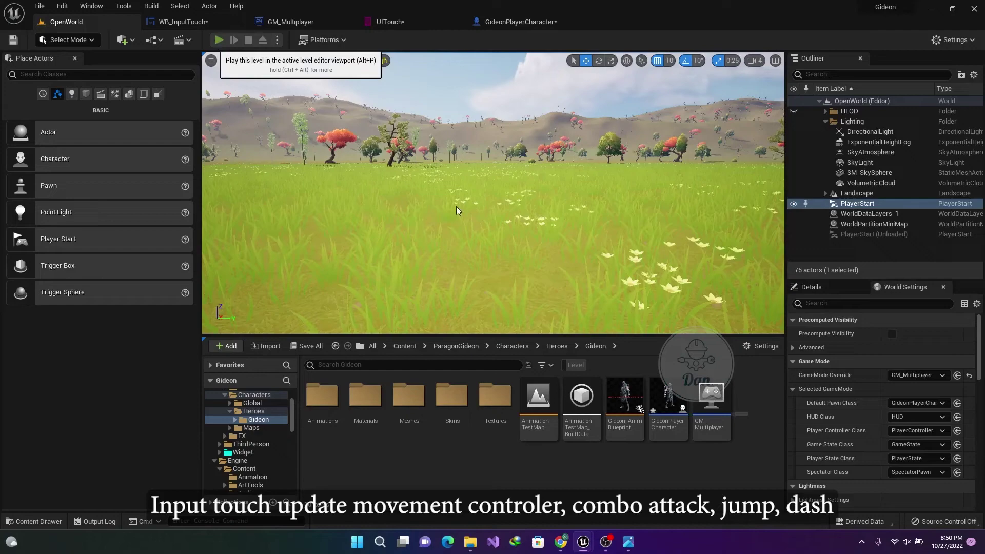
Start Play In Editor and run Gideon forward with the touch joystick while turning the camera
{"action": "key", "text": "alt+p"}
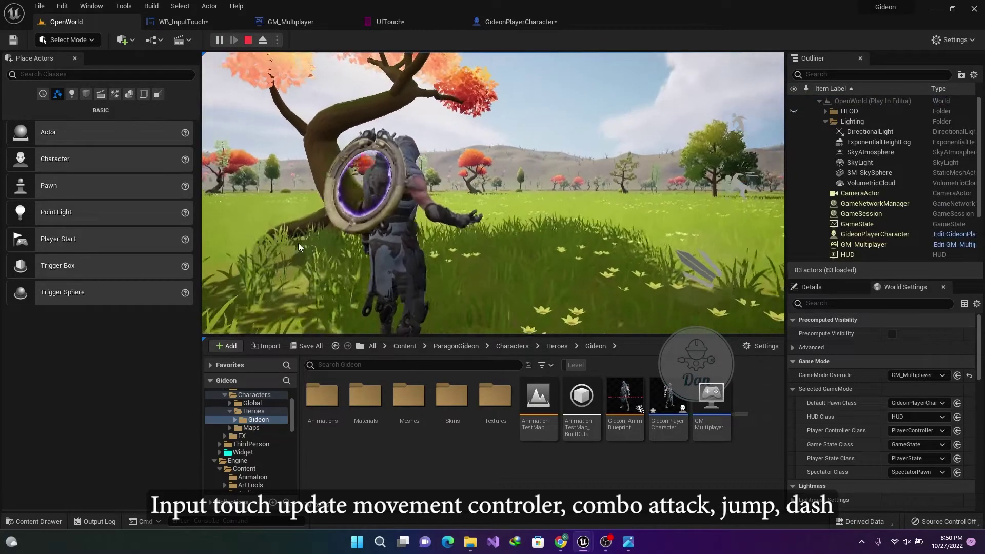
{"action": "left_click_drag", "start_coordinate": [297, 242], "coordinate": [265, 130]}
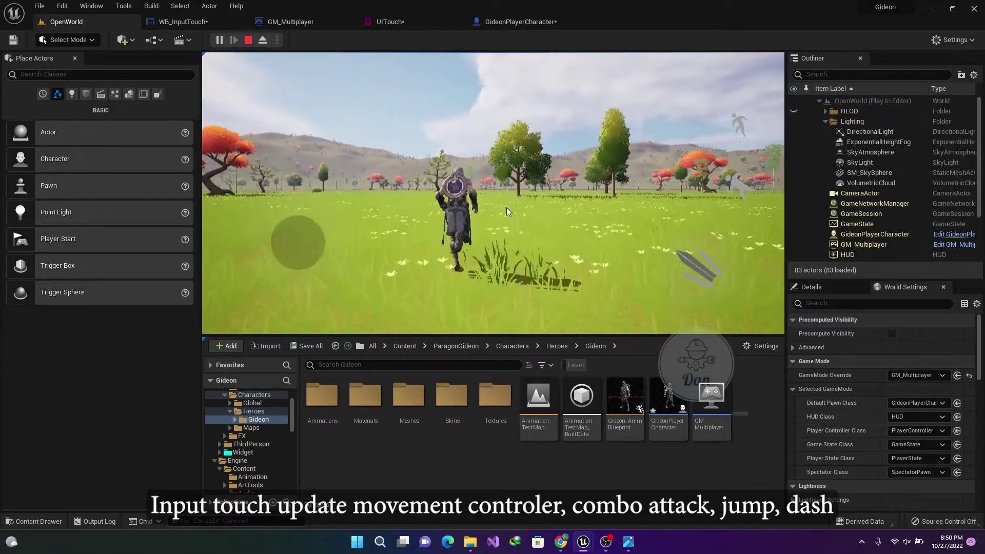
{"action": "left_click_drag", "start_coordinate": [507, 210], "coordinate": [744, 191]}
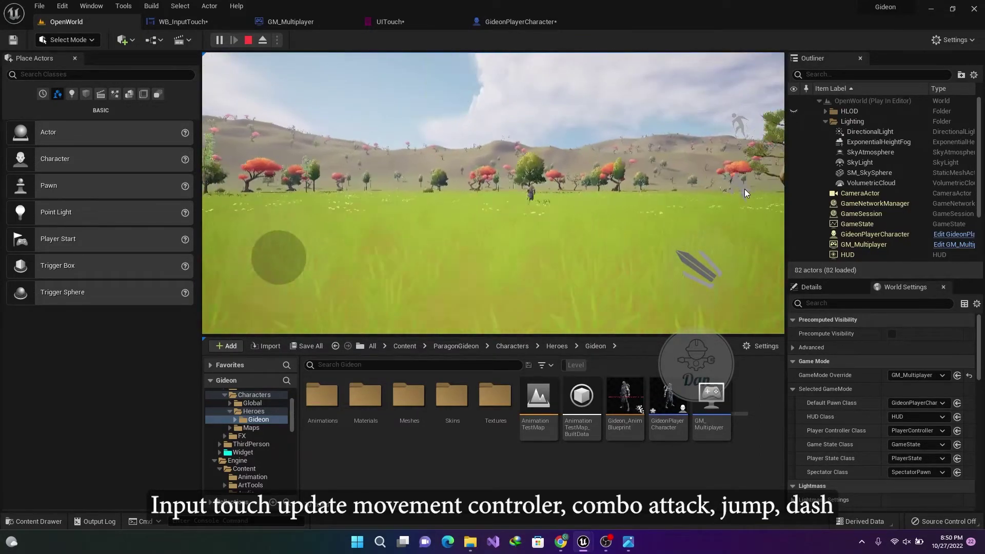
Trigger the dash twice and keep steering the running character with the joystick
{"action": "left_click", "coordinate": [744, 192]}
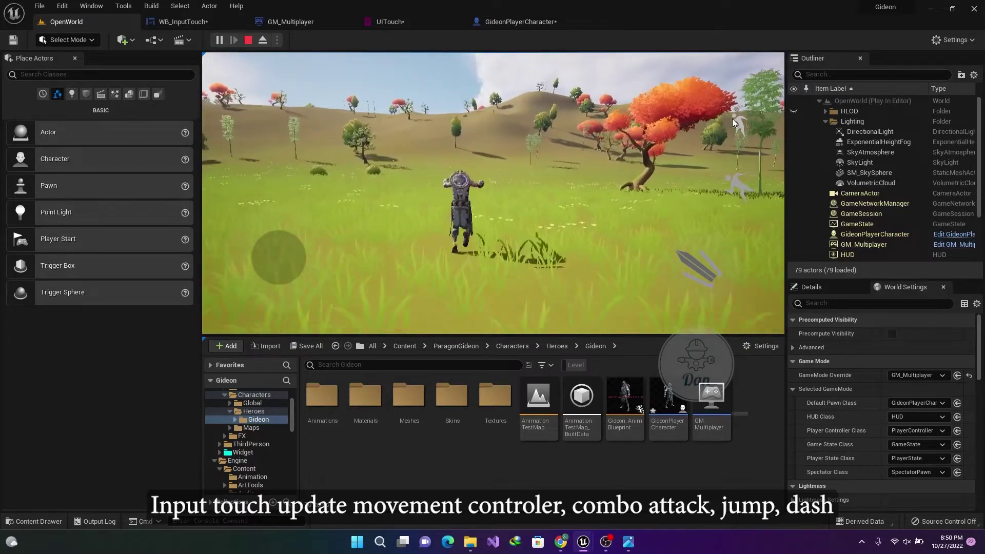
{"action": "left_click", "coordinate": [731, 180]}
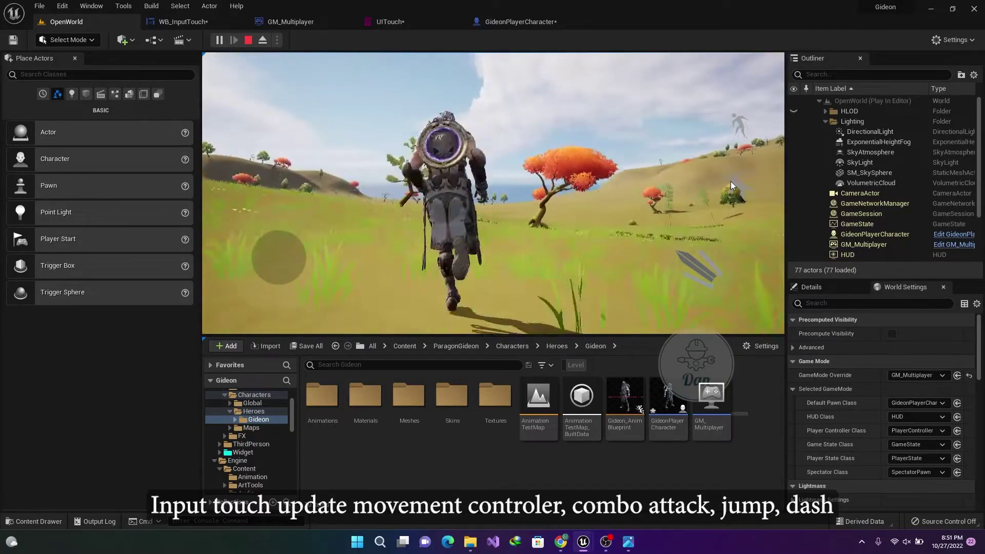
{"action": "mouse_move", "coordinate": [336, 244]}
{"action": "left_mouse_down"}
{"action": "mouse_move", "coordinate": [428, 196]}
{"action": "mouse_move", "coordinate": [353, 128]}
{"action": "left_mouse_up"}
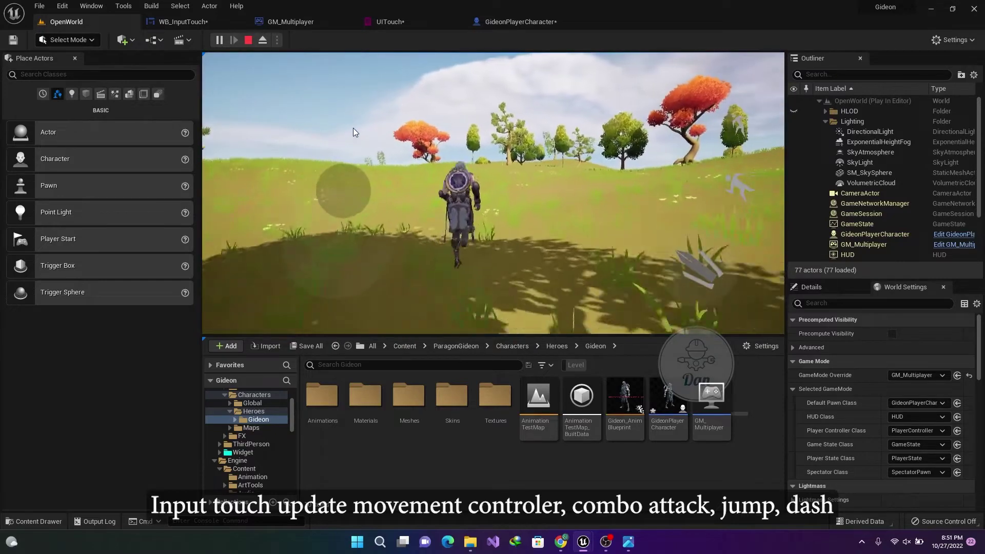
{"action": "left_click_drag", "start_coordinate": [353, 128], "coordinate": [323, 135]}
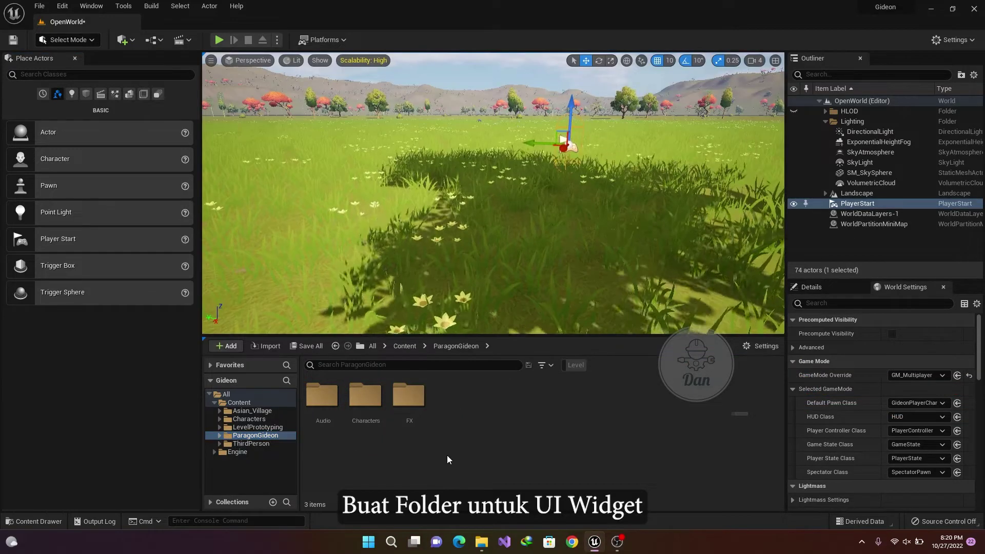
Create a new folder named 'Widget' in ParagonGideon and open it
{"action": "right_click", "coordinate": [447, 454]}
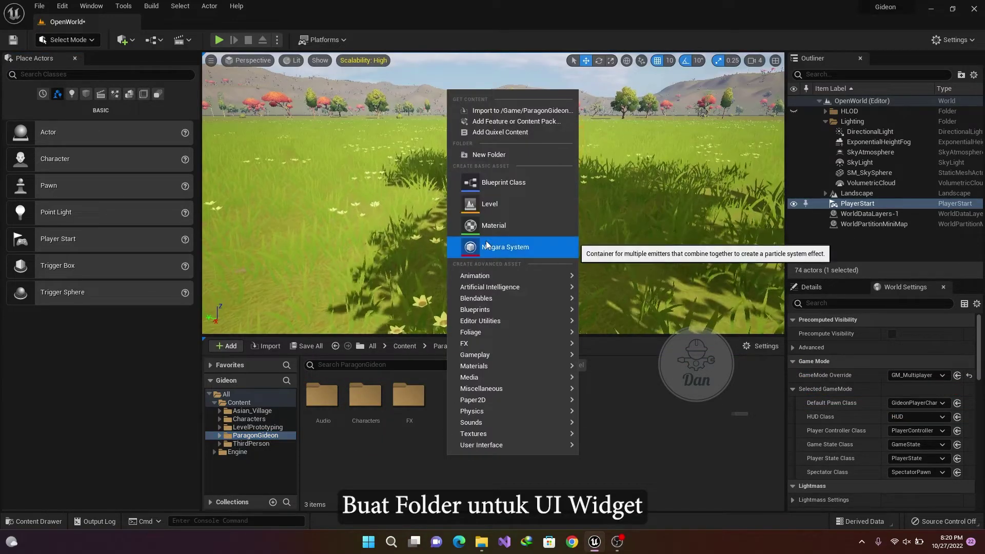
{"action": "left_click", "coordinate": [502, 156]}
{"action": "type", "text": "Wi"}
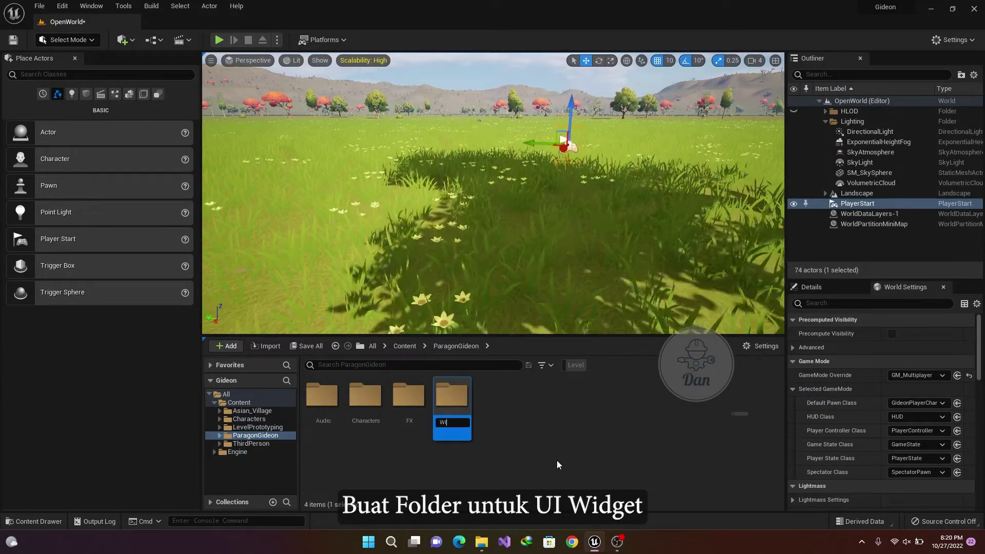
{"action": "type", "text": "dget"}
{"action": "key", "text": "Return"}
{"action": "key", "text": "Return"}
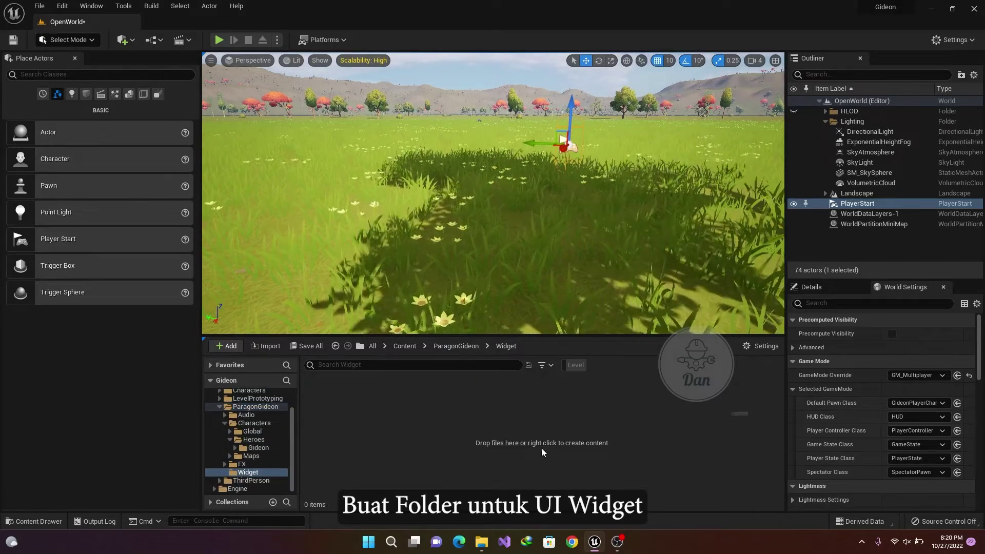
Create a User Widget blueprint named WB_InputTouch inside the Widget folder
{"action": "right_click", "coordinate": [424, 432]}
{"action": "mouse_move", "coordinate": [477, 422]}
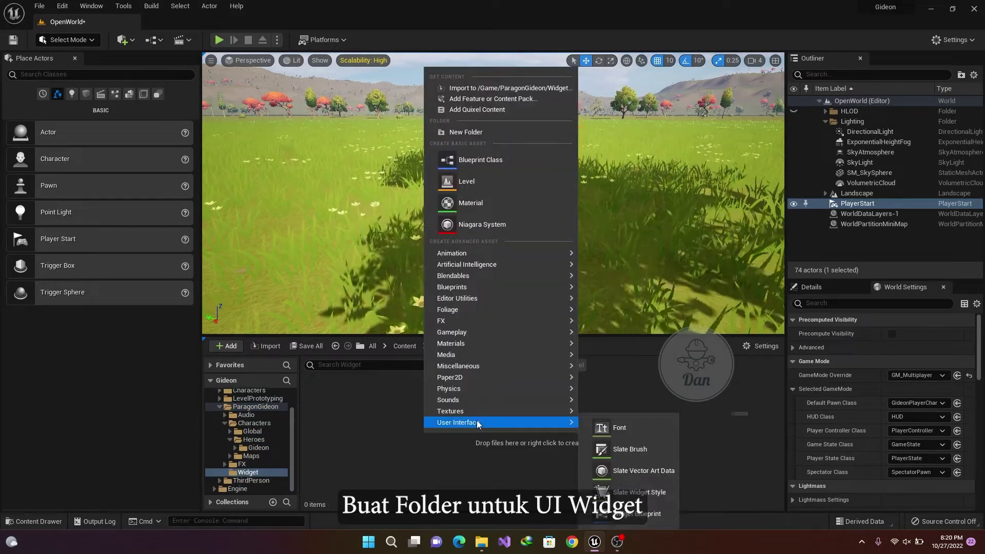
{"action": "left_click", "coordinate": [628, 524]}
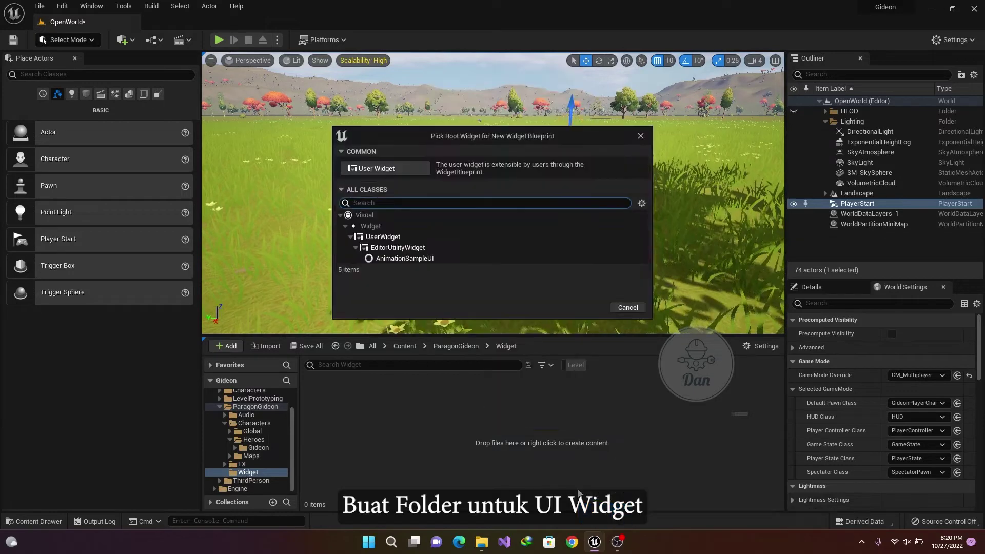
{"action": "left_click", "coordinate": [385, 168]}
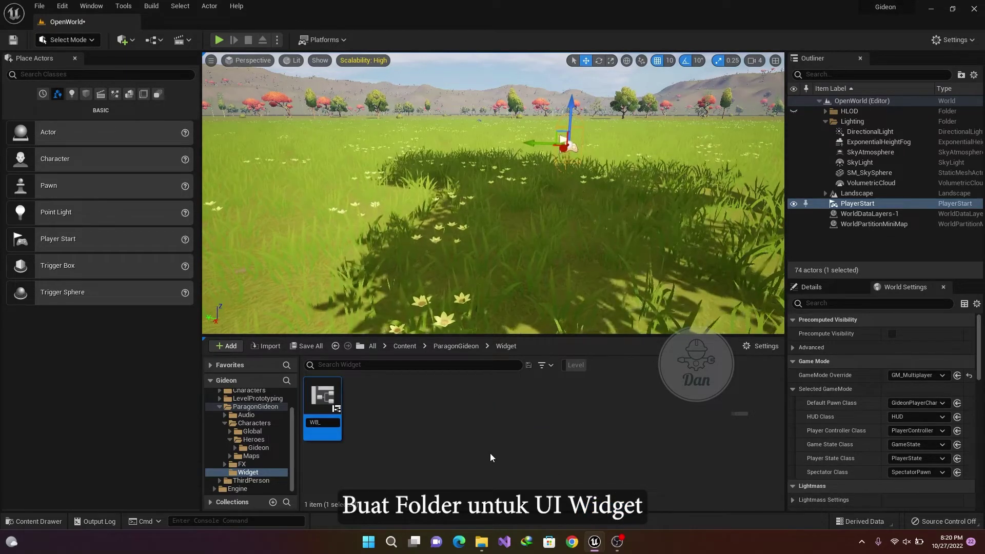
{"action": "type", "text": "WB_Inp"}
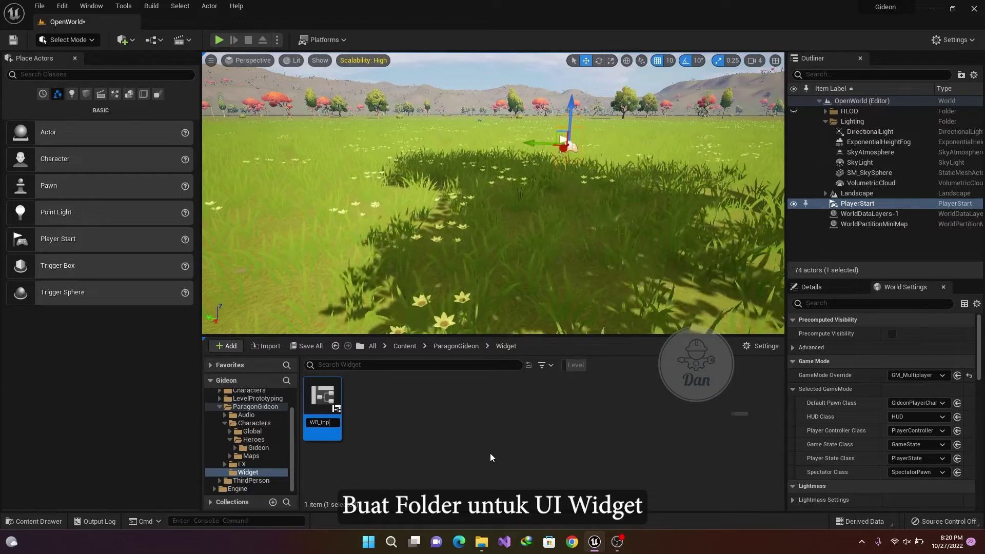
{"action": "type", "text": "utTo"}
{"action": "type", "text": "uch"}
{"action": "key", "text": "Return"}
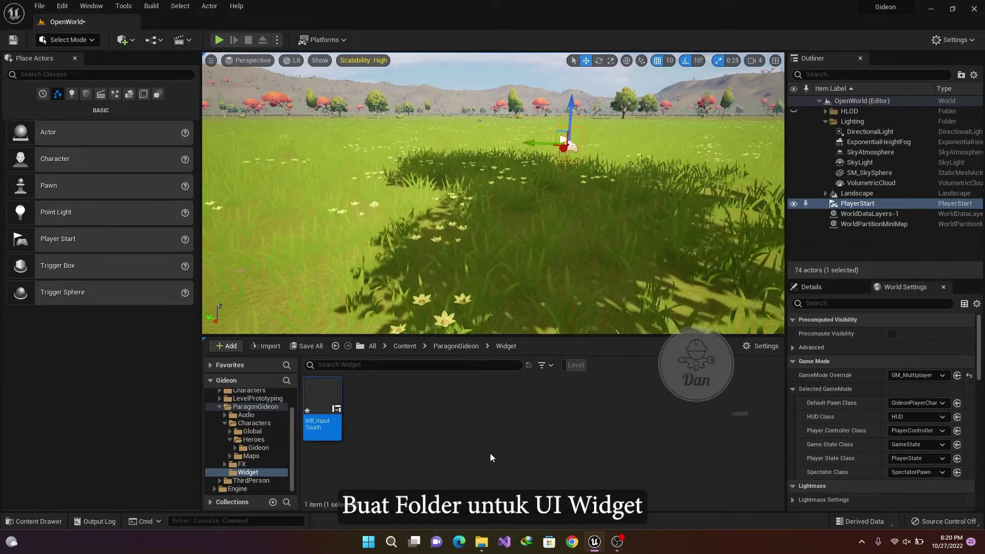
Open WB_InputTouch and drag a Canvas Panel from the Palette onto the root
{"action": "double_click", "coordinate": [334, 410]}
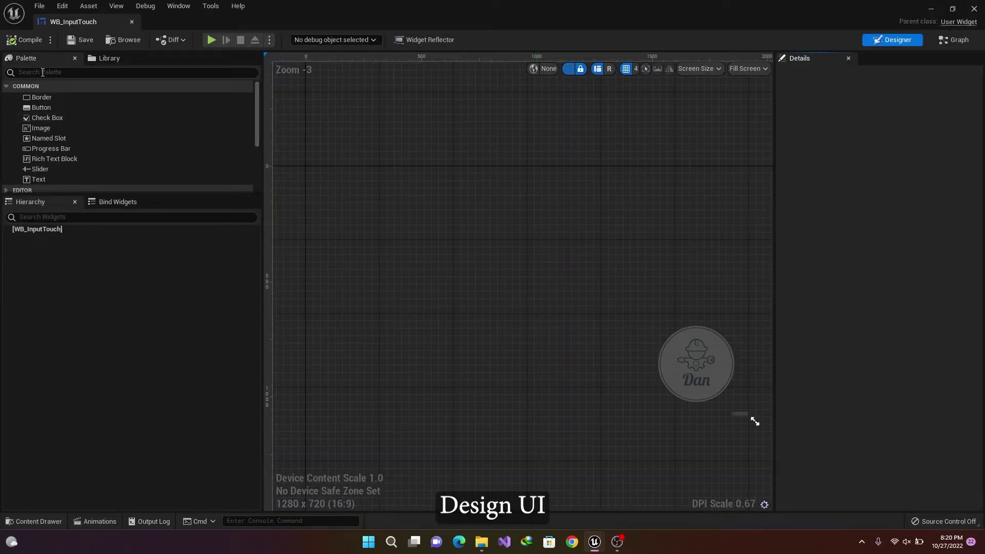
{"action": "type", "text": "canvas"}
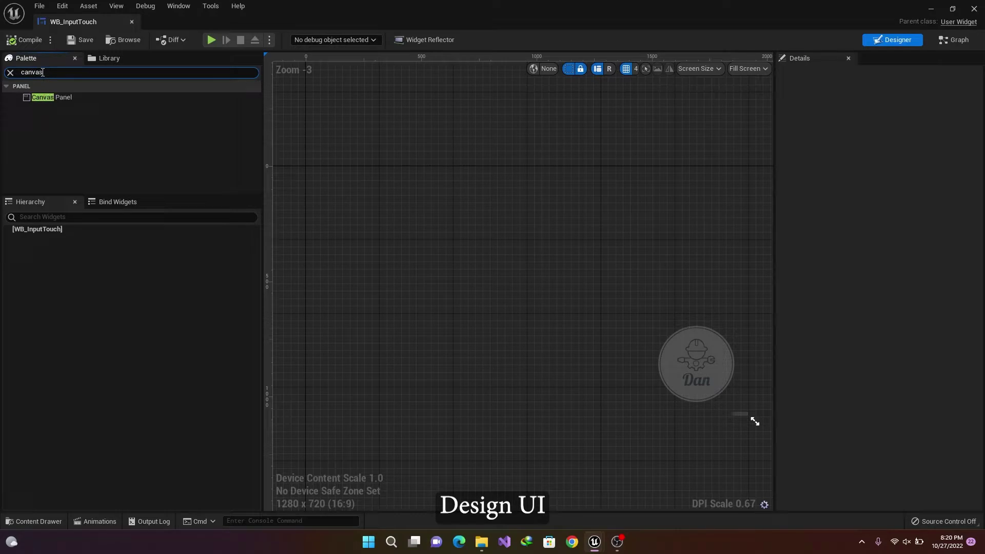
{"action": "left_click_drag", "start_coordinate": [51, 97], "coordinate": [66, 229]}
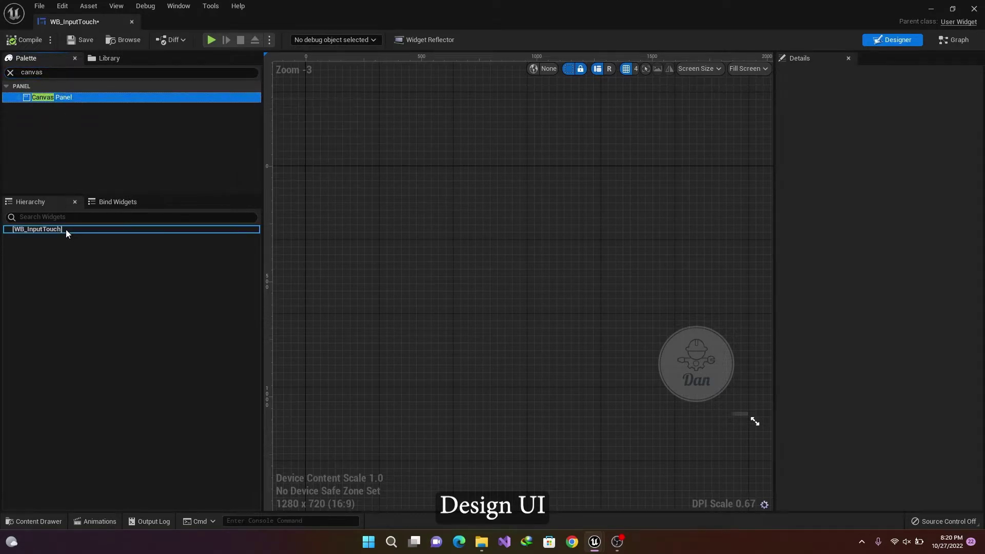
{"action": "left_click", "coordinate": [577, 543]}
Open the Untitled Figma file from the 'figma' address-bar suggestion in a new Chrome tab
{"action": "left_click", "coordinate": [473, 330]}
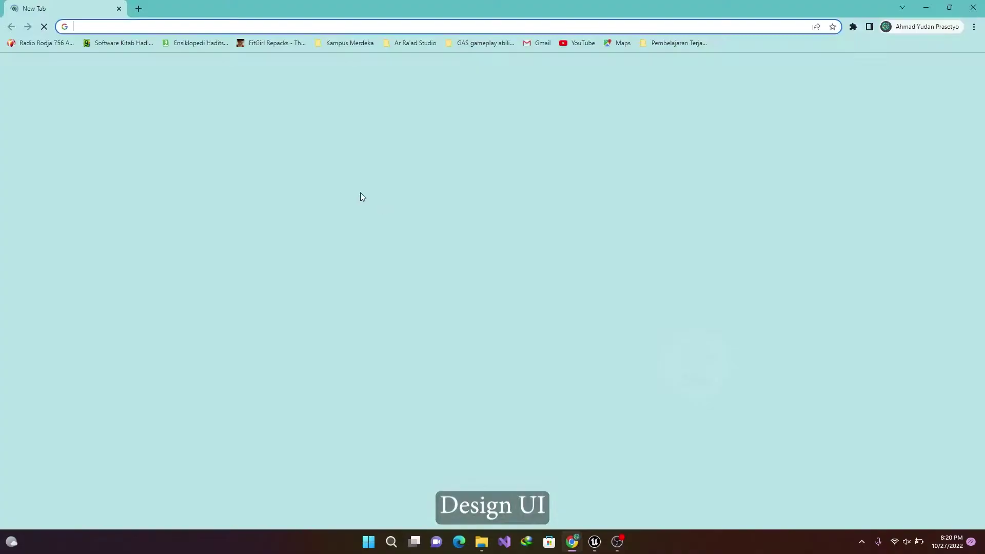
{"action": "type", "text": "figma"}
{"action": "key", "text": "Down"}
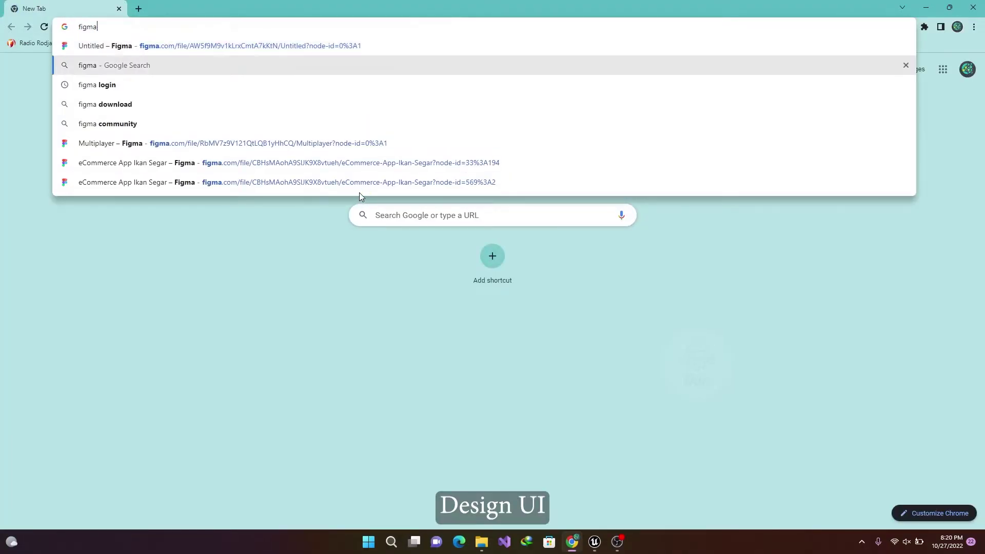
{"action": "key", "text": "Down"}
{"action": "key", "text": "Down"}
{"action": "key", "text": "Down"}
{"action": "key", "text": "Up"}
{"action": "key", "text": "Up"}
{"action": "key", "text": "Up"}
{"action": "key", "text": "Up"}
{"action": "key", "text": "Up"}
{"action": "key", "text": "Return"}
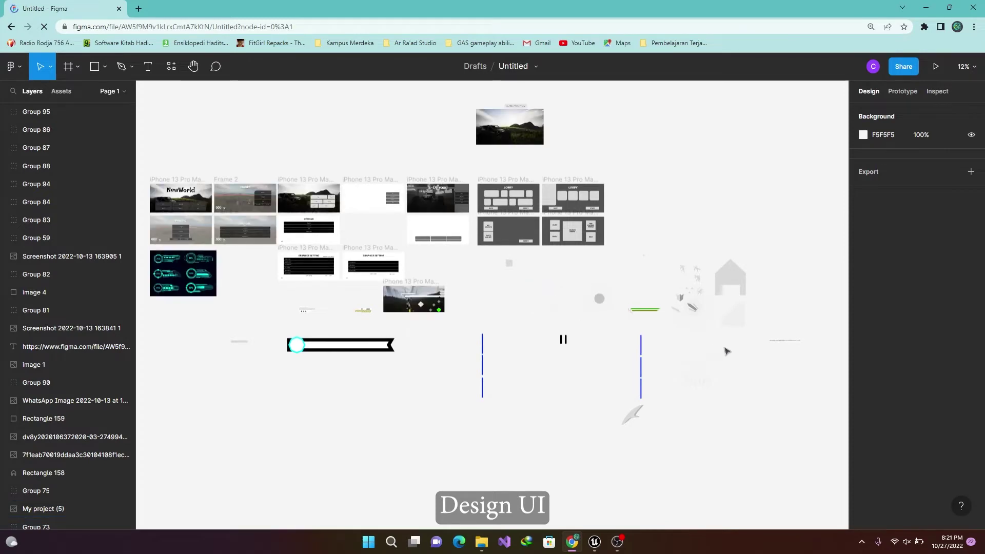
Locate and select the sword combo attack button group (Group 90) on the Figma canvas
{"action": "scroll", "coordinate": [599, 284], "scroll_direction": "right", "scroll_amount": 5}
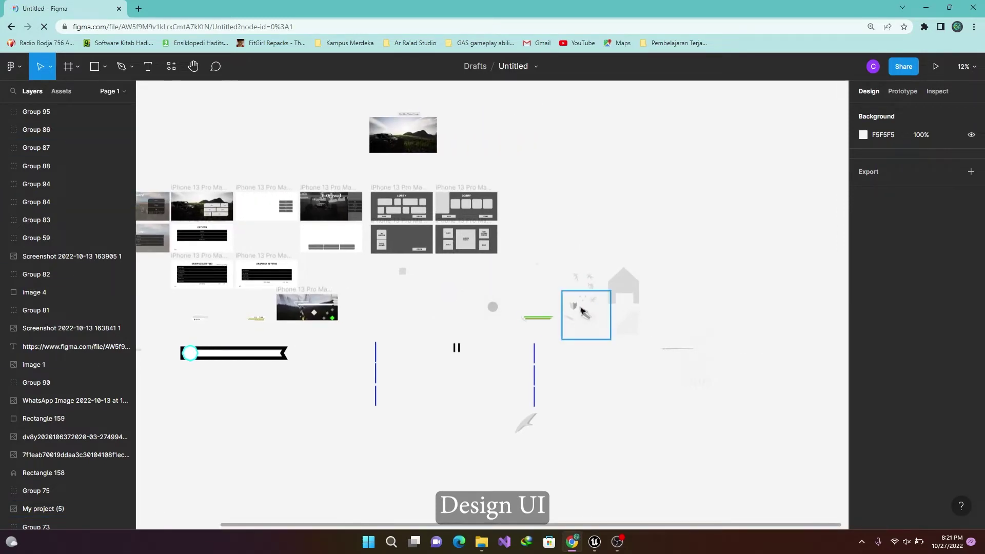
{"action": "scroll", "coordinate": [583, 313], "scroll_direction": "up", "scroll_amount": 5, "text": "ctrl"}
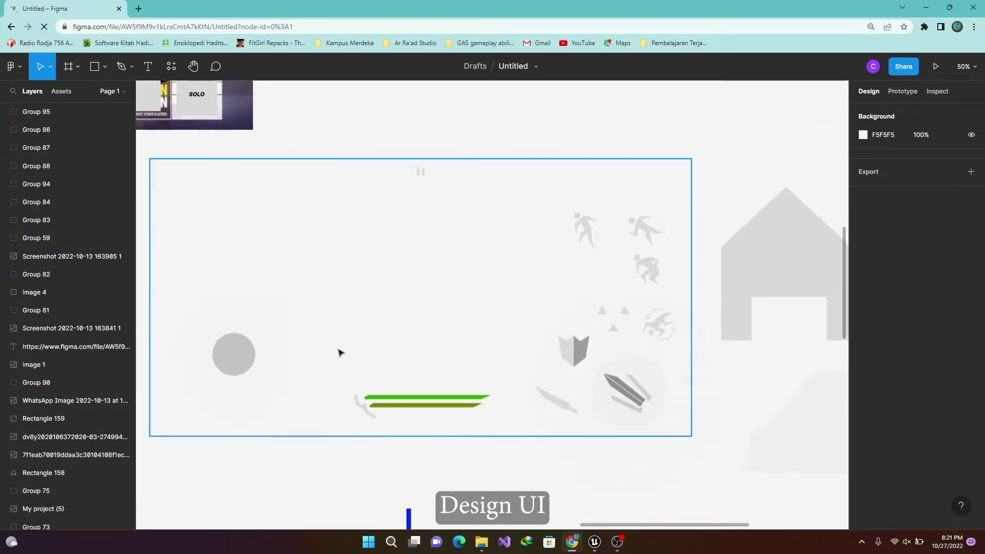
{"action": "left_click", "coordinate": [282, 334]}
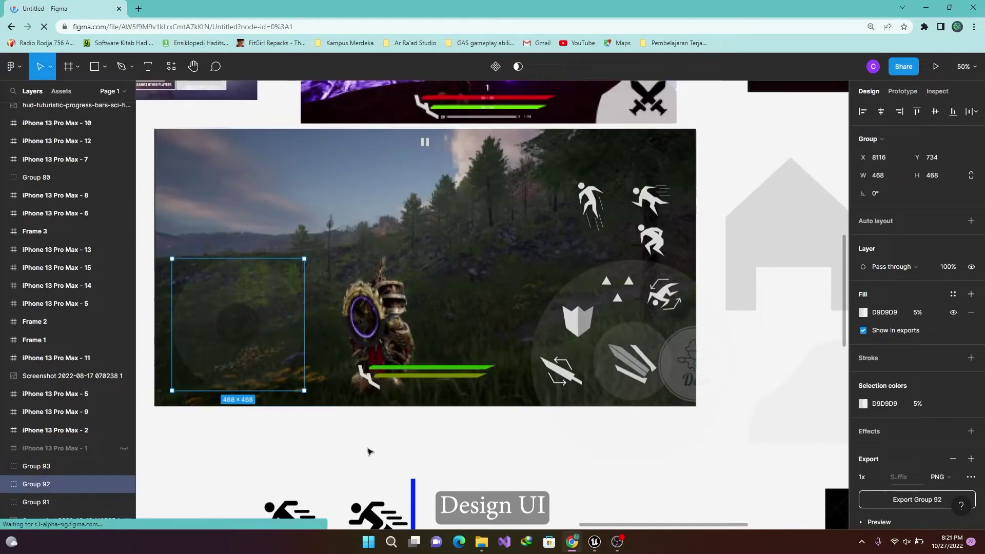
{"action": "left_click", "coordinate": [368, 451]}
{"action": "scroll", "coordinate": [431, 442], "scroll_direction": "left", "scroll_amount": 3}
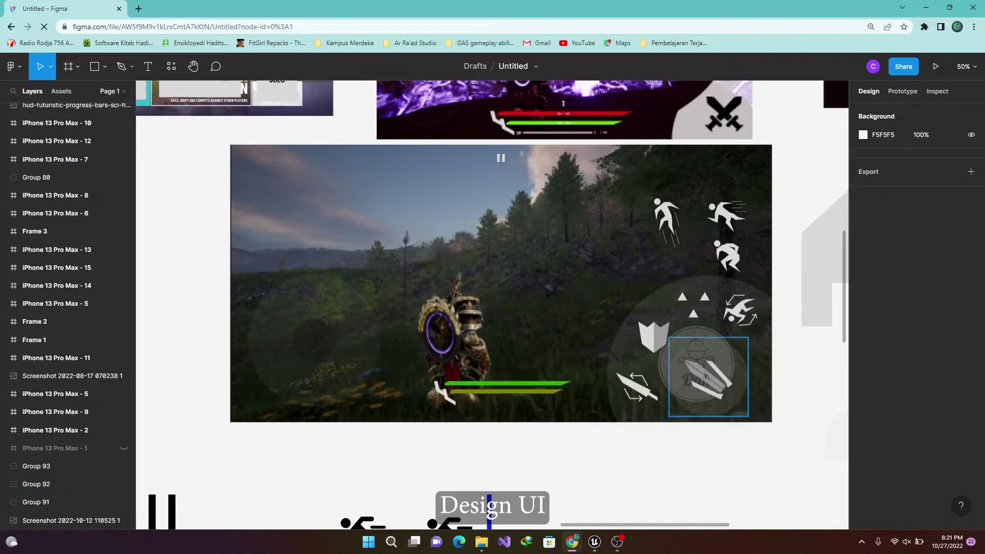
{"action": "left_click", "coordinate": [706, 376]}
{"action": "scroll", "coordinate": [940, 509], "scroll_direction": "down", "scroll_amount": 2}
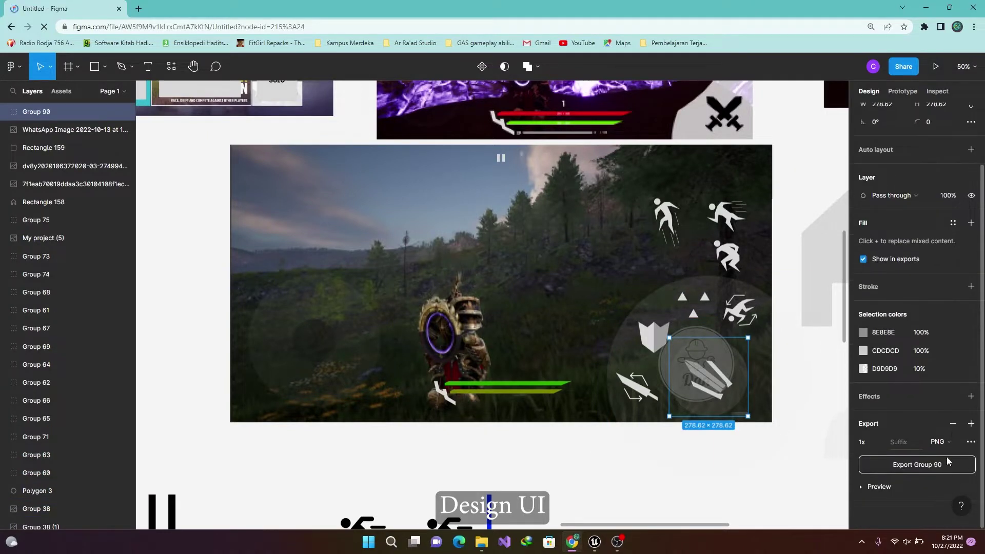
Export Group 90 at 512 width as ComboAttack.png into a new Downloads/UI folder
{"action": "left_click", "coordinate": [880, 442]}
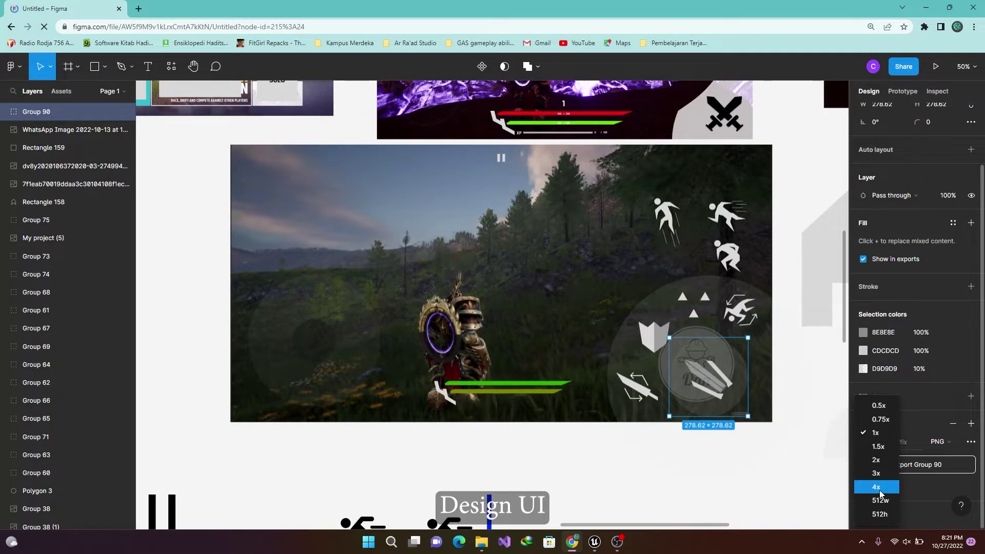
{"action": "left_click", "coordinate": [880, 488]}
{"action": "left_click", "coordinate": [878, 442]}
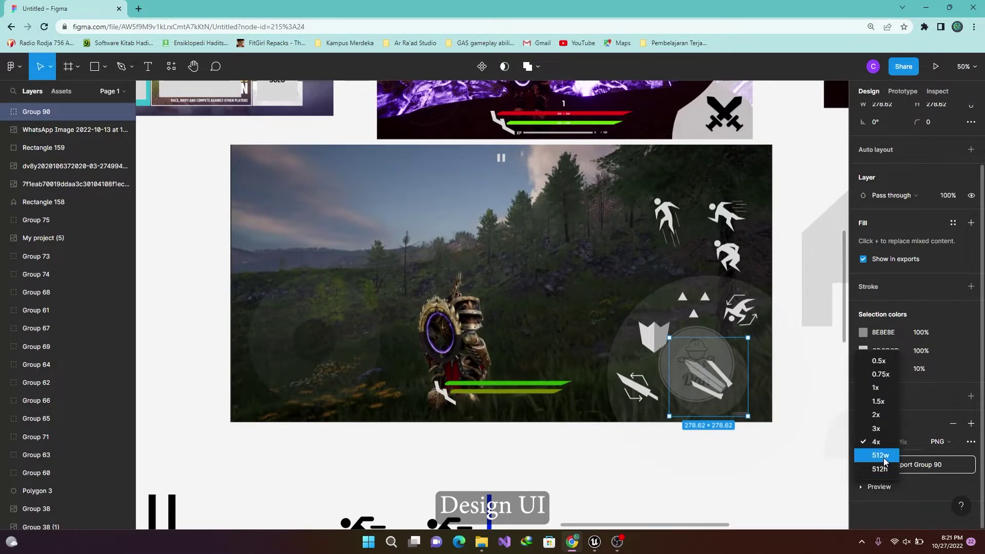
{"action": "left_click", "coordinate": [885, 461]}
{"action": "left_click", "coordinate": [918, 465]}
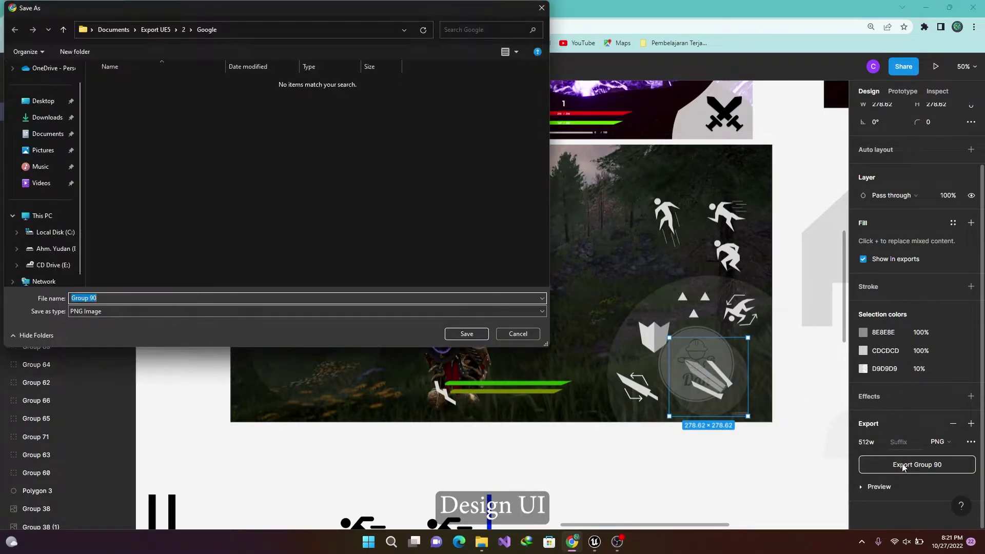
{"action": "left_click", "coordinate": [48, 133]}
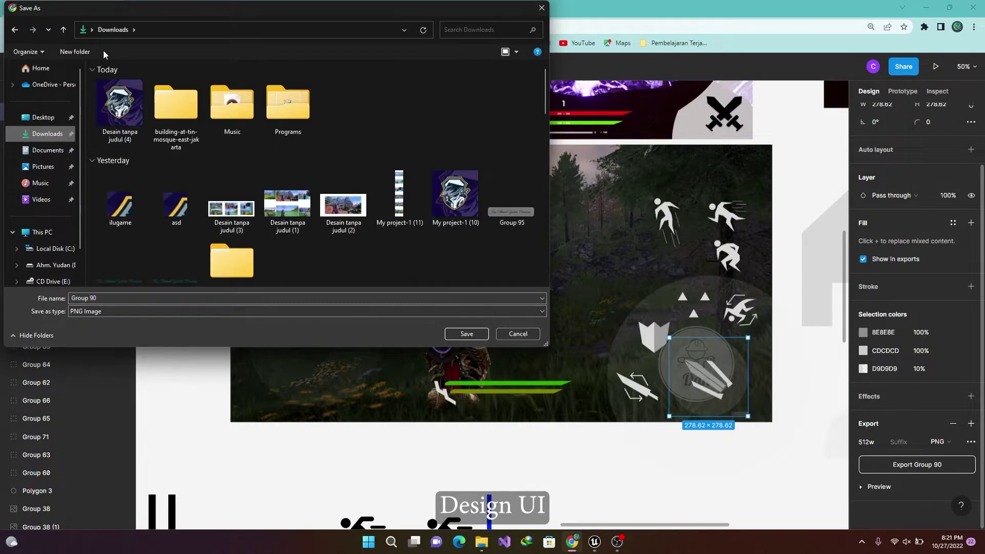
{"action": "type", "text": "UI"}
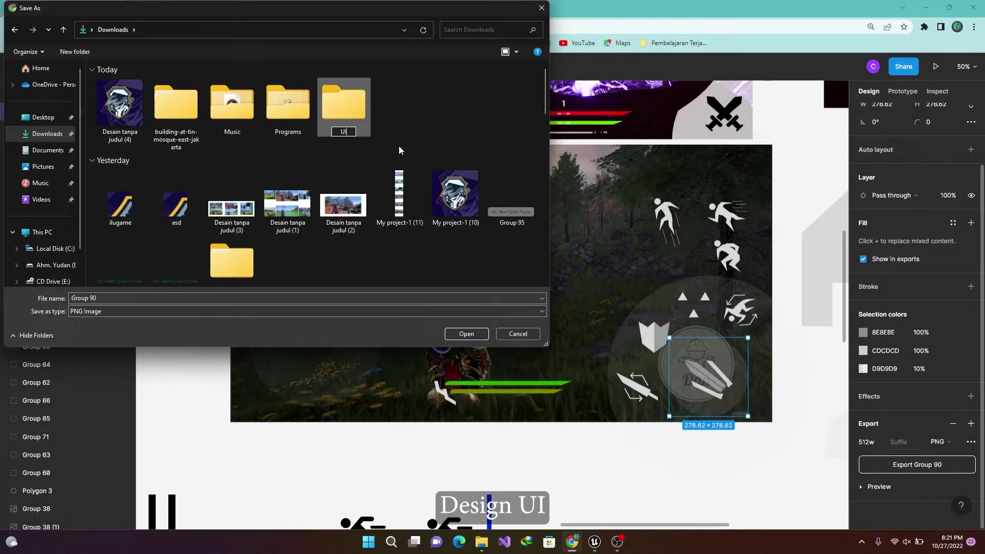
{"action": "key", "text": "Return"}
{"action": "key", "text": "Return"}
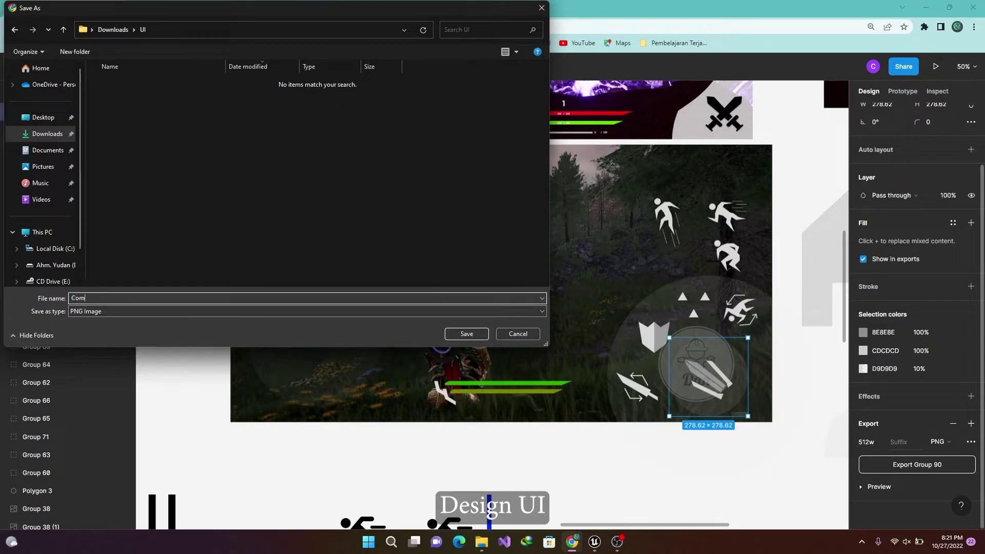
{"action": "key", "text": "Return"}
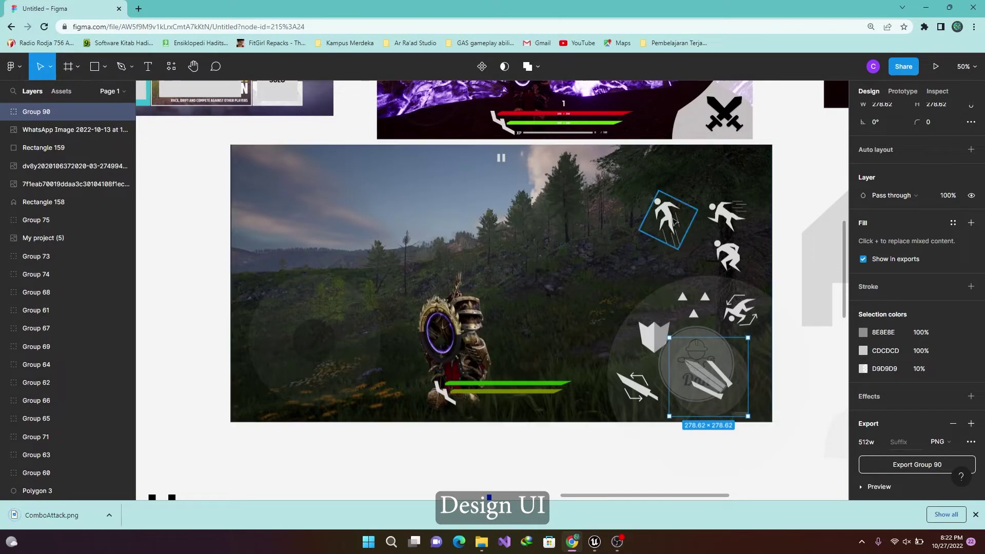
Export the jumping figure icon at 512 width as Jump.png
{"action": "left_click", "coordinate": [675, 221]}
{"action": "left_click", "coordinate": [880, 461]}
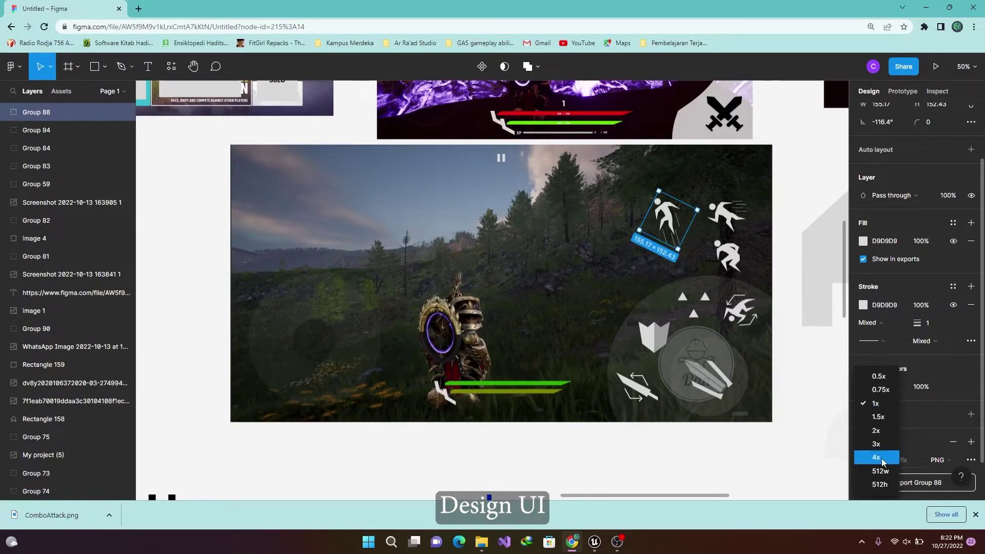
{"action": "left_click", "coordinate": [880, 471]}
{"action": "left_click", "coordinate": [914, 483]}
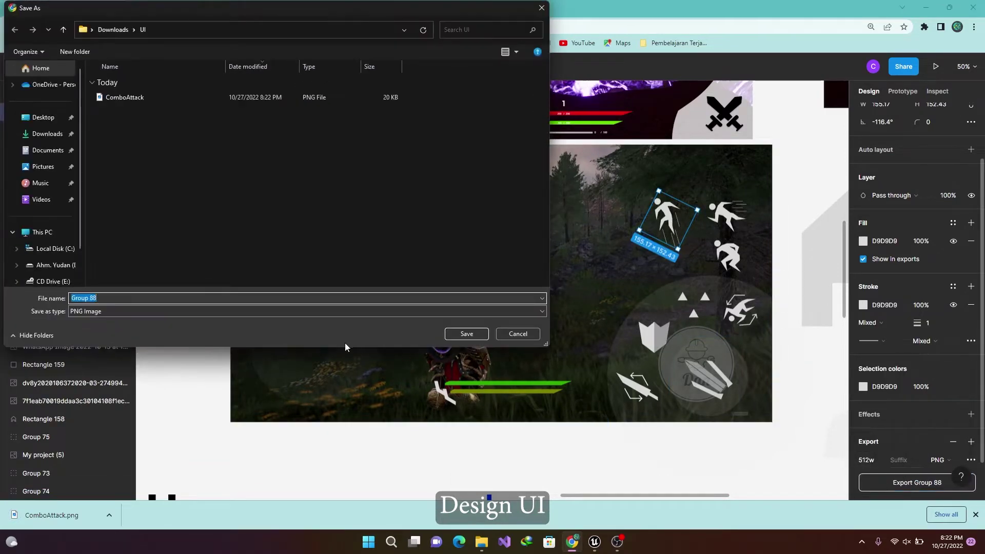
{"action": "key", "text": "Return"}
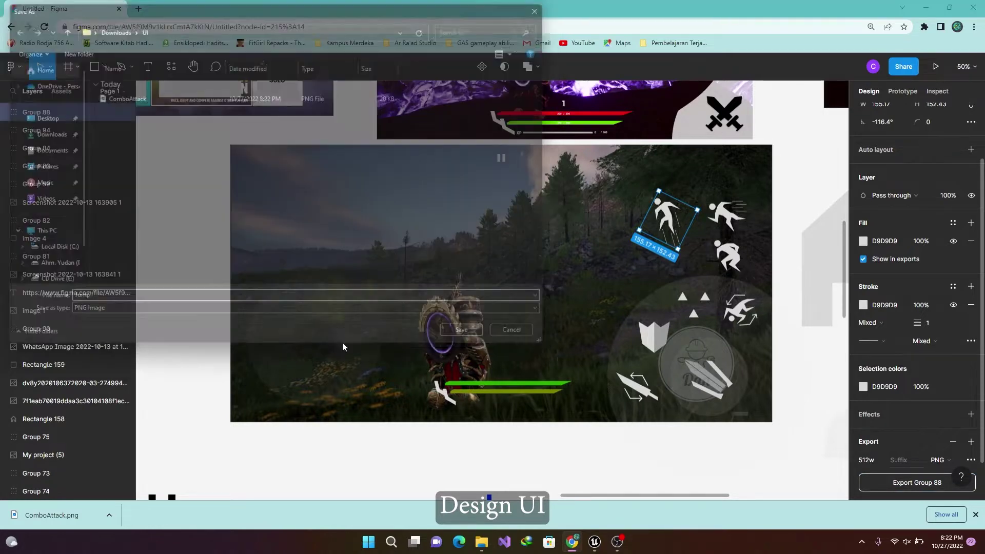
Export the sprinting dash icon at 512 width as Dash.png, then return to Unreal
{"action": "left_click", "coordinate": [728, 215]}
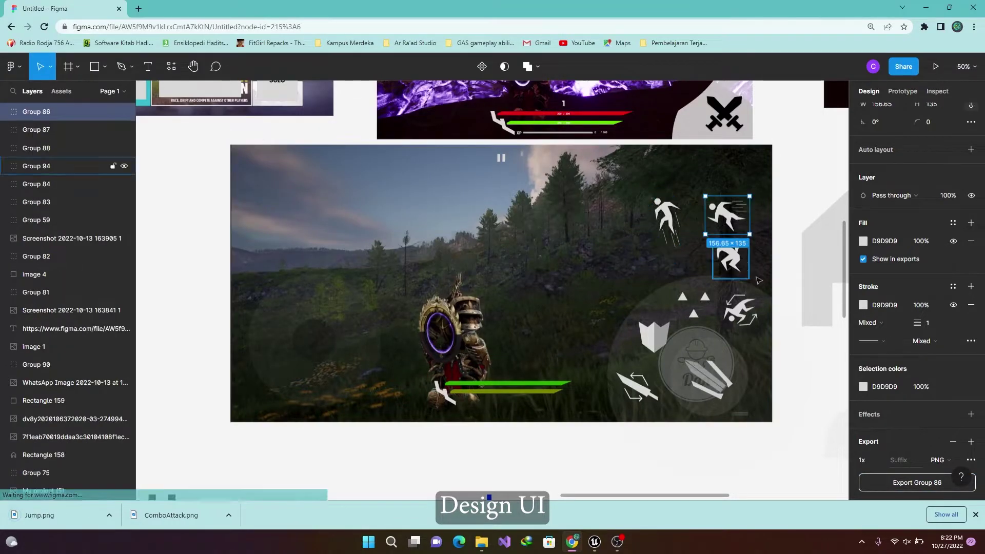
{"action": "left_click", "coordinate": [880, 460]}
{"action": "left_click", "coordinate": [881, 471]}
{"action": "left_click", "coordinate": [900, 481]}
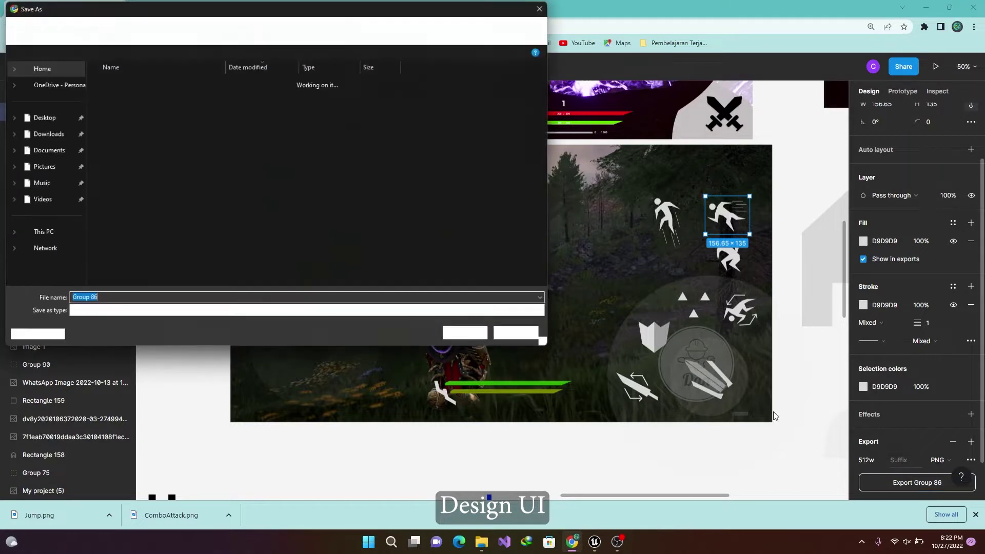
{"action": "type", "text": "h"}
{"action": "key", "text": "Return"}
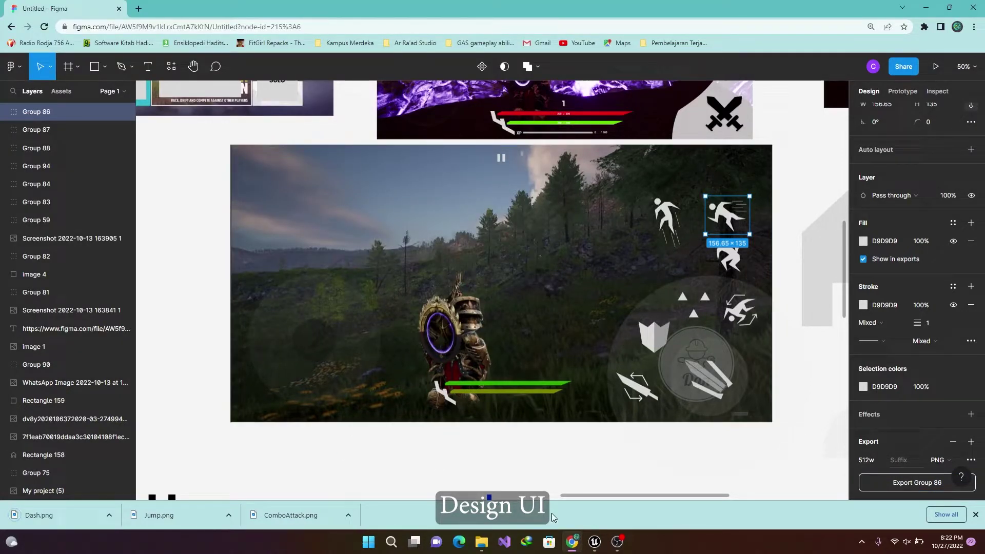
{"action": "mouse_move", "coordinate": [597, 544]}
{"action": "left_click", "coordinate": [597, 494]}
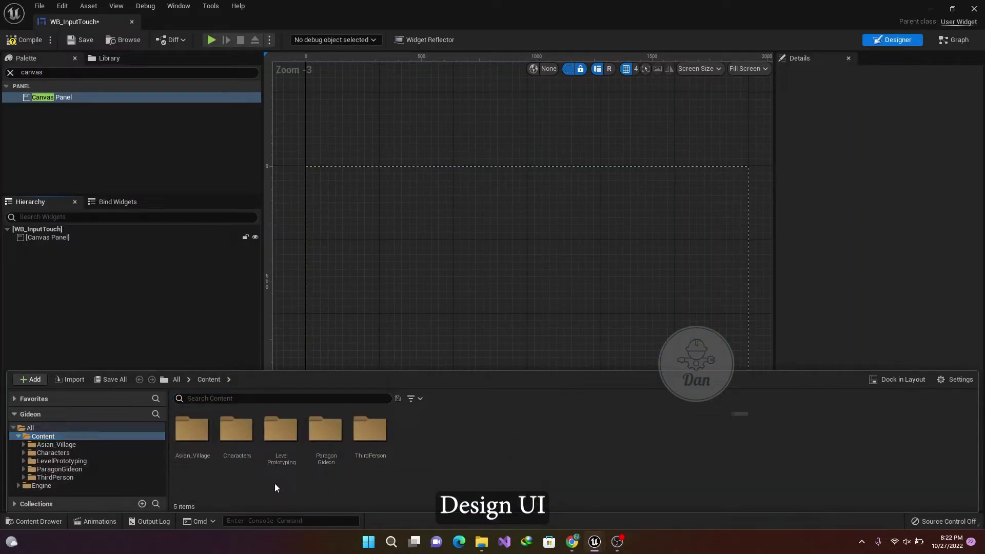
Hide the content drawer and close the WB_InputTouch editor window
{"action": "left_click", "coordinate": [196, 139]}
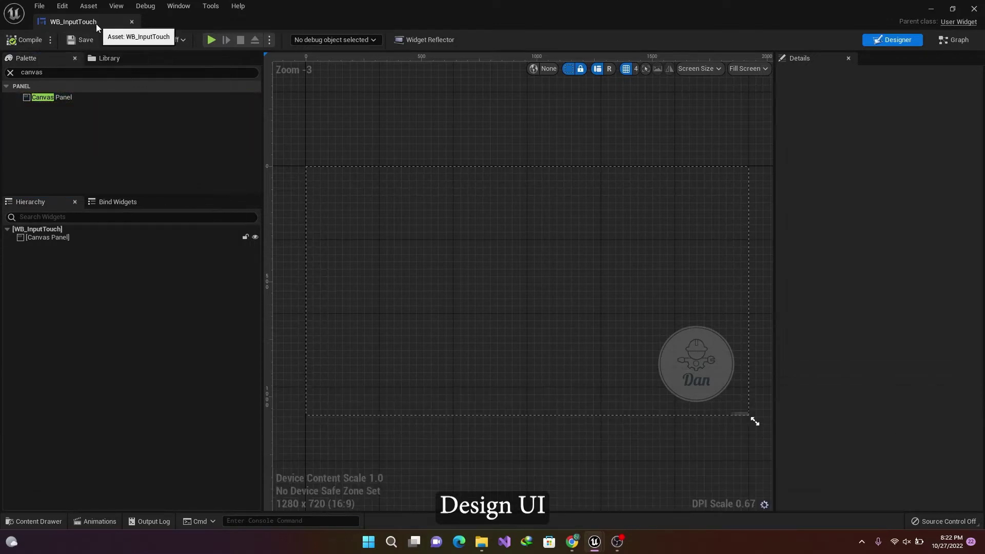
{"action": "left_click_drag", "start_coordinate": [96, 23], "coordinate": [364, 170]}
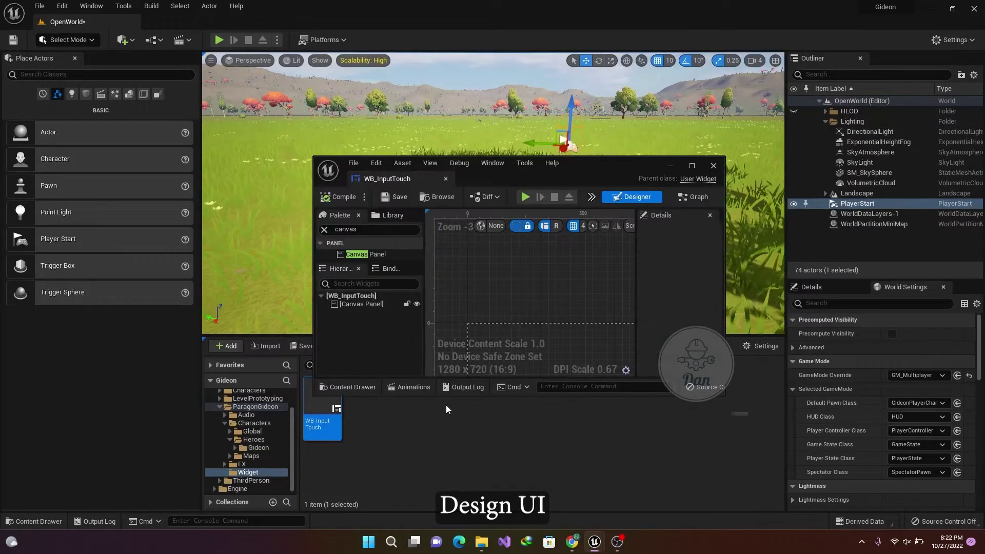
{"action": "left_click", "coordinate": [714, 166]}
{"action": "left_click", "coordinate": [429, 439]}
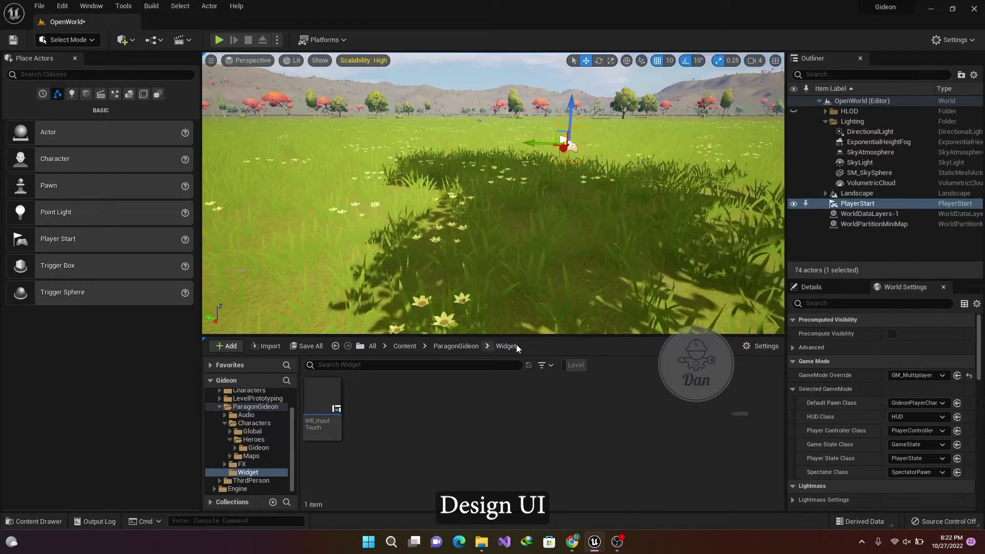
Move the Widget folder from ParagonGideon onto Content with Move Here
{"action": "left_click", "coordinate": [226, 408]}
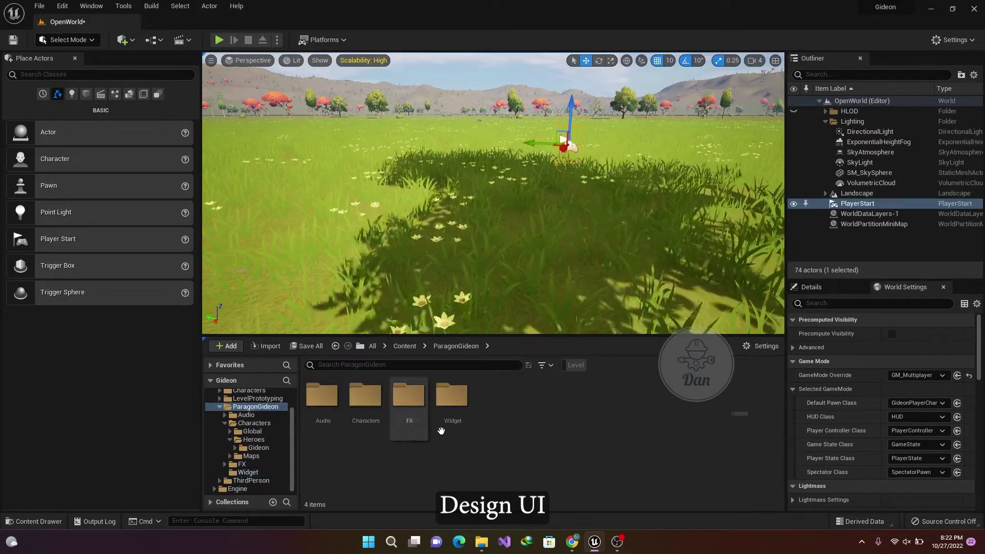
{"action": "left_click", "coordinate": [221, 407]}
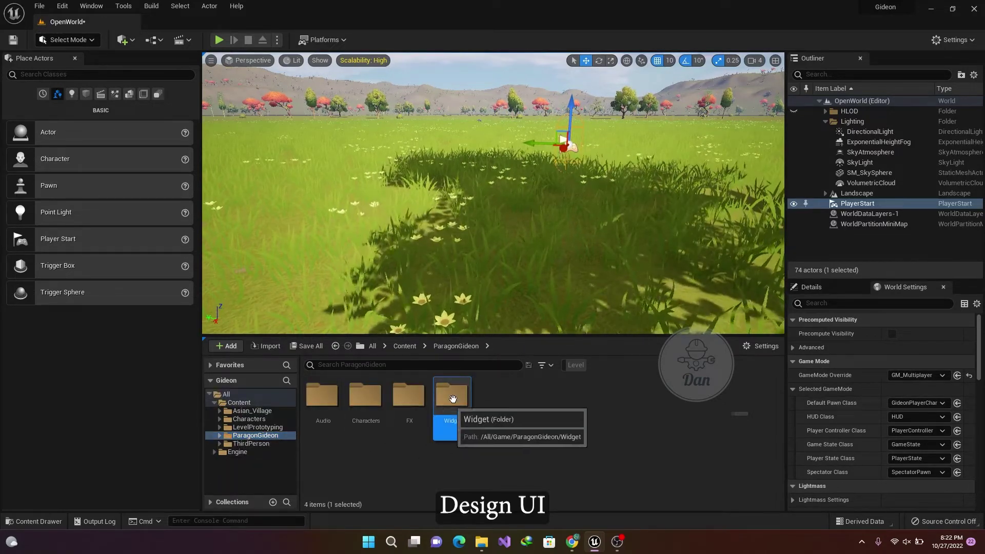
{"action": "left_click_drag", "start_coordinate": [451, 395], "coordinate": [258, 402]}
{"action": "left_click", "coordinate": [297, 433]}
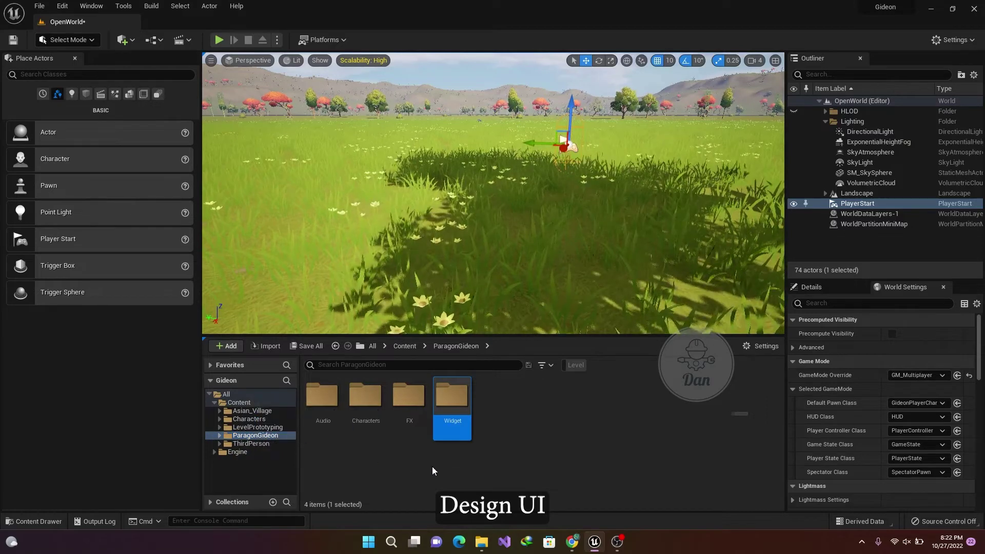
{"action": "left_click", "coordinate": [240, 403]}
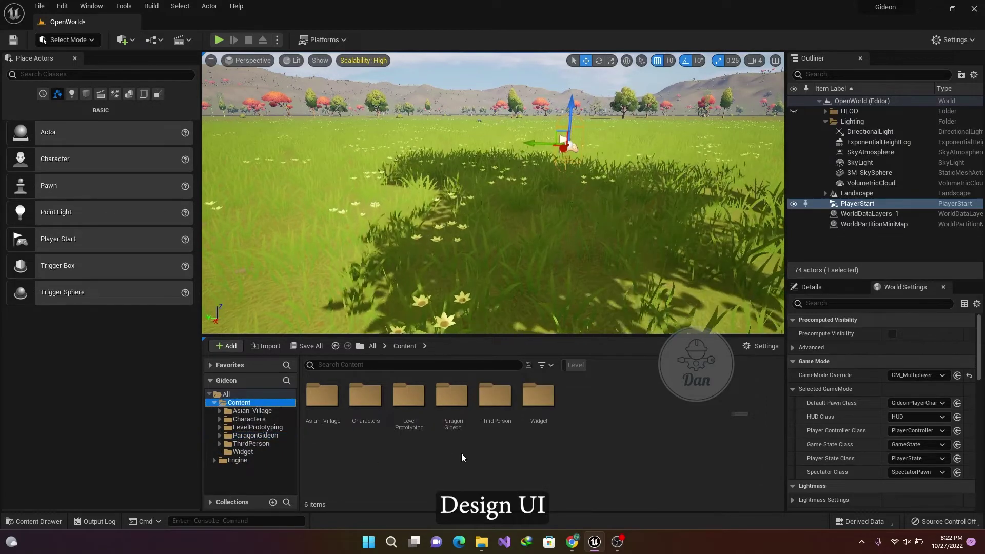
{"action": "double_click", "coordinate": [536, 422]}
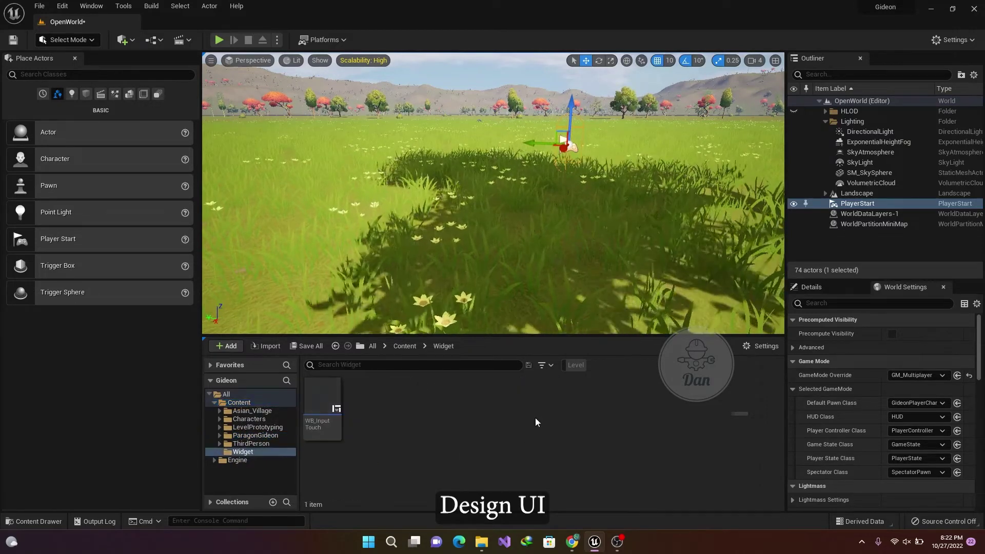
Set the Widget folder's colour to cyan
{"action": "right_click", "coordinate": [251, 444]}
{"action": "right_click", "coordinate": [238, 454]}
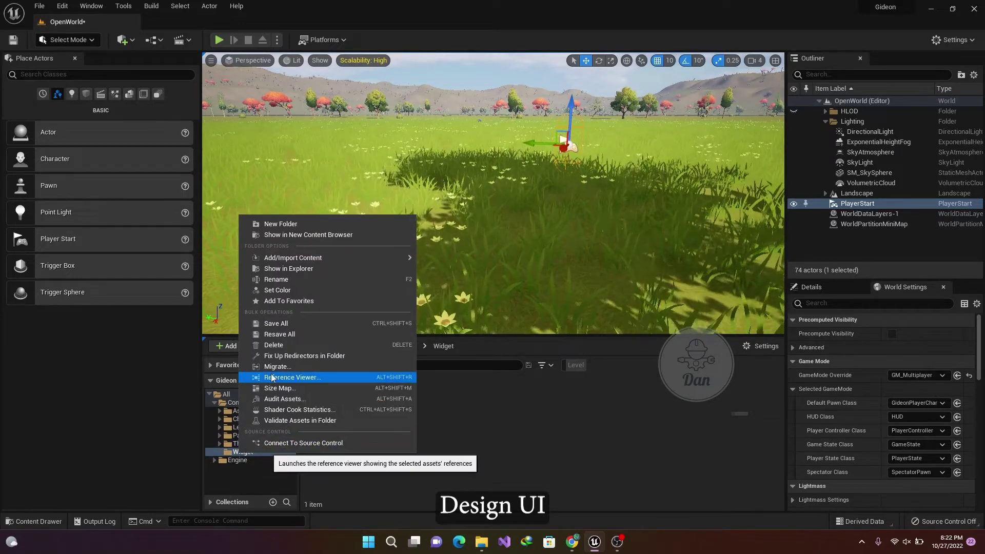
{"action": "left_click", "coordinate": [277, 290]}
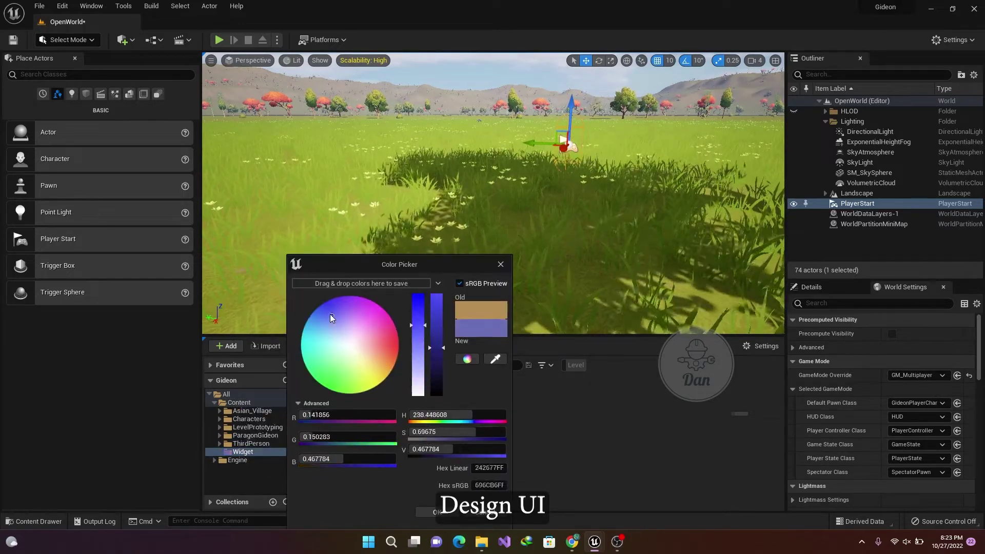
{"action": "mouse_move", "coordinate": [330, 314]}
{"action": "left_mouse_down"}
{"action": "mouse_move", "coordinate": [326, 303]}
{"action": "mouse_move", "coordinate": [277, 346]}
{"action": "left_mouse_up"}
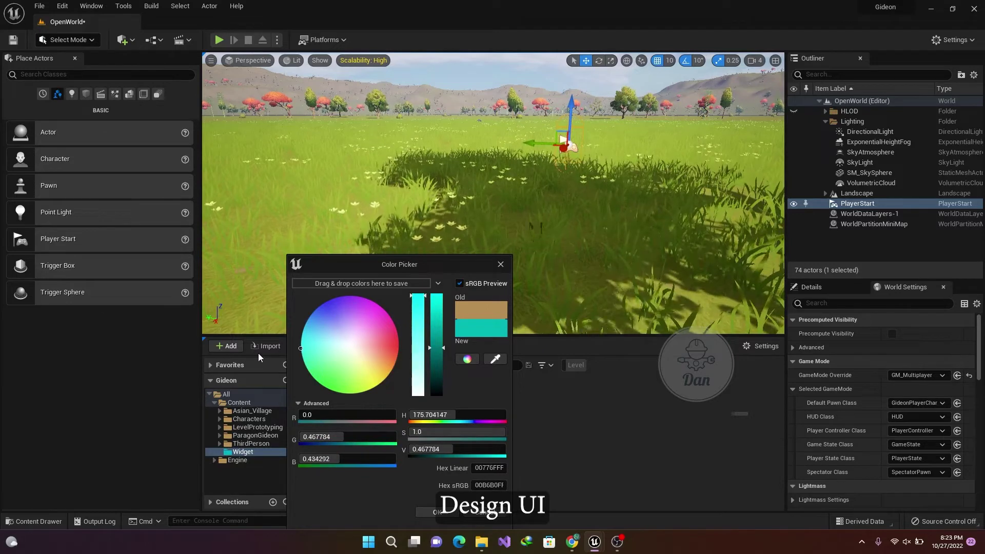
{"action": "left_click", "coordinate": [437, 512]}
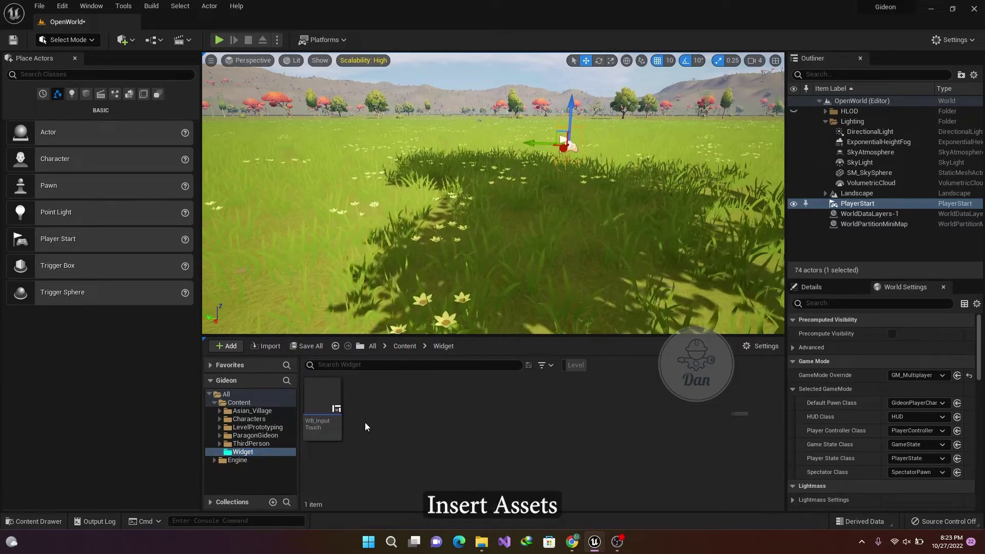
Reopen WB_InputTouch and select the three exported PNGs in Downloads/UI in Explorer
{"action": "double_click", "coordinate": [318, 405]}
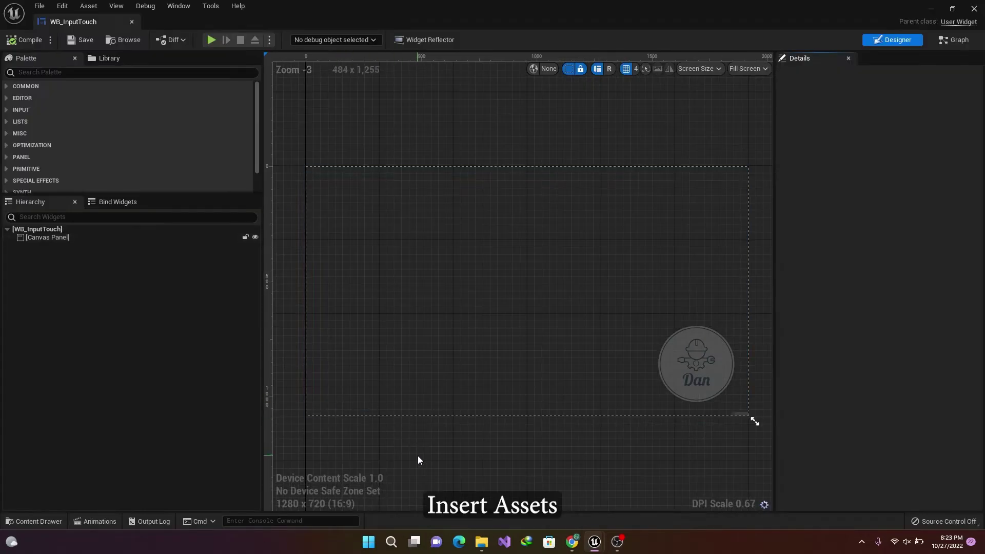
{"action": "left_click", "coordinate": [483, 541]}
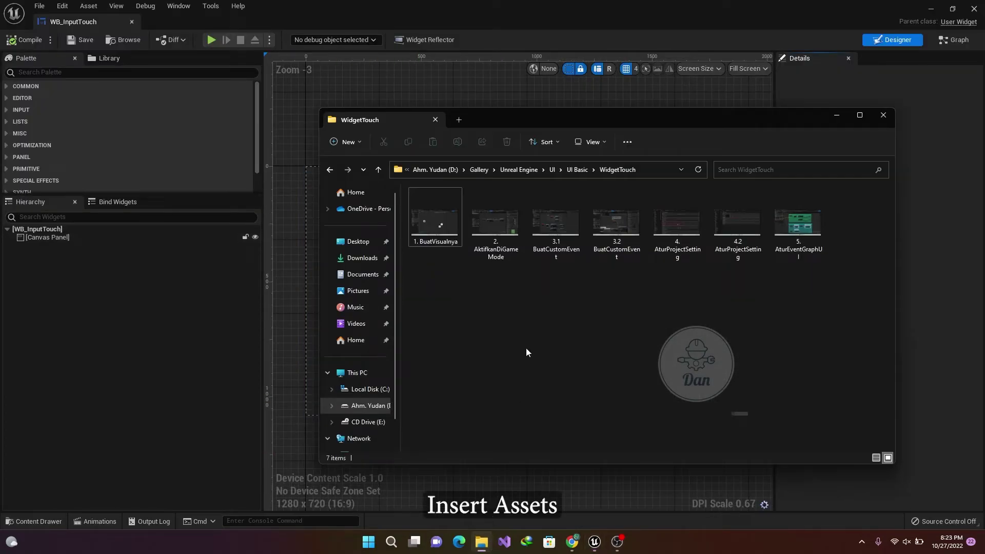
{"action": "left_click", "coordinate": [364, 266]}
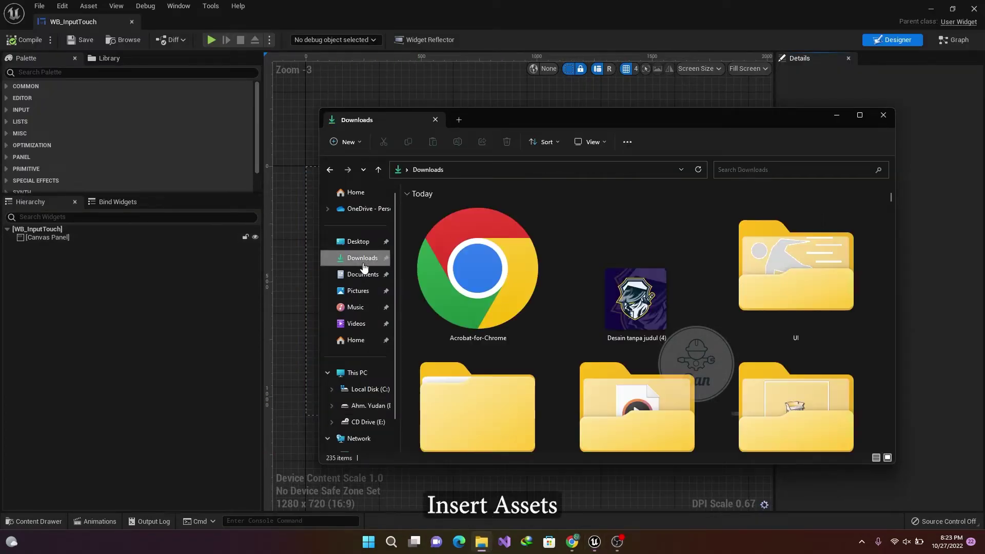
{"action": "double_click", "coordinate": [814, 320]}
{"action": "left_click_drag", "start_coordinate": [503, 260], "coordinate": [482, 241]}
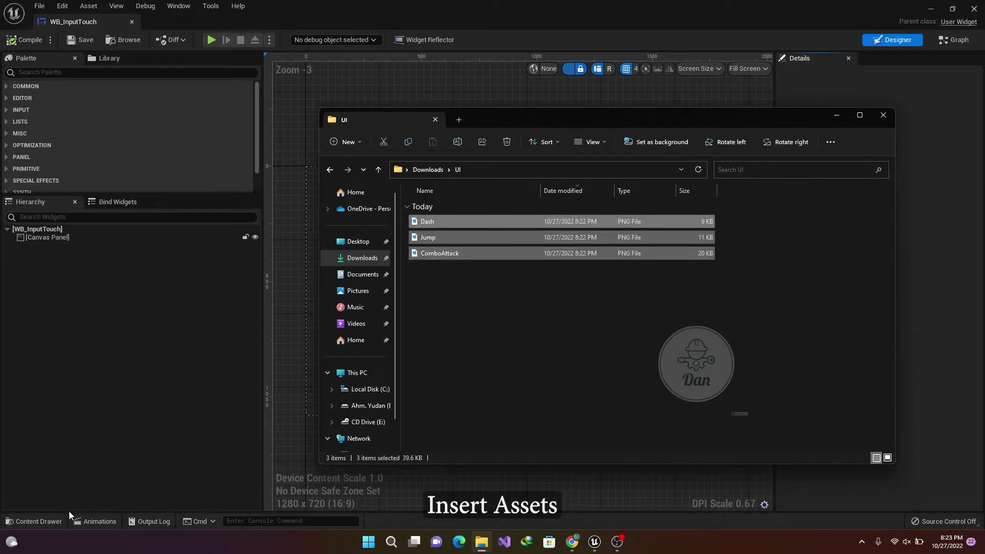
Create a Textures folder inside Content/Widget
{"action": "left_click", "coordinate": [35, 522]}
{"action": "double_click", "coordinate": [427, 448]}
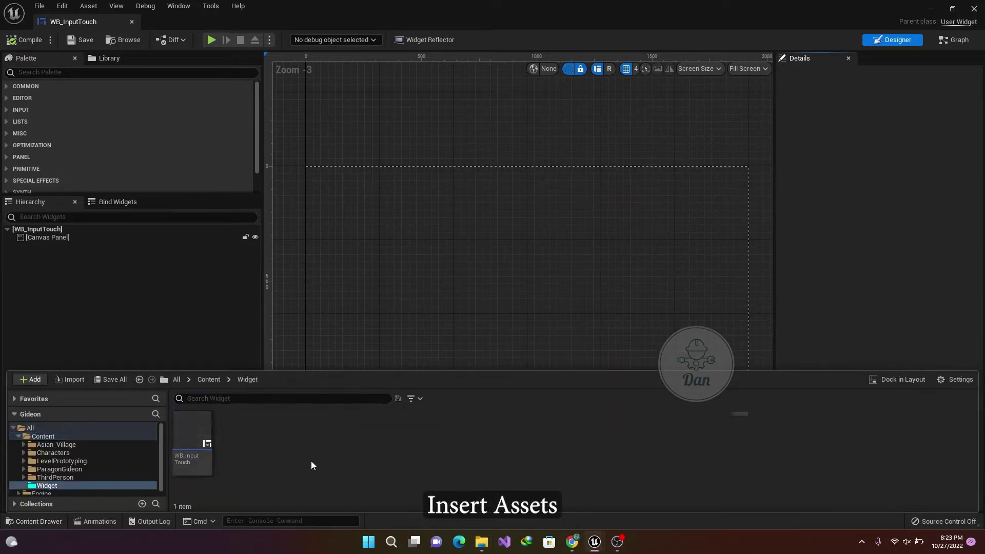
{"action": "right_click", "coordinate": [311, 461]}
{"action": "left_click", "coordinate": [363, 164]}
{"action": "type", "text": "Textures"}
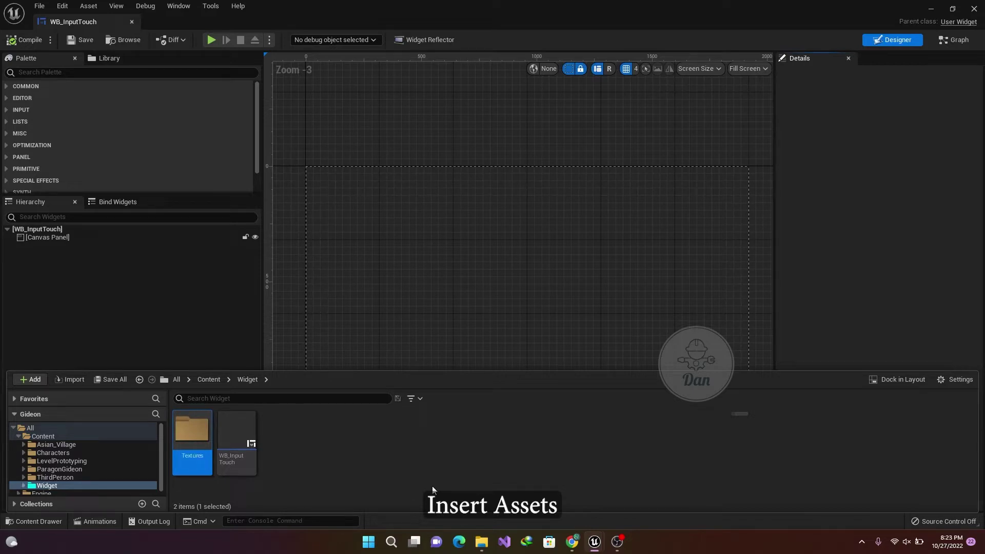
{"action": "key", "text": "Return"}
Drag the ComboAttack, Dash and Jump PNGs from Explorer into the Textures folder
{"action": "left_click", "coordinate": [481, 541]}
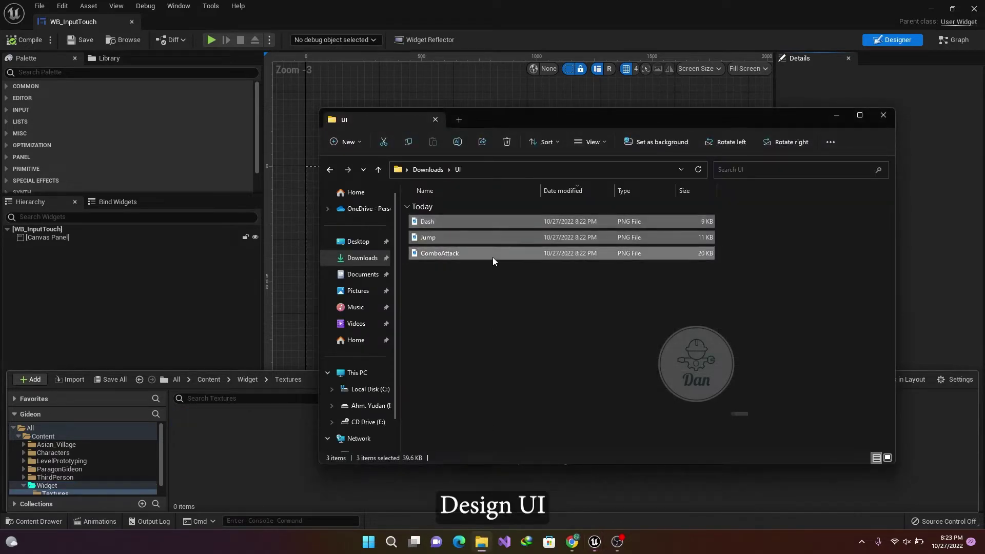
{"action": "left_click_drag", "start_coordinate": [492, 261], "coordinate": [282, 432]}
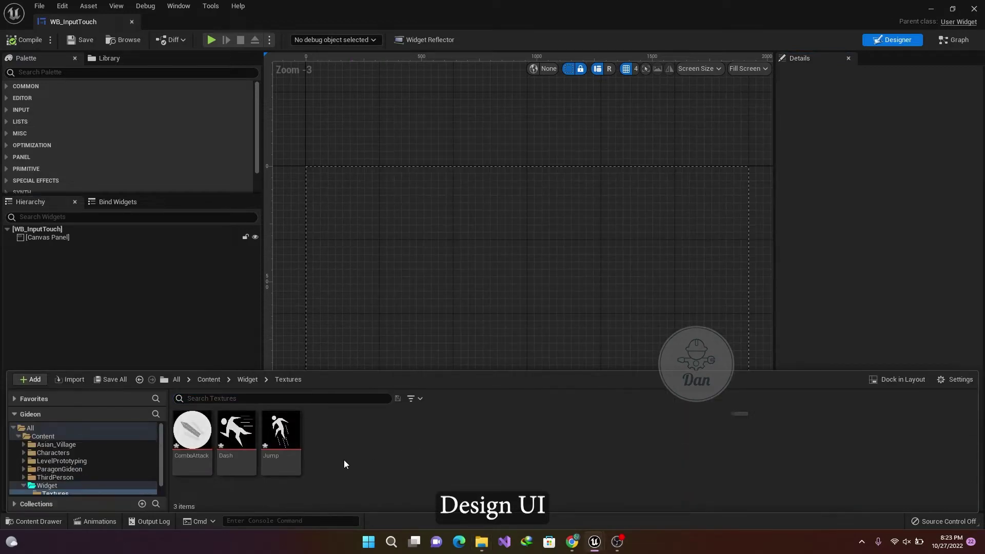
{"action": "left_click", "coordinate": [126, 265]}
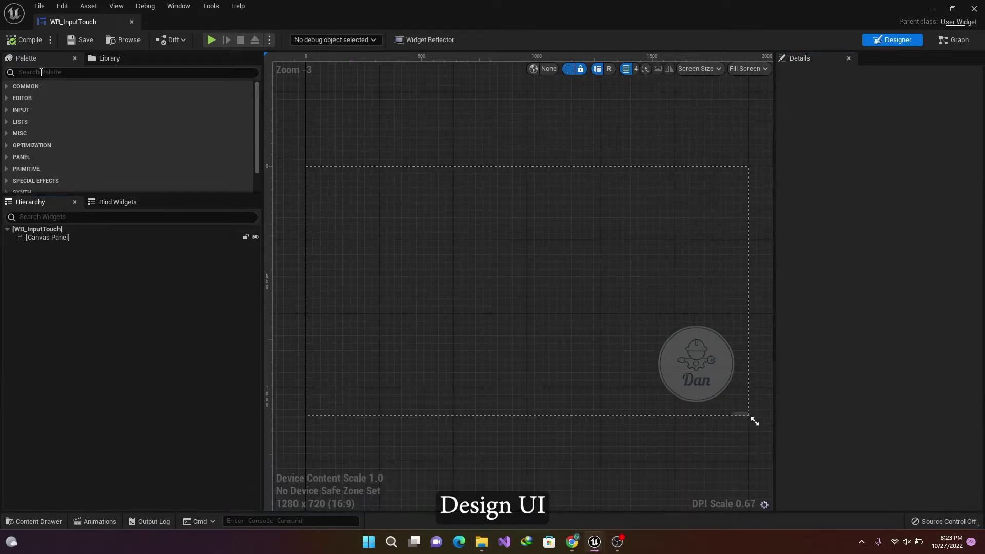
Add a Button from the Palette to the Canvas Panel and centre it
{"action": "type", "text": "Button"}
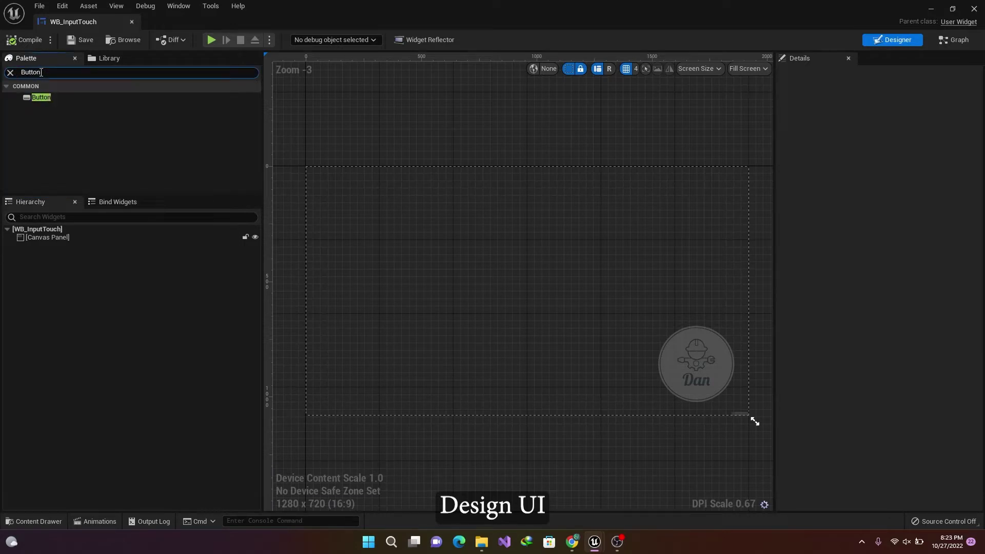
{"action": "left_click_drag", "start_coordinate": [69, 96], "coordinate": [82, 242]}
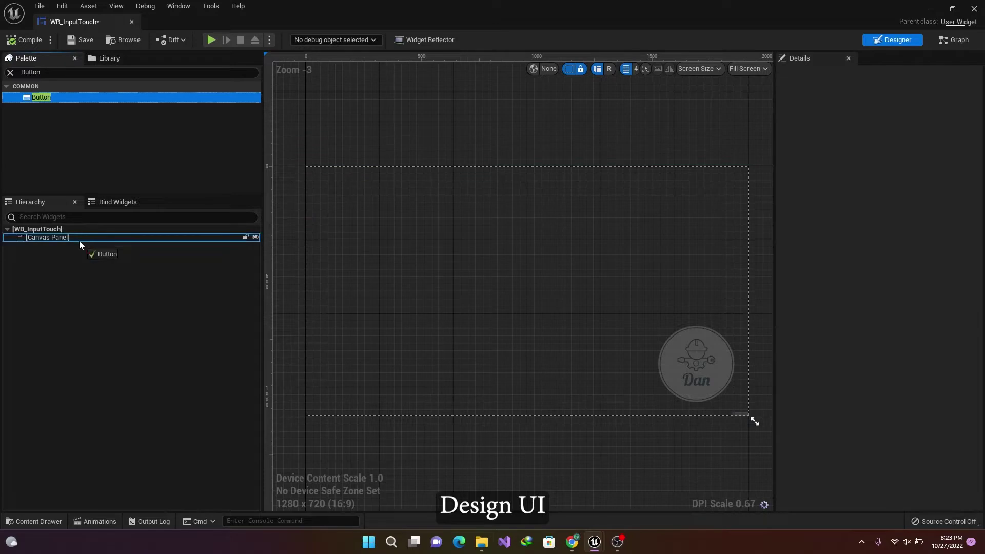
{"action": "left_click_drag", "start_coordinate": [88, 214], "coordinate": [79, 241]}
{"action": "left_click_drag", "start_coordinate": [321, 171], "coordinate": [586, 286]}
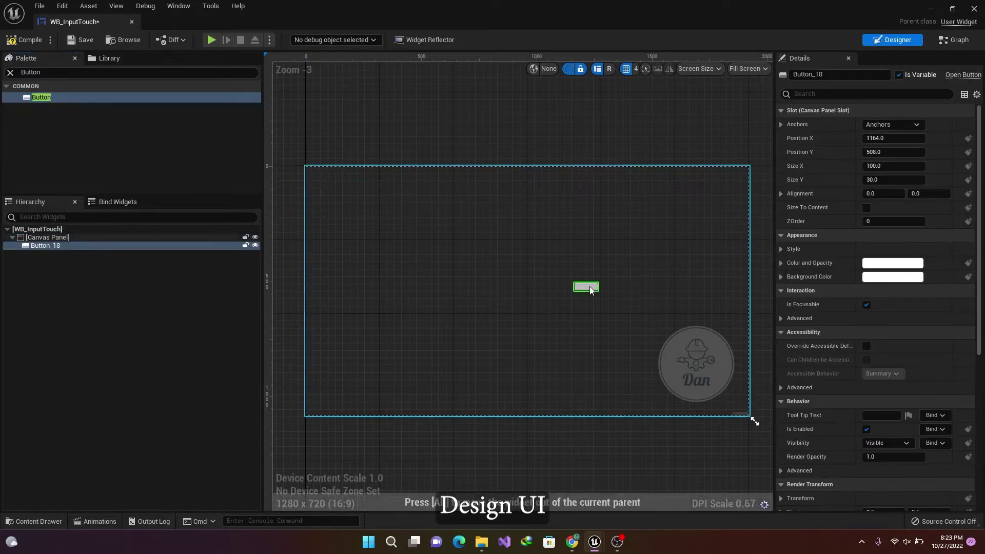
Set the button's Normal, Hovered and Pressed style images to the Dash texture
{"action": "left_click", "coordinate": [780, 250]}
{"action": "left_click", "coordinate": [788, 263]}
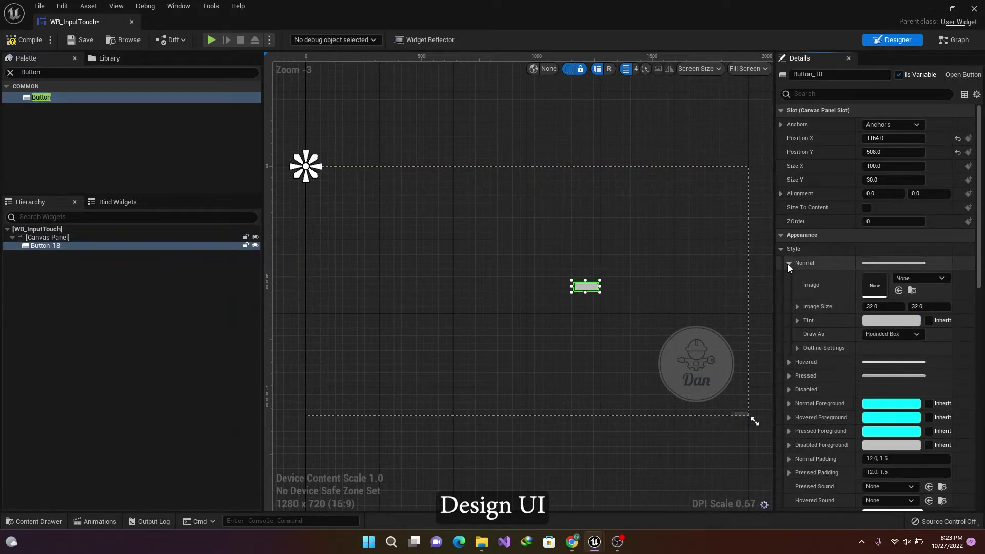
{"action": "key", "text": "ctrl+space"}
{"action": "left_click", "coordinate": [208, 439]}
{"action": "left_click", "coordinate": [236, 436]}
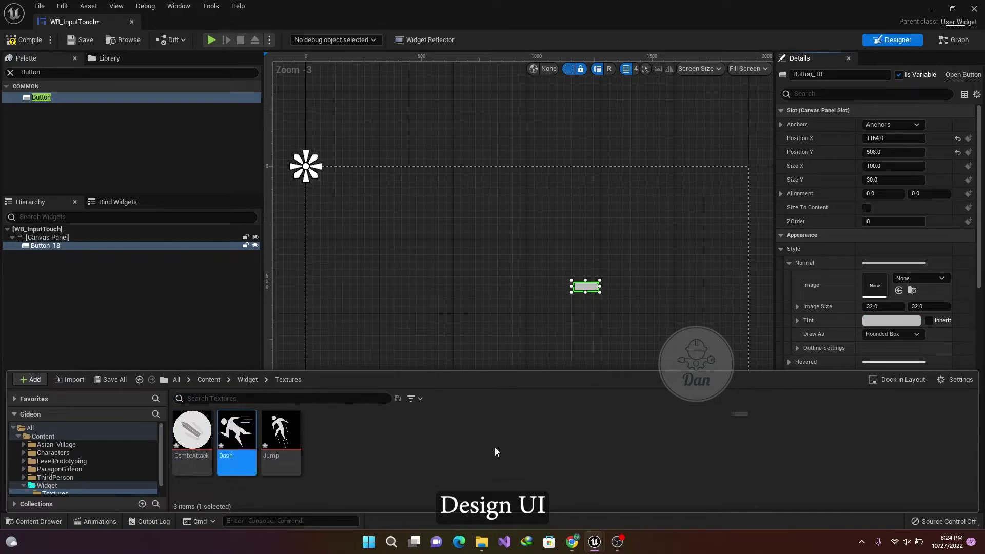
{"action": "left_click", "coordinate": [899, 290]}
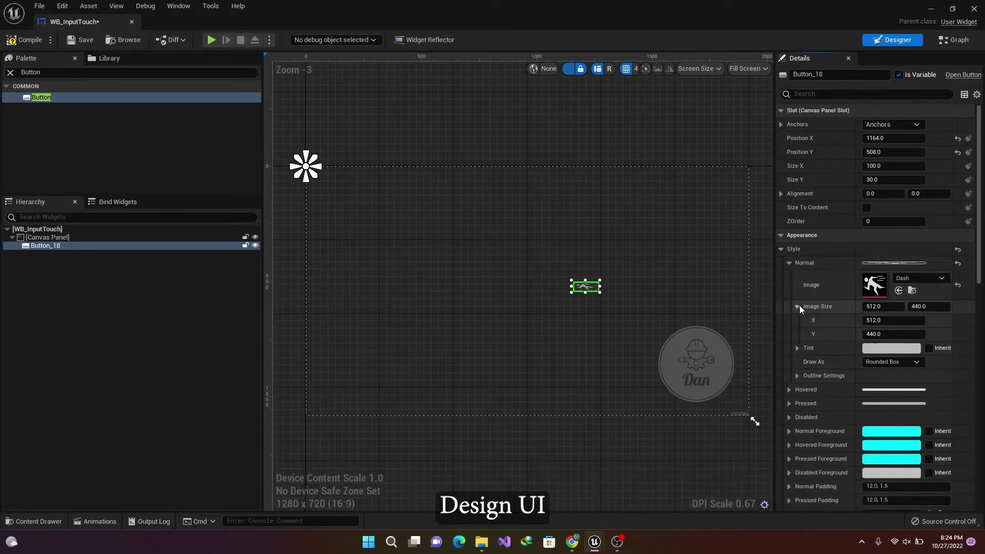
{"action": "left_click", "coordinate": [792, 263]}
{"action": "left_click", "coordinate": [790, 277]}
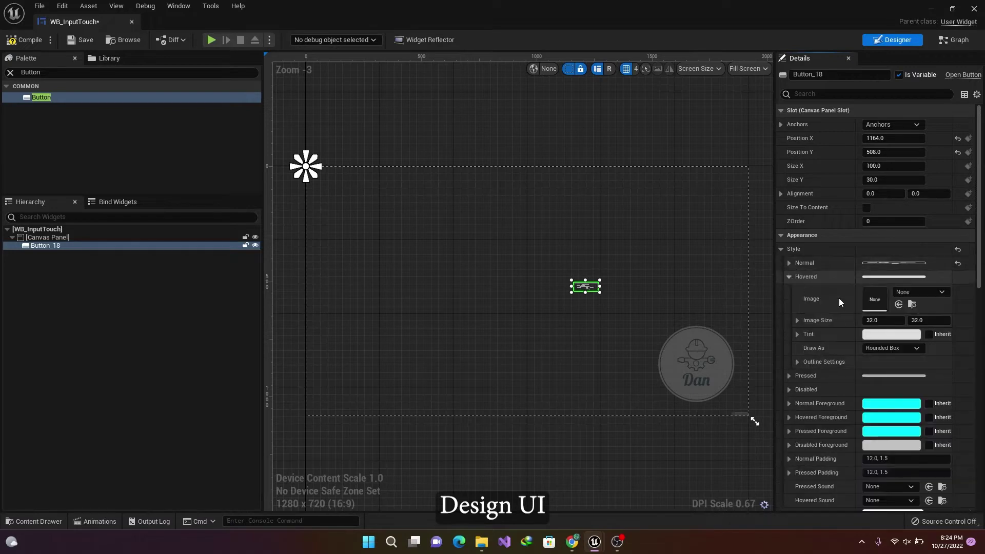
{"action": "left_click", "coordinate": [899, 304]}
{"action": "left_click", "coordinate": [789, 263]}
{"action": "left_click", "coordinate": [789, 460]}
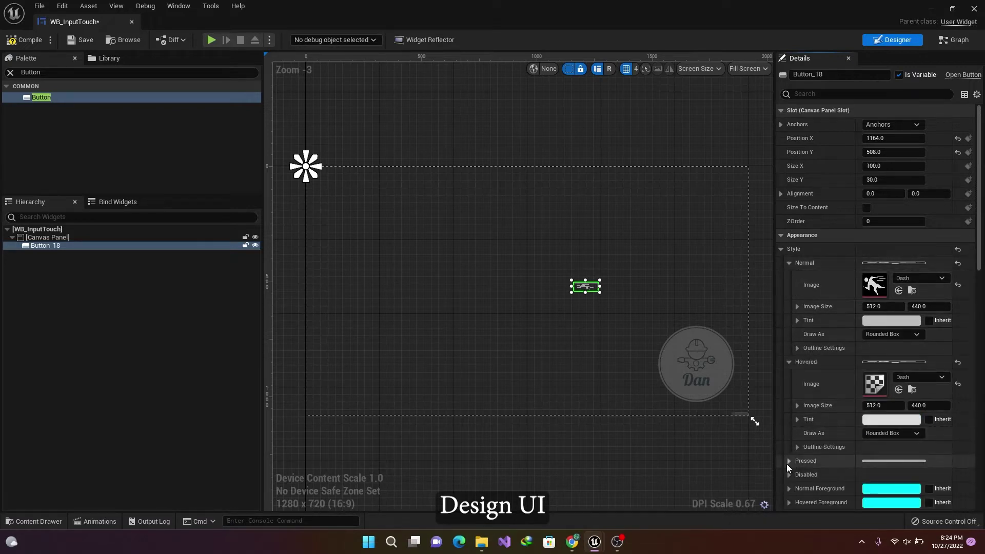
{"action": "left_click", "coordinate": [899, 489]}
Set Draw As to Image for the Normal, Hovered and Pressed states
{"action": "left_click", "coordinate": [895, 334]}
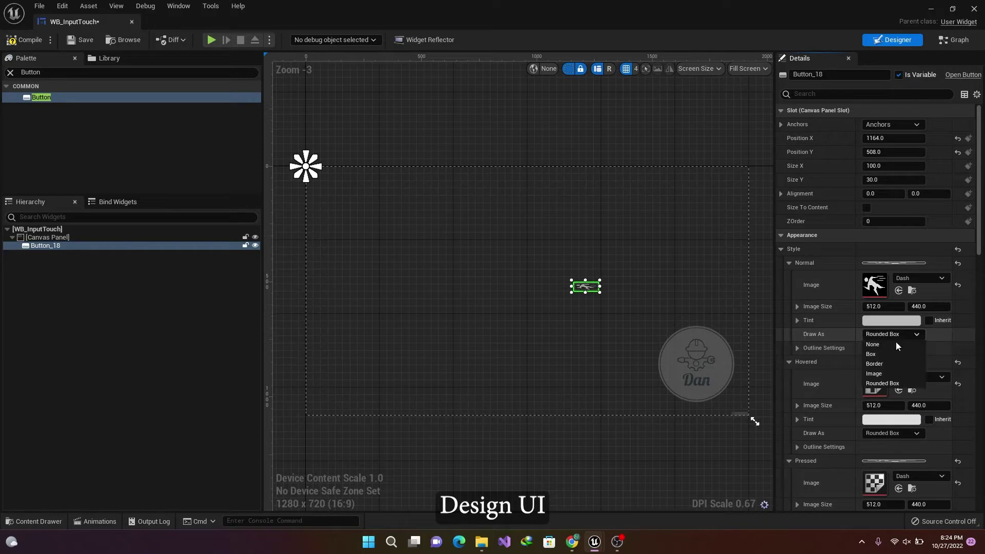
{"action": "left_click", "coordinate": [890, 379]}
{"action": "left_click", "coordinate": [896, 434]}
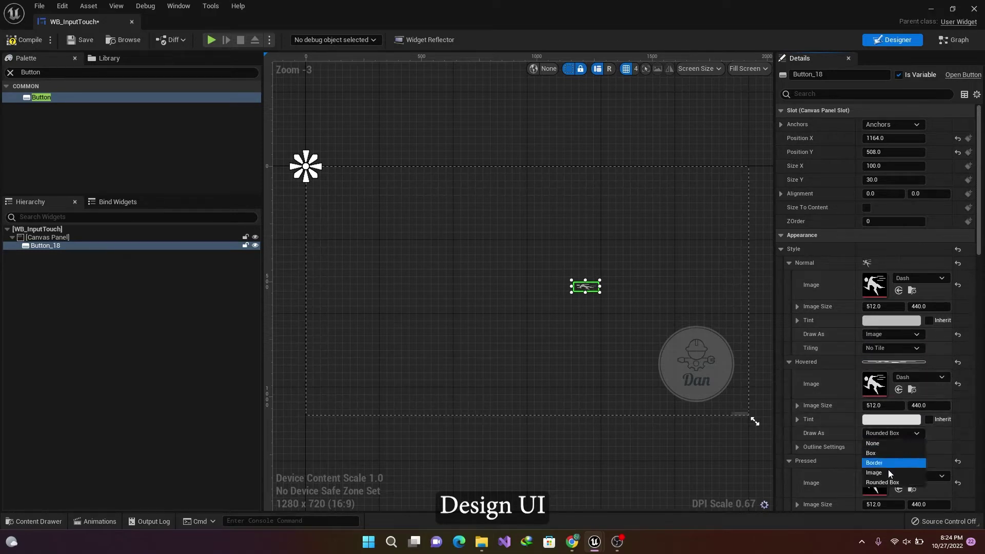
{"action": "left_click", "coordinate": [888, 475]}
{"action": "scroll", "coordinate": [898, 489], "scroll_direction": "down", "scroll_amount": 3}
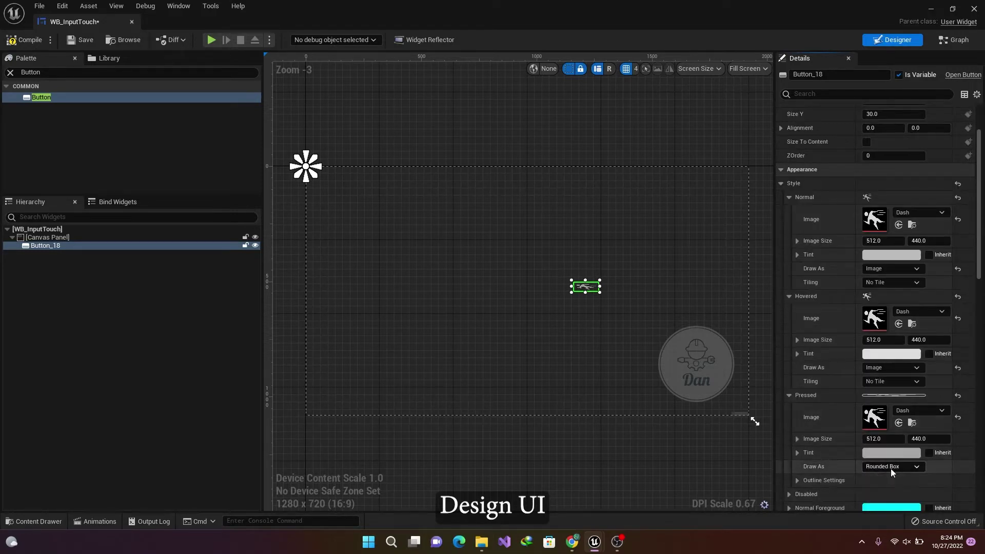
{"action": "left_click", "coordinate": [891, 468]}
{"action": "left_click", "coordinate": [875, 503]}
{"action": "scroll", "coordinate": [875, 245], "scroll_direction": "up", "scroll_amount": 3}
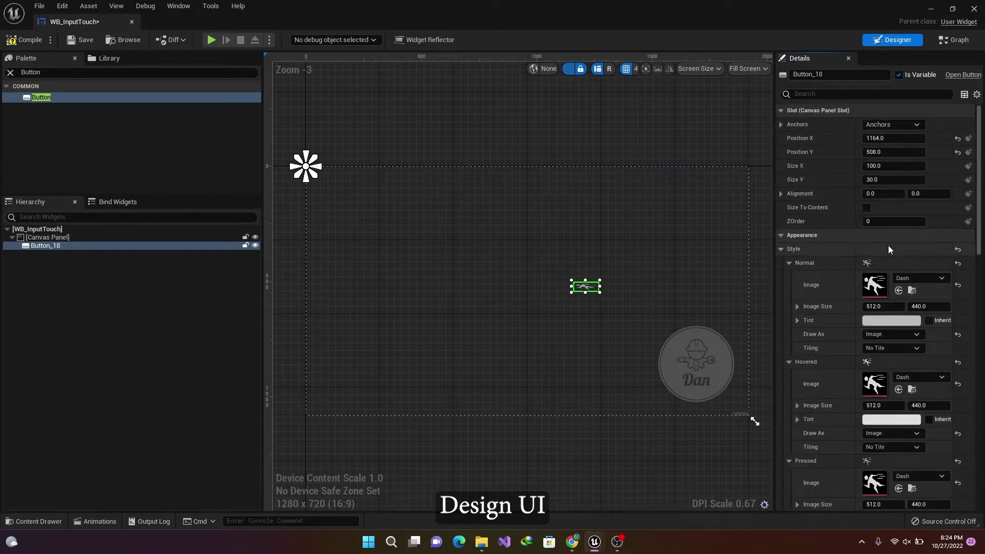
Anchor the button across the middle with zero offsets and 0.5 vertical alignment
{"action": "left_click", "coordinate": [886, 126]}
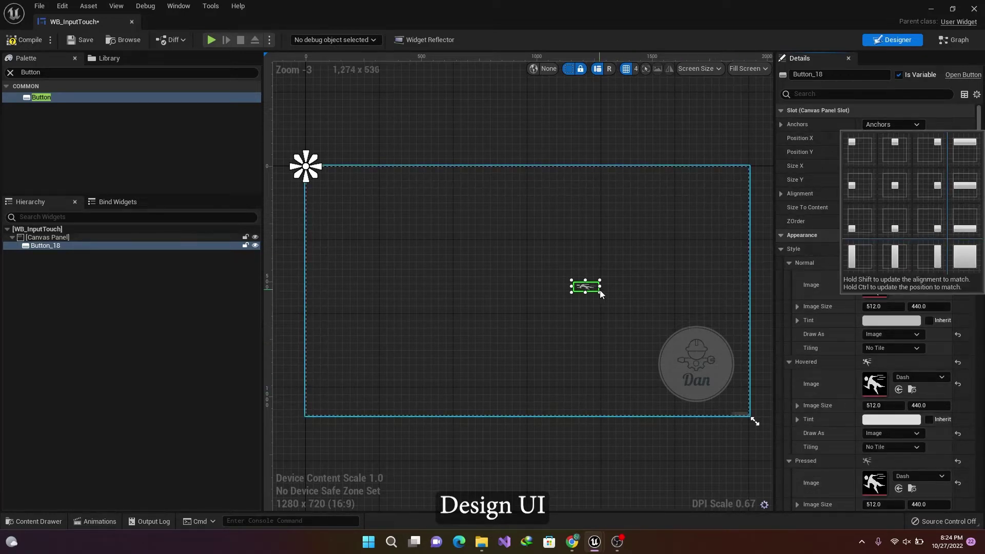
{"action": "left_click", "coordinate": [965, 185]}
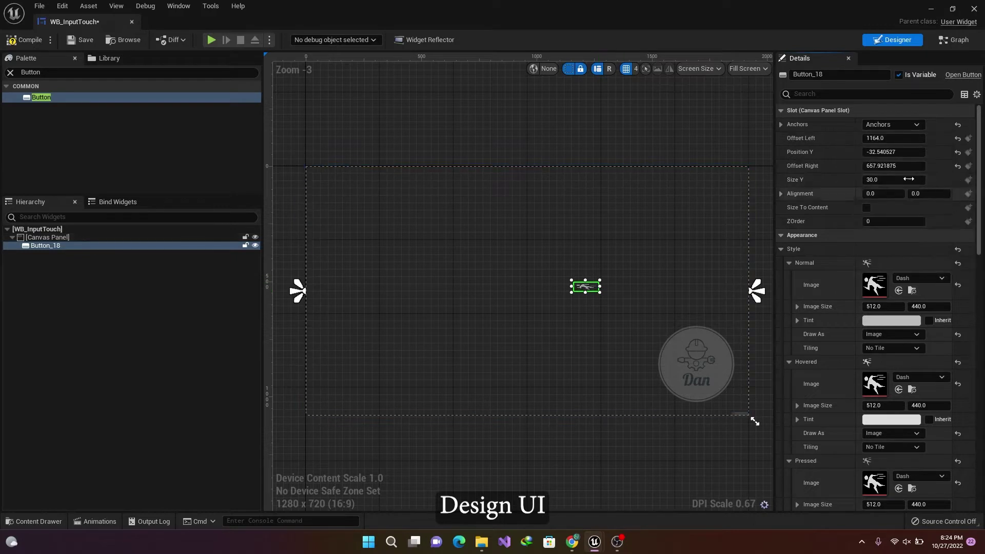
{"action": "type", "text": "0"}
{"action": "left_click", "coordinate": [880, 138]}
{"action": "type", "text": "0"}
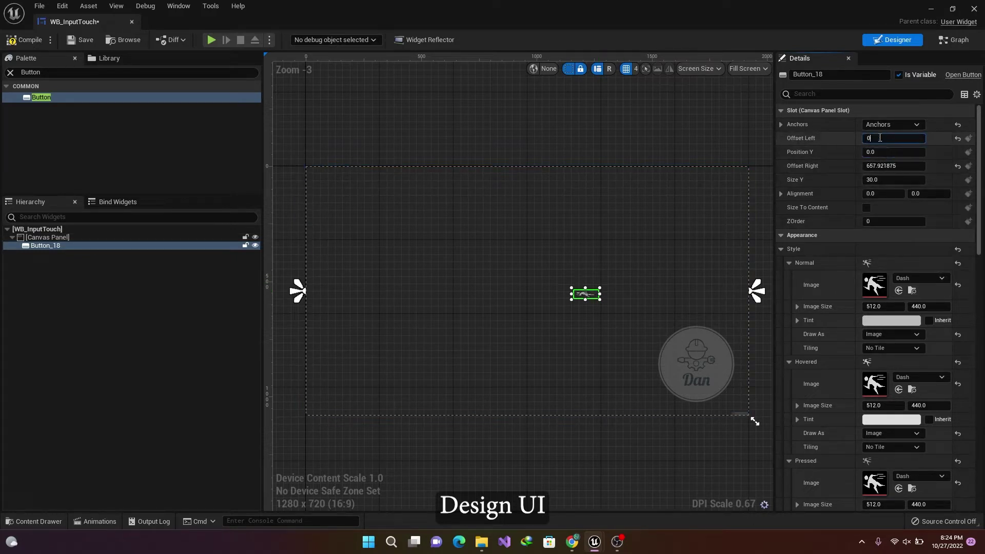
{"action": "key", "text": "Return"}
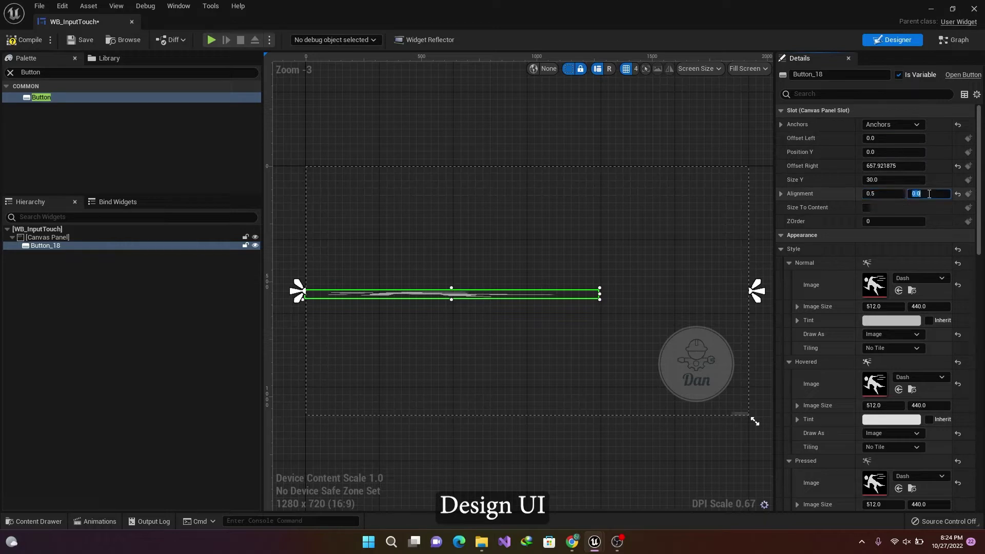
{"action": "type", "text": "5"}
{"action": "key", "text": "Return"}
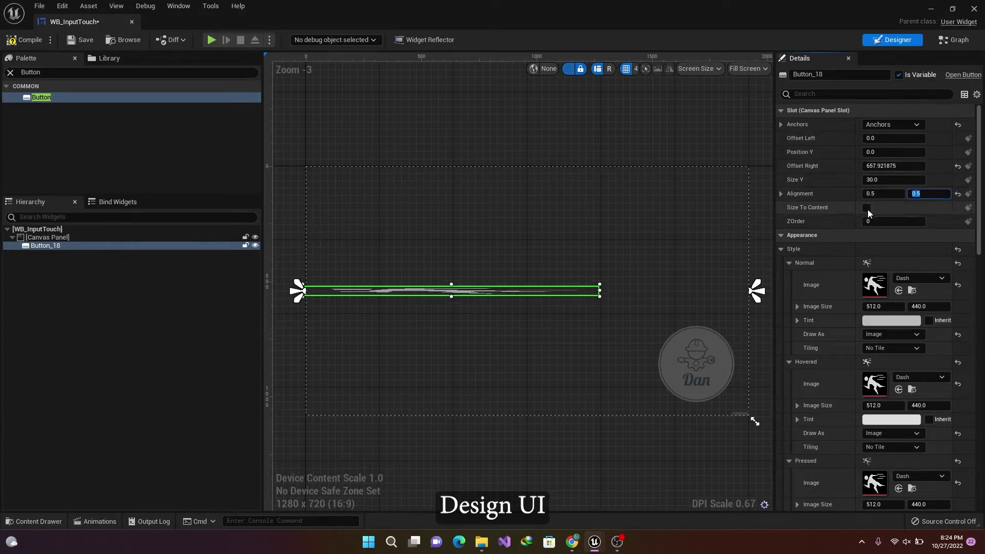
Size the button to the Dash image, then reshape and move it near the right edge
{"action": "left_click", "coordinate": [866, 208]}
{"action": "mouse_move", "coordinate": [600, 291]}
{"action": "left_mouse_down"}
{"action": "mouse_move", "coordinate": [401, 296]}
{"action": "mouse_move", "coordinate": [581, 303]}
{"action": "left_mouse_up"}
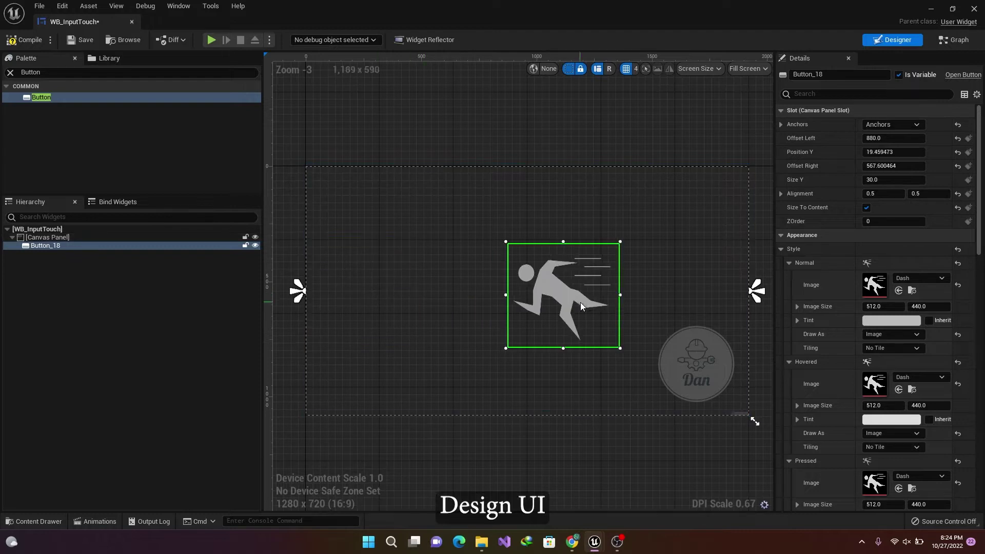
{"action": "left_click_drag", "start_coordinate": [670, 300], "coordinate": [700, 293]}
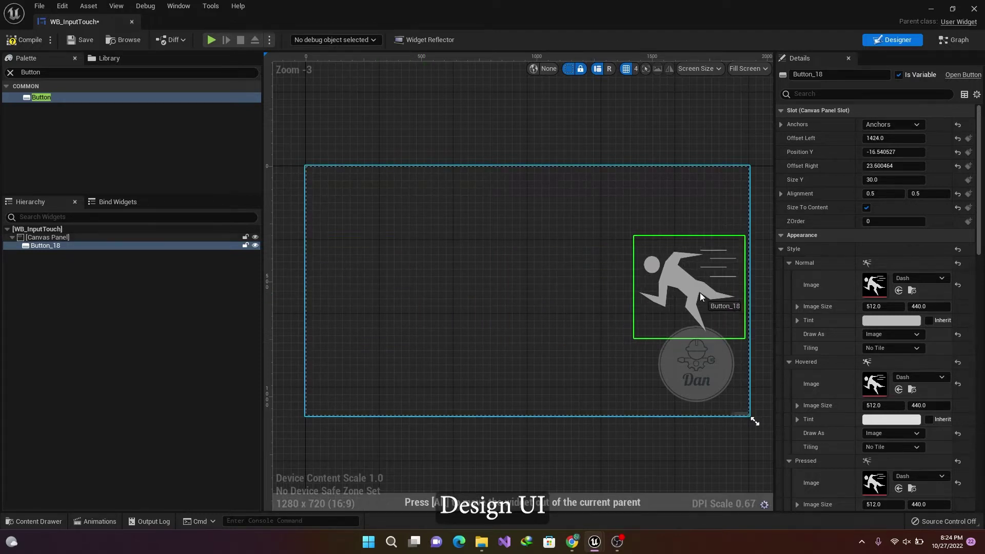
{"action": "left_click", "coordinate": [867, 207]}
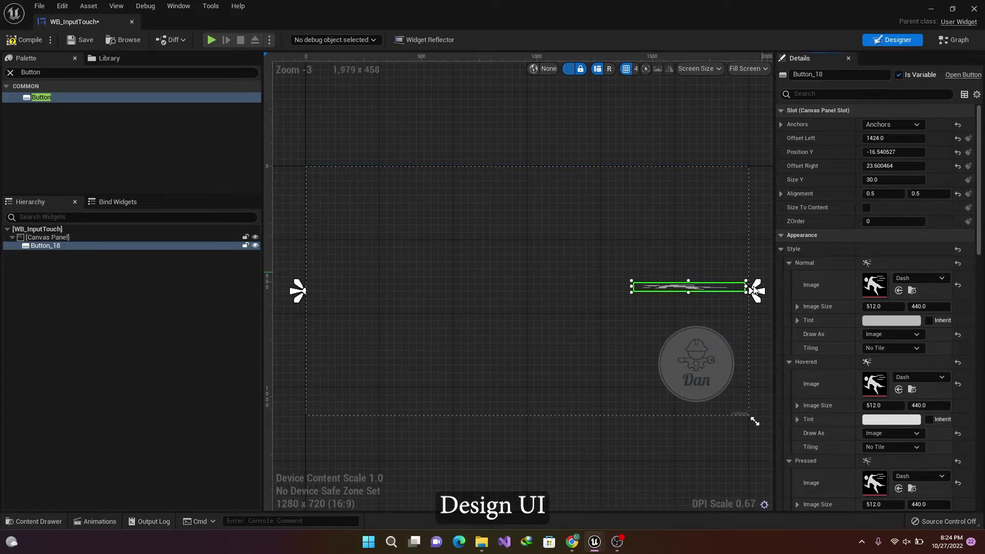
{"action": "left_click_drag", "start_coordinate": [736, 304], "coordinate": [718, 350]}
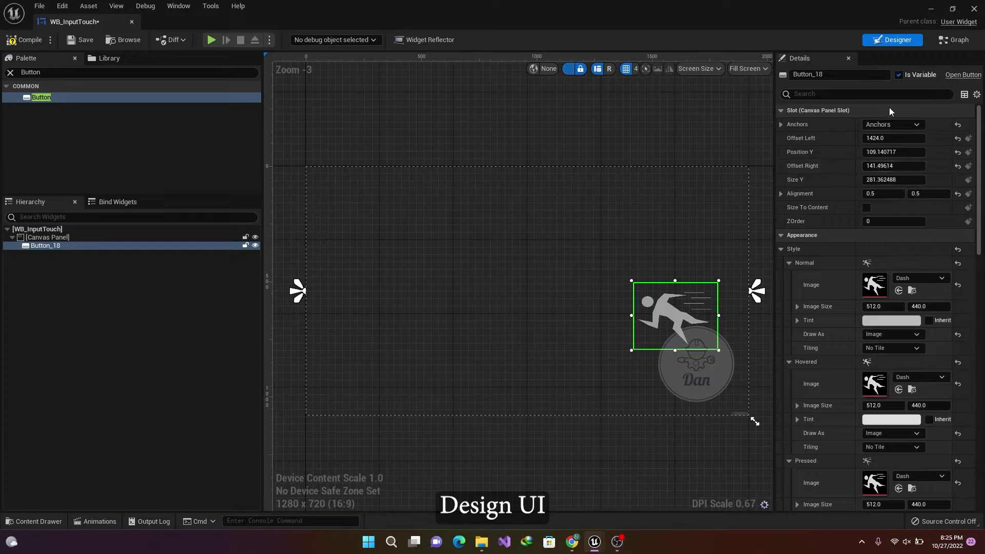
Re-anchor the button to the centre and set its size to 300 by 300
{"action": "left_click", "coordinate": [891, 124]}
{"action": "left_click", "coordinate": [891, 196]}
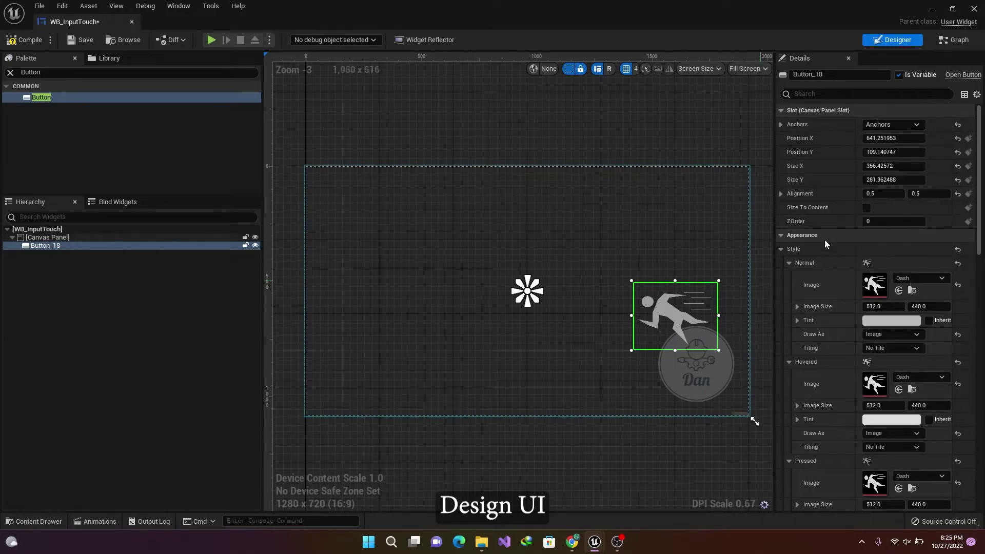
{"action": "left_click", "coordinate": [882, 180]}
{"action": "type", "text": "300"}
{"action": "key", "text": "Return"}
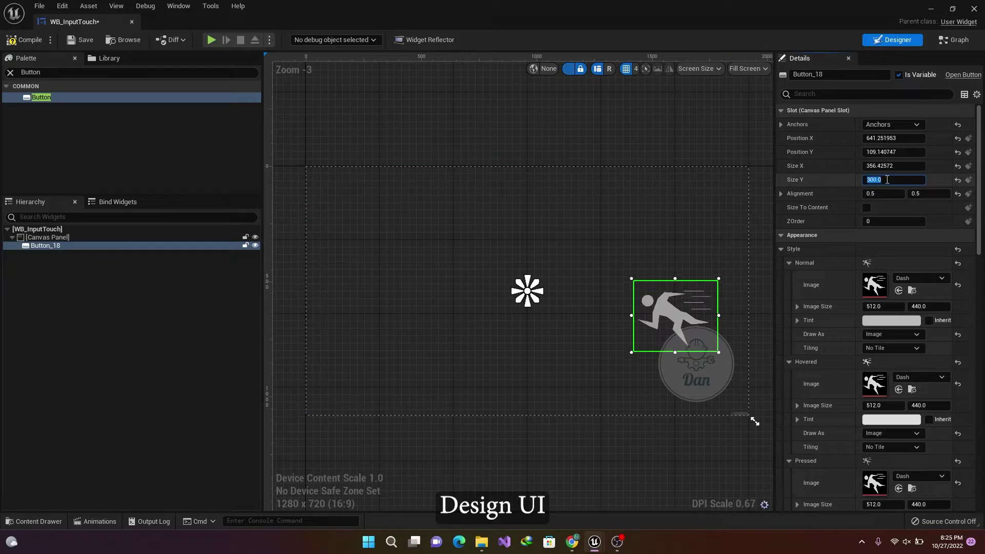
{"action": "left_click", "coordinate": [891, 166]}
{"action": "type", "text": "300"}
{"action": "key", "text": "Return"}
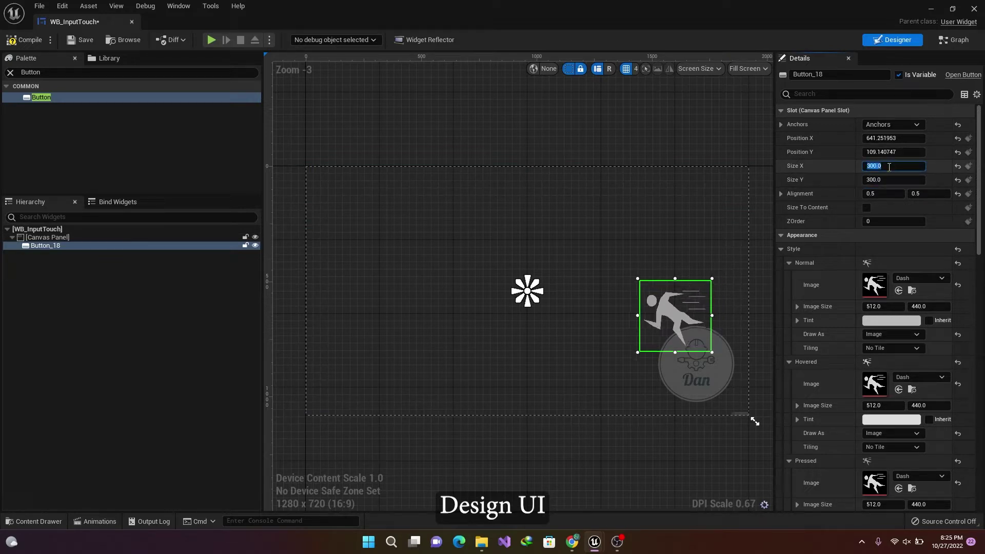
Preview the designer at Apple iPhone XR screen size
{"action": "left_click", "coordinate": [703, 69]}
{"action": "mouse_move", "coordinate": [708, 85]}
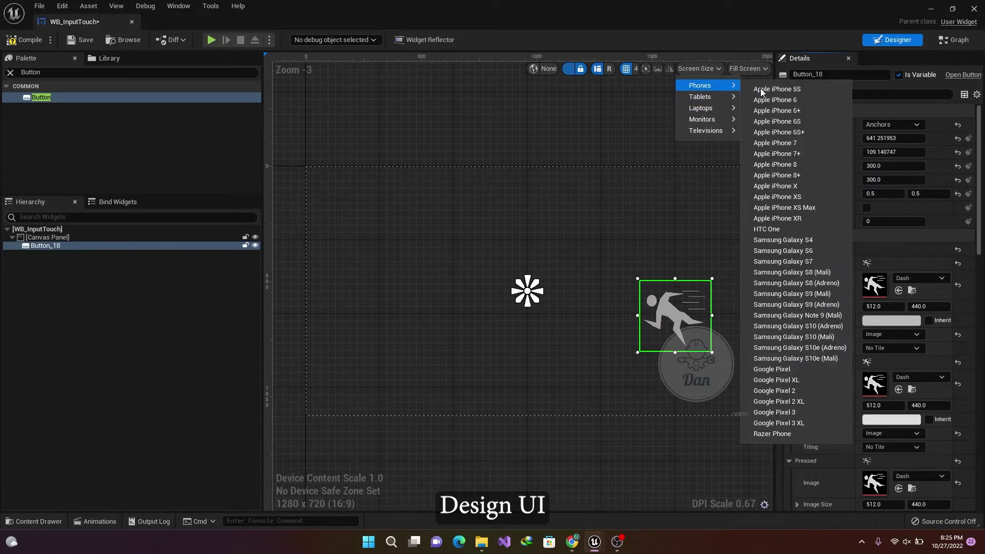
{"action": "left_click", "coordinate": [792, 220]}
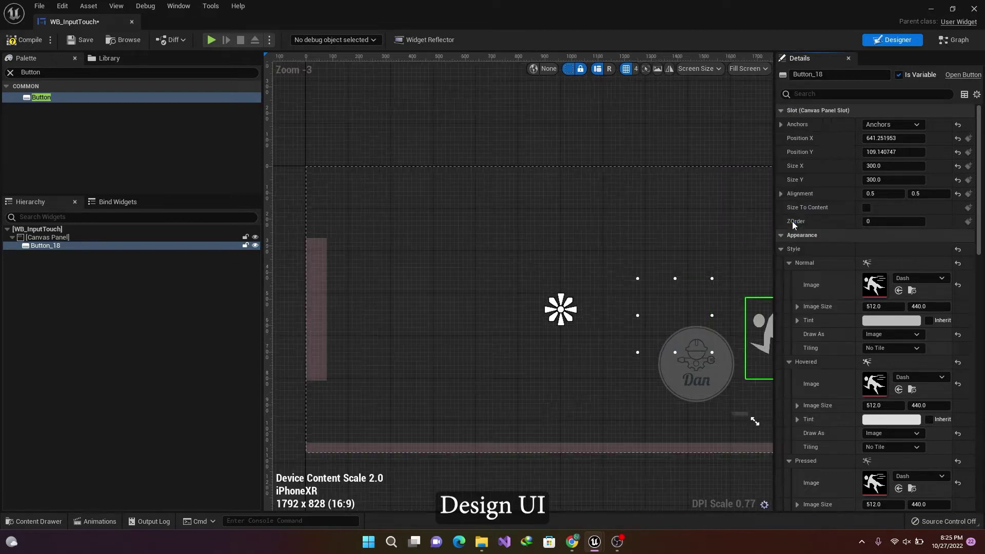
{"action": "scroll", "coordinate": [564, 340], "scroll_direction": "down", "scroll_amount": 2}
{"action": "scroll", "coordinate": [648, 352], "scroll_direction": "up", "scroll_amount": 3}
{"action": "type", "text": "15"}
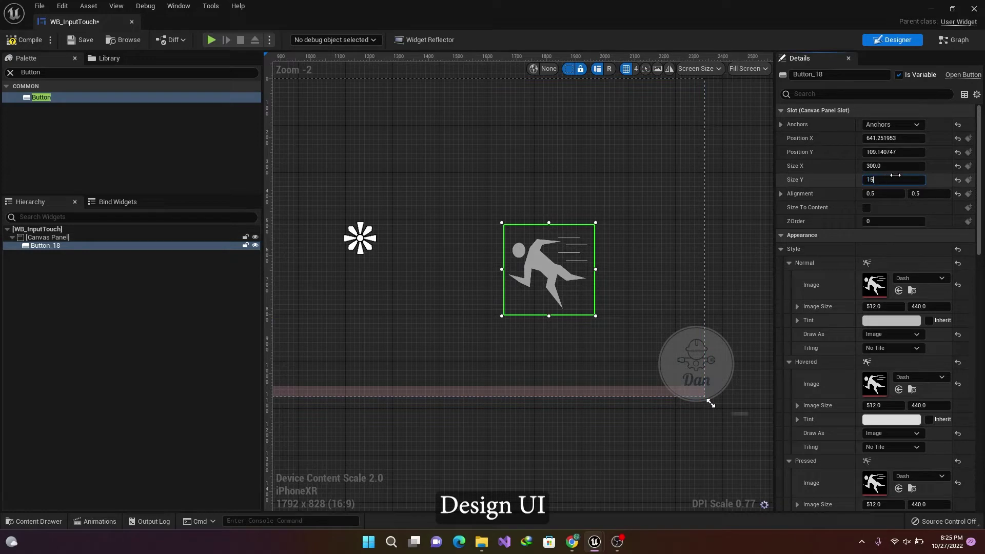
Resize the Dash button to 150 by 150 and move it up and to the right
{"action": "type", "text": "0"}
{"action": "key", "text": "Return"}
{"action": "type", "text": "15"}
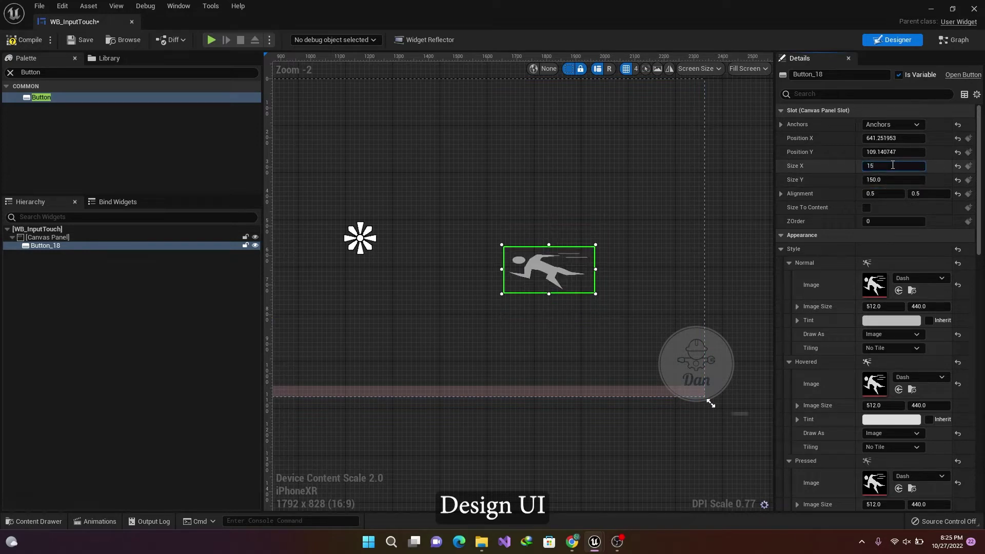
{"action": "type", "text": "0"}
{"action": "key", "text": "Return"}
{"action": "left_click", "coordinate": [678, 288]}
{"action": "left_click", "coordinate": [560, 276]}
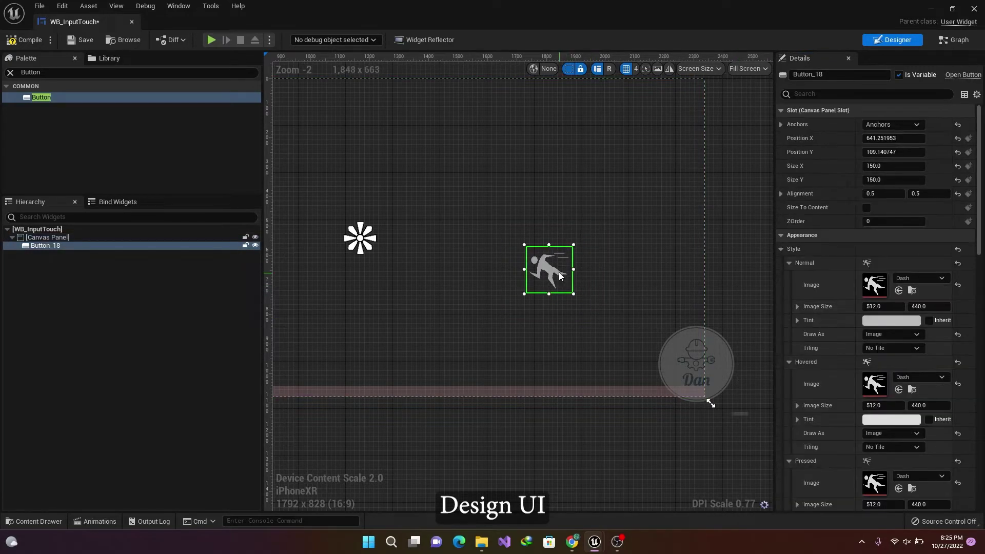
{"action": "left_click_drag", "start_coordinate": [561, 276], "coordinate": [612, 256]}
{"action": "left_click", "coordinate": [735, 321]}
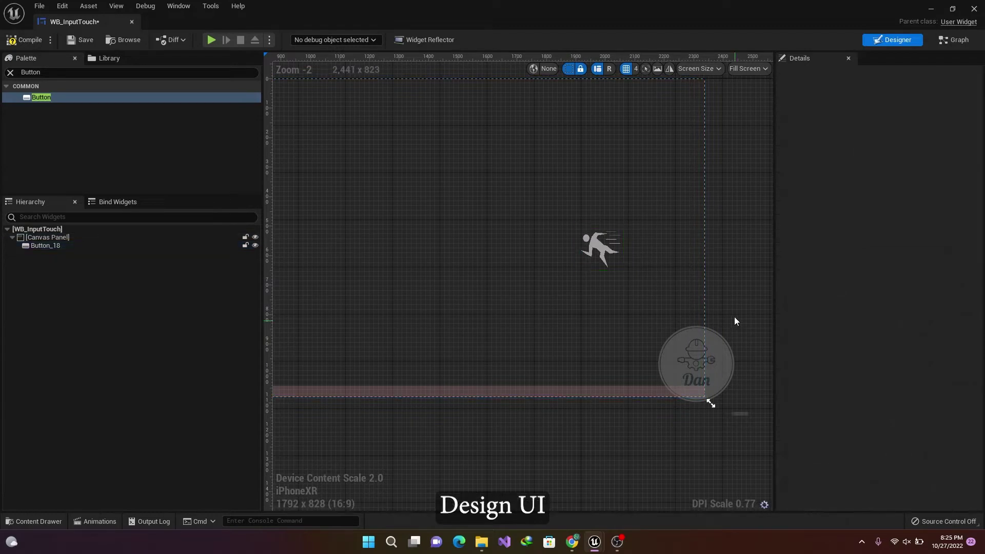
Duplicate the Dash button and give the copy the Jump texture for Normal, Hovered and Pressed
{"action": "left_click", "coordinate": [599, 252]}
{"action": "key", "text": "ctrl+d"}
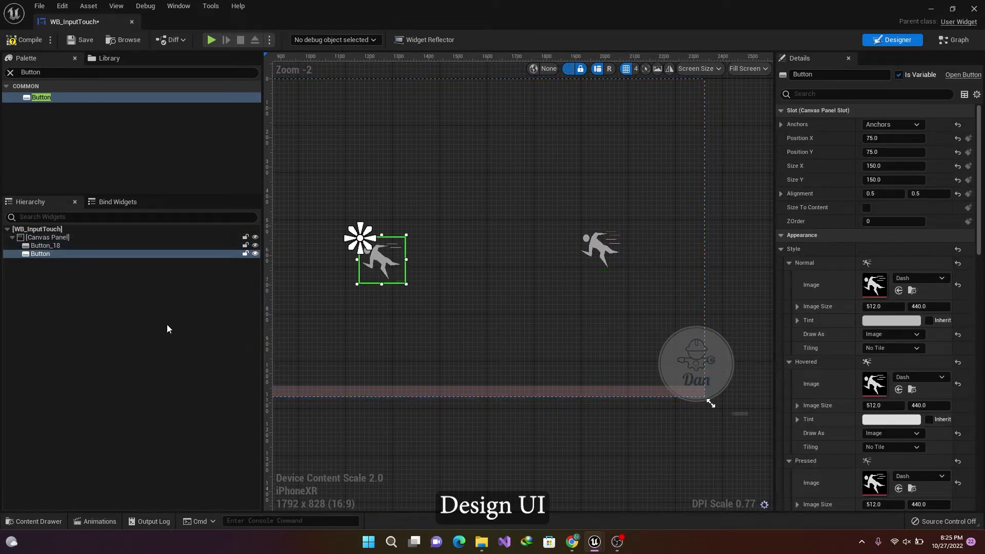
{"action": "key", "text": "ctrl+space"}
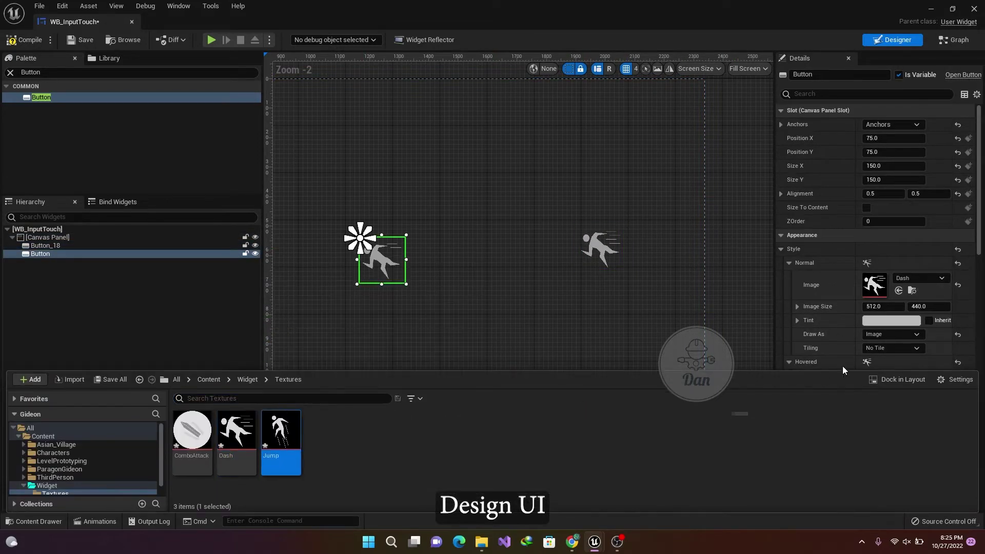
{"action": "left_click", "coordinate": [898, 290]}
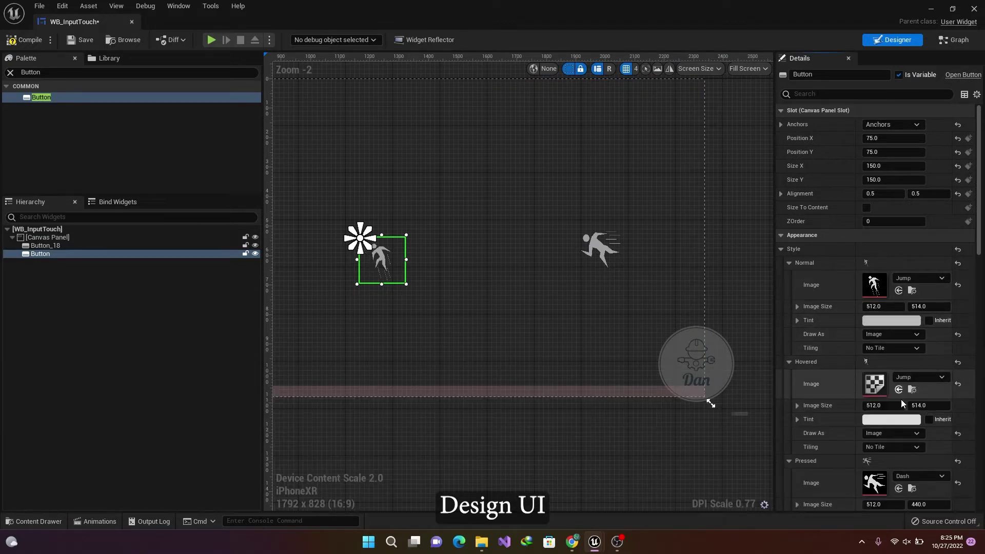
{"action": "left_click", "coordinate": [899, 389]}
{"action": "left_click", "coordinate": [898, 488]}
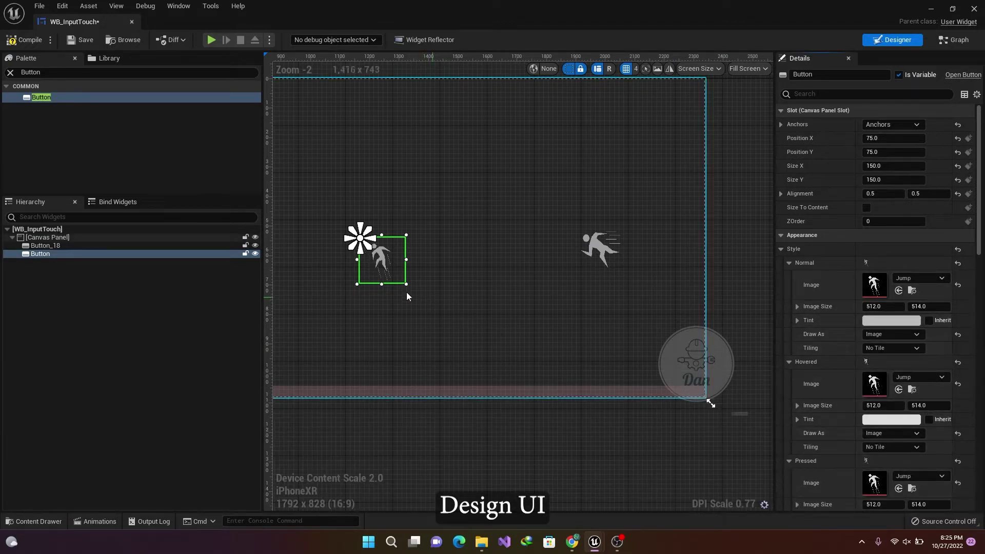
Place the Jump button at 950, -250, above the Dash button at 950, -25
{"action": "left_click_drag", "start_coordinate": [381, 269], "coordinate": [521, 305]}
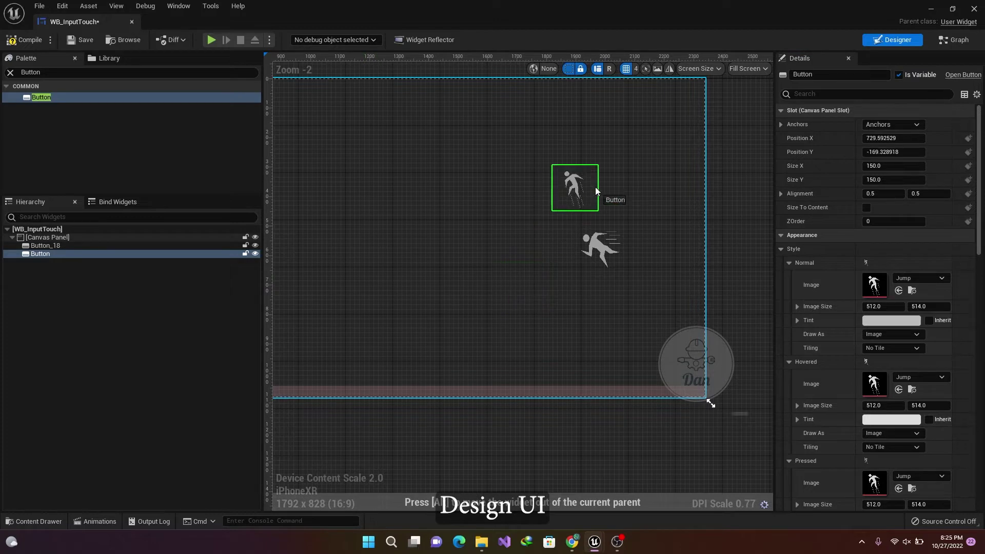
{"action": "left_click_drag", "start_coordinate": [633, 183], "coordinate": [627, 174]}
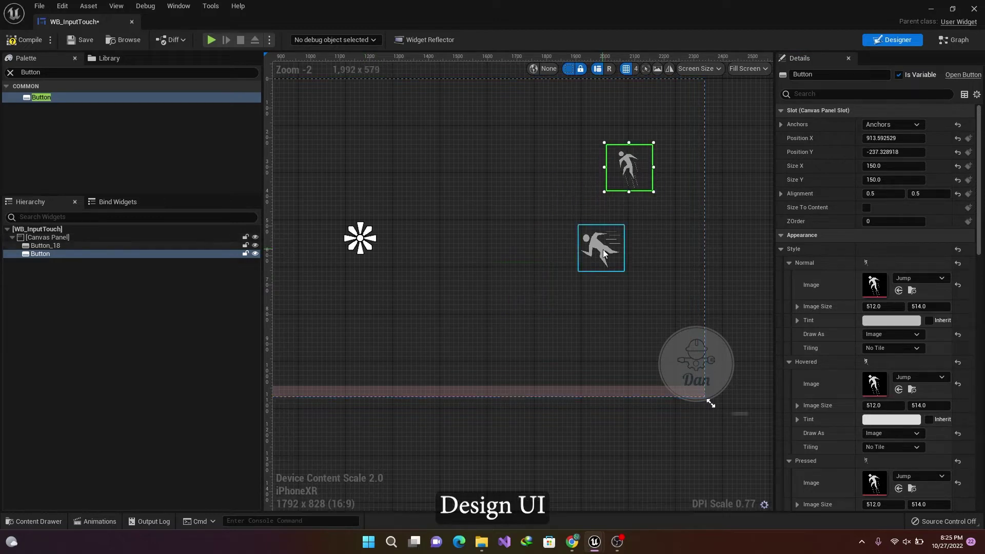
{"action": "left_click_drag", "start_coordinate": [602, 251], "coordinate": [628, 240]}
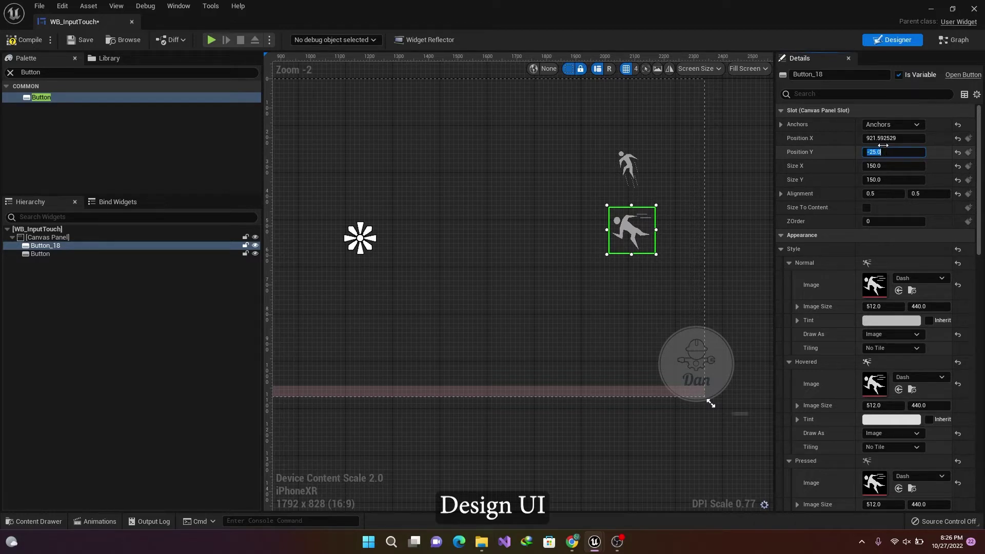
{"action": "left_click", "coordinate": [883, 138]}
{"action": "type", "text": "950"}
{"action": "key", "text": "Return"}
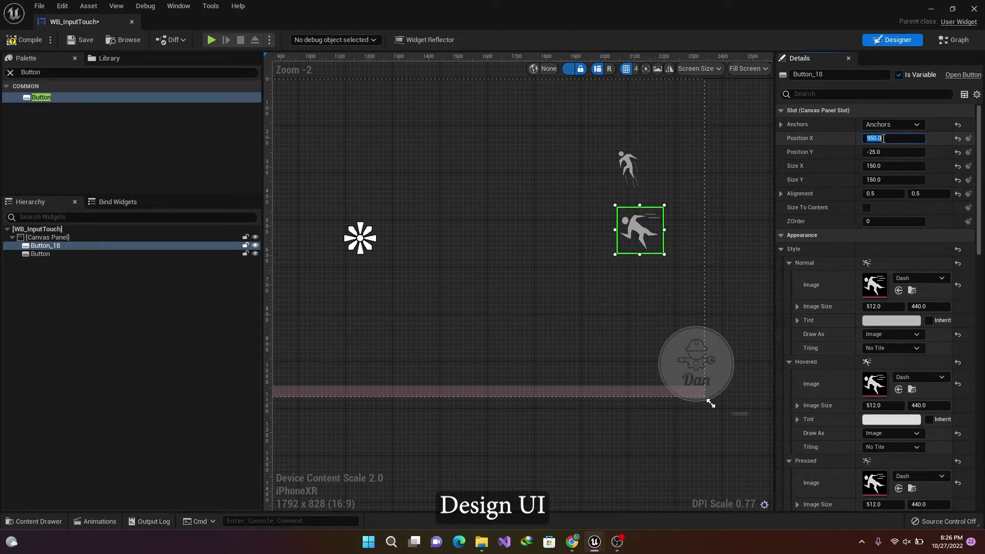
{"action": "left_click", "coordinate": [636, 161]}
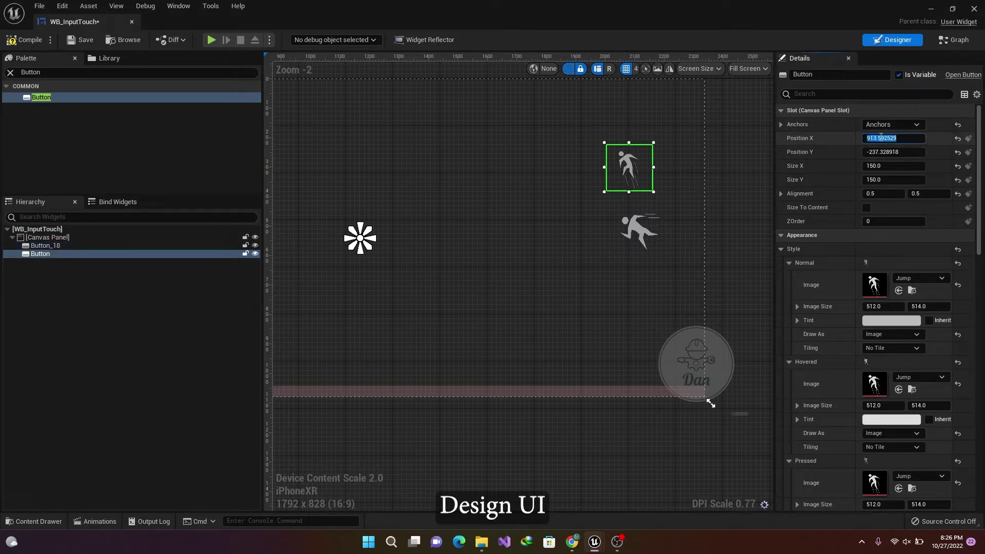
{"action": "key", "text": "Return"}
{"action": "left_click", "coordinate": [883, 152]}
{"action": "type", "text": "-250"}
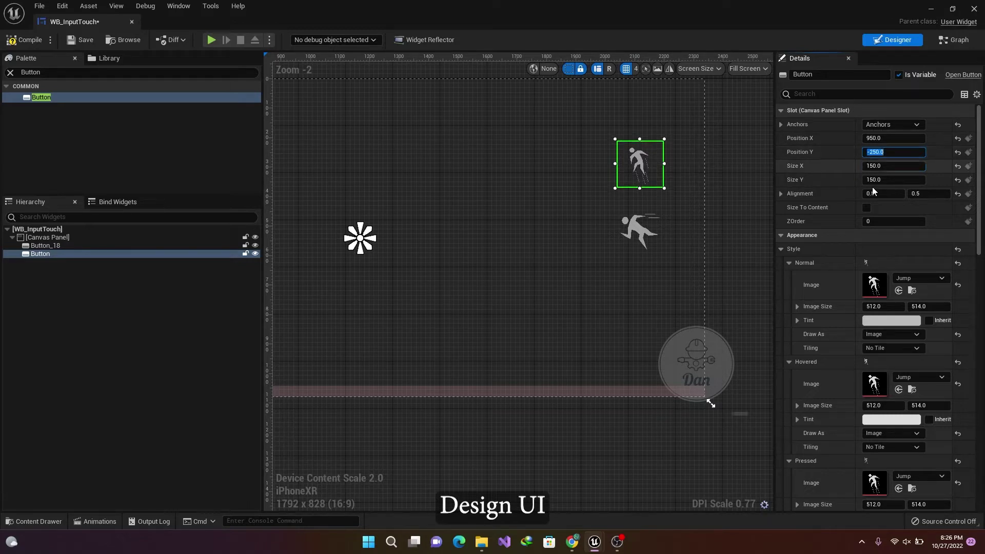
{"action": "left_click", "coordinate": [739, 256]}
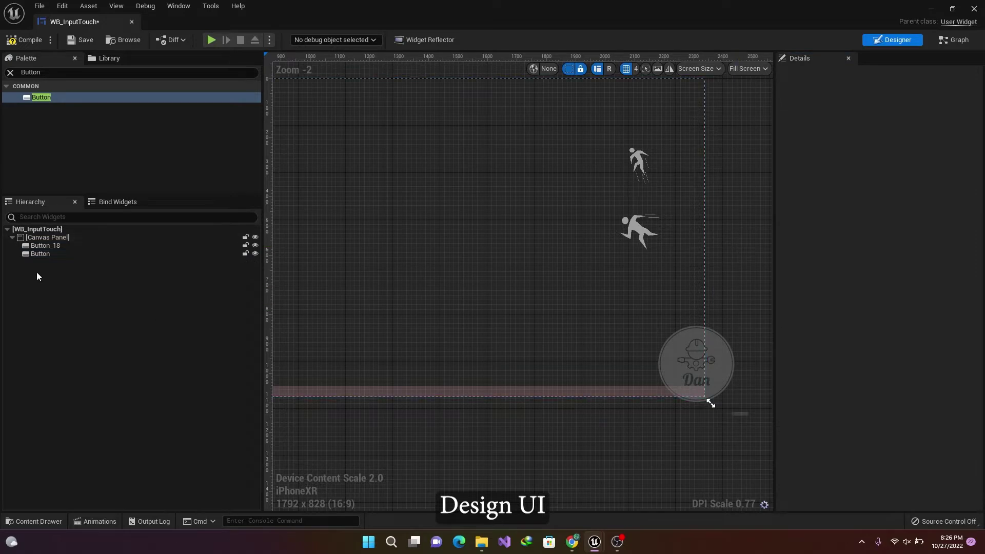
Duplicate the Jump button, move it lower, and use ComboAttack for its Normal, Hovered and Pressed images
{"action": "left_click", "coordinate": [35, 255]}
{"action": "key", "text": "ctrl+d"}
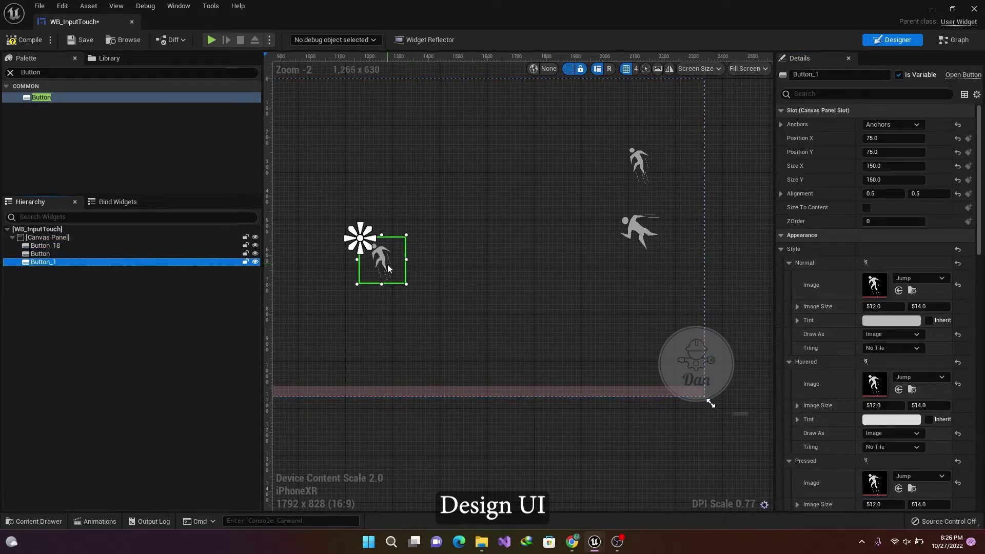
{"action": "left_click_drag", "start_coordinate": [389, 268], "coordinate": [599, 329]}
{"action": "key", "text": "ctrl+space"}
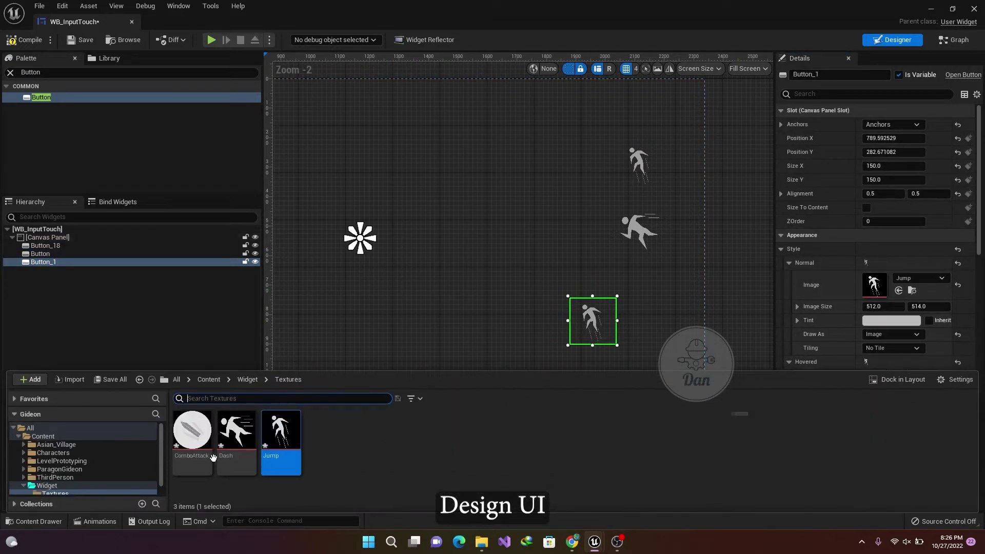
{"action": "left_click", "coordinate": [192, 447]}
{"action": "scroll", "coordinate": [880, 324], "scroll_direction": "down", "scroll_amount": 2}
{"action": "left_click", "coordinate": [899, 241]}
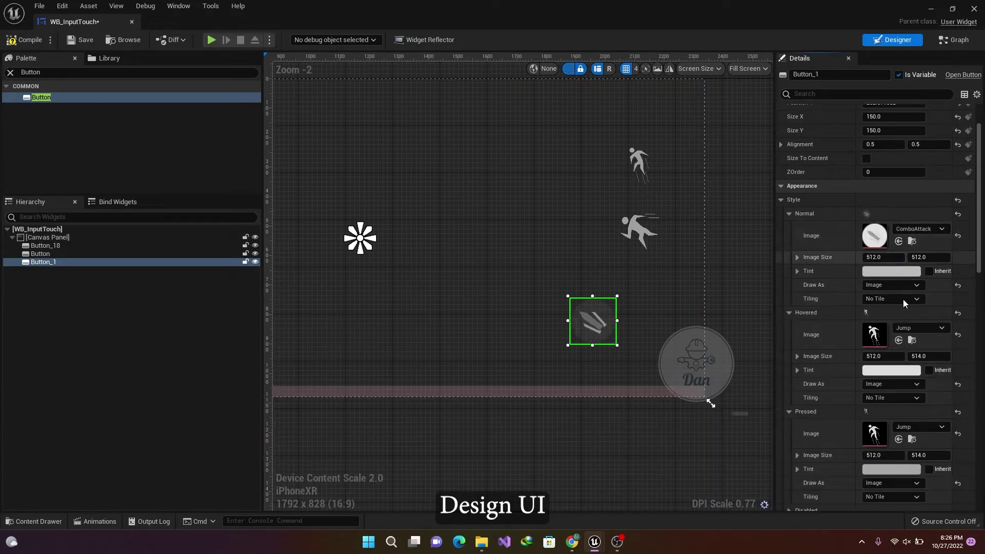
{"action": "left_click", "coordinate": [899, 340]}
{"action": "left_click", "coordinate": [899, 440]}
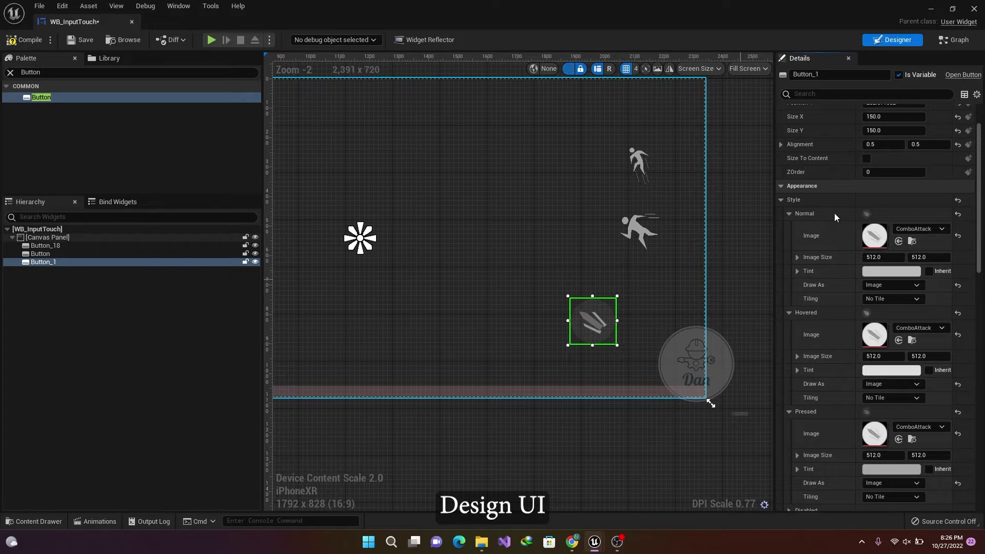
Enlarge the ComboAttack button to 300 by 300
{"action": "scroll", "coordinate": [861, 199], "scroll_direction": "up", "scroll_amount": 2}
{"action": "left_click", "coordinate": [893, 180]}
{"action": "type", "text": "3"}
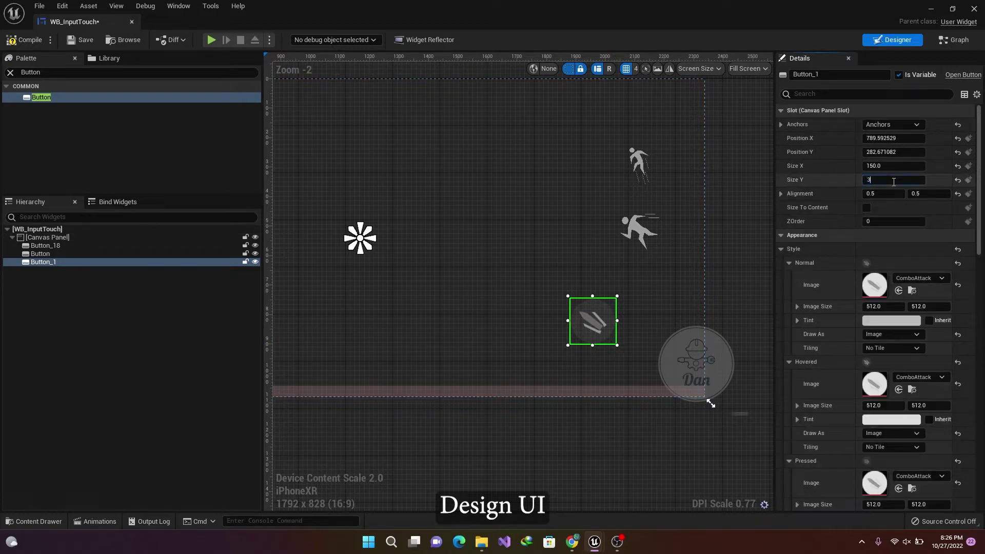
{"action": "type", "text": "00"}
{"action": "left_click", "coordinate": [894, 166]}
{"action": "type", "text": "300"}
{"action": "key", "text": "Return"}
{"action": "left_click", "coordinate": [740, 340]}
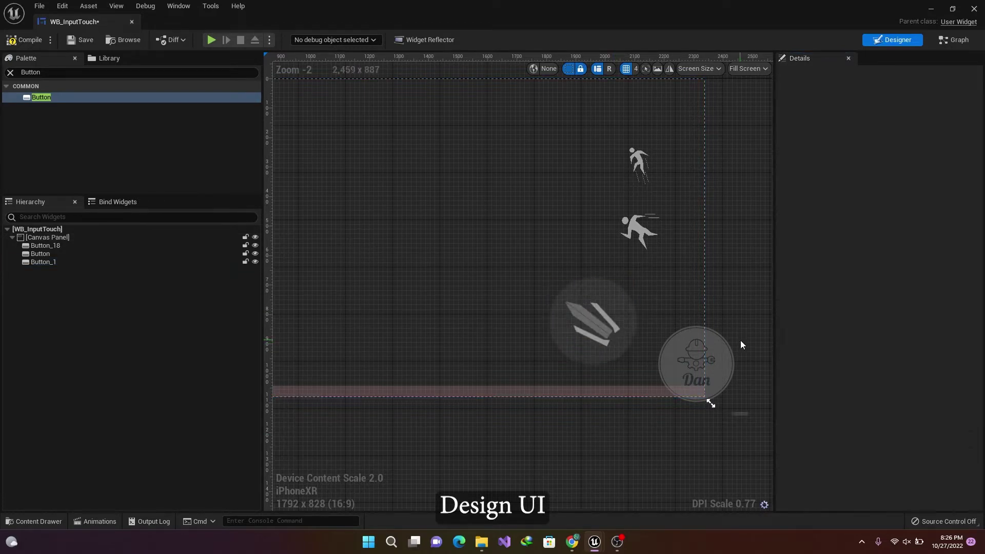
{"action": "scroll", "coordinate": [687, 340], "scroll_direction": "up", "scroll_amount": 3}
{"action": "right_click", "coordinate": [615, 343]}
{"action": "scroll", "coordinate": [575, 349], "scroll_direction": "down", "scroll_amount": 5}
{"action": "scroll", "coordinate": [528, 374], "scroll_direction": "down", "scroll_amount": 2}
{"action": "left_click", "coordinate": [508, 398]}
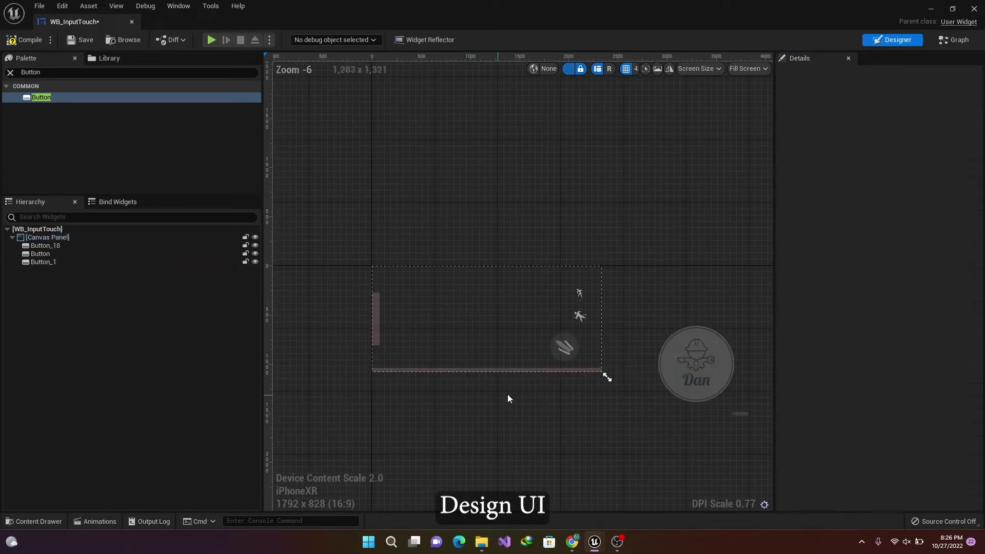
Compile the widget and rename Button_18 to Dash
{"action": "left_click", "coordinate": [23, 39]}
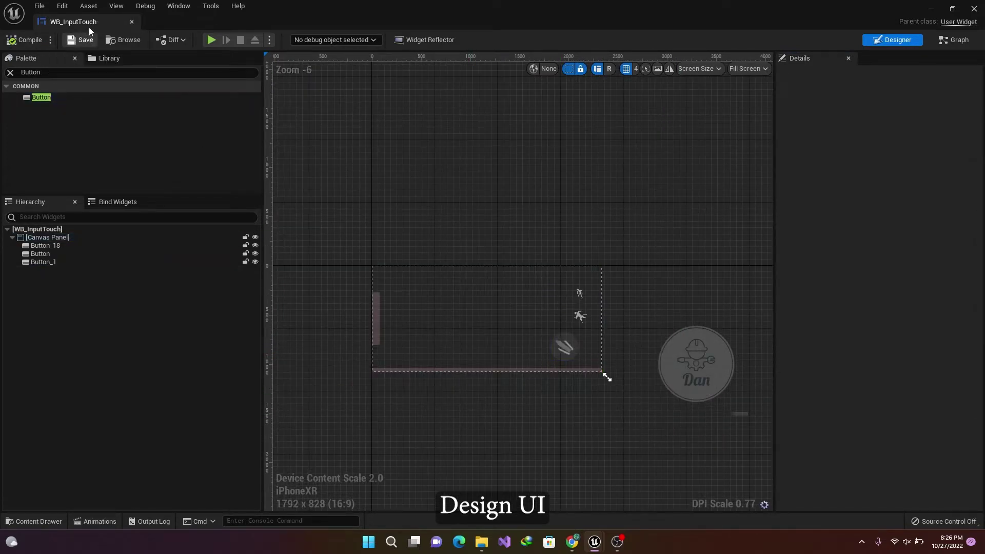
{"action": "left_click", "coordinate": [102, 245]}
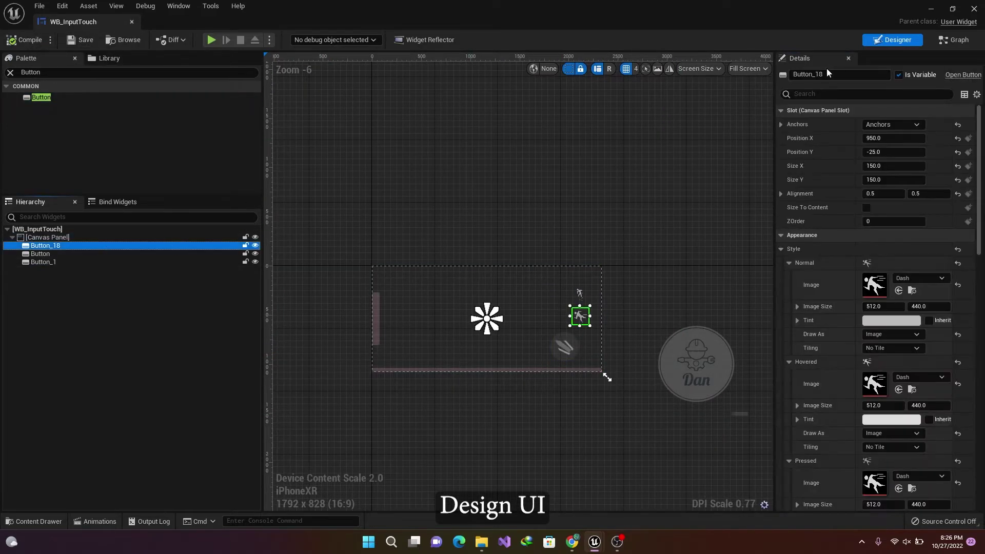
{"action": "left_click", "coordinate": [840, 74]}
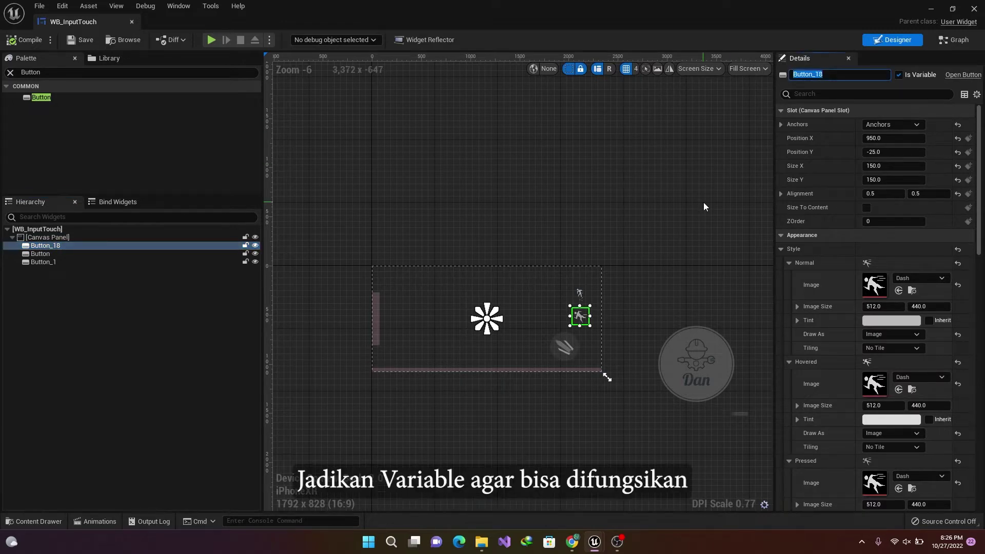
{"action": "type", "text": "DA"}
{"action": "key", "text": "Return"}
Rename Button to Jump and start renaming Button_1
{"action": "left_click", "coordinate": [160, 255]}
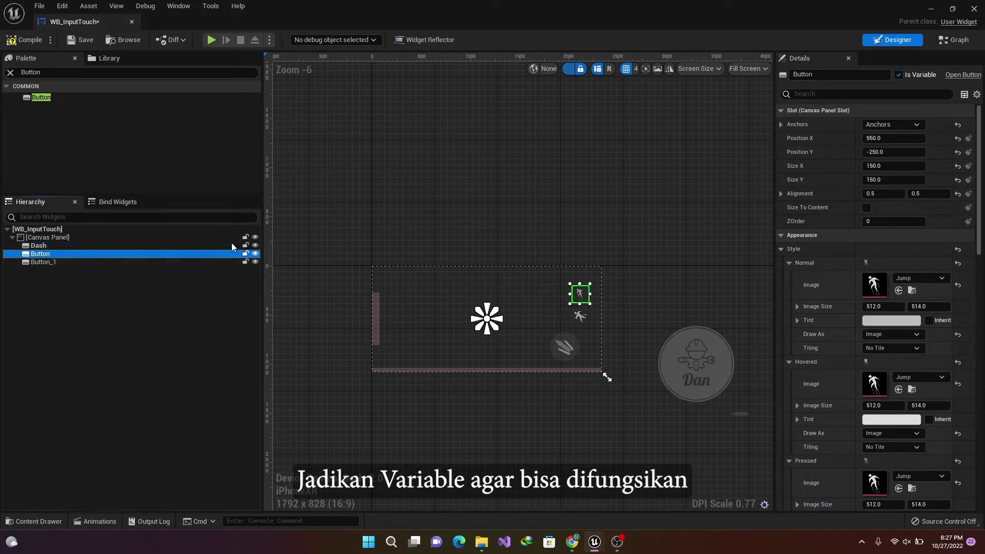
{"action": "left_click_drag", "start_coordinate": [820, 75], "coordinate": [760, 76]}
{"action": "type", "text": "J"}
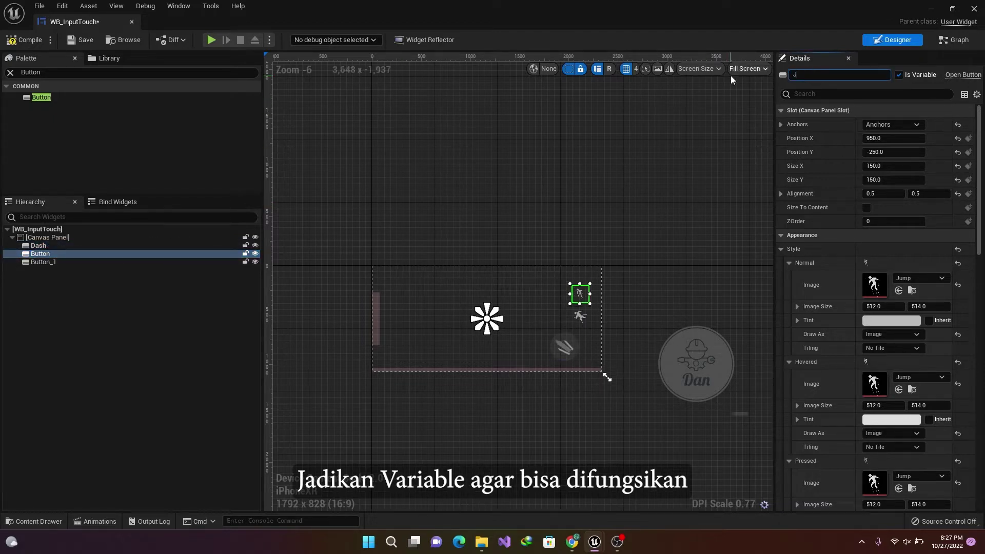
{"action": "type", "text": "ump"}
{"action": "left_click", "coordinate": [94, 263]}
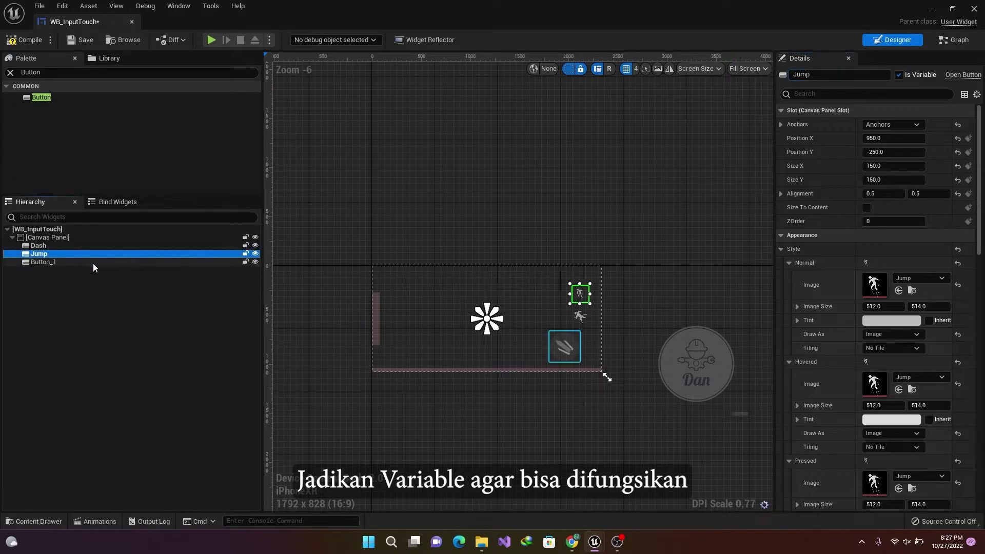
{"action": "left_click_drag", "start_coordinate": [848, 75], "coordinate": [703, 81]}
{"action": "type", "text": "ComboAttack"}
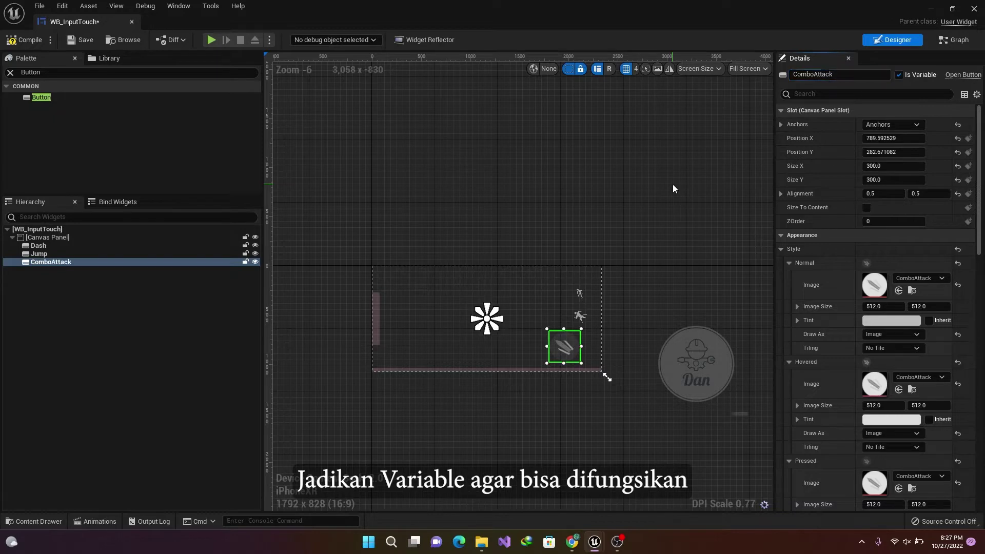
Commit the ComboAttack name, save the widget, and open GM_Multiplayer from the Gideon hero folder
{"action": "left_click", "coordinate": [510, 191]}
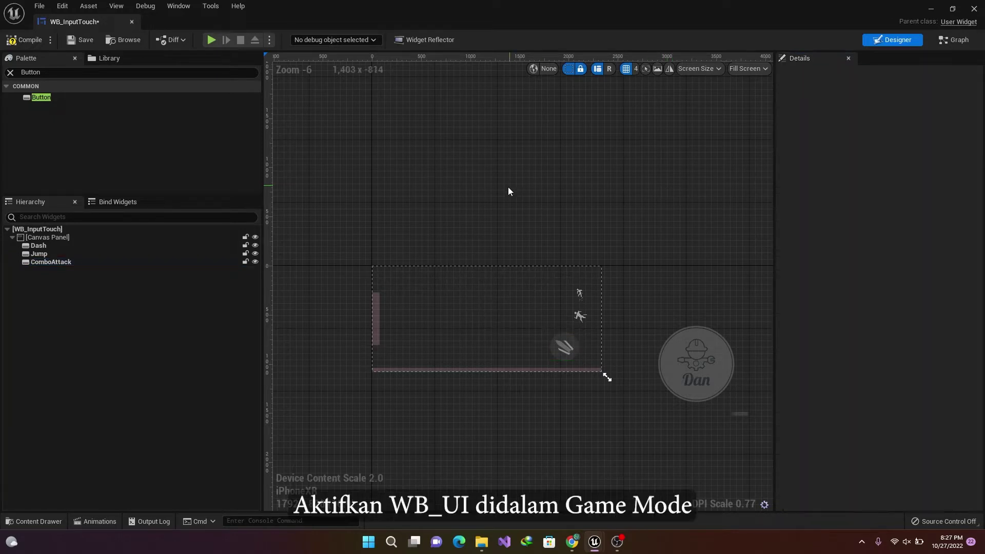
{"action": "left_click", "coordinate": [80, 40]}
{"action": "left_click", "coordinate": [85, 22]}
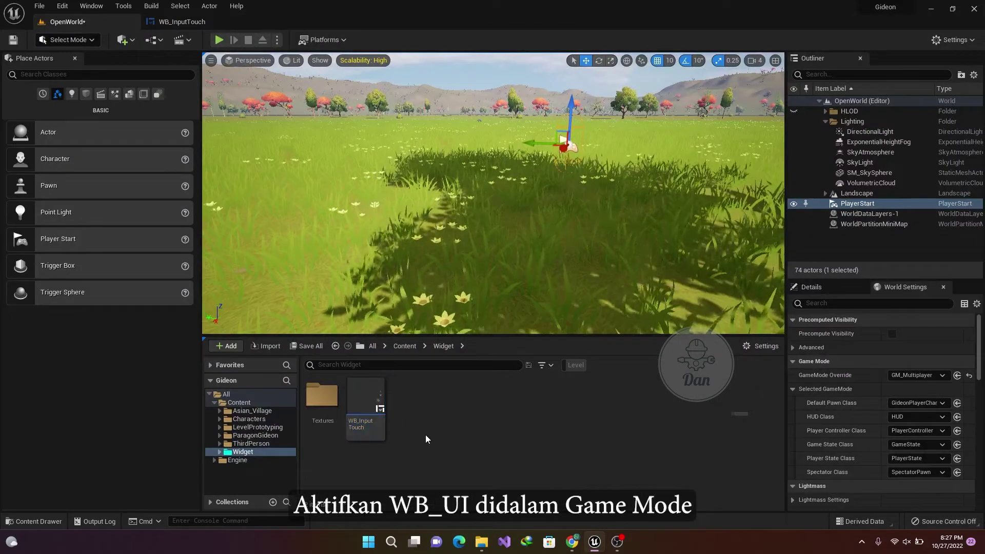
{"action": "left_click", "coordinate": [256, 435]}
{"action": "double_click", "coordinate": [363, 397]}
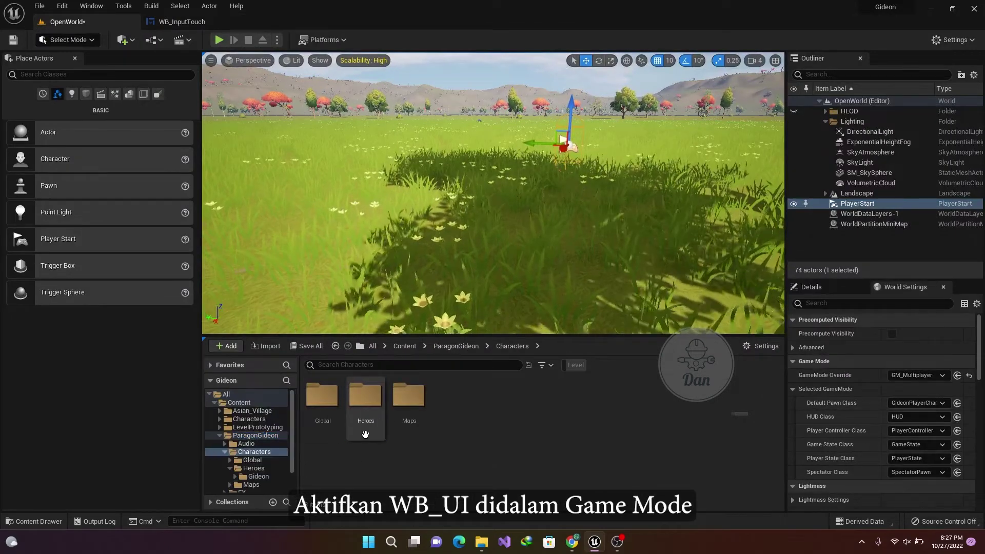
{"action": "double_click", "coordinate": [363, 398]}
{"action": "left_click", "coordinate": [262, 477]}
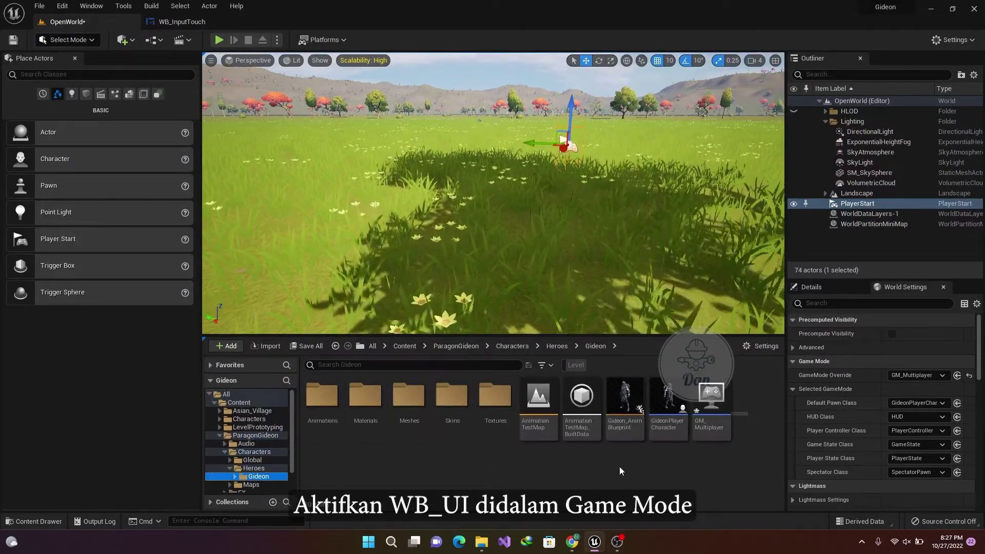
{"action": "left_click", "coordinate": [707, 426]}
{"action": "double_click", "coordinate": [707, 426]}
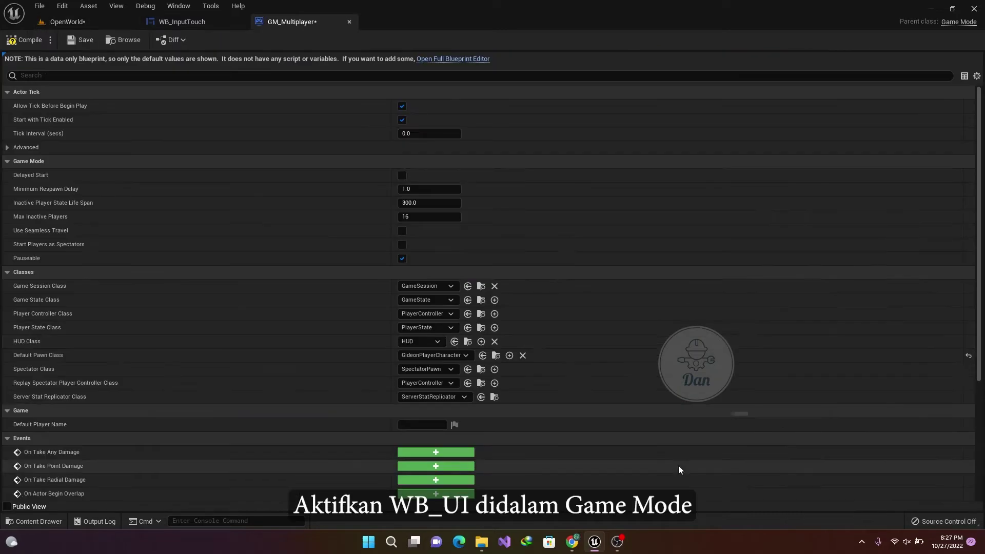
{"action": "left_click", "coordinate": [472, 59]}
Delete Event Tick and add a Create Widget node after BeginPlay
{"action": "right_click_drag", "start_coordinate": [354, 240], "coordinate": [483, 313]}
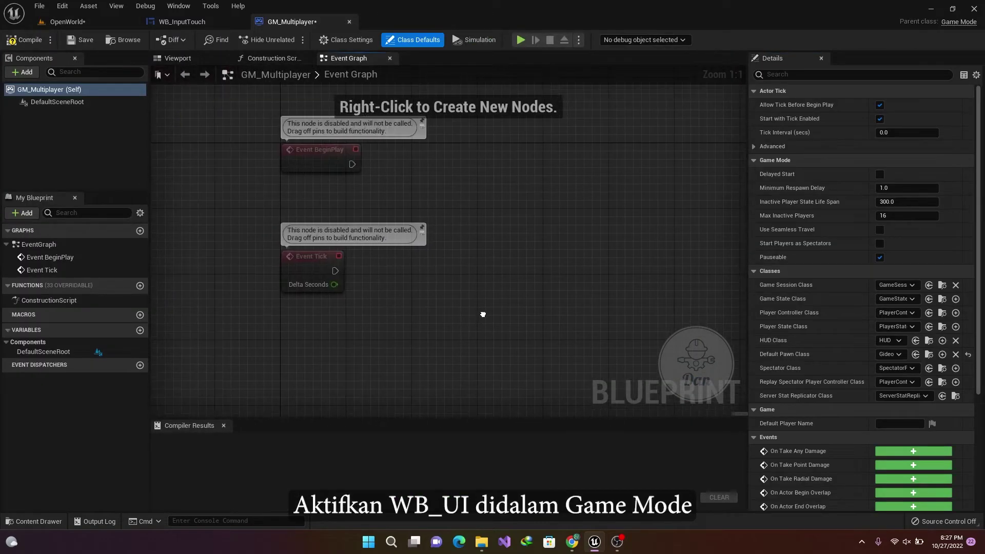
{"action": "left_click_drag", "start_coordinate": [408, 333], "coordinate": [269, 229]}
{"action": "key", "text": "Delete"}
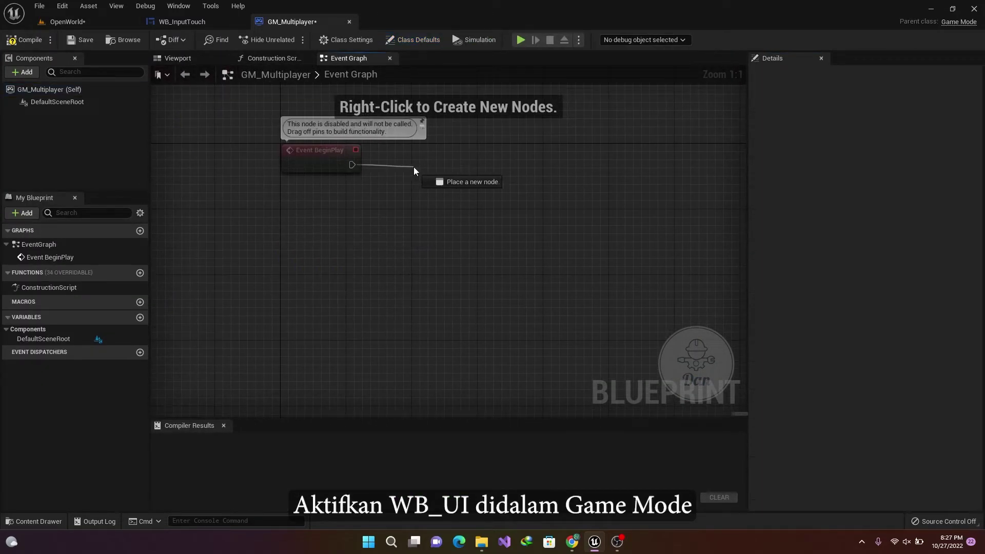
{"action": "left_click_drag", "start_coordinate": [352, 165], "coordinate": [413, 167]}
{"action": "type", "text": "create widget"}
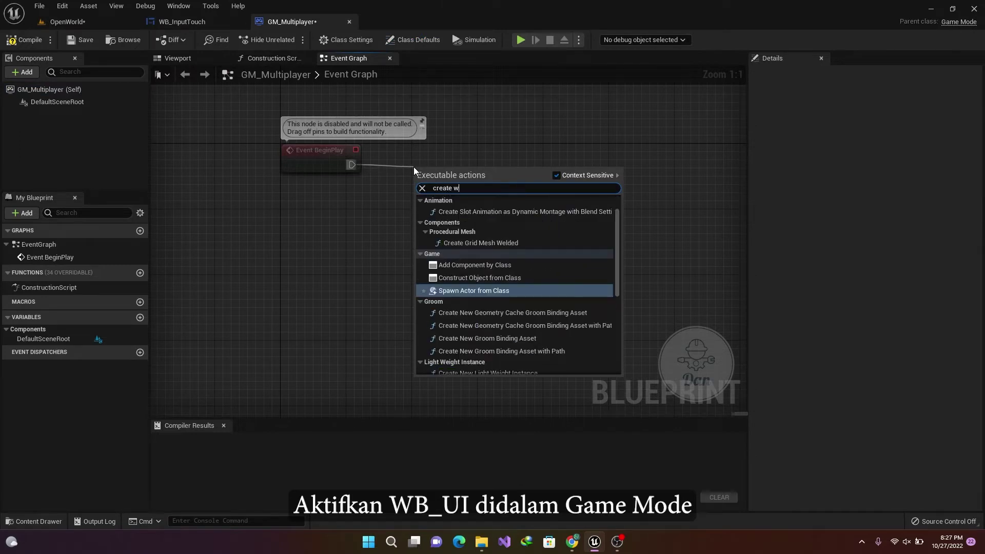
{"action": "key", "text": "Return"}
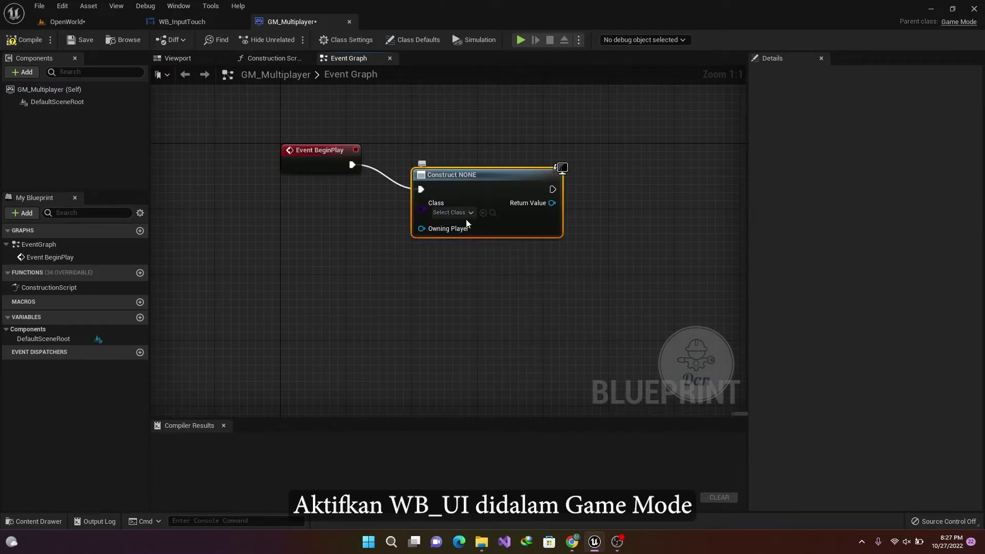
Set the Create Widget node's class to WB_InputTouch
{"action": "key", "text": "ctrl+space"}
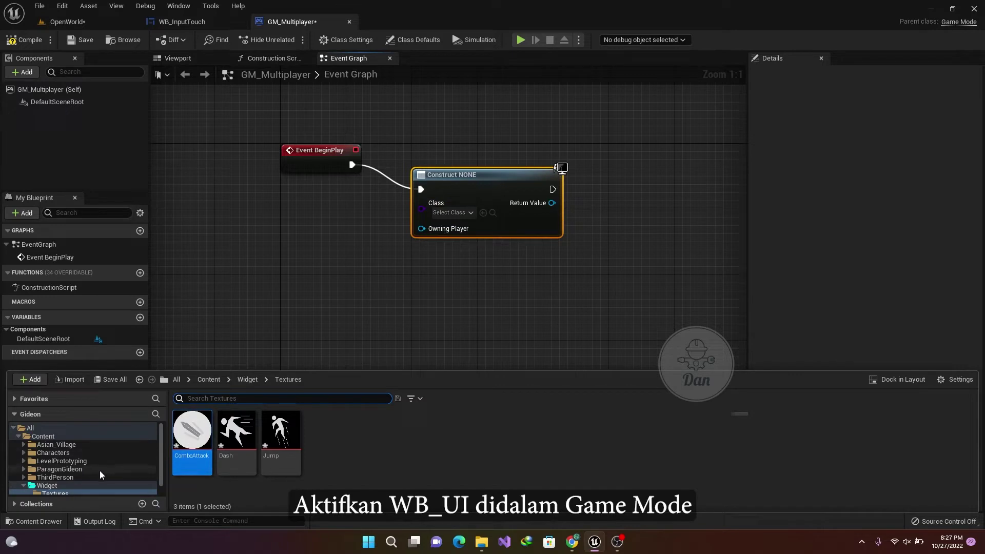
{"action": "left_click", "coordinate": [47, 486]}
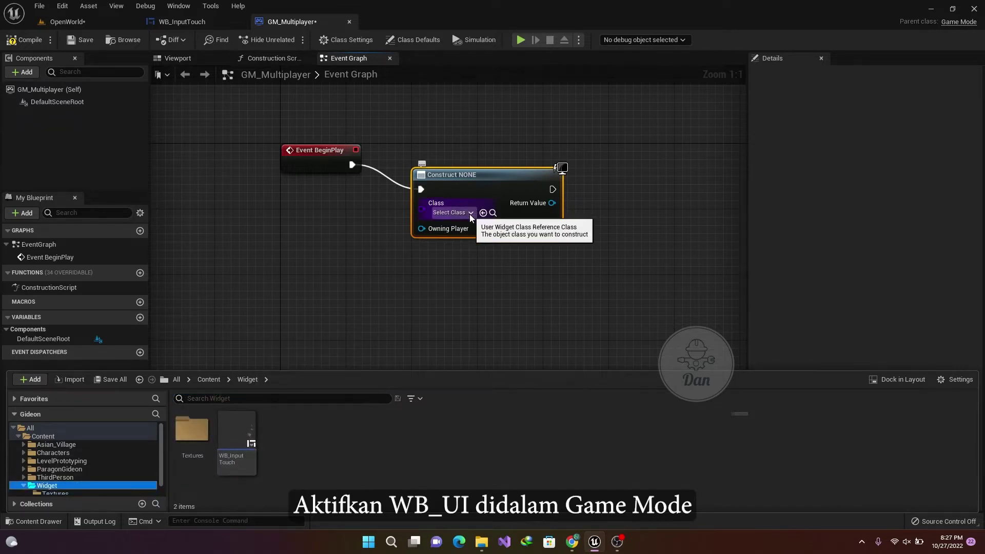
{"action": "left_click_drag", "start_coordinate": [236, 441], "coordinate": [451, 212]}
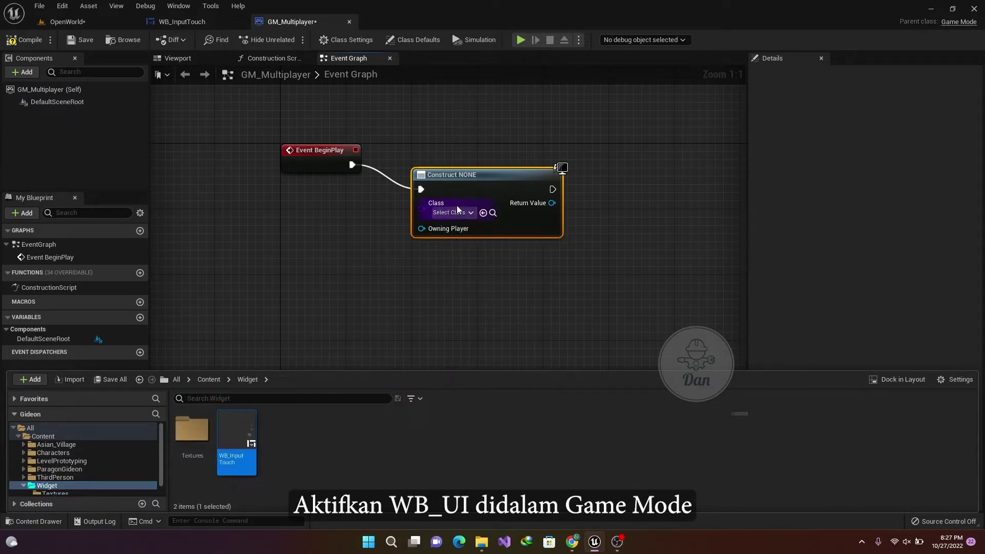
{"action": "left_click", "coordinate": [451, 212]}
{"action": "left_click", "coordinate": [487, 259]}
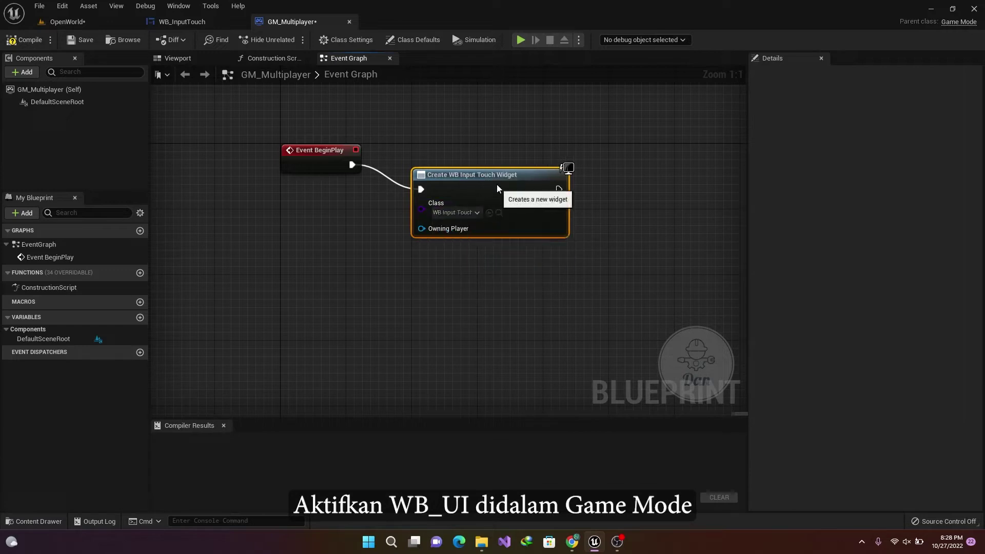
{"action": "key", "text": "q"}
Store the widget in a UI Touch Ref variable, add it to the viewport, and compile
{"action": "left_click_drag", "start_coordinate": [559, 165], "coordinate": [611, 165]}
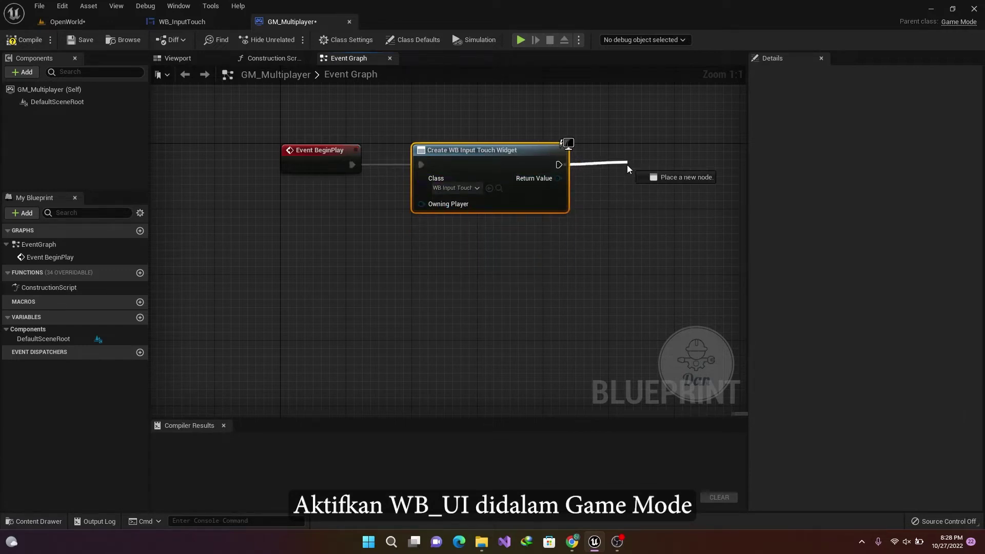
{"action": "left_click", "coordinate": [519, 291]}
{"action": "type", "text": "UI Touch Re"}
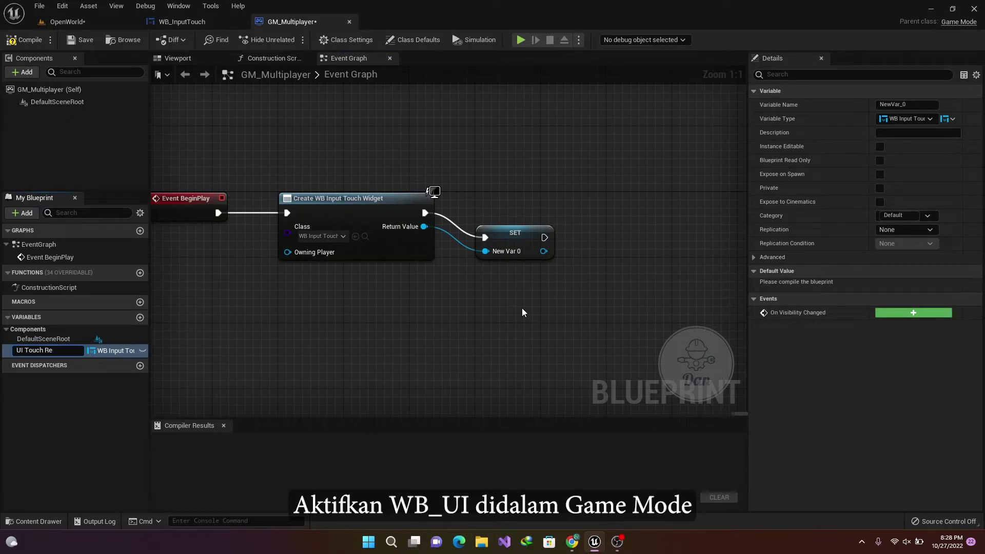
{"action": "type", "text": "f"}
{"action": "key", "text": "Return"}
{"action": "mouse_move", "coordinate": [557, 257]}
{"action": "left_mouse_down"}
{"action": "mouse_move", "coordinate": [549, 232]}
{"action": "mouse_move", "coordinate": [589, 232]}
{"action": "left_mouse_up"}
{"action": "type", "text": "add"}
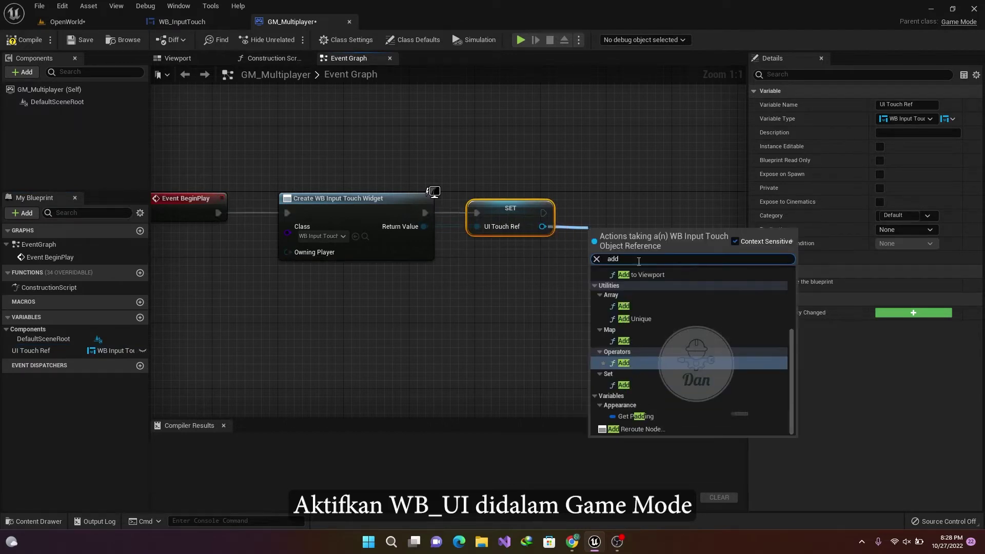
{"action": "left_click", "coordinate": [641, 274]}
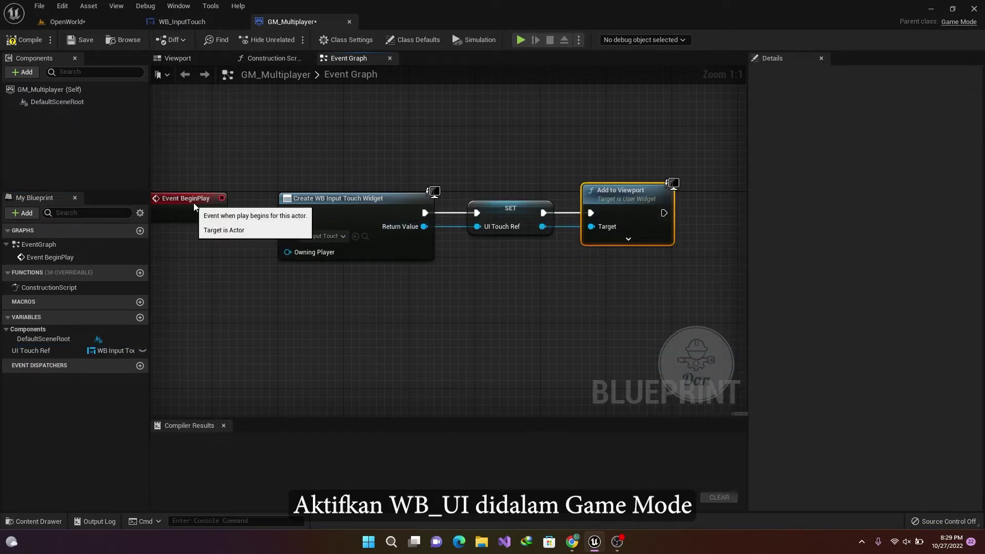
{"action": "left_click_drag", "start_coordinate": [195, 206], "coordinate": [220, 206]}
{"action": "left_click", "coordinate": [26, 40]}
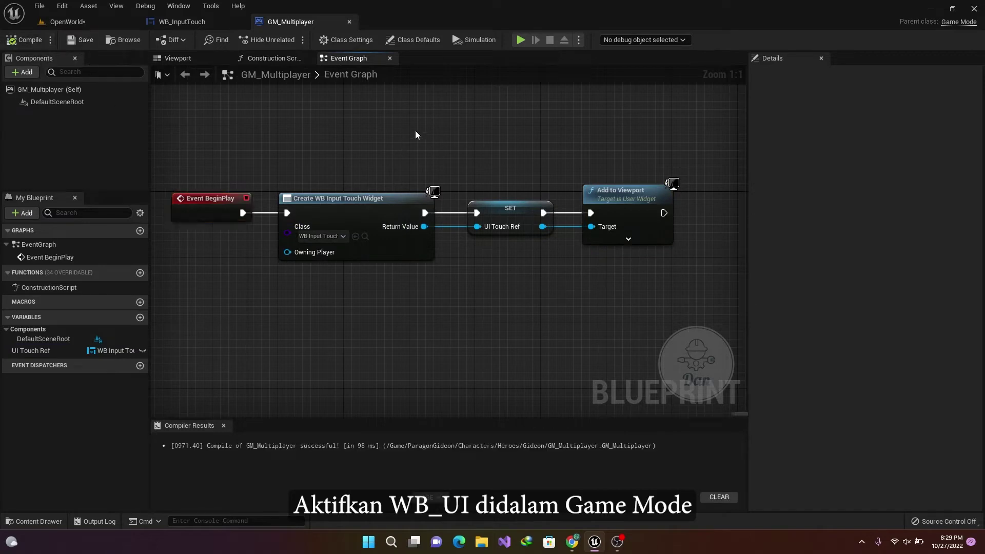
{"action": "left_click", "coordinate": [64, 21]}
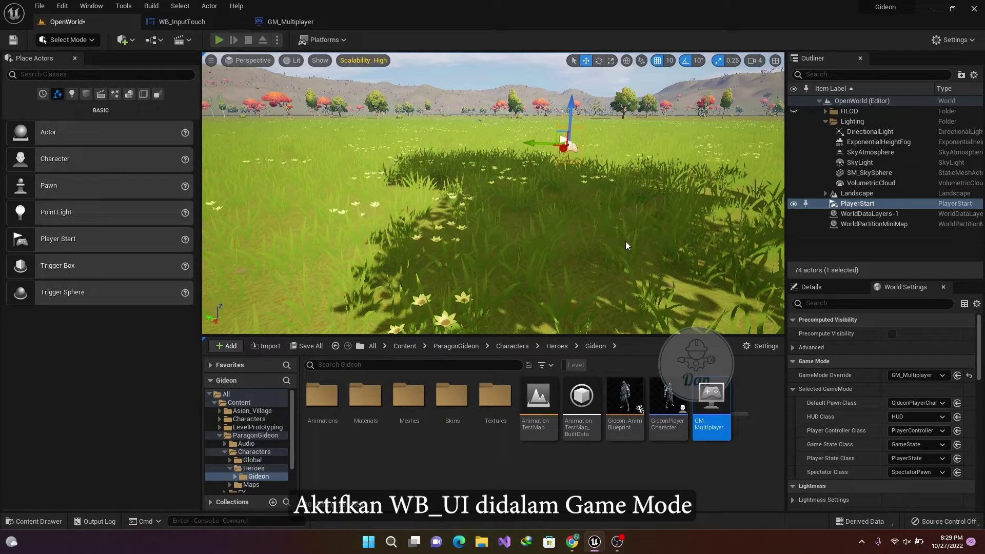
Play the OpenWorld level in the editor, walk the Gideon character forward, then stop
{"action": "key", "text": "alt+p"}
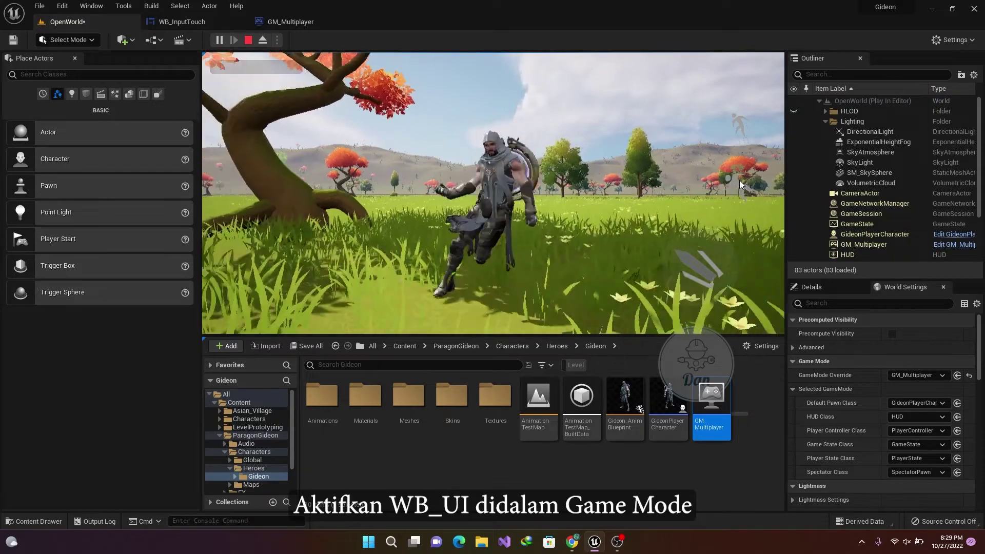
{"action": "key", "text": "w"}
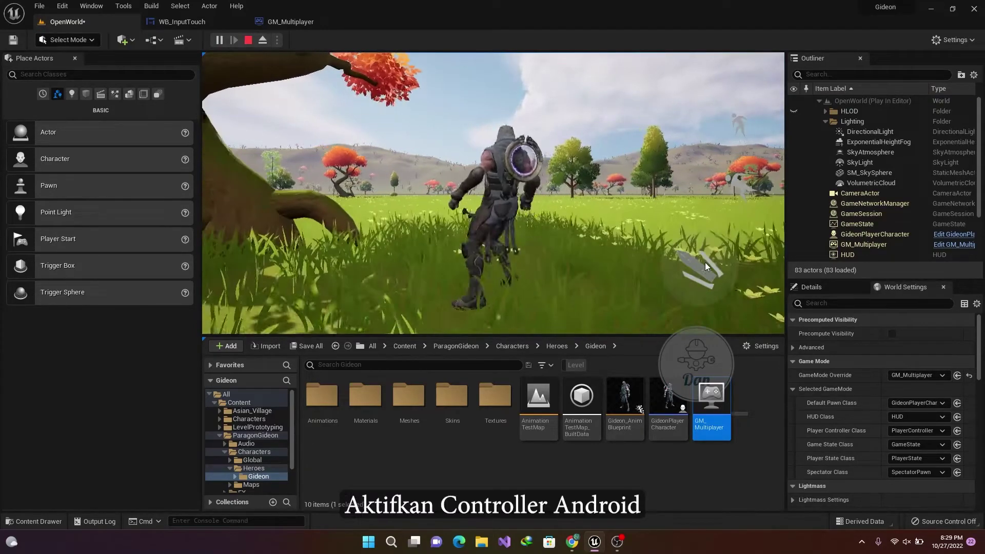
{"action": "left_click", "coordinate": [248, 40]}
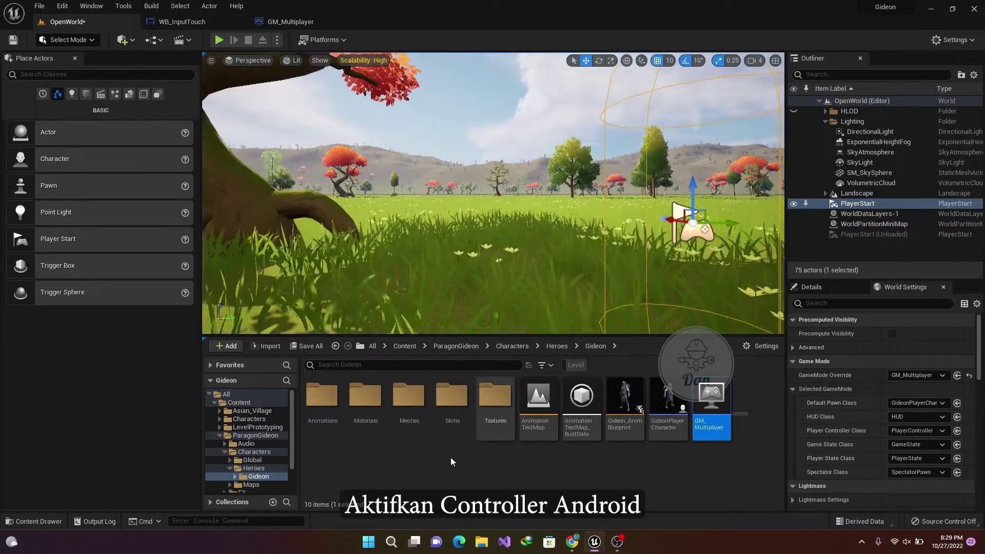
Enable Always Show Touch Interface, set LeftVirtualJoystickOnly as default, and locate it in the content browser
{"action": "left_click", "coordinate": [62, 6]}
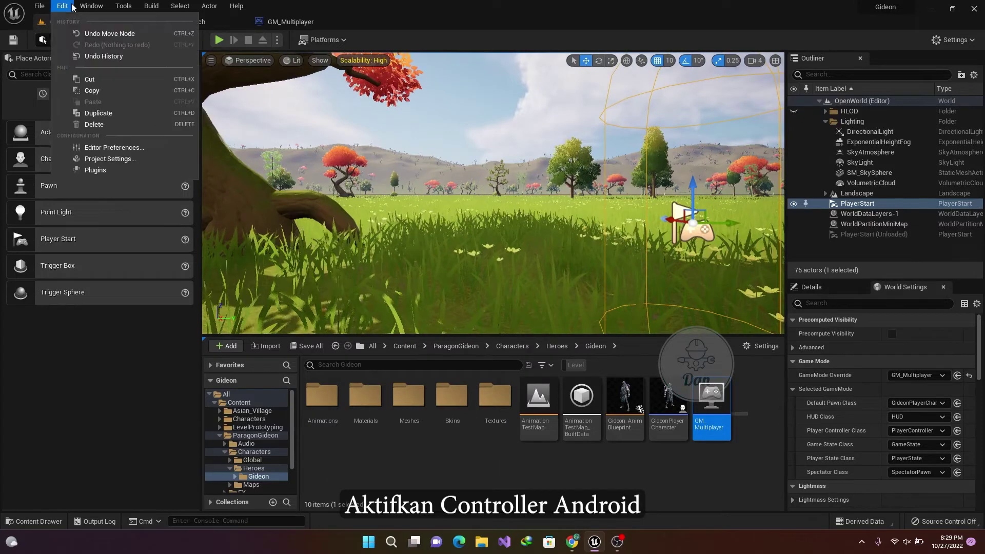
{"action": "left_click", "coordinate": [125, 160]}
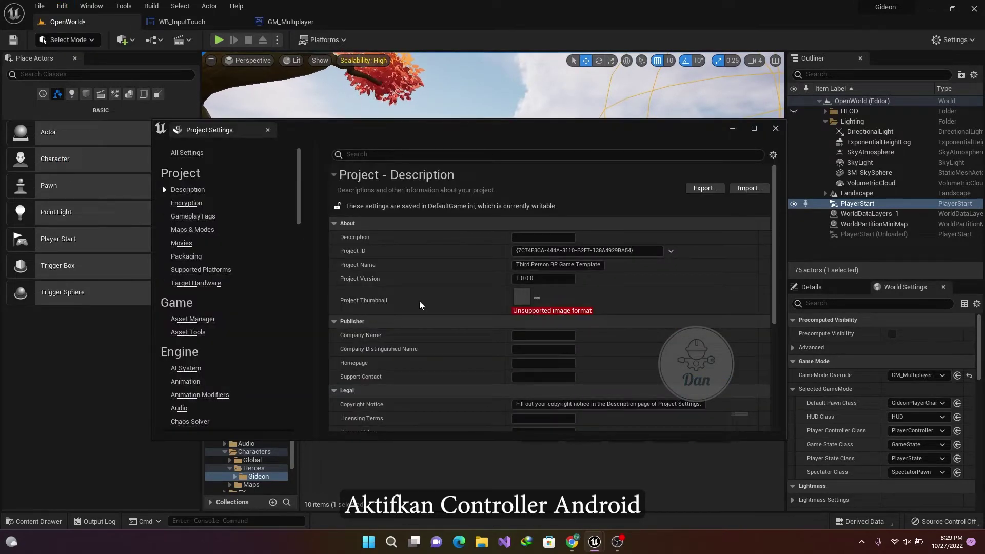
{"action": "scroll", "coordinate": [201, 373], "scroll_direction": "down", "scroll_amount": 5}
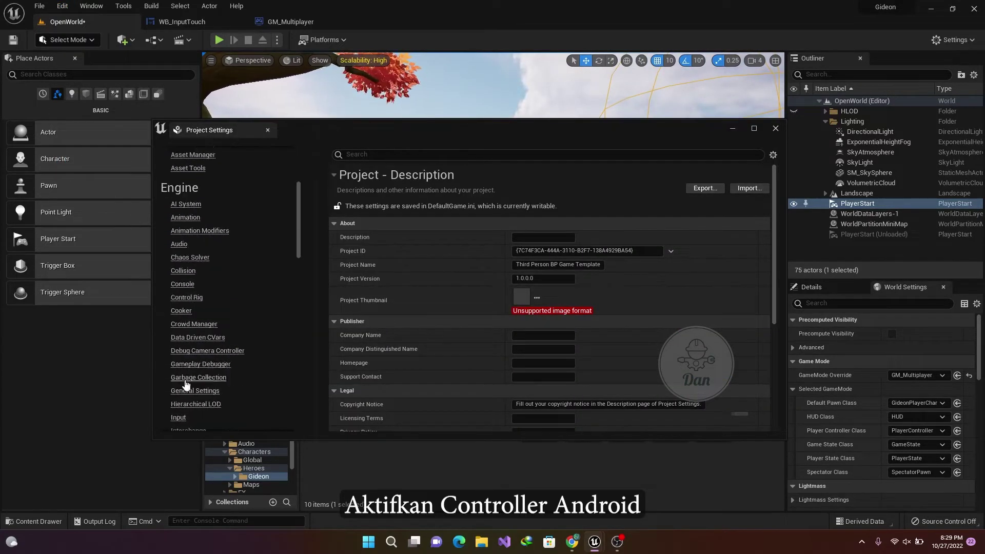
{"action": "left_click", "coordinate": [178, 418]}
{"action": "scroll", "coordinate": [493, 349], "scroll_direction": "down", "scroll_amount": 3}
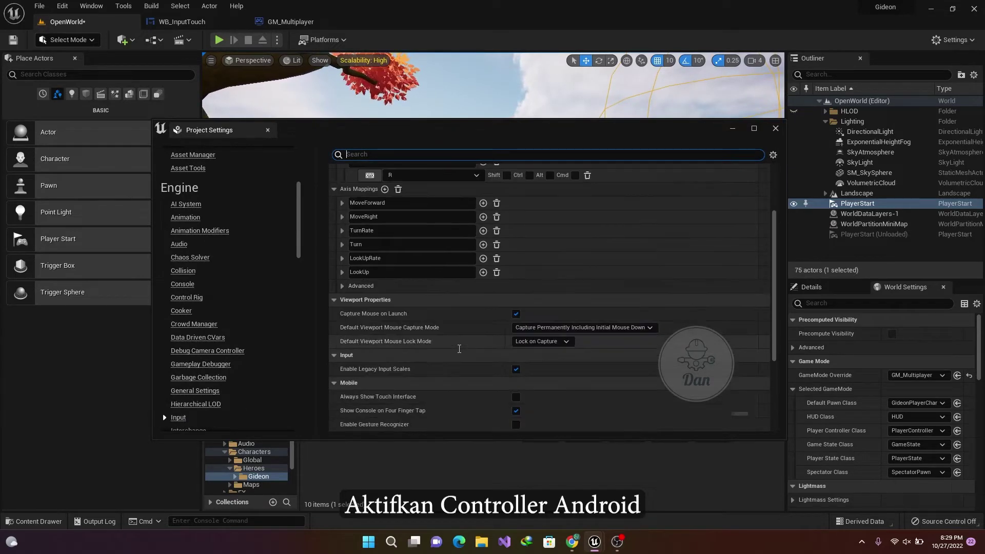
{"action": "scroll", "coordinate": [513, 341], "scroll_direction": "down", "scroll_amount": 2}
{"action": "left_click", "coordinate": [516, 332]}
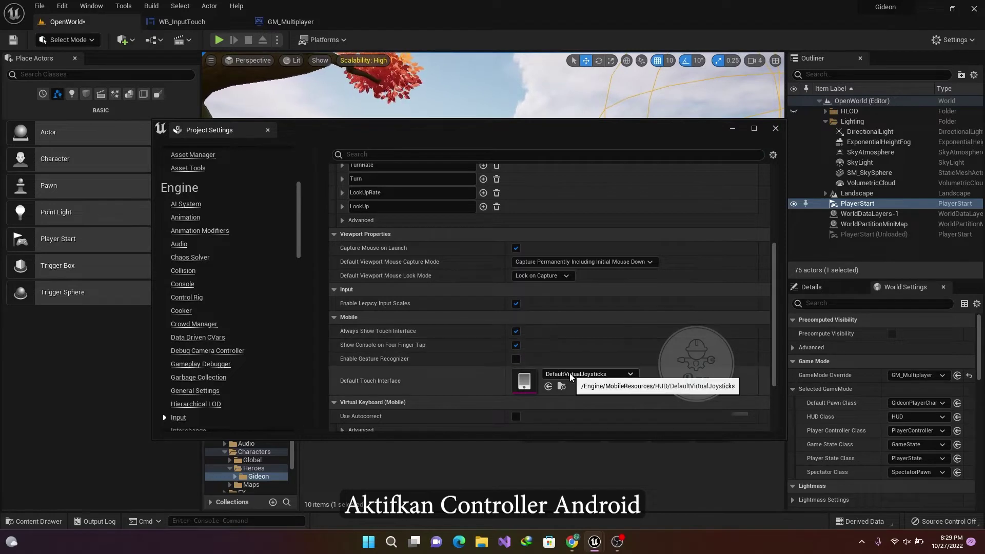
{"action": "left_click", "coordinate": [590, 375]}
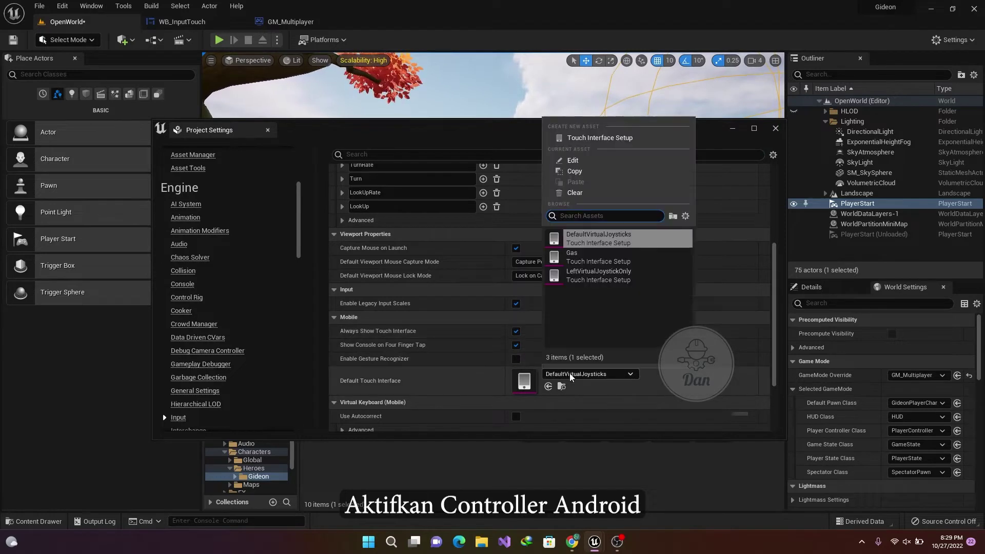
{"action": "left_click", "coordinate": [595, 283]}
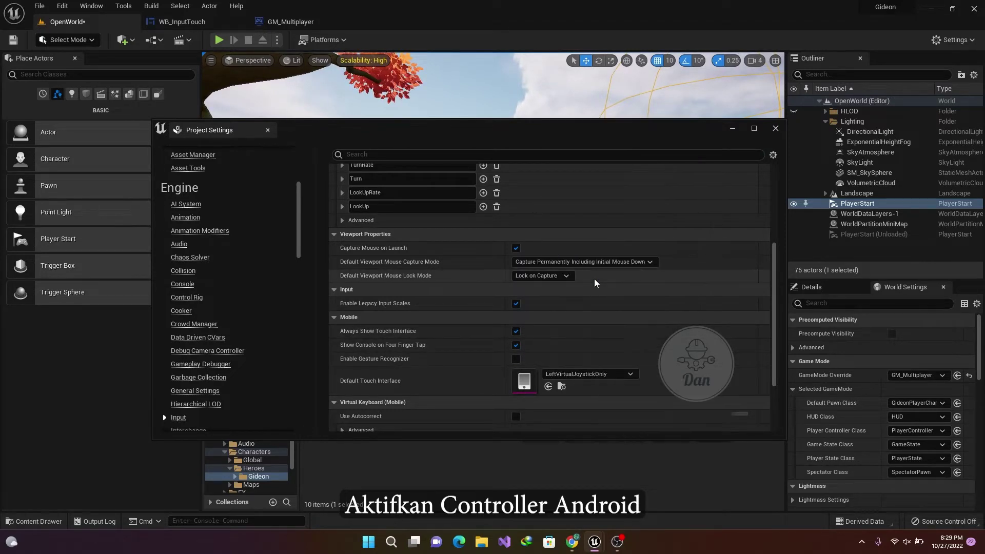
{"action": "left_click", "coordinate": [561, 389]}
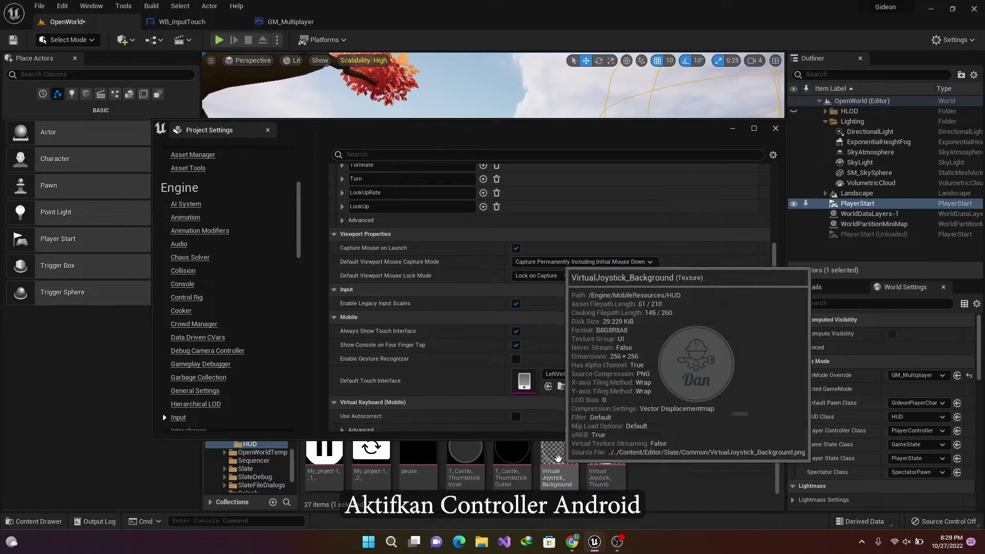
{"action": "left_click", "coordinate": [734, 125]}
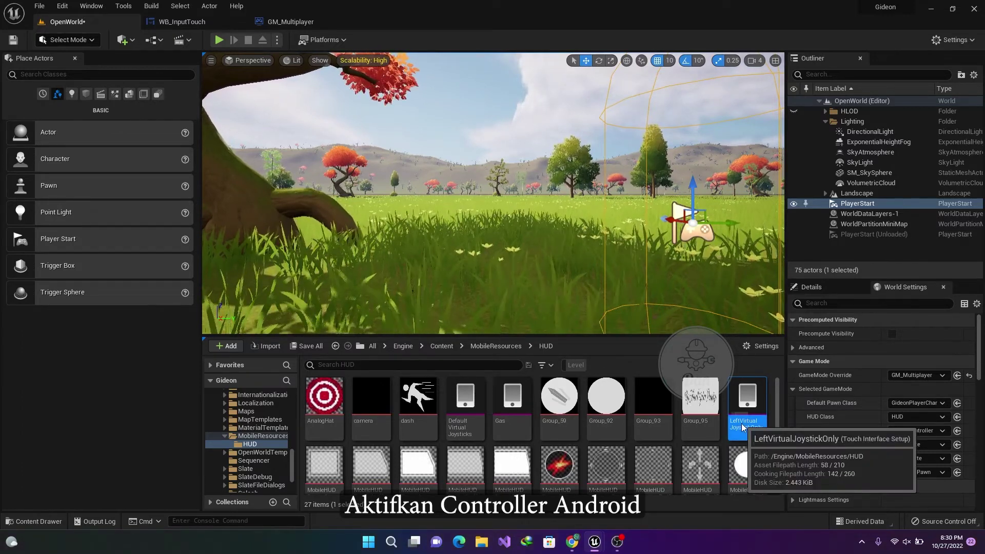
Open the Gas touch interface asset and expand its Controls Index [0] settings
{"action": "right_click", "coordinate": [740, 422]}
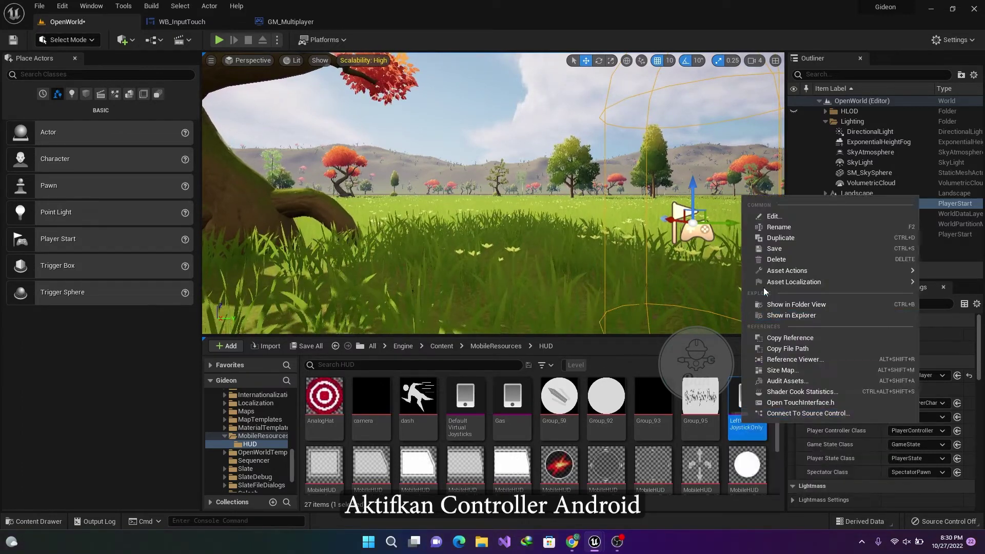
{"action": "left_click", "coordinate": [540, 443]}
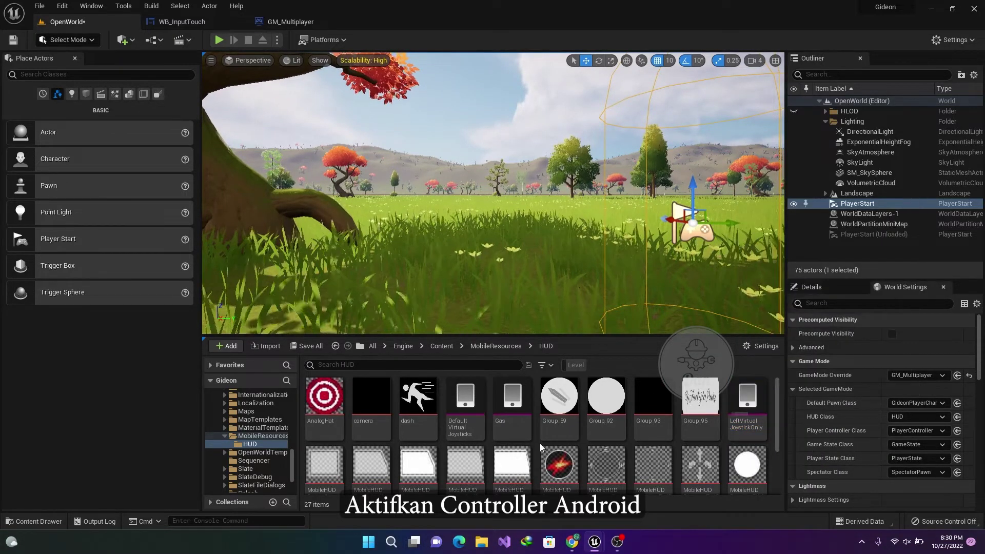
{"action": "left_click", "coordinate": [174, 22]}
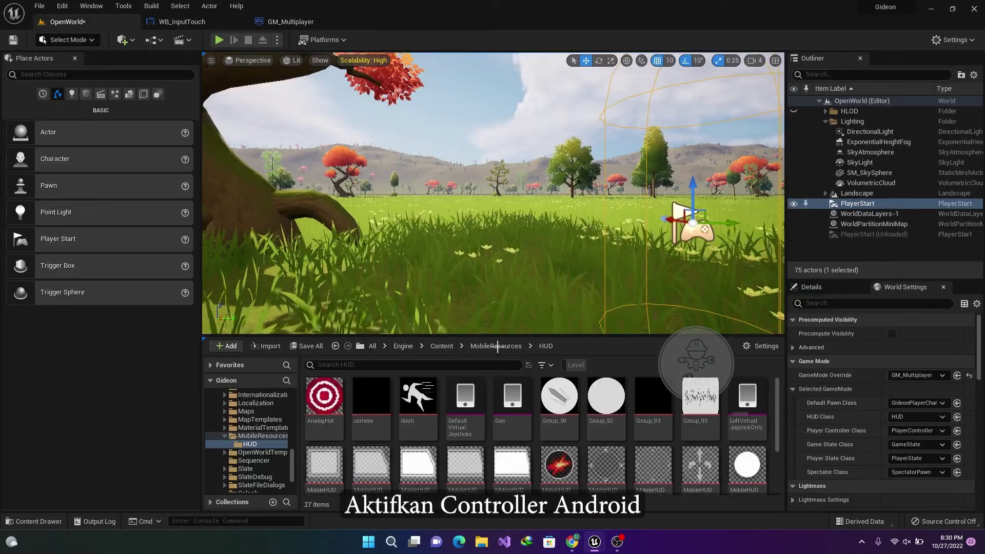
{"action": "double_click", "coordinate": [512, 405]}
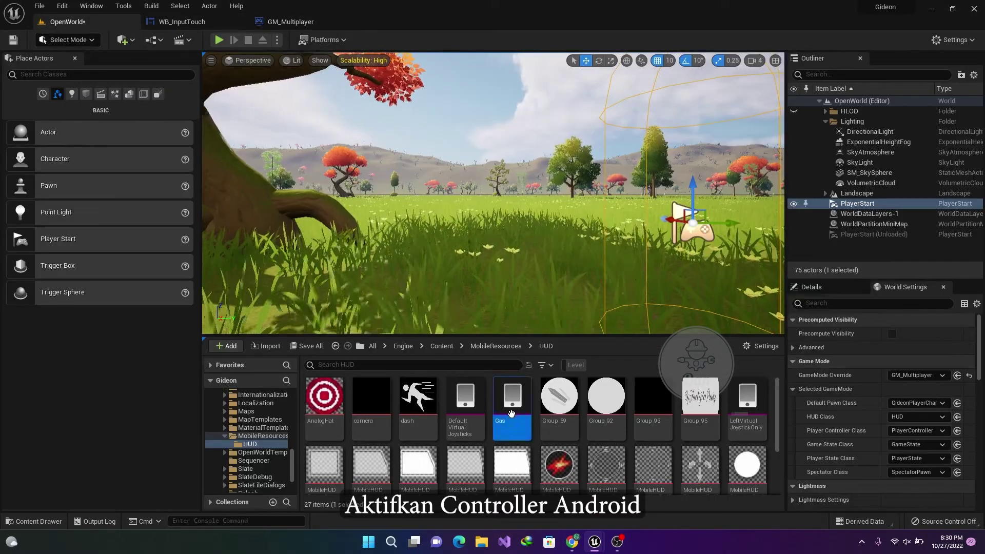
{"action": "left_click", "coordinate": [7, 105]}
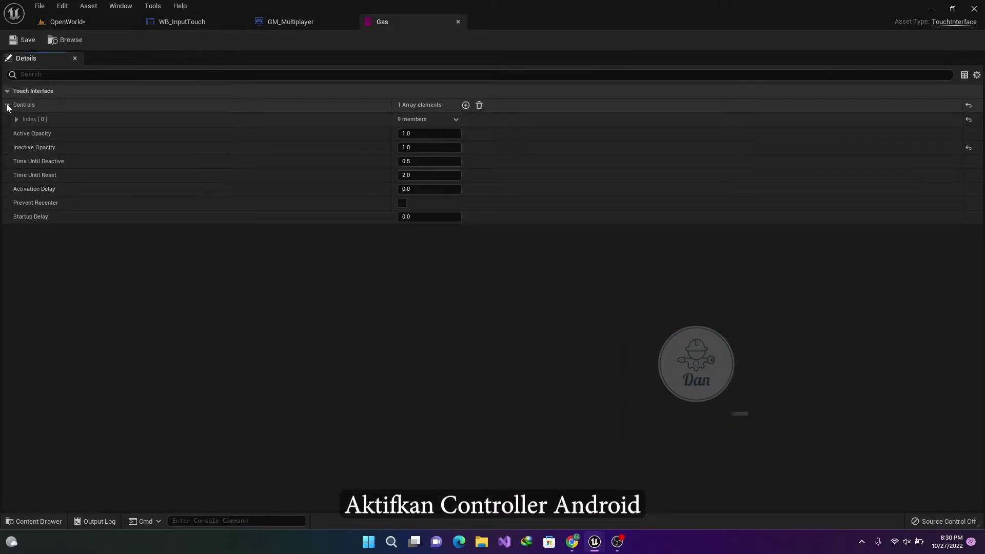
{"action": "left_click", "coordinate": [17, 119]}
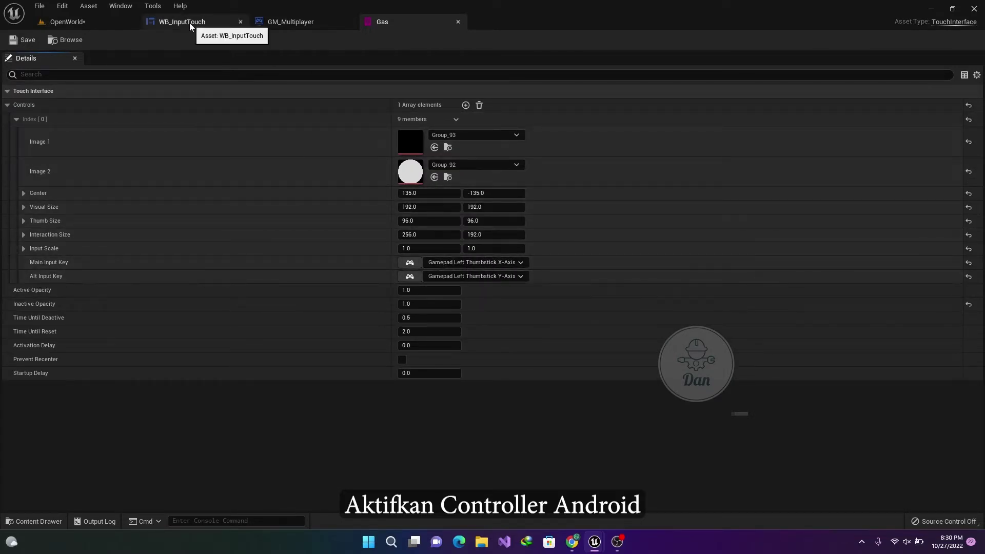
{"action": "left_click", "coordinate": [128, 21]}
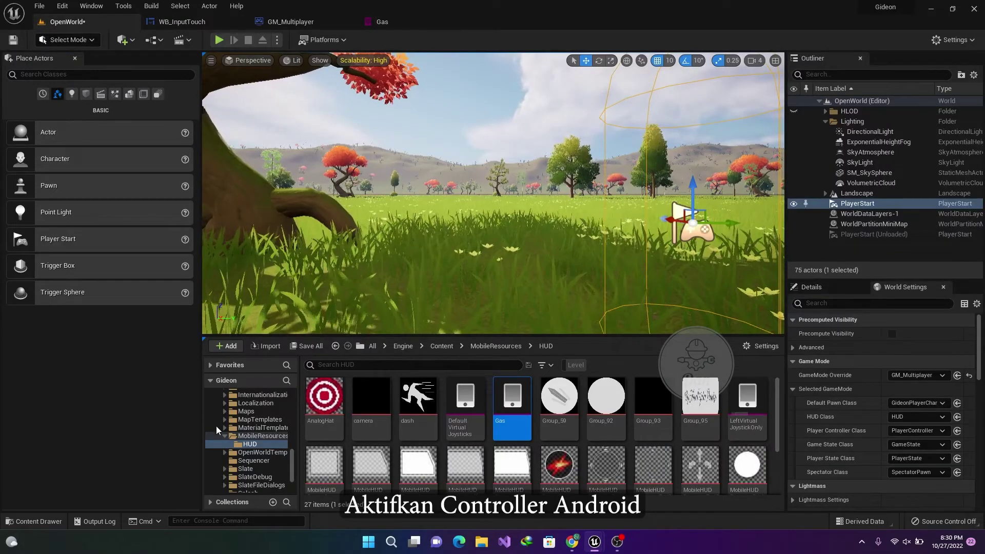
Create a Touch Interface Setup asset named UITouch in the Widget folder
{"action": "left_click", "coordinate": [232, 436]}
{"action": "scroll", "coordinate": [231, 439], "scroll_direction": "up", "scroll_amount": 5}
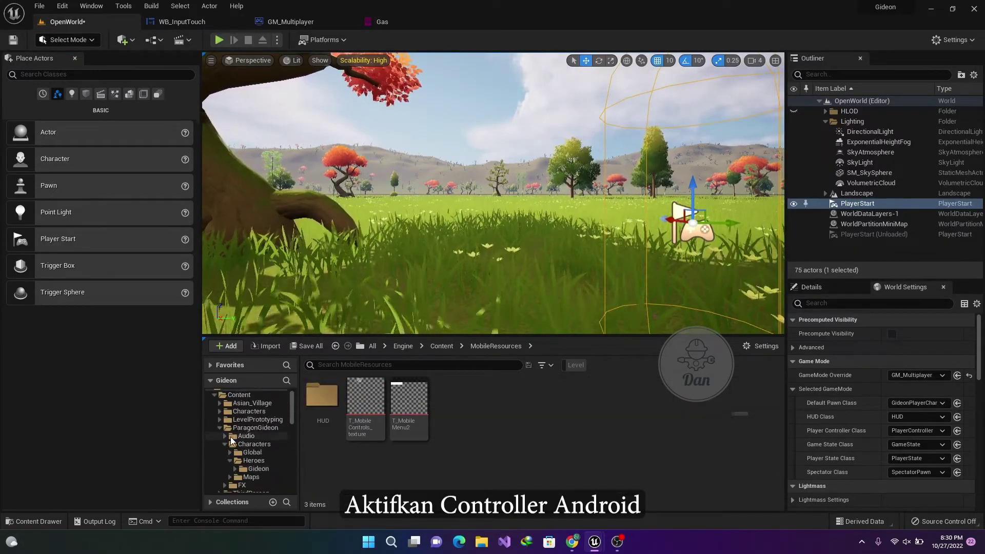
{"action": "scroll", "coordinate": [232, 440], "scroll_direction": "down", "scroll_amount": 3}
{"action": "left_click", "coordinate": [243, 452]}
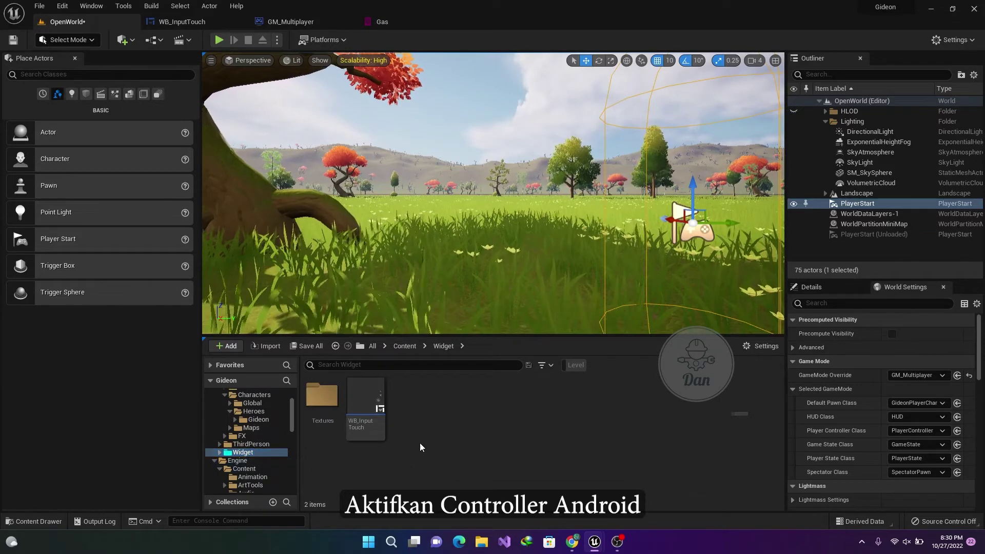
{"action": "right_click", "coordinate": [414, 421]}
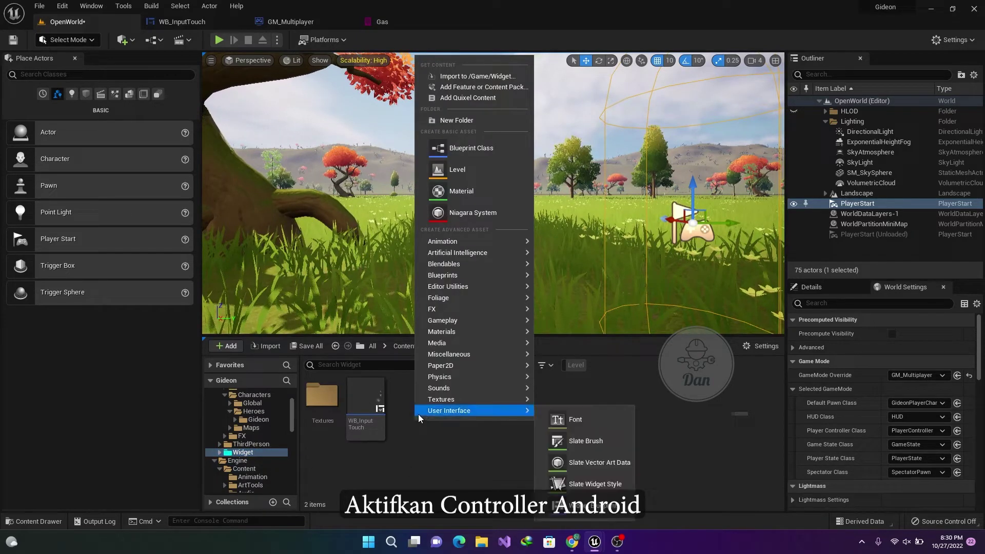
{"action": "mouse_move", "coordinate": [471, 354]}
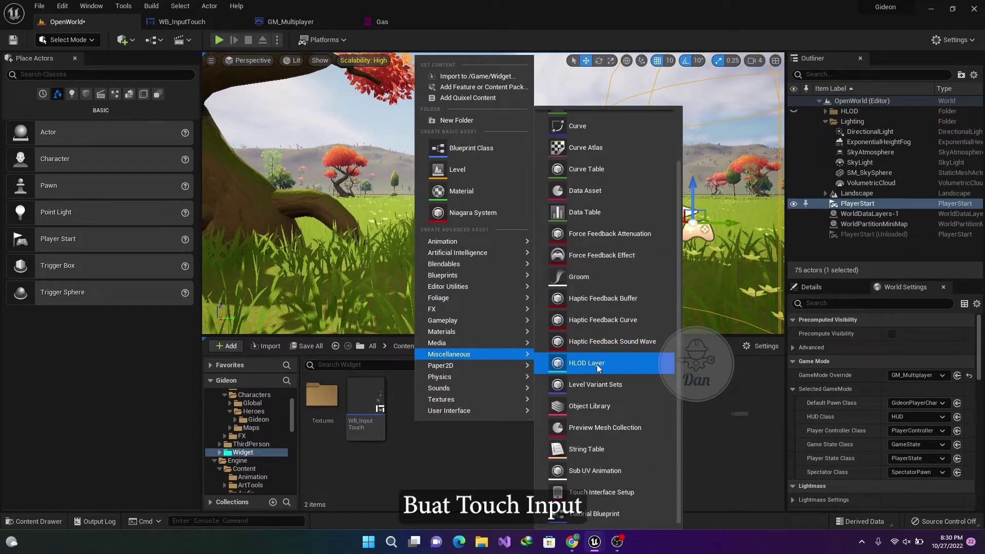
{"action": "left_click", "coordinate": [597, 500]}
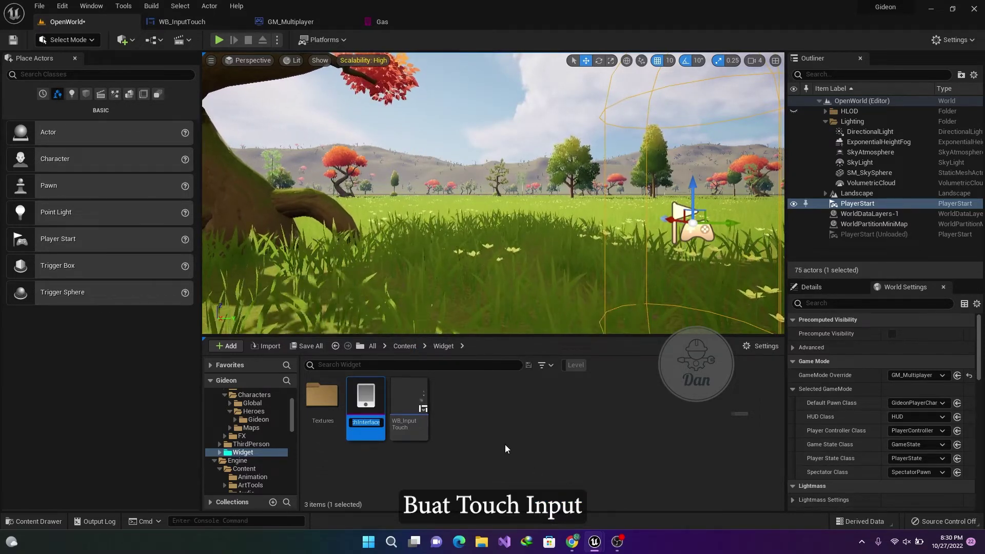
{"action": "type", "text": "UITouch"}
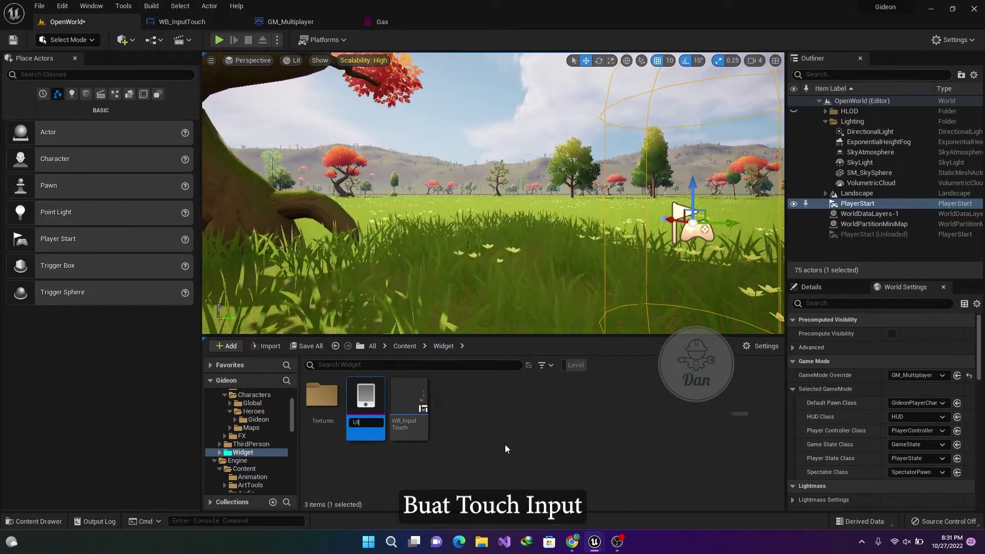
{"action": "key", "text": "Return"}
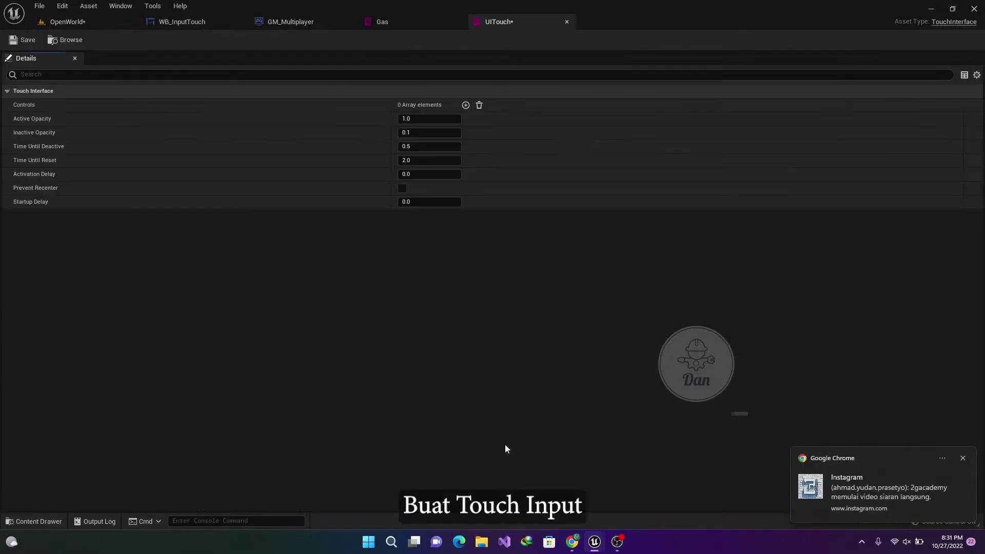
Add a control and import the Navigation and Point images from Downloads/UI into Widget/Textures
{"action": "left_click", "coordinate": [466, 104]}
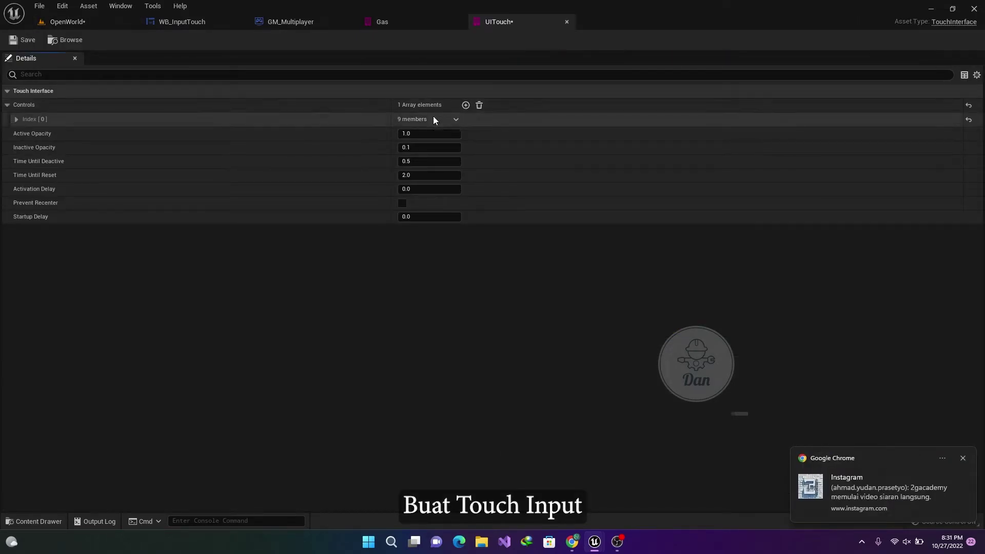
{"action": "left_click", "coordinate": [15, 122]}
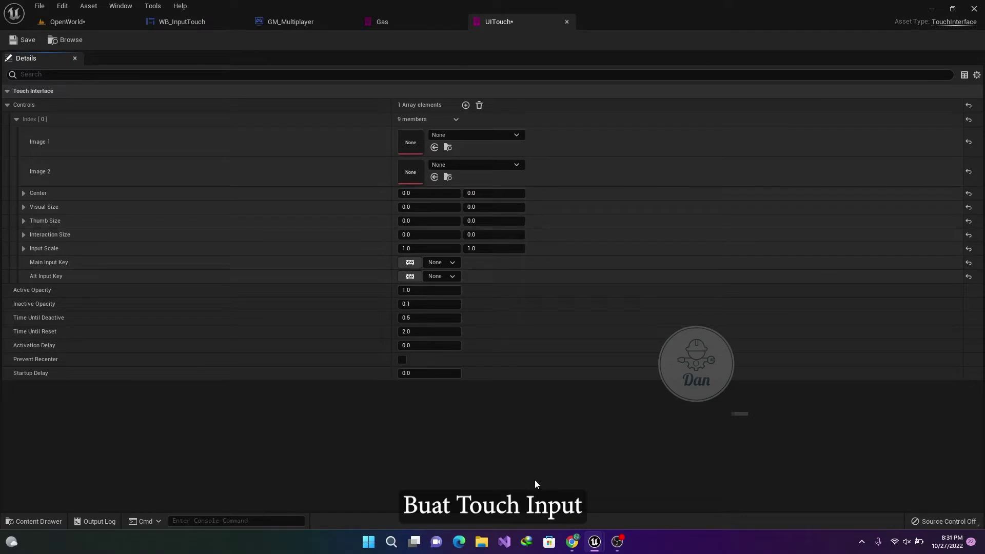
{"action": "key", "text": "ctrl+space"}
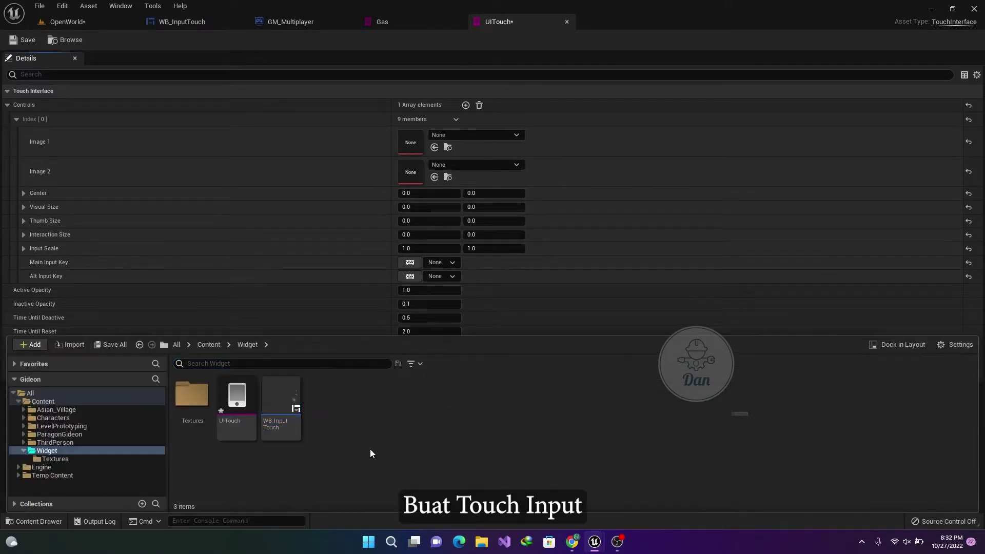
{"action": "double_click", "coordinate": [195, 405]}
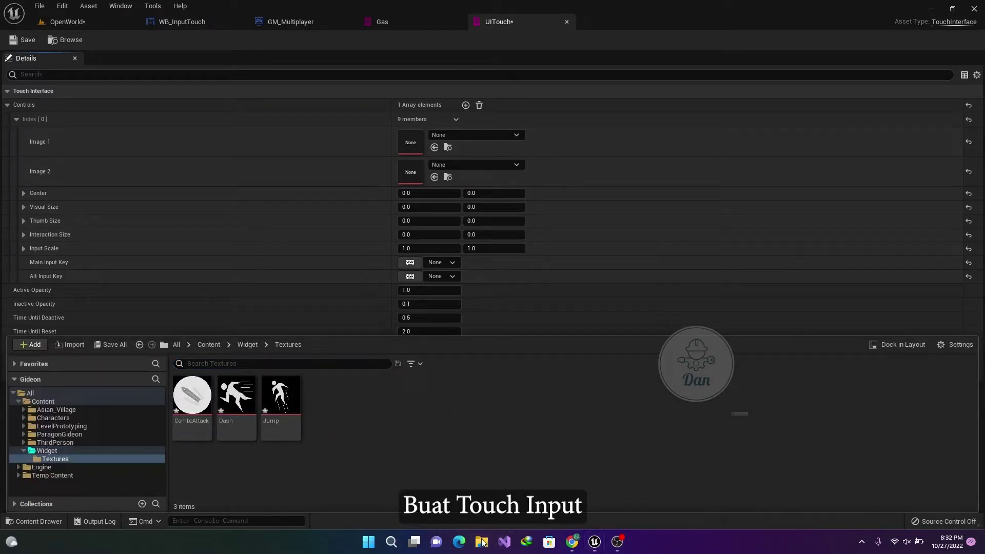
{"action": "key", "text": "super+e"}
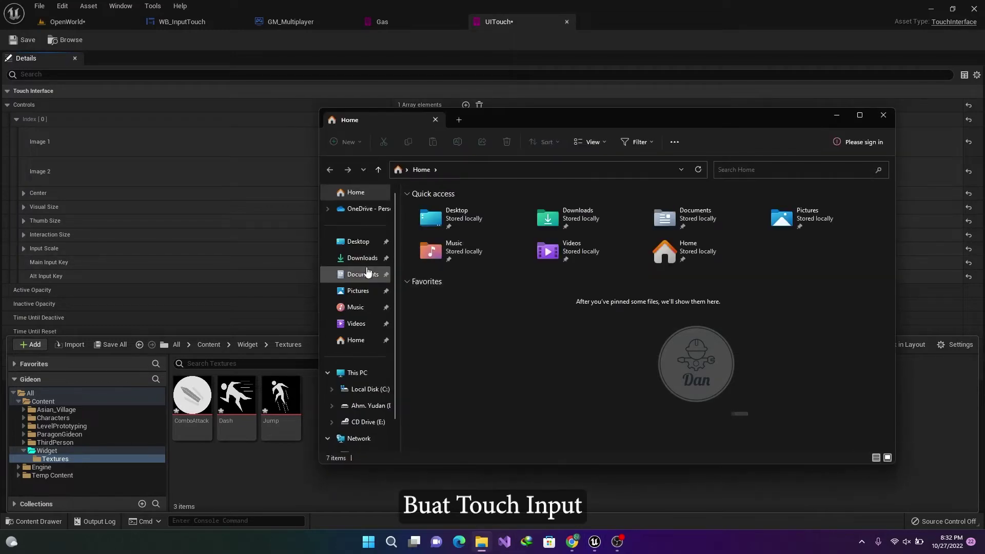
{"action": "left_click", "coordinate": [362, 274]}
{"action": "left_click", "coordinate": [368, 261]}
{"action": "double_click", "coordinate": [758, 288]}
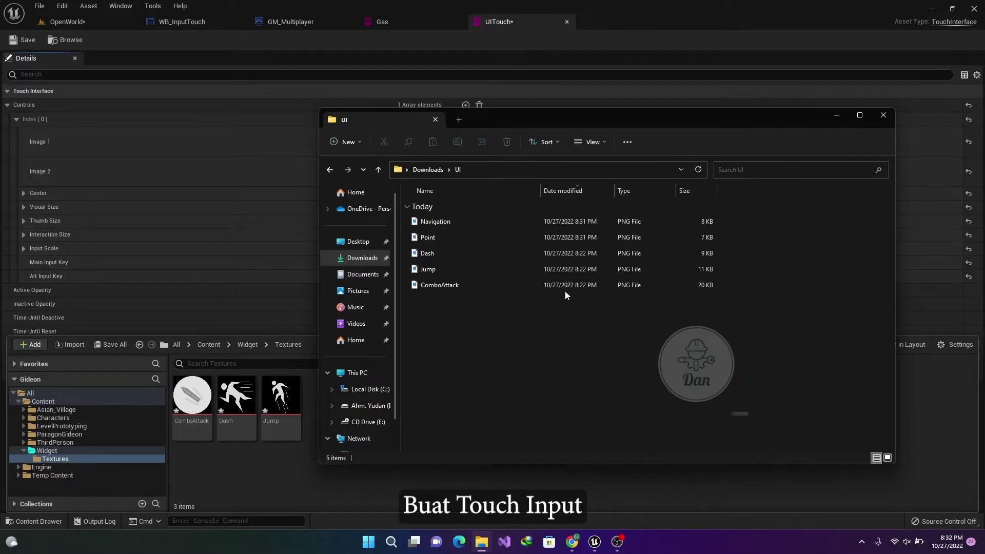
{"action": "left_click", "coordinate": [487, 226]}
{"action": "left_click", "coordinate": [484, 238], "text": "shift"}
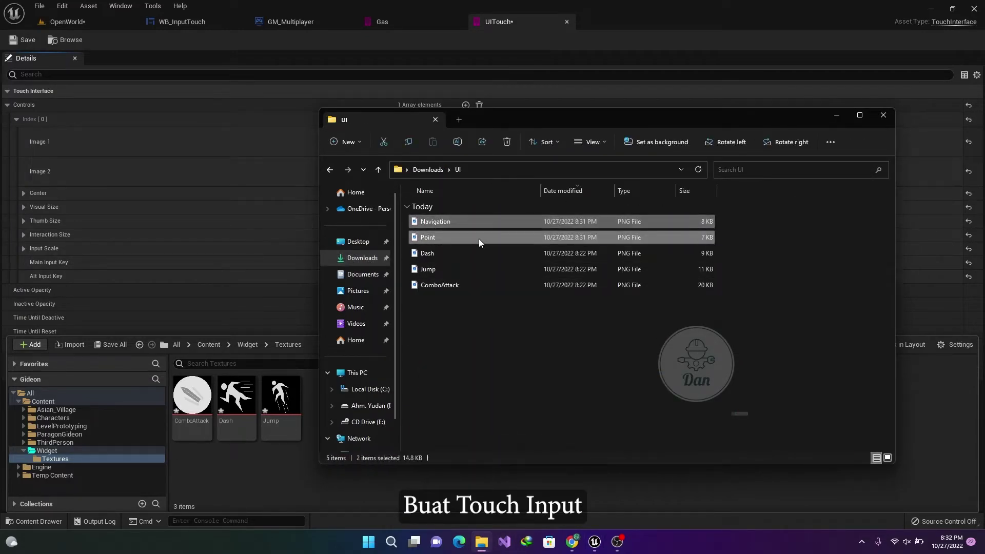
{"action": "mouse_move", "coordinate": [478, 239]}
{"action": "left_mouse_down"}
{"action": "mouse_move", "coordinate": [261, 446]}
{"action": "mouse_move", "coordinate": [285, 465]}
{"action": "left_mouse_up"}
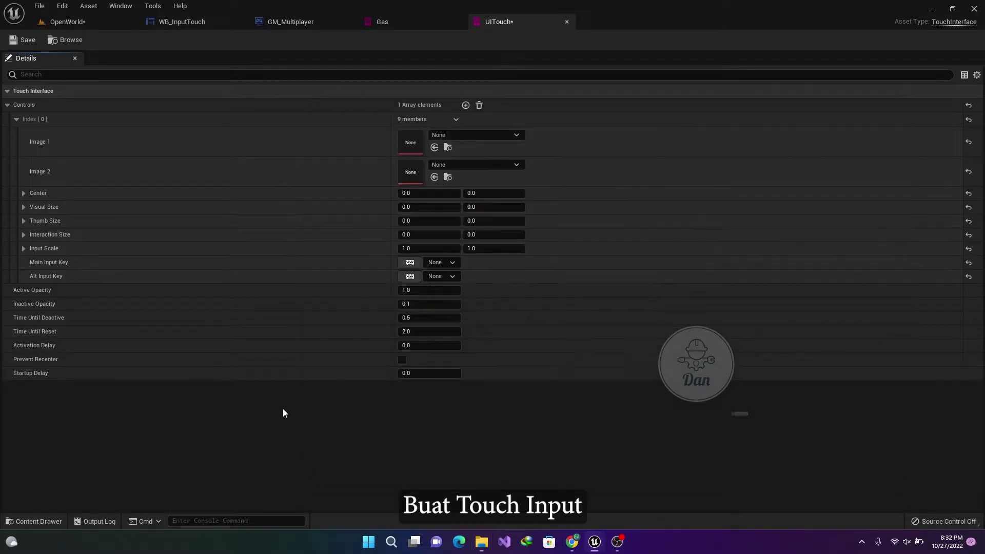
Assign the Navigation texture to Image 1 and the Point texture to Image 2
{"action": "left_click", "coordinate": [326, 434]}
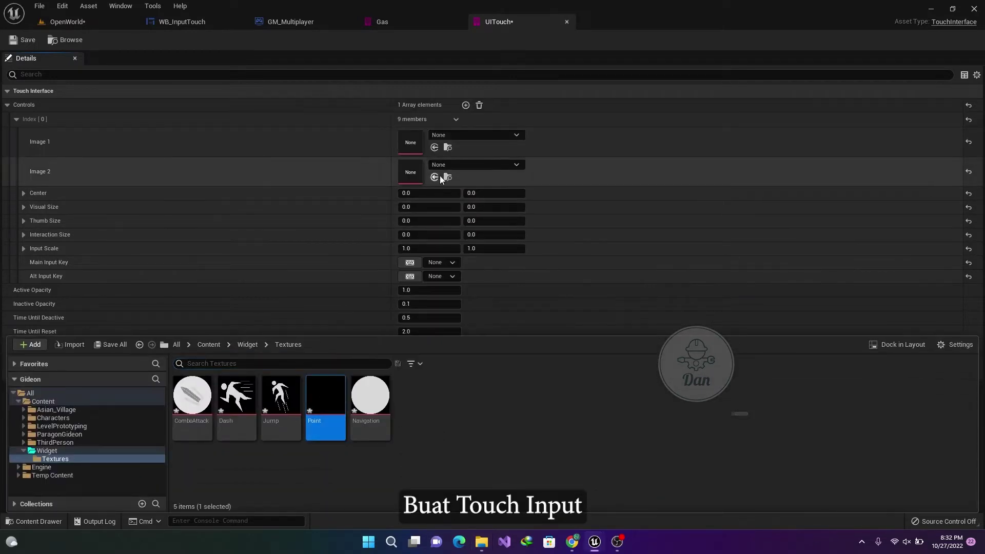
{"action": "left_click", "coordinate": [435, 177]}
{"action": "key", "text": "ctrl+space"}
{"action": "left_click", "coordinate": [370, 397]}
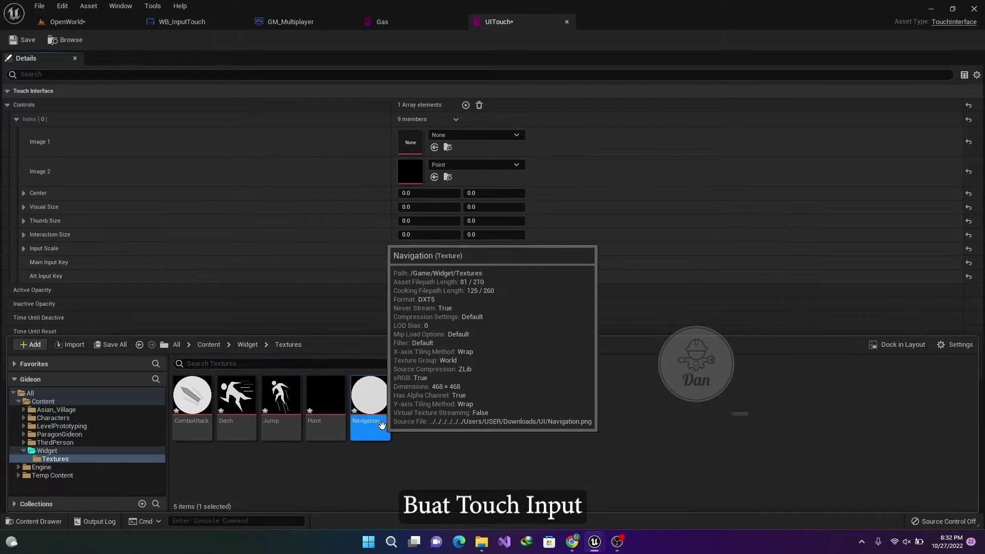
{"action": "left_click", "coordinate": [436, 148]}
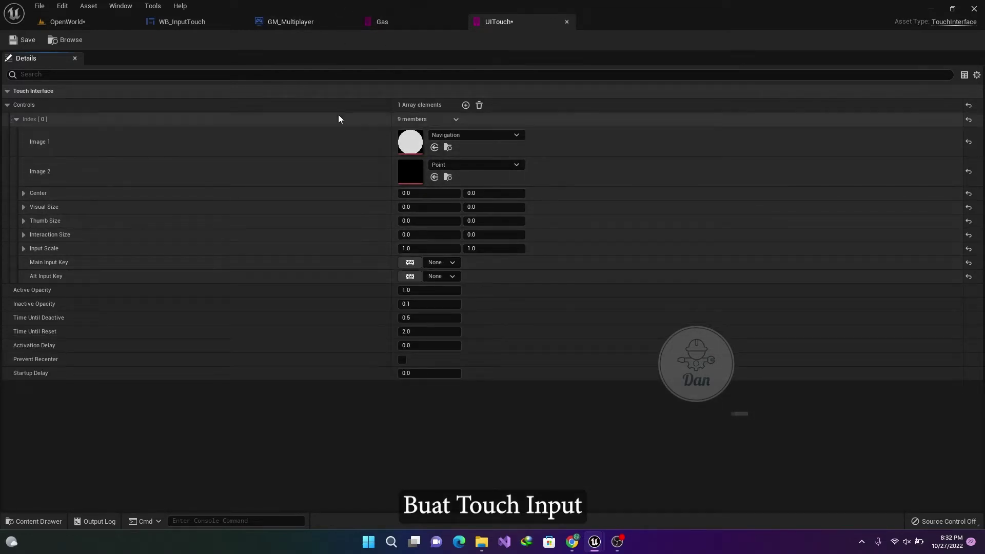
{"action": "left_click", "coordinate": [65, 8]}
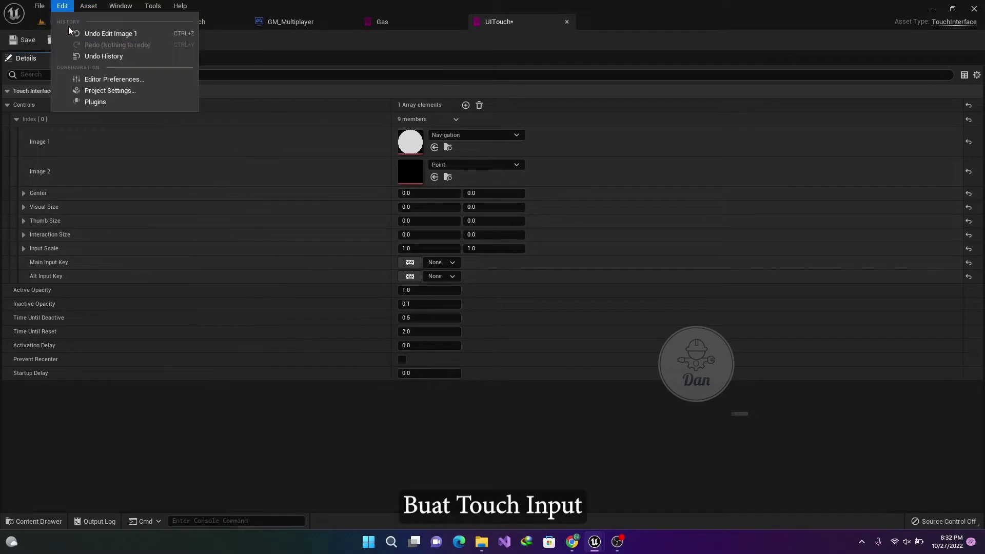
Review the MoveForward and MoveRight axis mappings in the project's Input settings
{"action": "left_click", "coordinate": [117, 91]}
{"action": "scroll", "coordinate": [212, 308], "scroll_direction": "down", "scroll_amount": 3}
{"action": "left_click", "coordinate": [180, 336]}
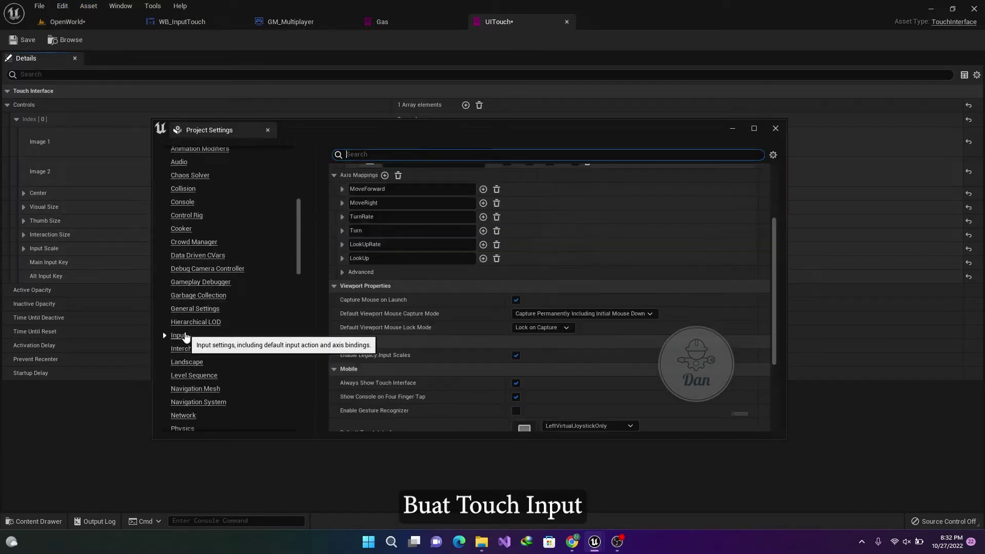
{"action": "scroll", "coordinate": [445, 353], "scroll_direction": "up", "scroll_amount": 3}
{"action": "left_click", "coordinate": [342, 271]}
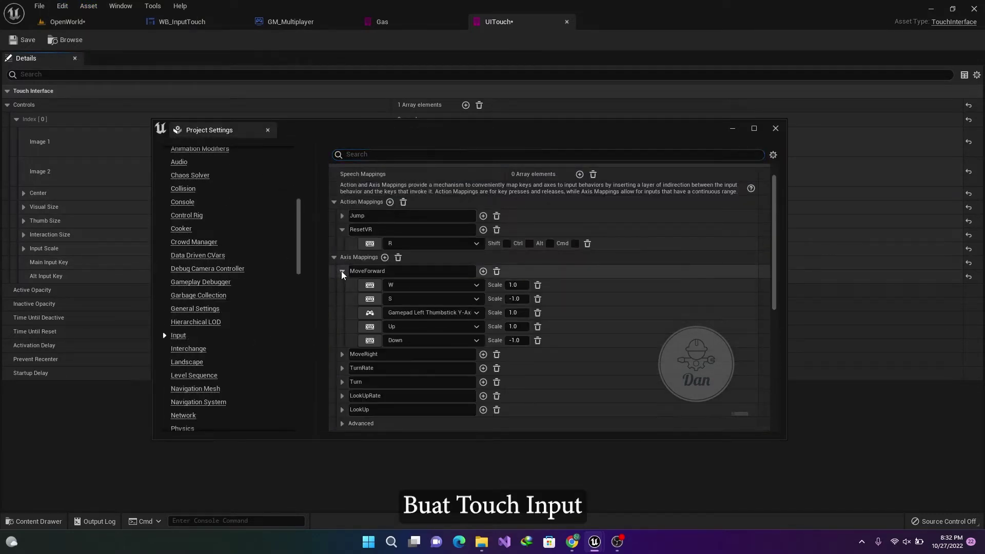
{"action": "left_click", "coordinate": [342, 354]}
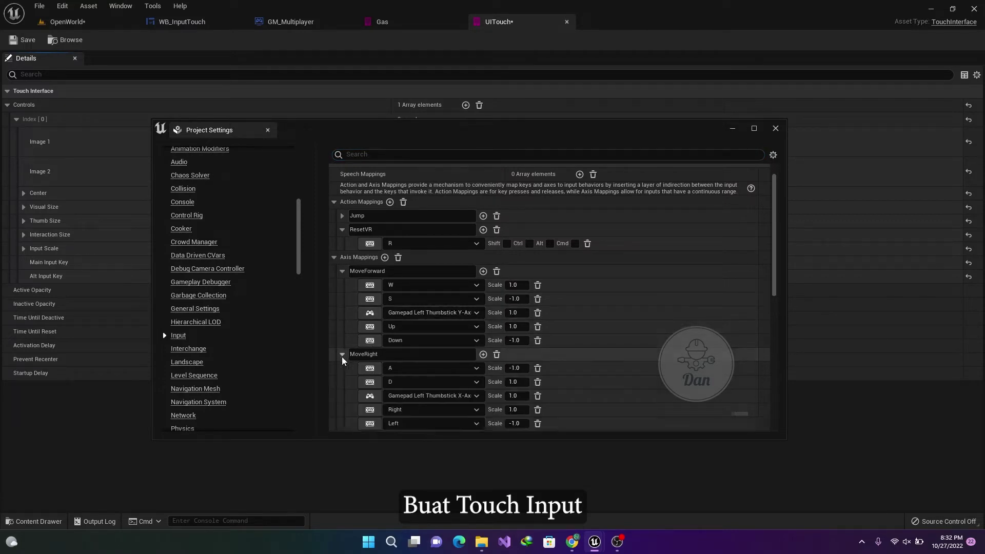
{"action": "scroll", "coordinate": [354, 360], "scroll_direction": "down", "scroll_amount": 1}
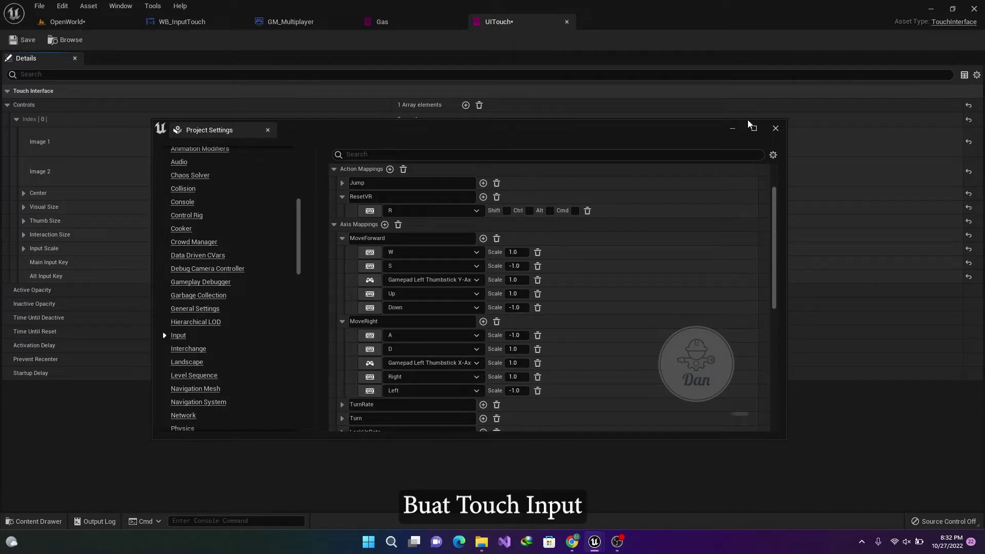
{"action": "left_click", "coordinate": [733, 129]}
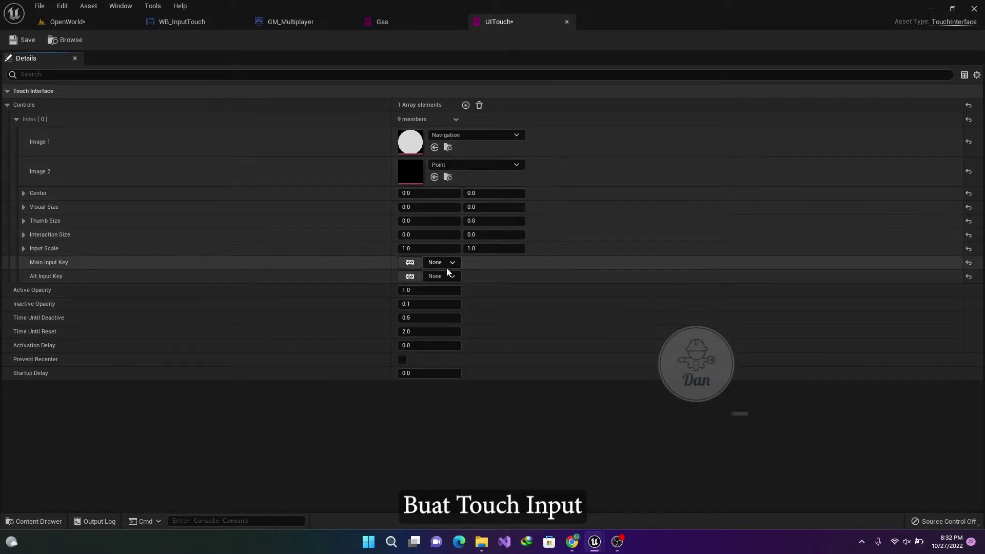
Set Main Input Key to Gamepad Left Thumbstick X-Axis and Alt to Y-Axis, then save UITouch
{"action": "left_click", "coordinate": [447, 263]}
{"action": "left_click", "coordinate": [431, 290]}
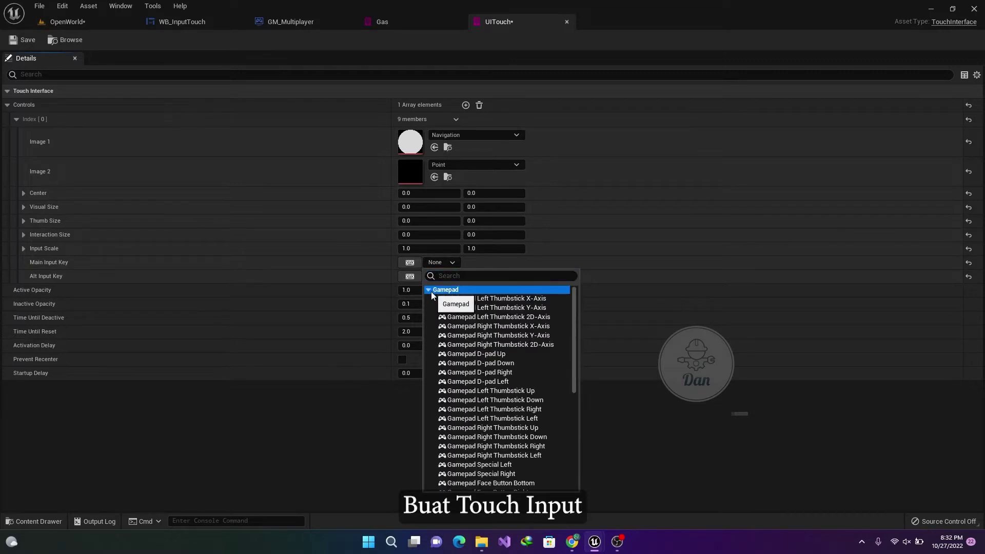
{"action": "left_click", "coordinate": [452, 298]}
{"action": "left_click", "coordinate": [439, 276]}
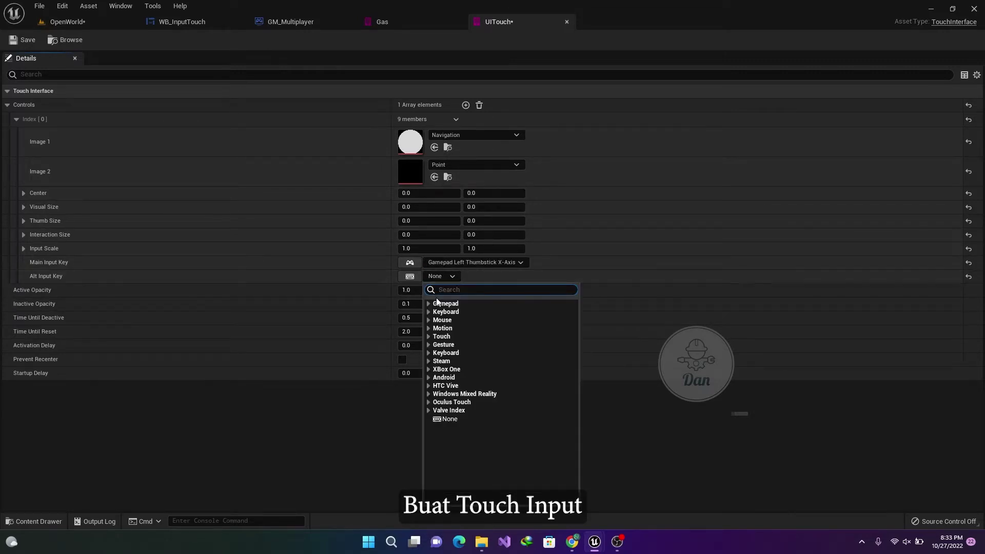
{"action": "left_click", "coordinate": [430, 304]}
{"action": "left_click", "coordinate": [463, 321]}
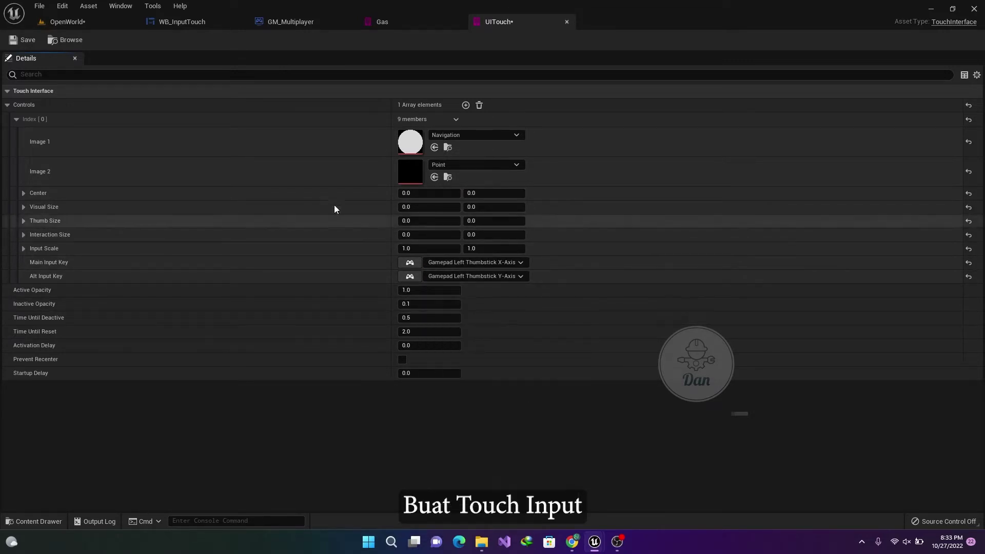
{"action": "left_click", "coordinate": [18, 42]}
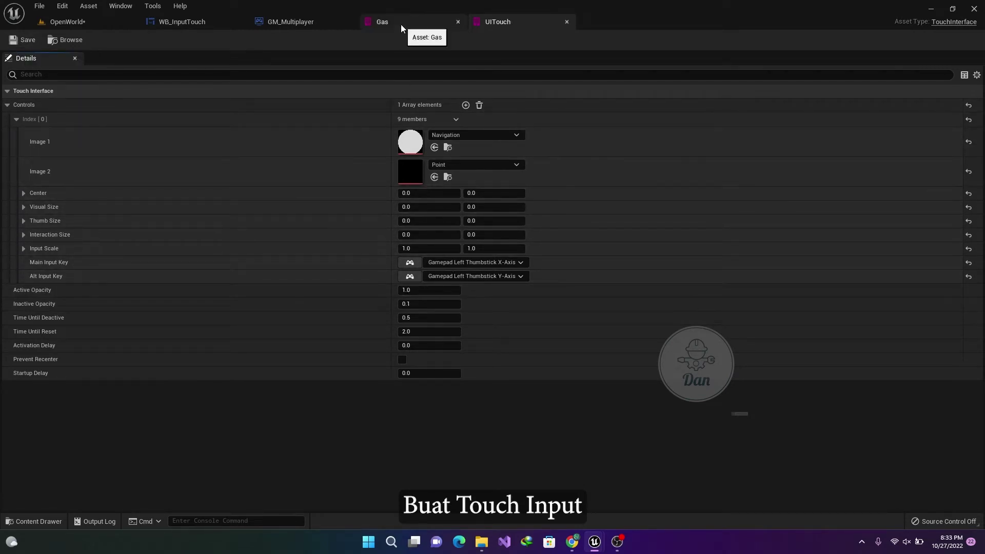
Detach the Gas editor into its own window and move it aside to compare joystick values
{"action": "left_click_drag", "start_coordinate": [401, 24], "coordinate": [371, 102]}
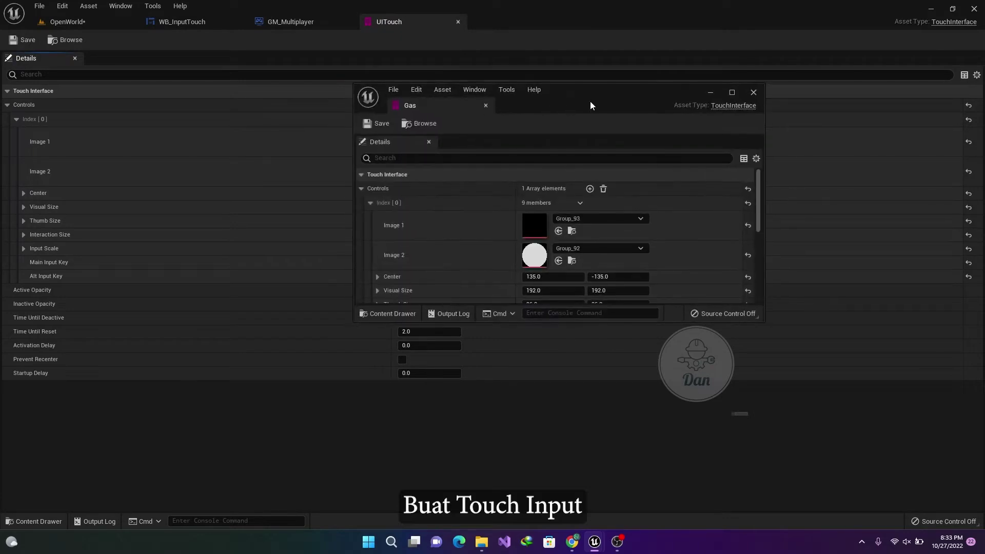
{"action": "left_click_drag", "start_coordinate": [591, 101], "coordinate": [474, 124]}
{"action": "scroll", "coordinate": [457, 273], "scroll_direction": "down", "scroll_amount": 3}
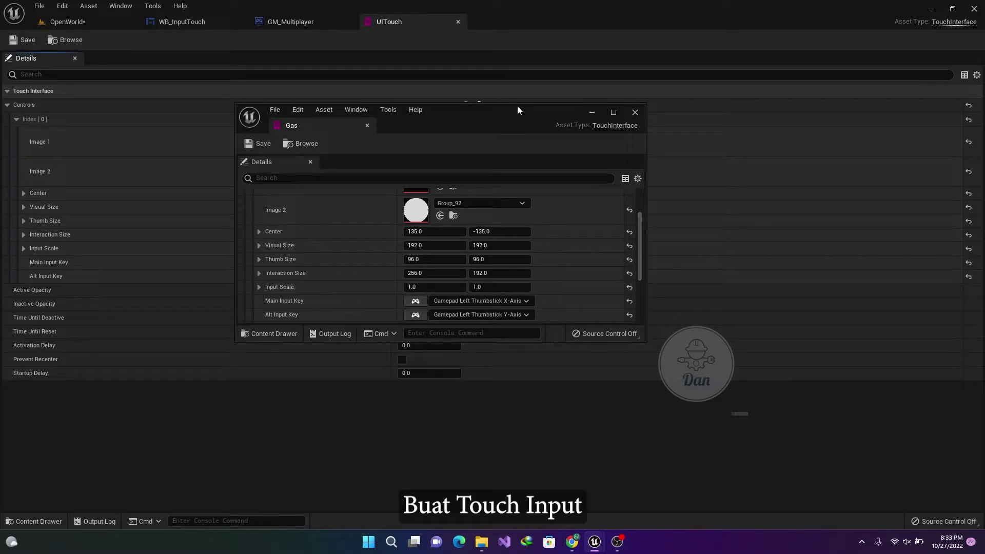
{"action": "left_click_drag", "start_coordinate": [517, 105], "coordinate": [824, 99]}
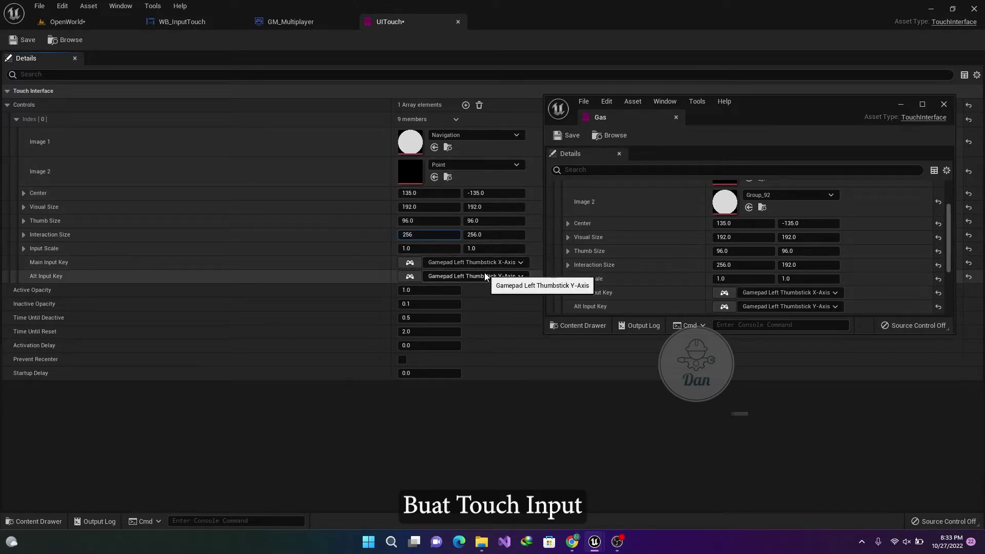
{"action": "scroll", "coordinate": [708, 285], "scroll_direction": "down", "scroll_amount": 5}
{"action": "left_click", "coordinate": [420, 304]}
{"action": "type", "text": "1"}
{"action": "scroll", "coordinate": [708, 286], "scroll_direction": "down", "scroll_amount": 1}
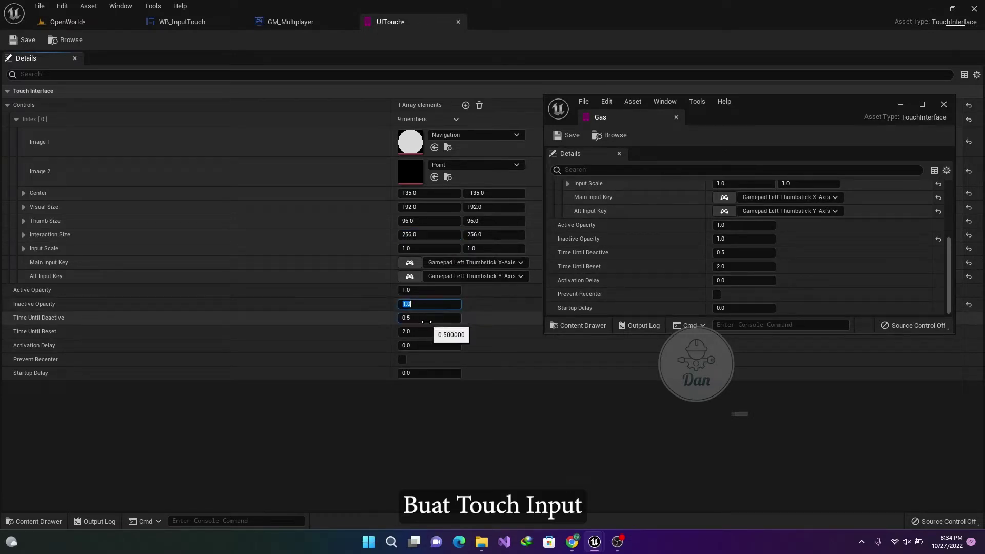
Confirm the Inactive Opacity value of 1.0 and close the Gas reference window
{"action": "left_click", "coordinate": [445, 390]}
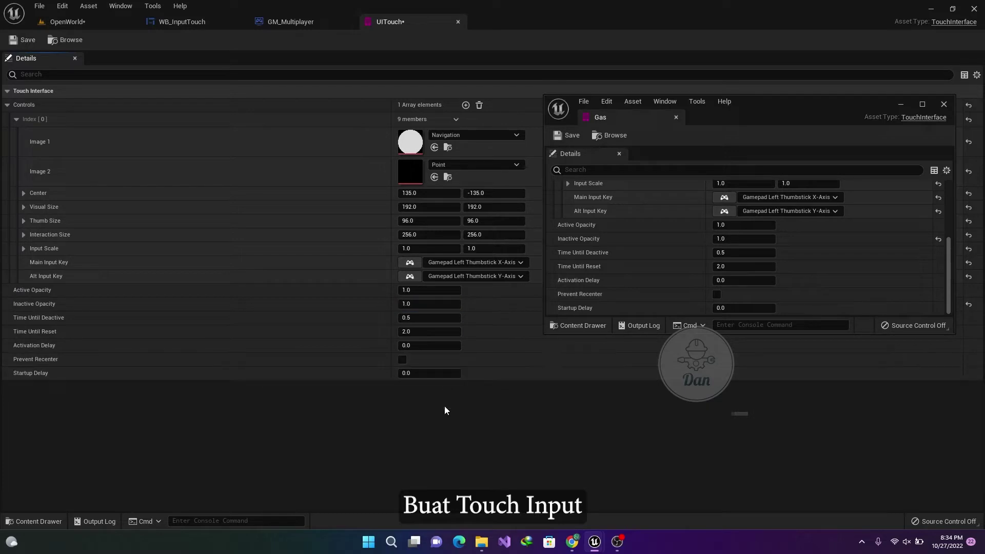
{"action": "left_click", "coordinate": [944, 105]}
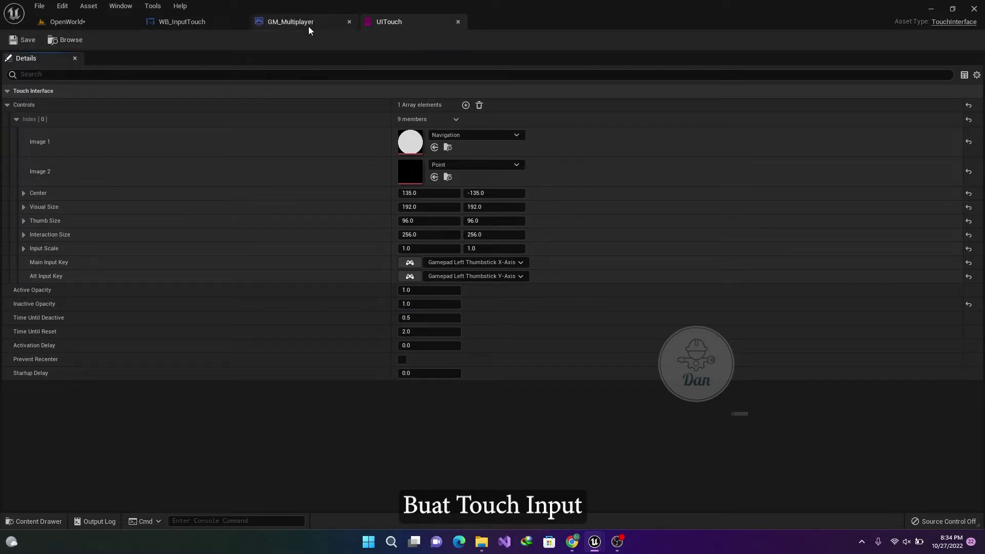
{"action": "left_click", "coordinate": [88, 5]}
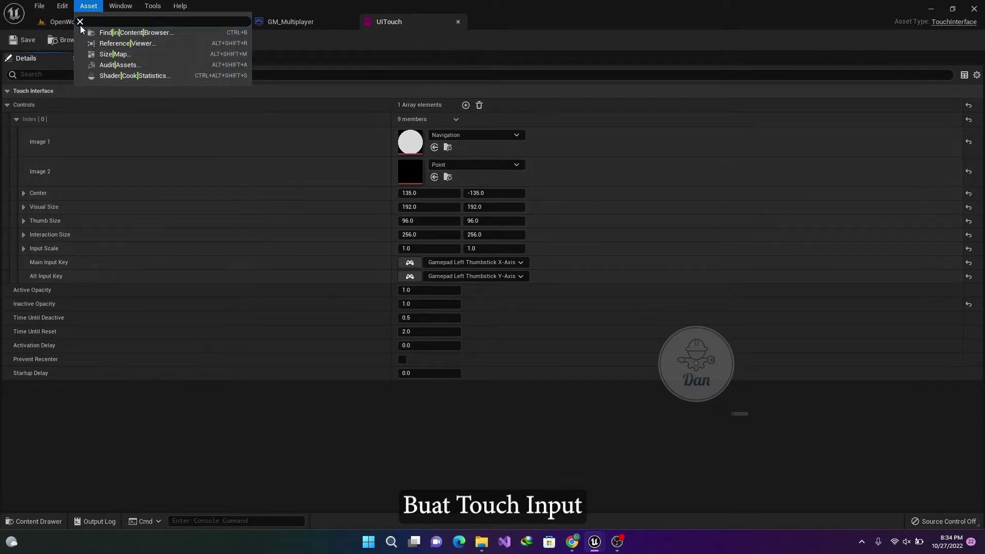
In Project Settings > Input, set Default Touch Interface to UITouch and tick Use Mouse for Touch
{"action": "left_click", "coordinate": [63, 5]}
{"action": "left_click", "coordinate": [98, 92]}
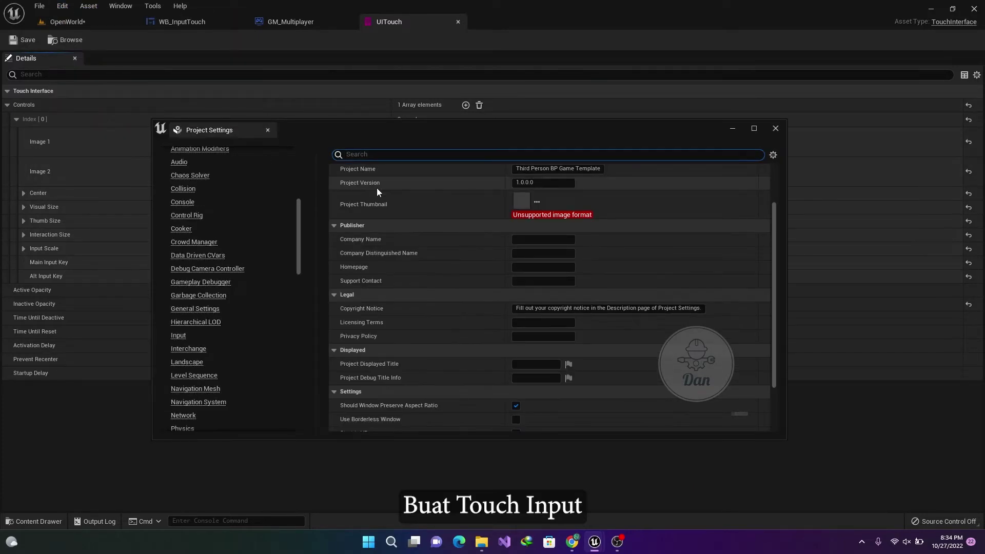
{"action": "left_click", "coordinate": [178, 336]}
{"action": "scroll", "coordinate": [501, 340], "scroll_direction": "down", "scroll_amount": 10}
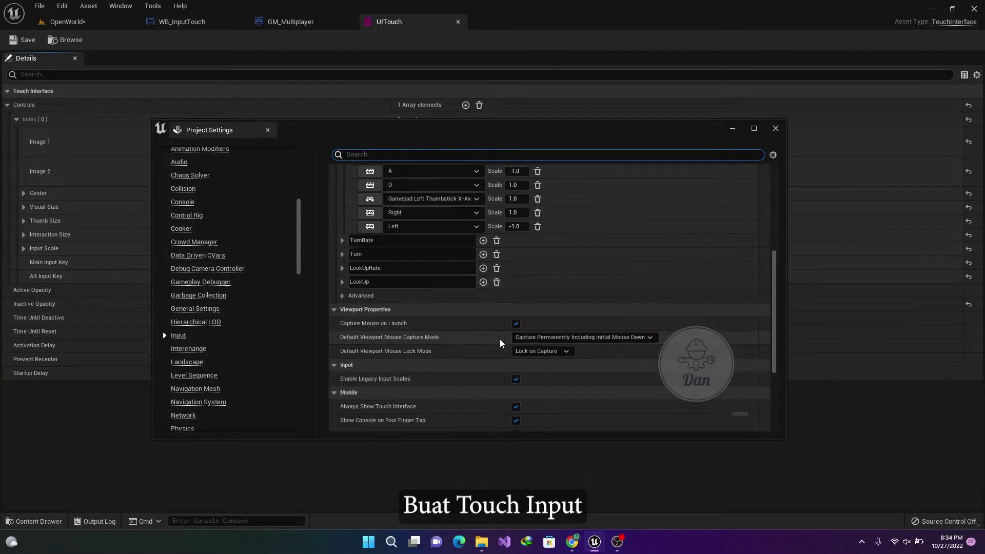
{"action": "left_click", "coordinate": [578, 286]}
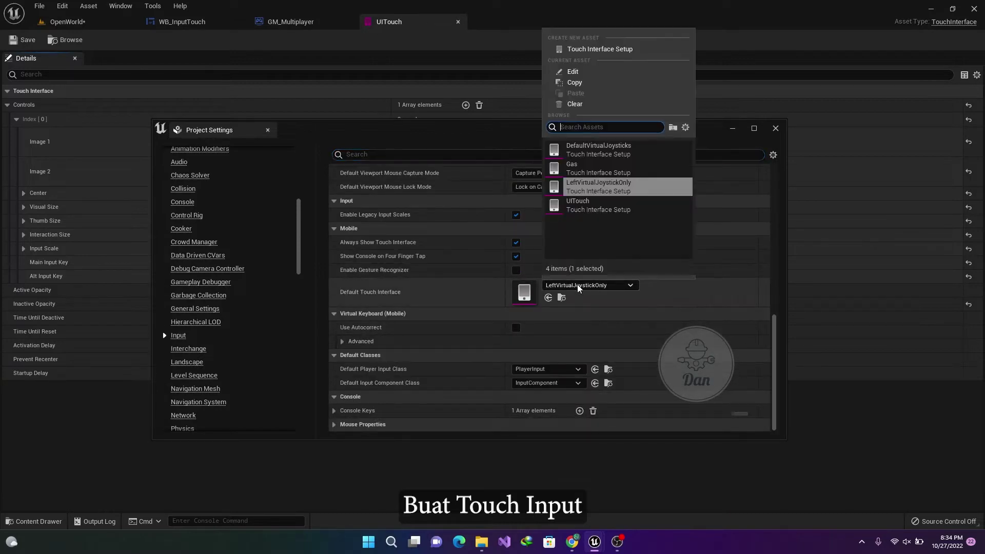
{"action": "left_click", "coordinate": [586, 210]}
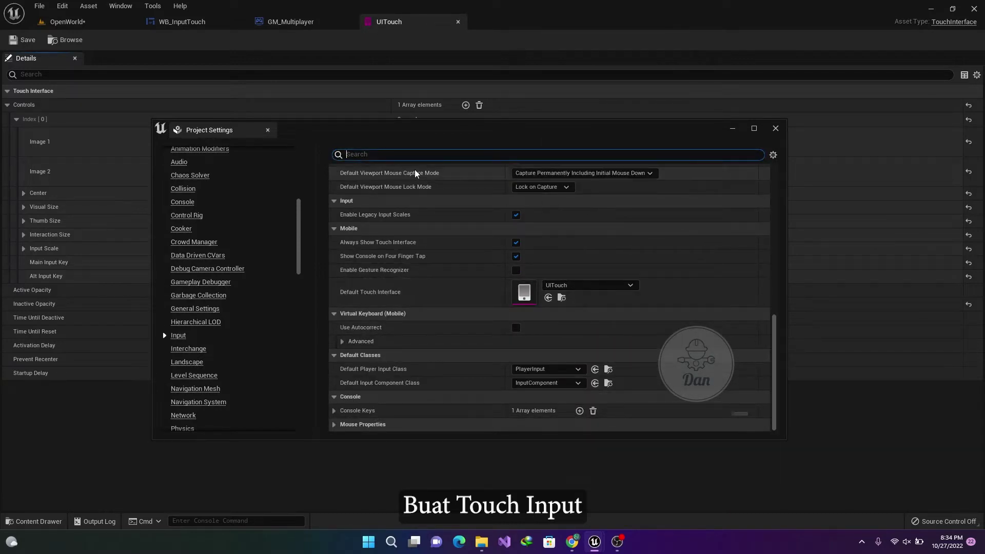
{"action": "type", "text": "Mouse"}
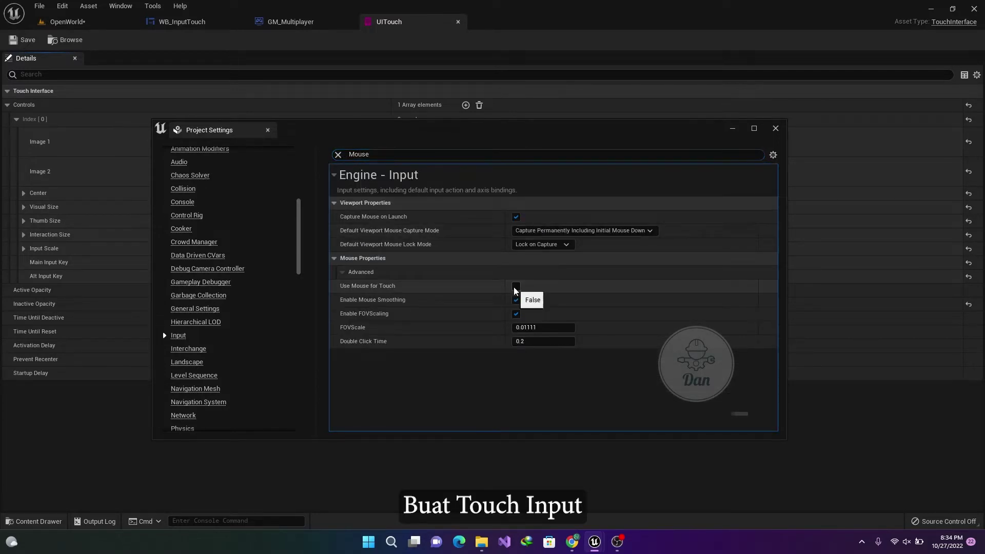
{"action": "left_click", "coordinate": [515, 287]}
{"action": "left_click", "coordinate": [776, 129]}
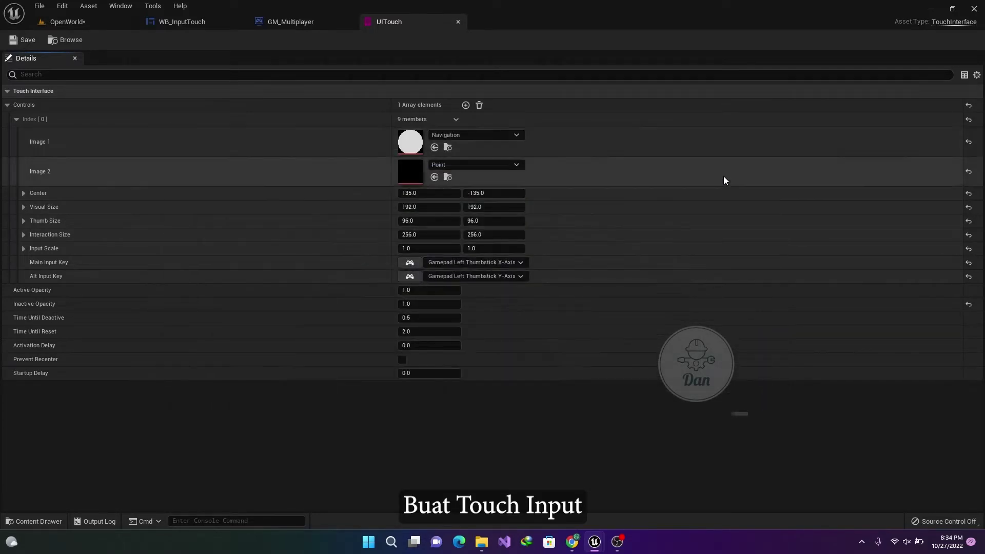
{"action": "left_click", "coordinate": [62, 6]}
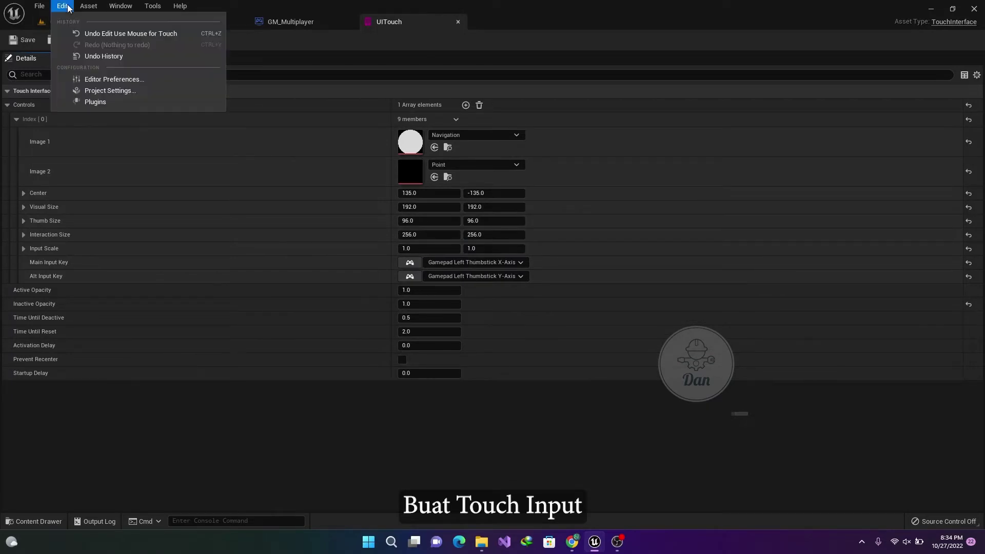
{"action": "left_click", "coordinate": [69, 7]}
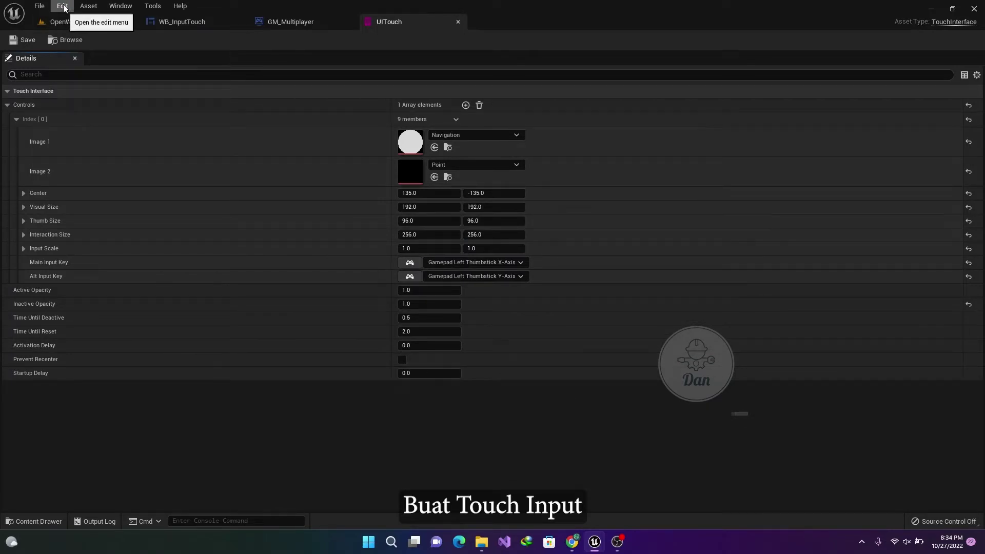
{"action": "left_click", "coordinate": [65, 21]}
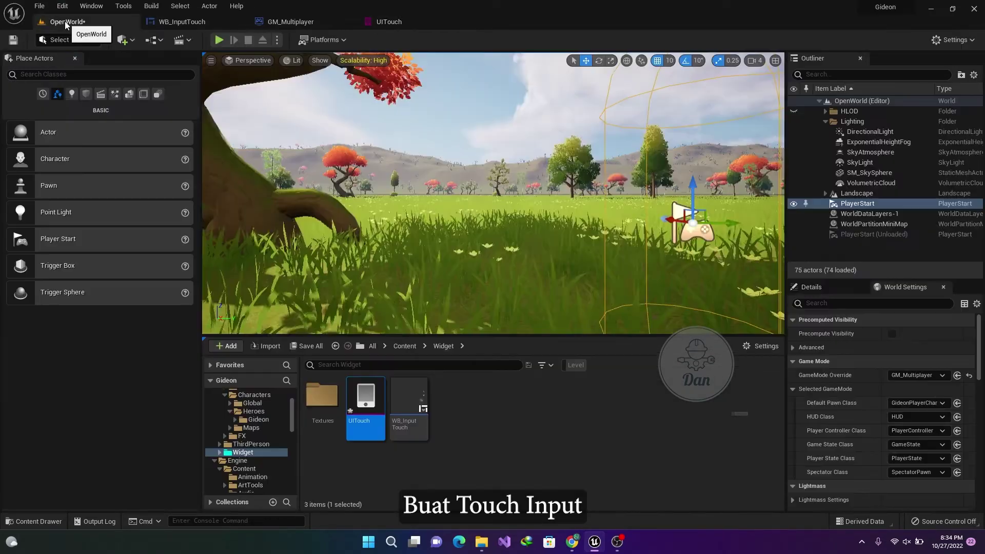
{"action": "left_click", "coordinate": [222, 39]}
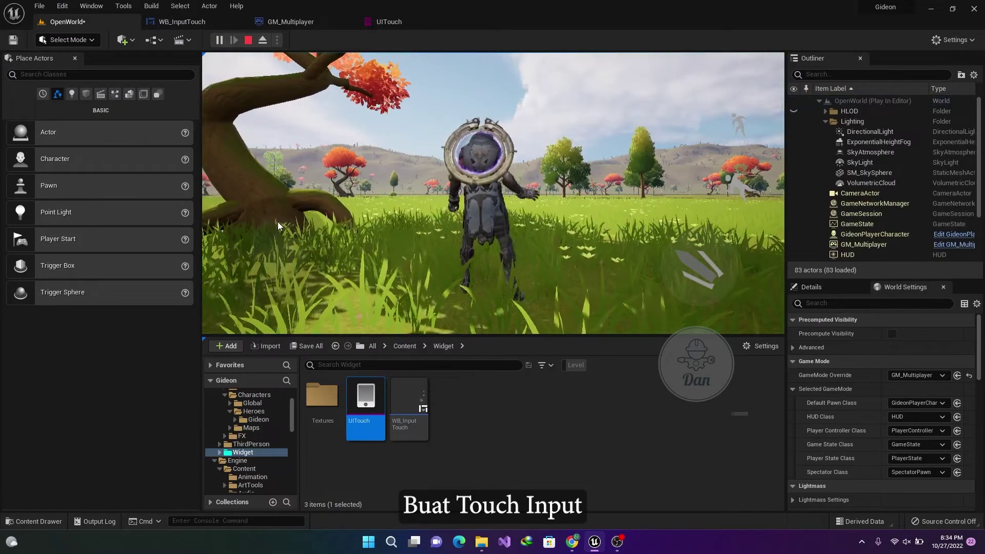
{"action": "mouse_move", "coordinate": [278, 222]}
{"action": "left_mouse_down"}
{"action": "mouse_move", "coordinate": [368, 218]}
{"action": "mouse_move", "coordinate": [296, 248]}
{"action": "mouse_move", "coordinate": [208, 242]}
{"action": "left_mouse_up"}
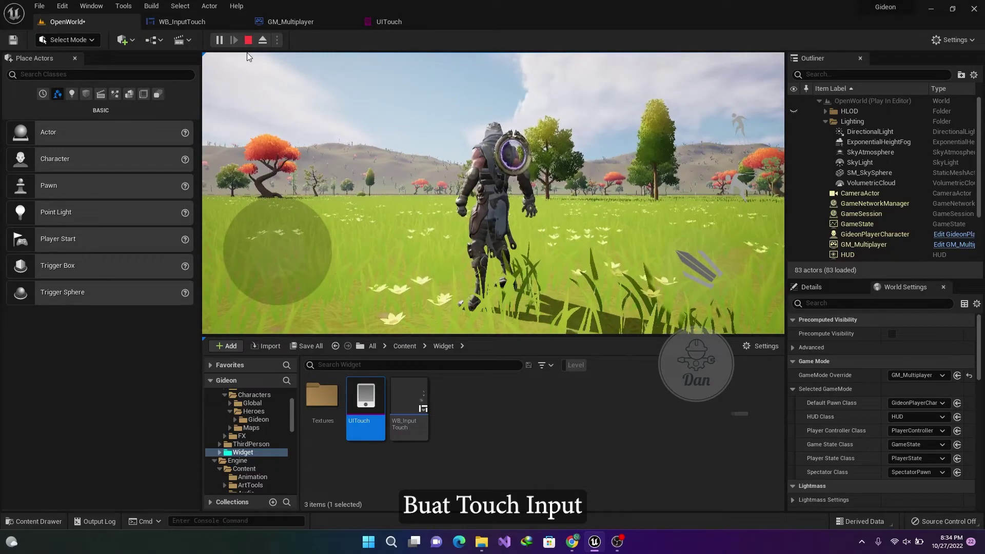
{"action": "left_click", "coordinate": [392, 24]}
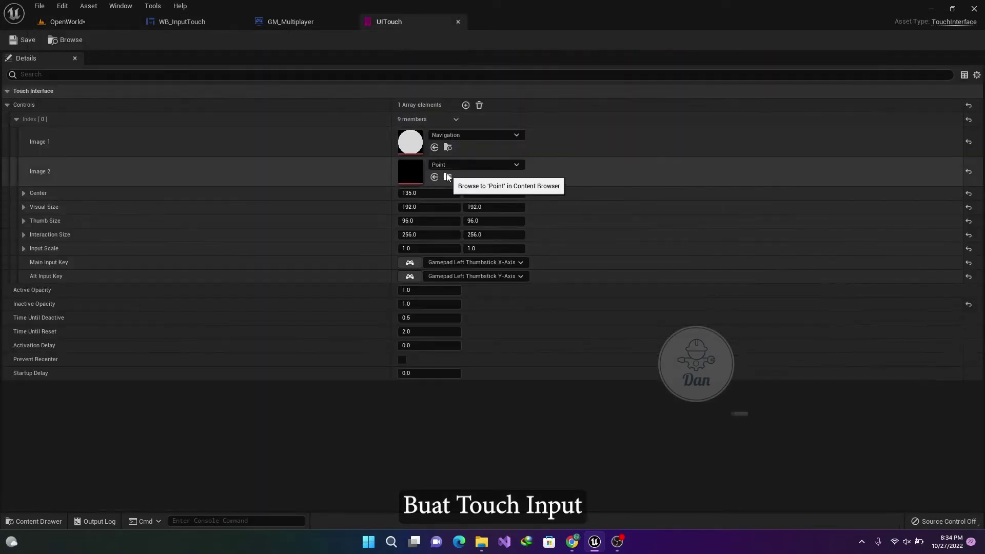
Assign the Navigation texture to Image 2 and the Point texture to Image 1
{"action": "left_click", "coordinate": [447, 177]}
{"action": "left_click", "coordinate": [325, 400]}
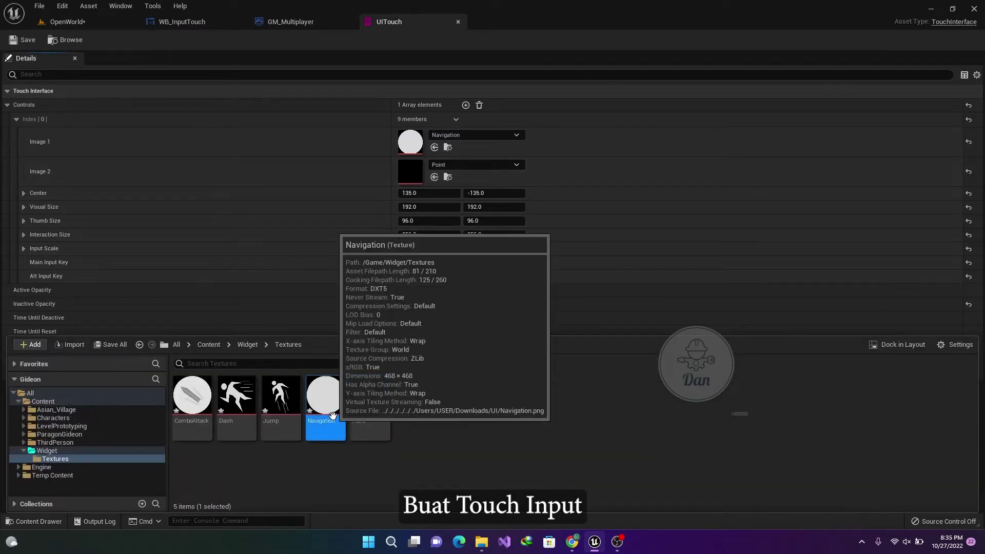
{"action": "left_click", "coordinate": [434, 177]}
{"action": "left_click", "coordinate": [448, 177]}
{"action": "left_click", "coordinate": [370, 406]}
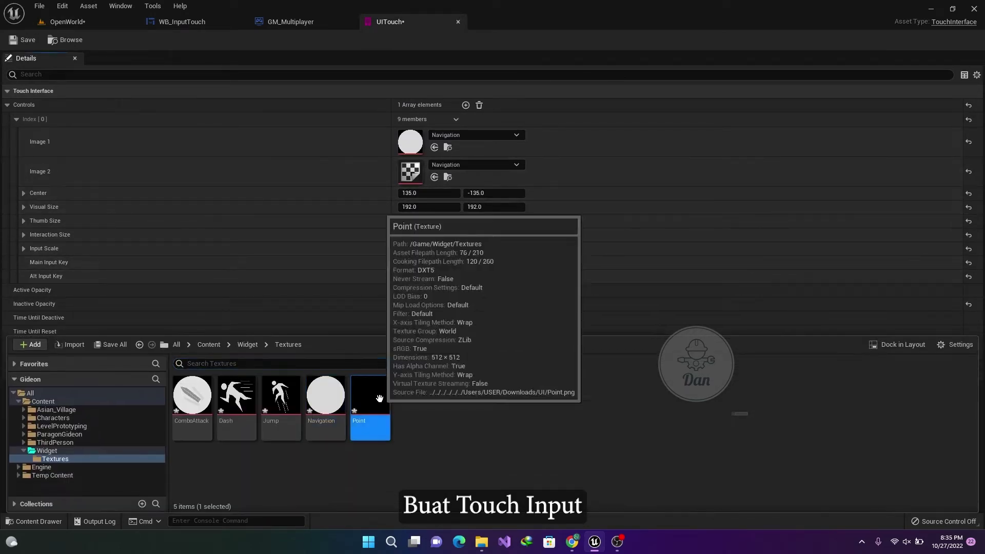
{"action": "left_click", "coordinate": [434, 148]}
Play the OpenWorld level, steer the character with the joystick, then stop
{"action": "left_click", "coordinate": [117, 27]}
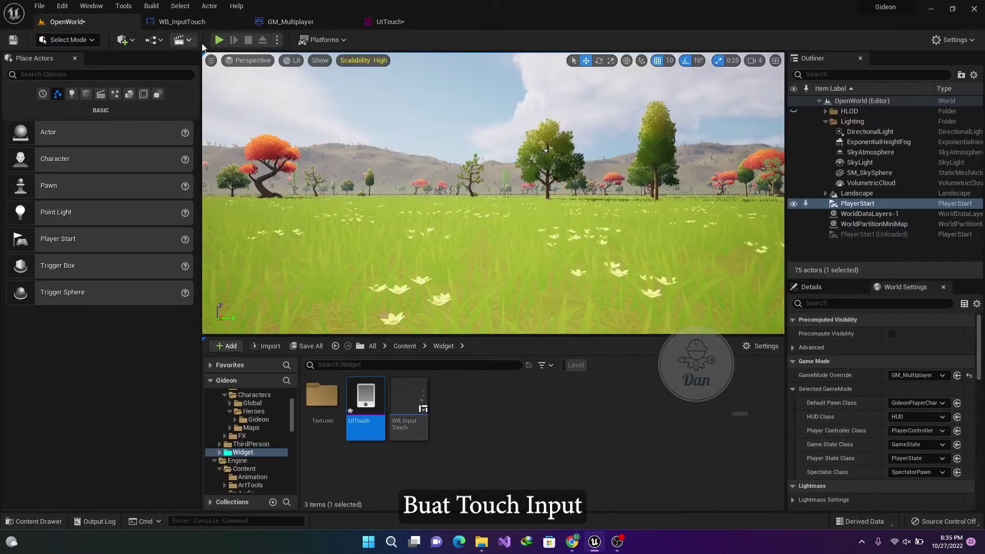
{"action": "key", "text": "alt+p"}
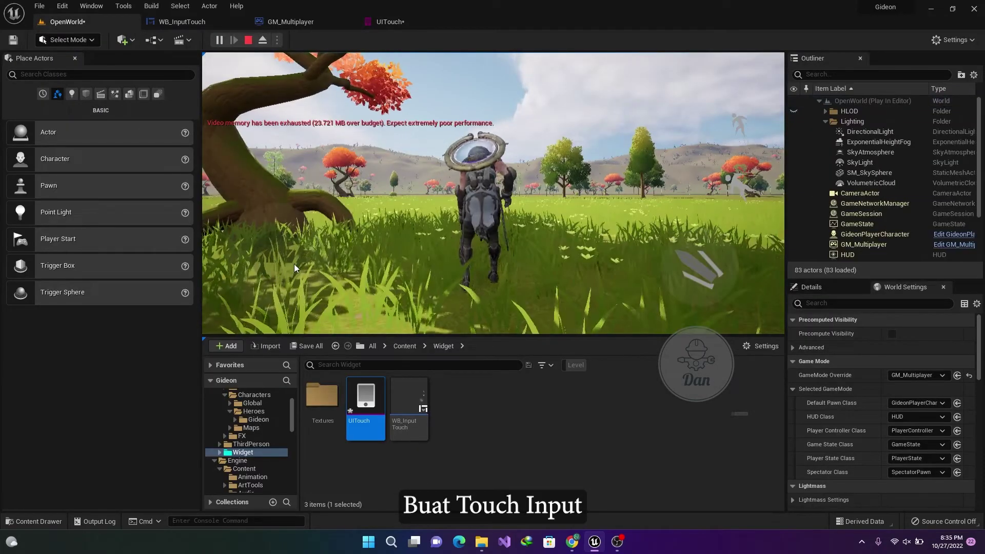
{"action": "mouse_move", "coordinate": [361, 162]}
{"action": "left_mouse_down"}
{"action": "mouse_move", "coordinate": [414, 223]}
{"action": "mouse_move", "coordinate": [202, 215]}
{"action": "left_mouse_up"}
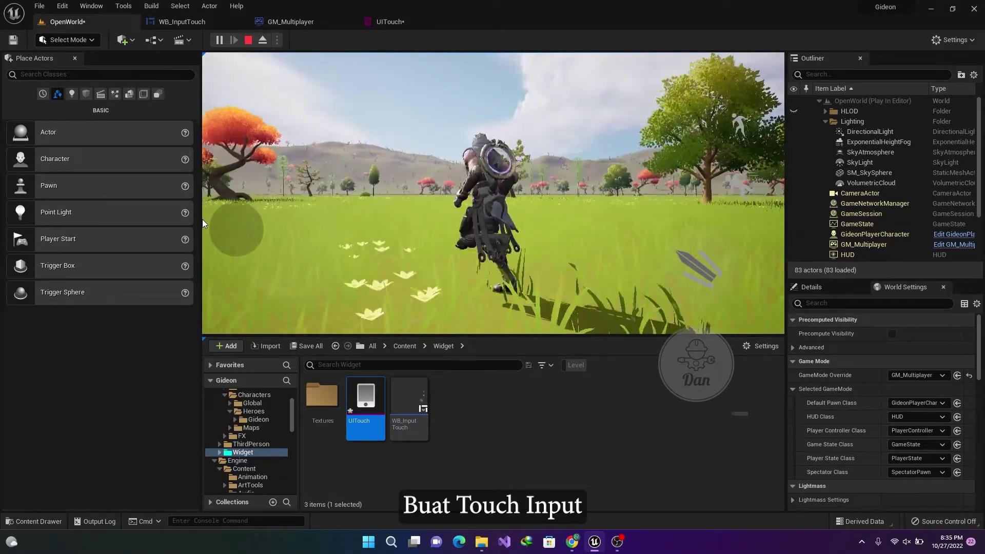
{"action": "left_click_drag", "start_coordinate": [202, 218], "coordinate": [202, 219]}
{"action": "key", "text": "Escape"}
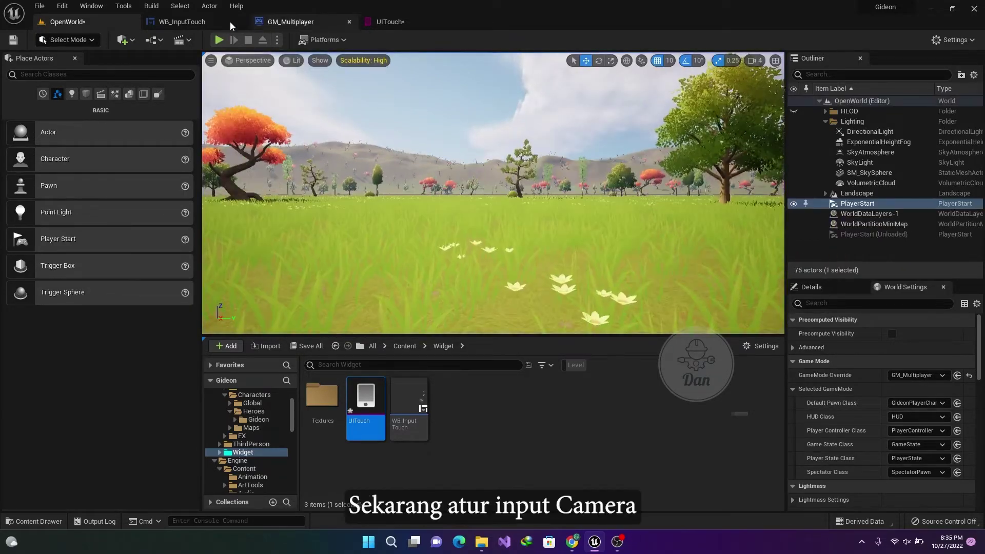
Stop the play session and open Project Settings at the Input category
{"action": "key", "text": "ctrl+space"}
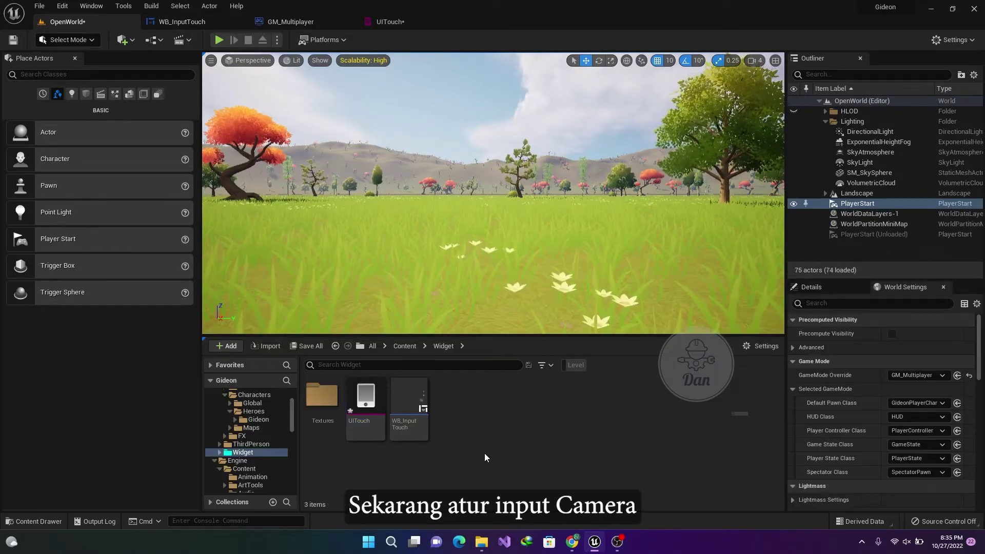
{"action": "left_click", "coordinate": [94, 9]}
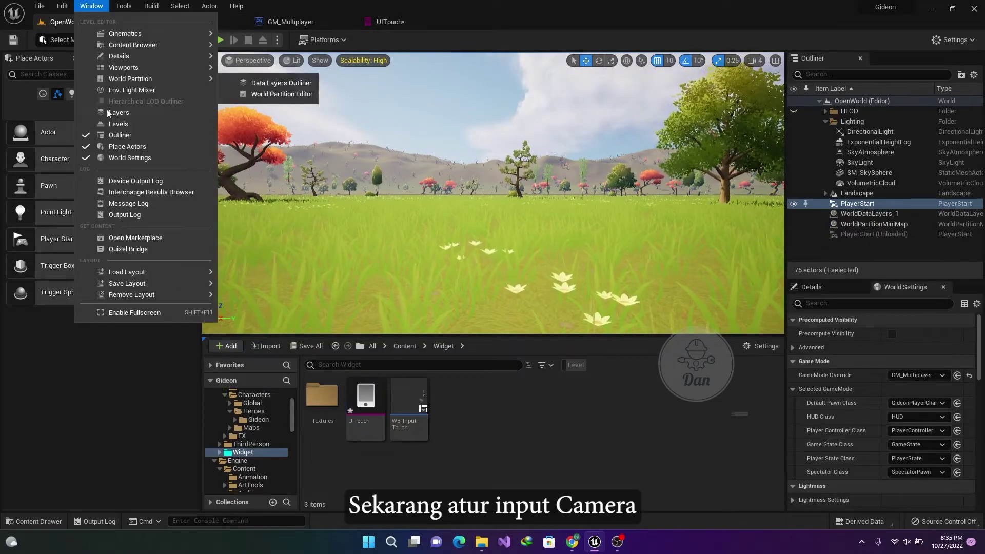
{"action": "mouse_move", "coordinate": [62, 5]}
{"action": "left_click", "coordinate": [105, 160]}
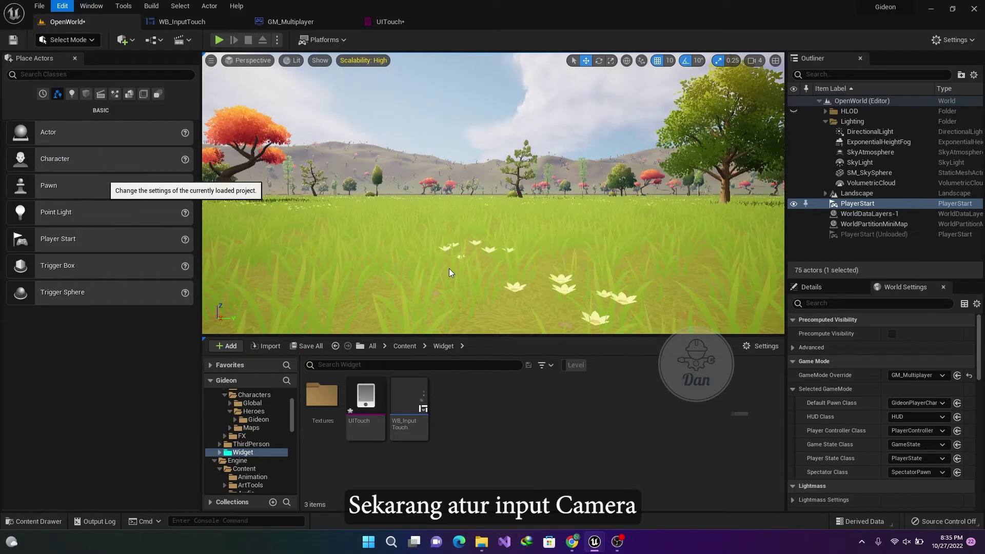
{"action": "scroll", "coordinate": [210, 355], "scroll_direction": "down", "scroll_amount": 2}
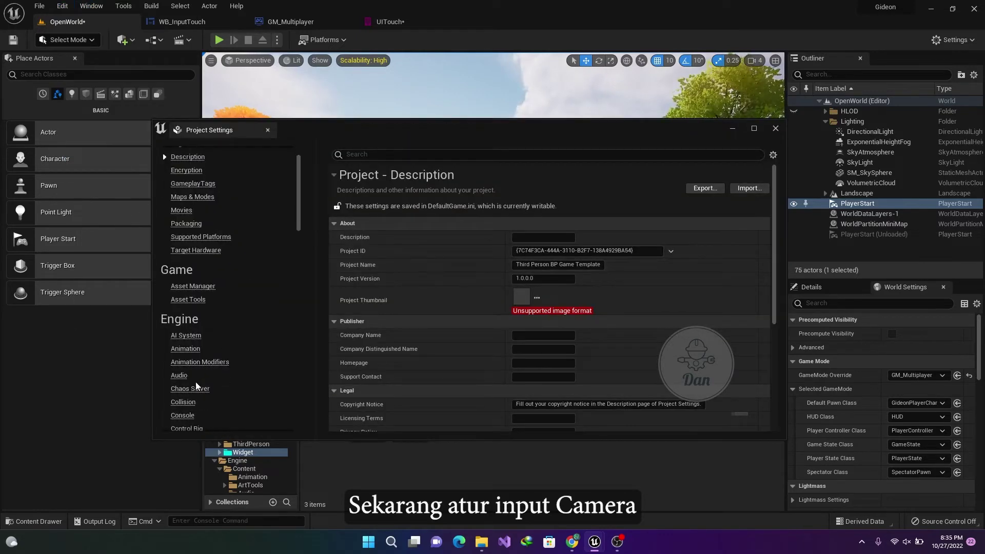
{"action": "scroll", "coordinate": [195, 382], "scroll_direction": "down", "scroll_amount": 2}
{"action": "scroll", "coordinate": [190, 372], "scroll_direction": "down", "scroll_amount": 1}
{"action": "scroll", "coordinate": [187, 366], "scroll_direction": "down", "scroll_amount": 2}
{"action": "left_click", "coordinate": [179, 336]}
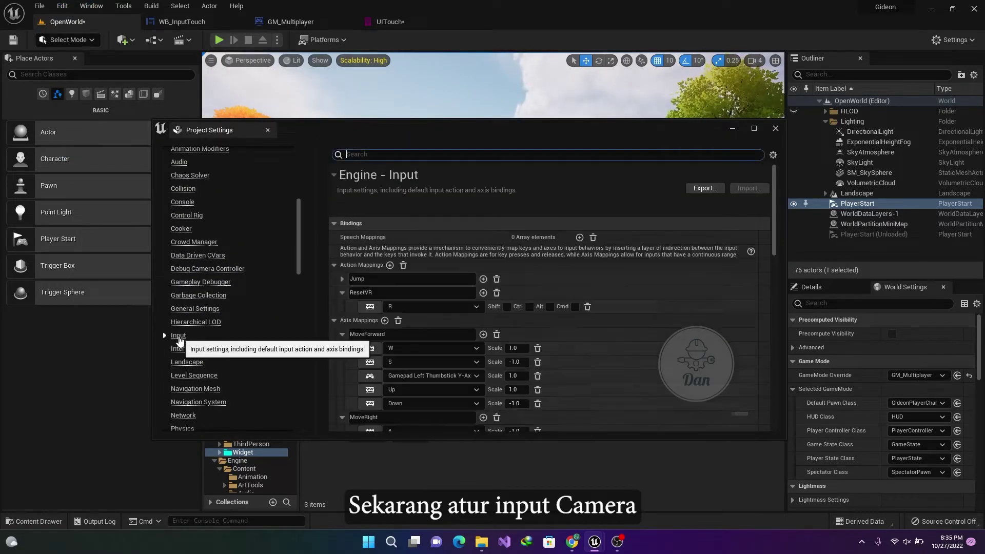
Add a Gamepad Left Thumbstick X-Axis binding to the Turn axis and put Project Settings away
{"action": "left_click", "coordinate": [346, 294]}
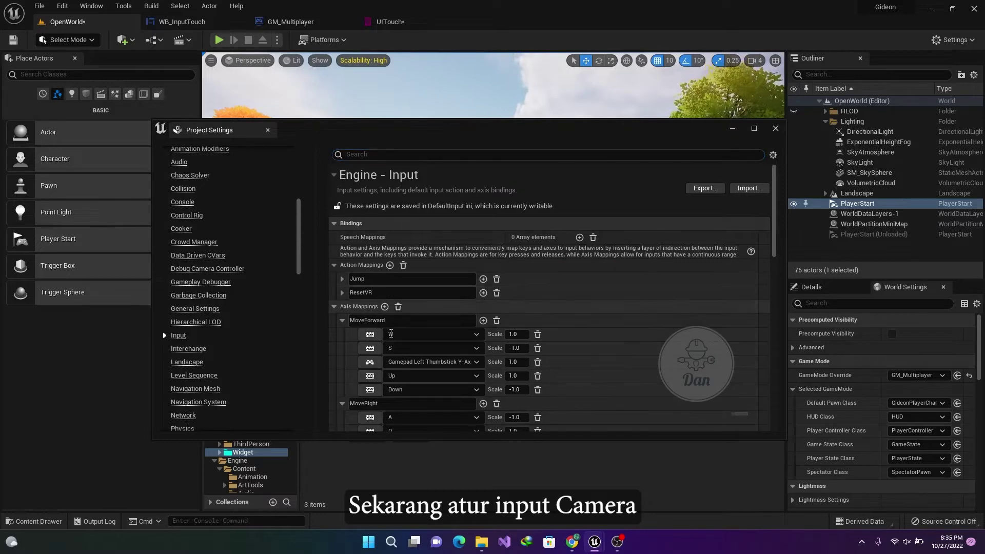
{"action": "scroll", "coordinate": [429, 340], "scroll_direction": "down", "scroll_amount": 2}
{"action": "scroll", "coordinate": [440, 293], "scroll_direction": "down", "scroll_amount": 1}
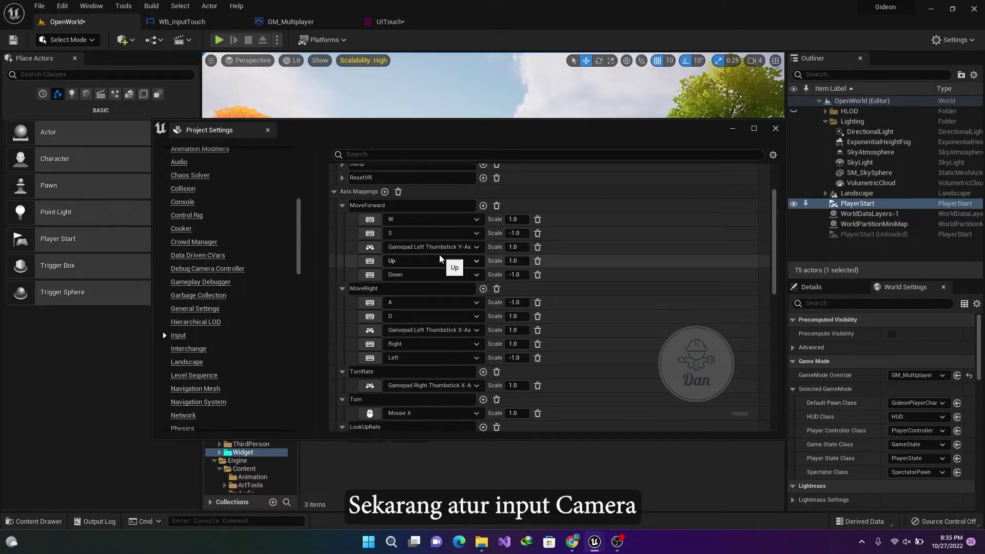
{"action": "scroll", "coordinate": [440, 334], "scroll_direction": "down", "scroll_amount": 2}
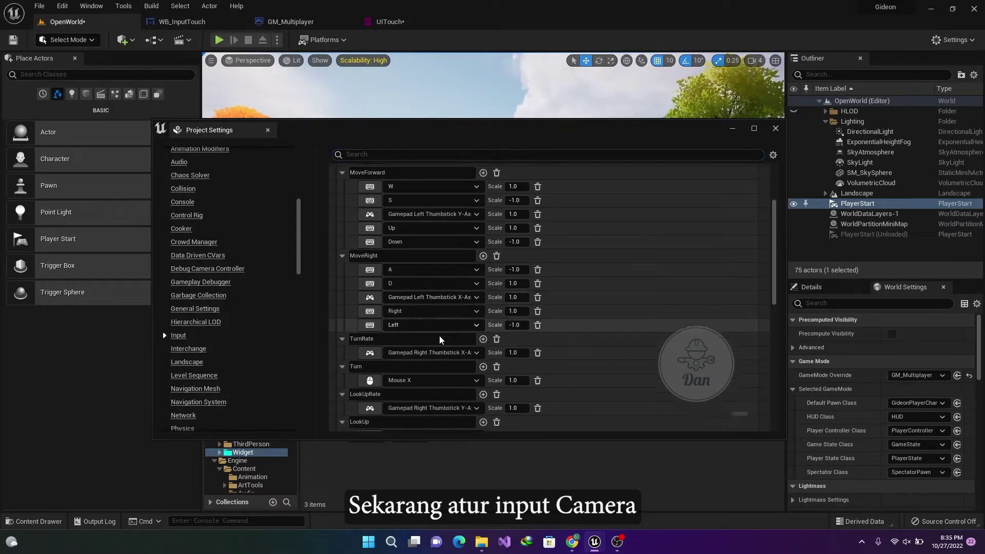
{"action": "scroll", "coordinate": [440, 339], "scroll_direction": "down", "scroll_amount": 2}
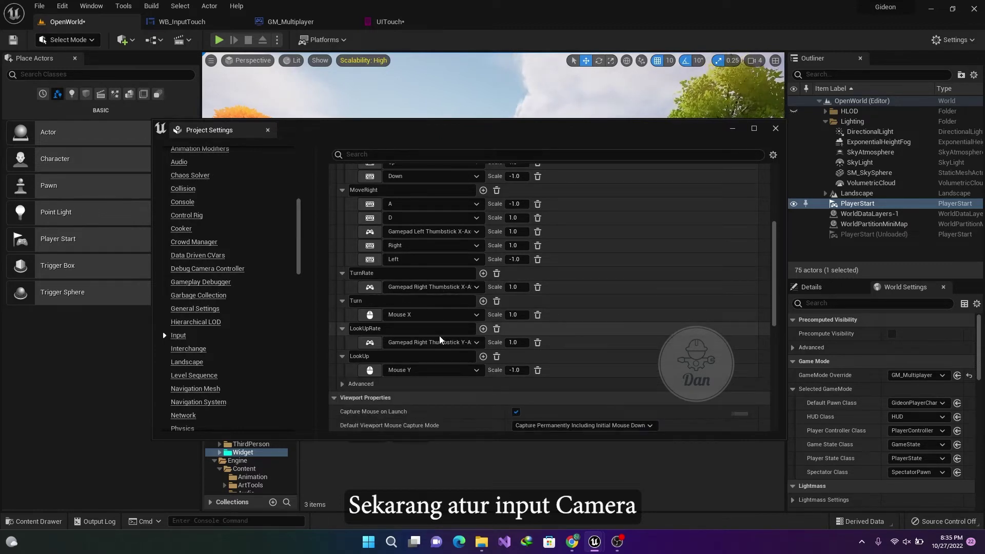
{"action": "left_click", "coordinate": [483, 300]}
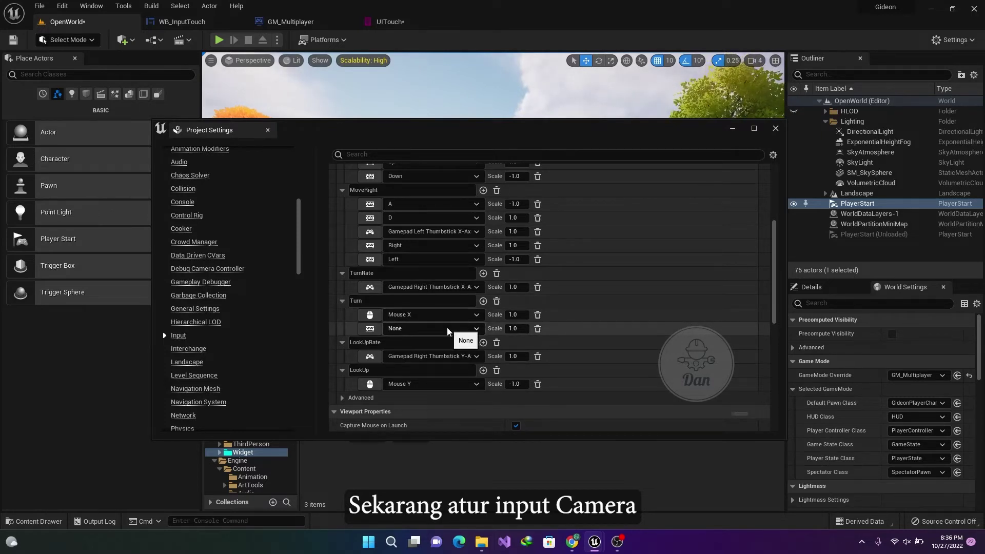
{"action": "left_click", "coordinate": [429, 328]}
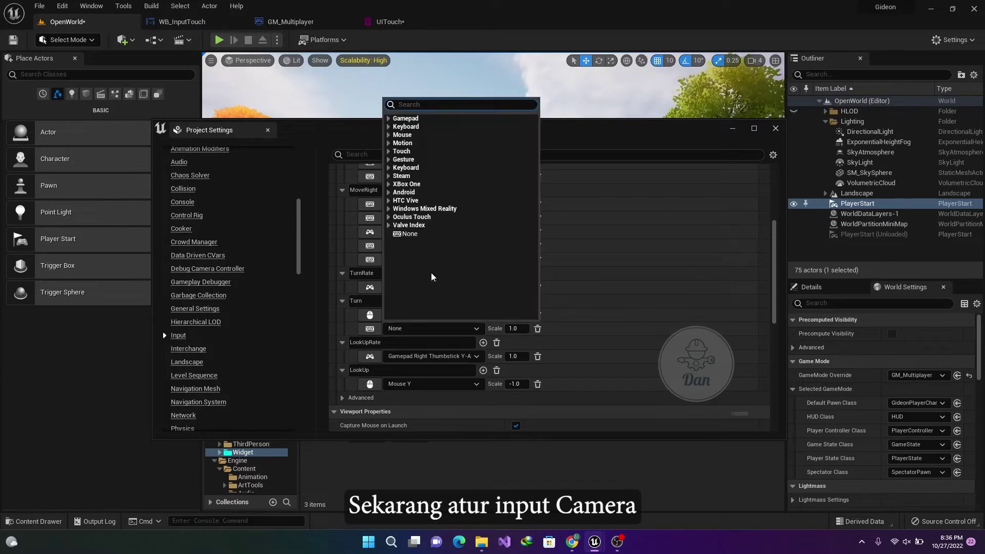
{"action": "left_click", "coordinate": [389, 118]}
{"action": "left_click", "coordinate": [445, 128]}
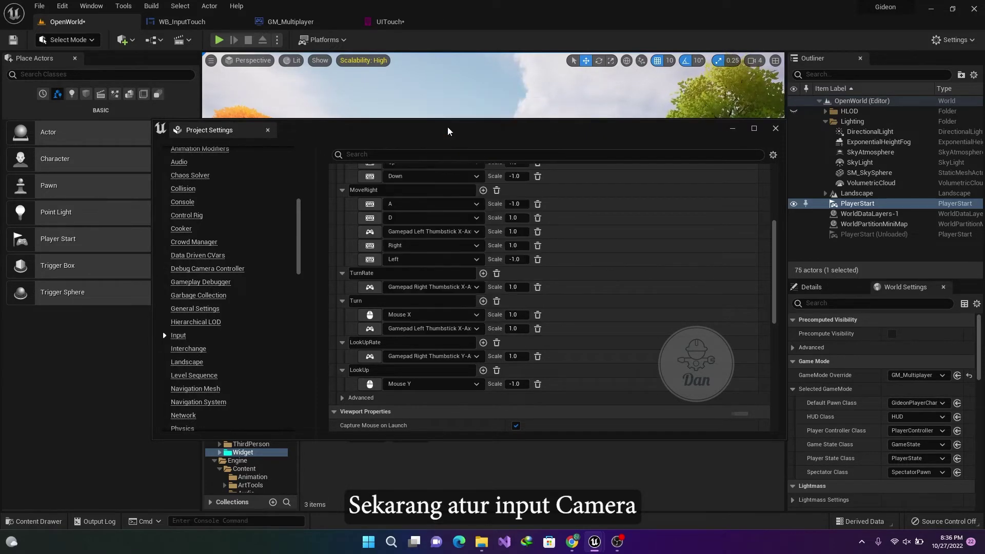
{"action": "left_click", "coordinate": [732, 129]}
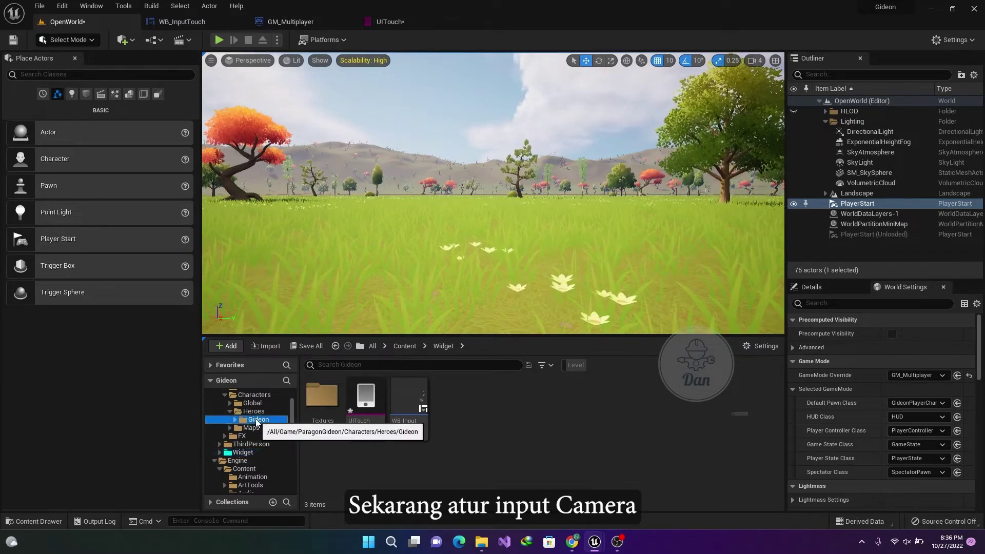
Open the GideonPlayerCharacter blueprint and select its InputAxis Turn event node
{"action": "left_click", "coordinate": [259, 420]}
{"action": "double_click", "coordinate": [668, 424]}
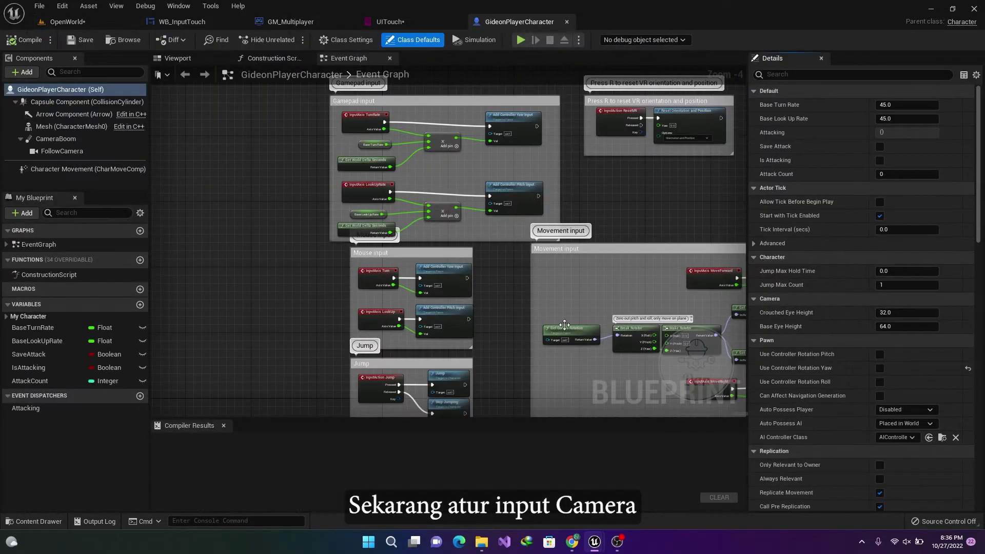
{"action": "scroll", "coordinate": [516, 304], "scroll_direction": "up", "scroll_amount": 2}
{"action": "scroll", "coordinate": [384, 330], "scroll_direction": "up", "scroll_amount": 2}
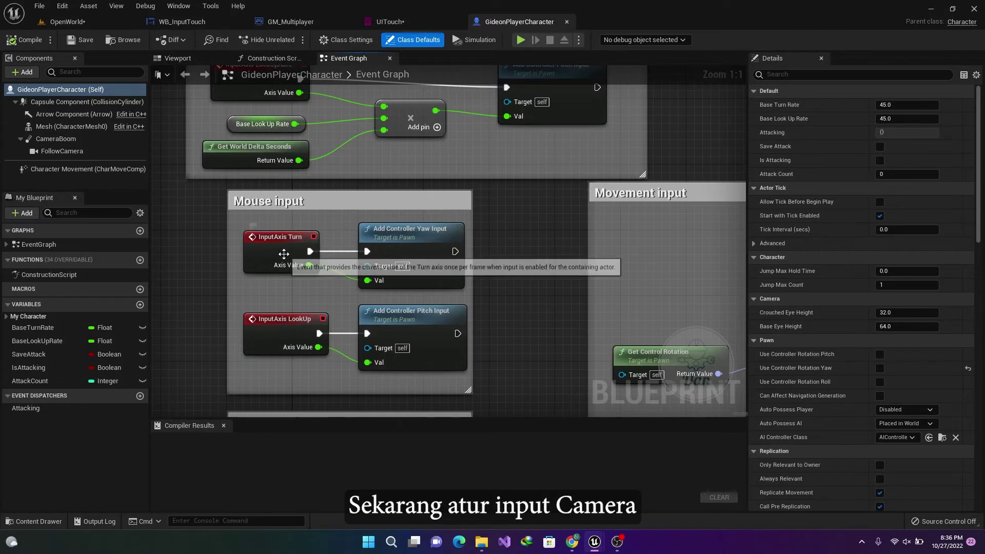
{"action": "left_click", "coordinate": [284, 254]}
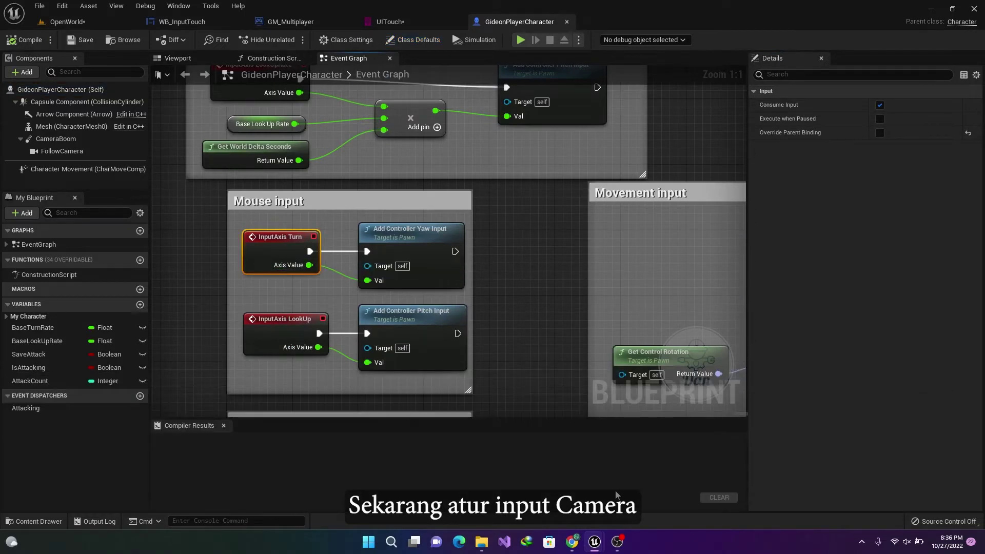
{"action": "mouse_move", "coordinate": [594, 547]}
{"action": "left_click", "coordinate": [649, 488]}
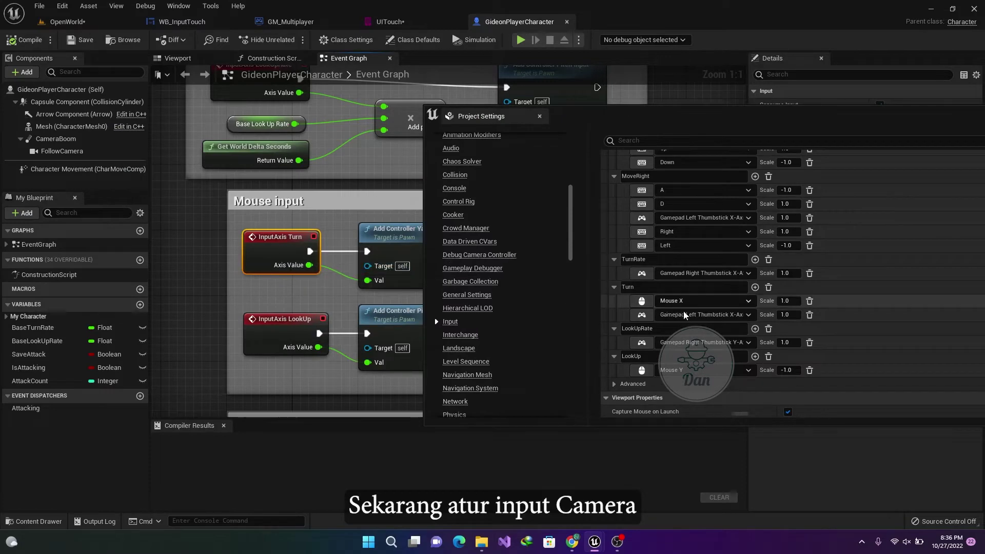
Play OpenWorld, steer Gideon with the on-screen joystick, and stop the session
{"action": "left_click", "coordinate": [67, 22]}
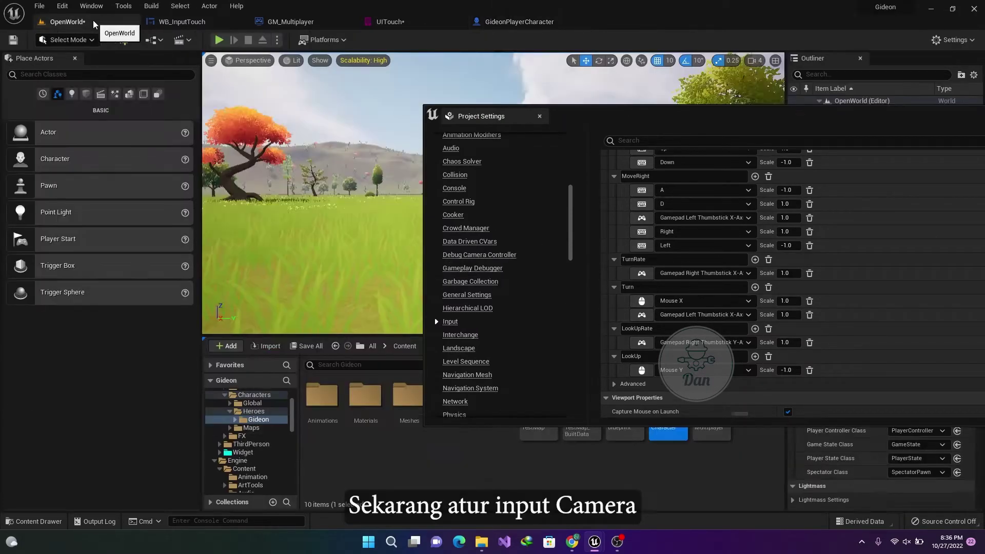
{"action": "left_click", "coordinate": [218, 41]}
{"action": "left_click_drag", "start_coordinate": [883, 117], "coordinate": [556, 215]}
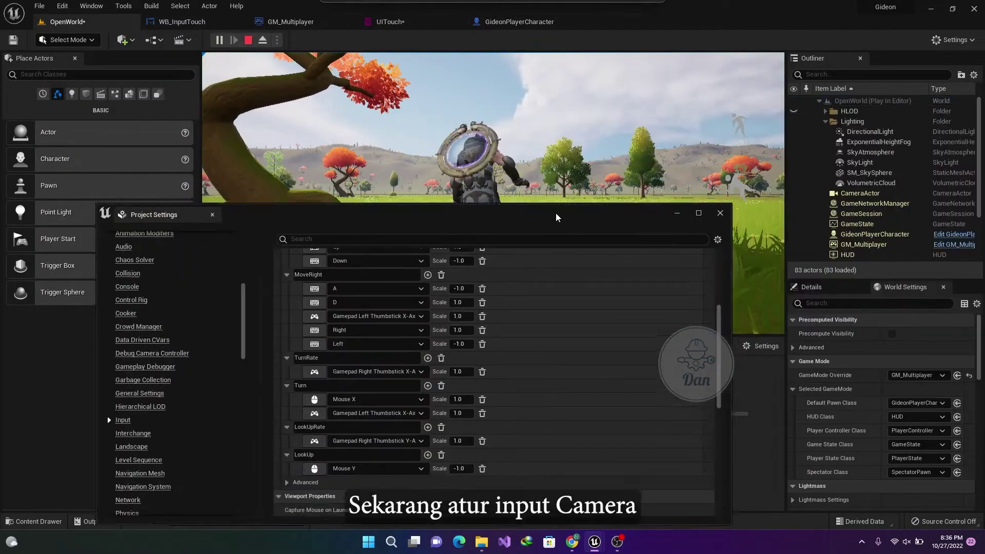
{"action": "left_click", "coordinate": [600, 240]}
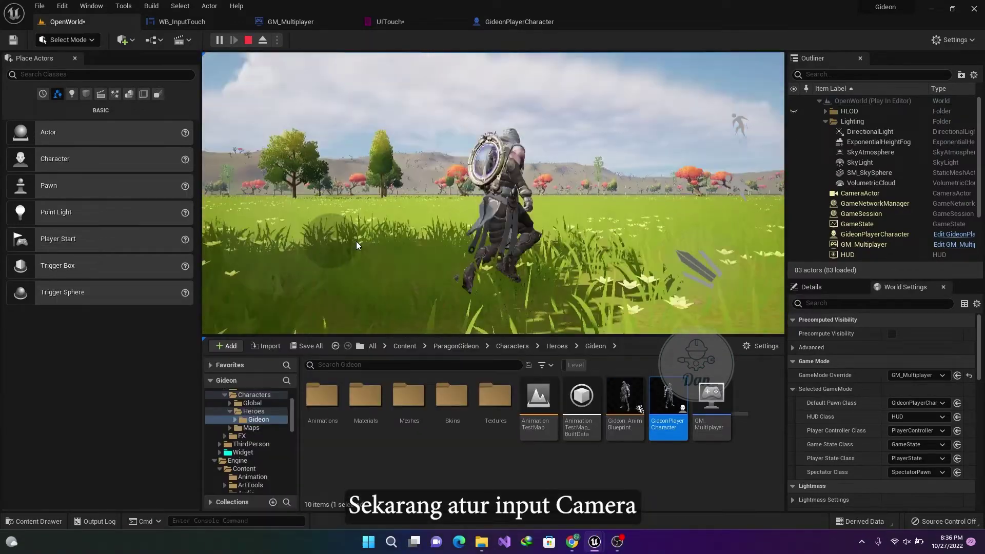
{"action": "mouse_move", "coordinate": [356, 241]}
{"action": "left_mouse_down"}
{"action": "mouse_move", "coordinate": [202, 155]}
{"action": "mouse_move", "coordinate": [338, 139]}
{"action": "mouse_move", "coordinate": [273, 304]}
{"action": "left_mouse_up"}
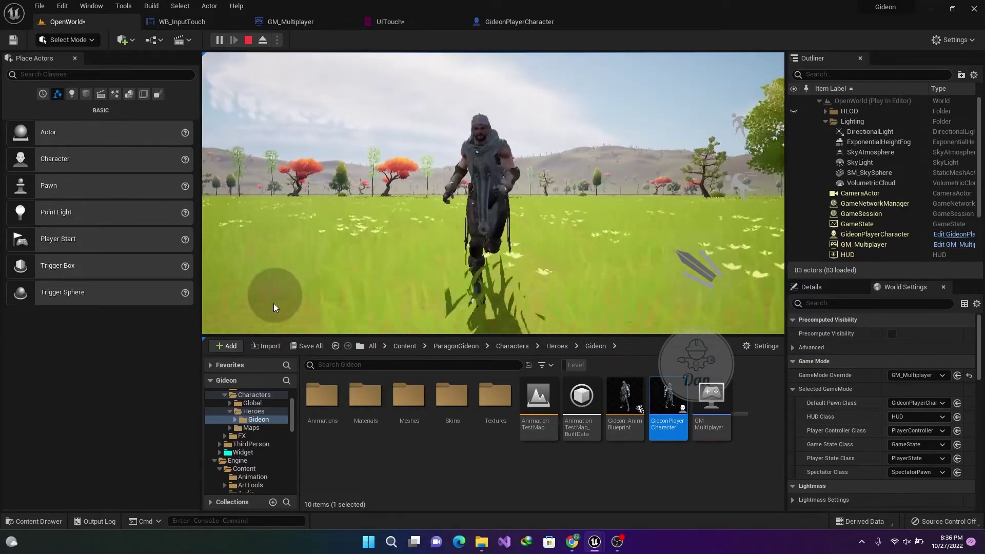
{"action": "key", "text": "Escape"}
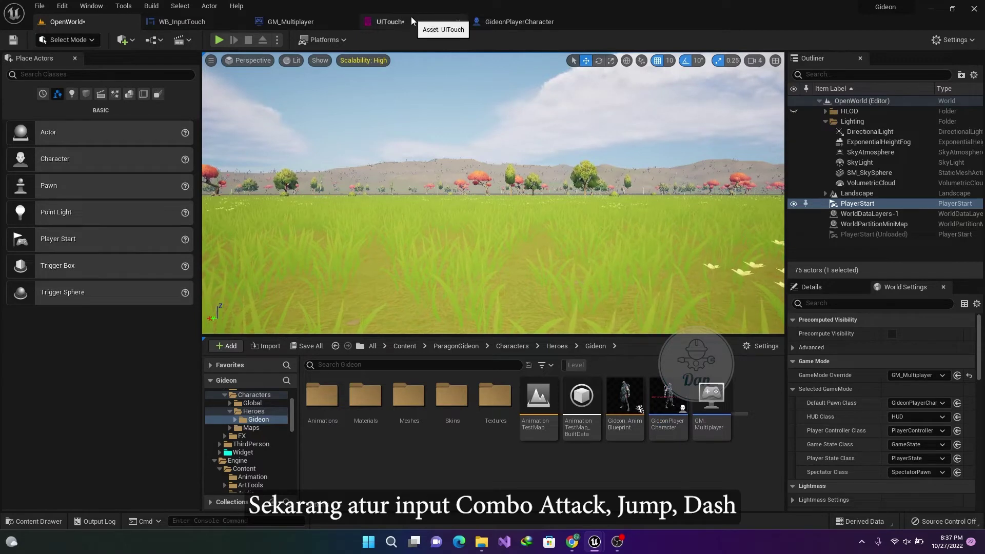
Delete the Gamepad Face Button Left event from GideonPlayerCharacter's simple attack setup
{"action": "left_click", "coordinate": [519, 20]}
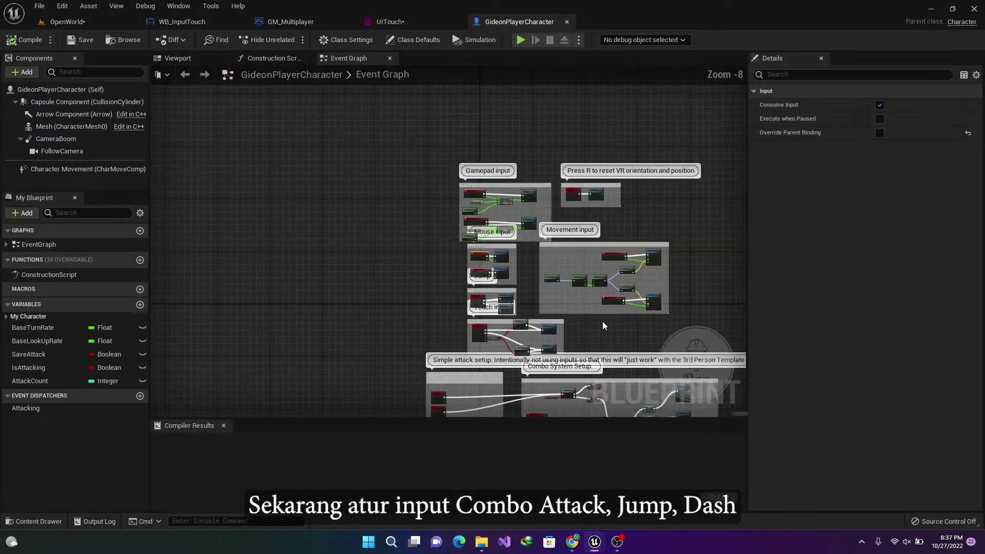
{"action": "right_click_drag", "start_coordinate": [527, 263], "coordinate": [518, 156]}
{"action": "scroll", "coordinate": [382, 254], "scroll_direction": "up", "scroll_amount": 3}
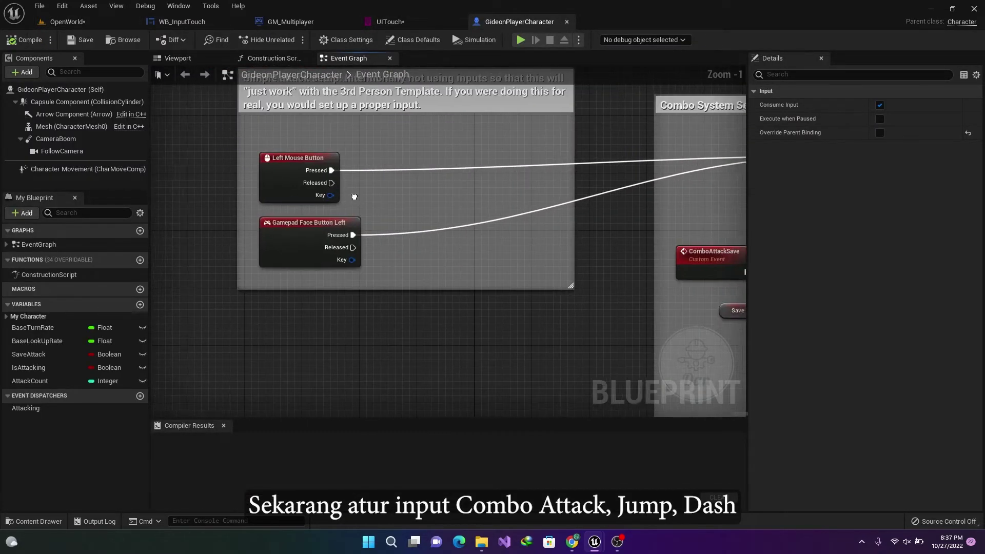
{"action": "scroll", "coordinate": [571, 231], "scroll_direction": "down", "scroll_amount": 3}
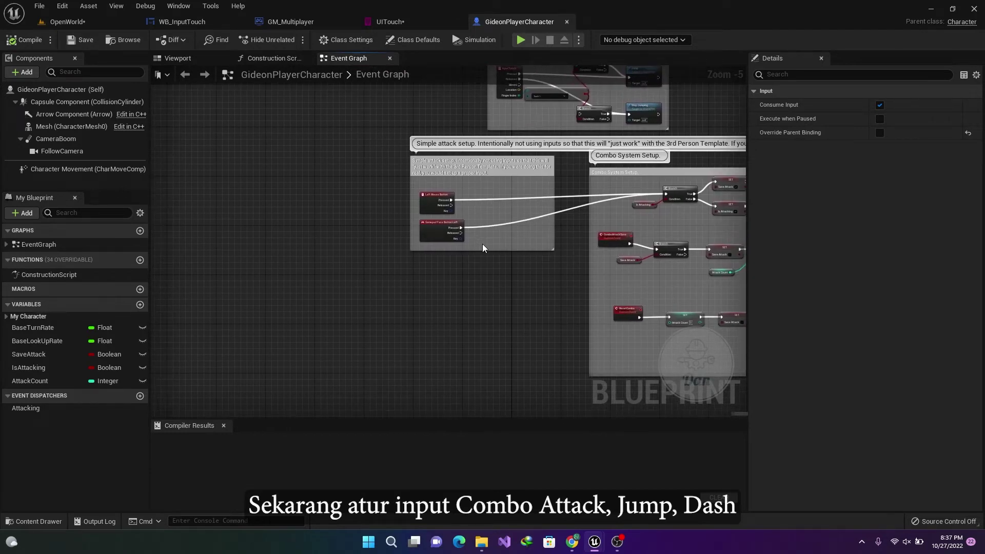
{"action": "left_click", "coordinate": [440, 223]}
{"action": "key", "text": "Delete"}
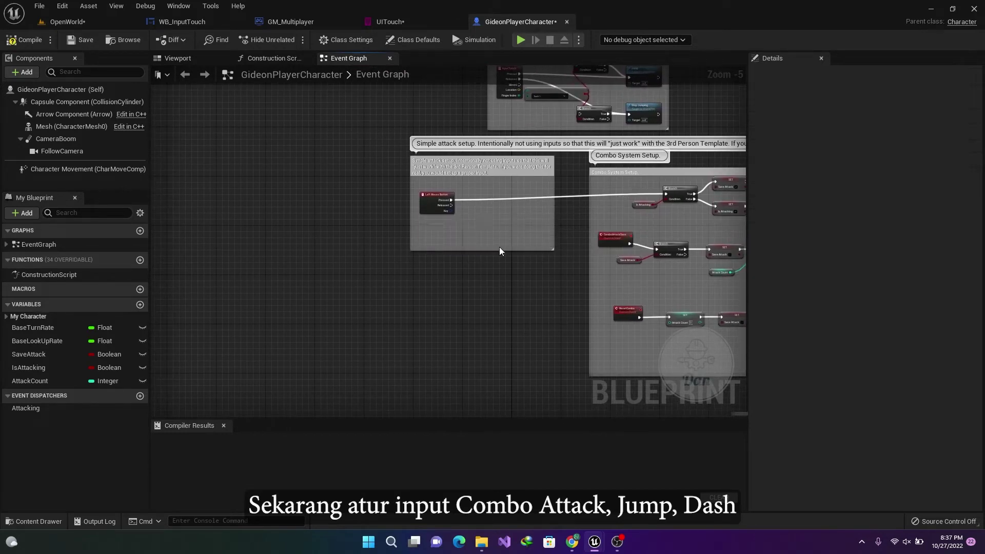
Break all links on the Left Mouse Button event's Pressed pin
{"action": "scroll", "coordinate": [501, 249], "scroll_direction": "up", "scroll_amount": 3}
{"action": "right_click_drag", "start_coordinate": [503, 217], "coordinate": [400, 217]}
{"action": "right_click", "coordinate": [311, 185]}
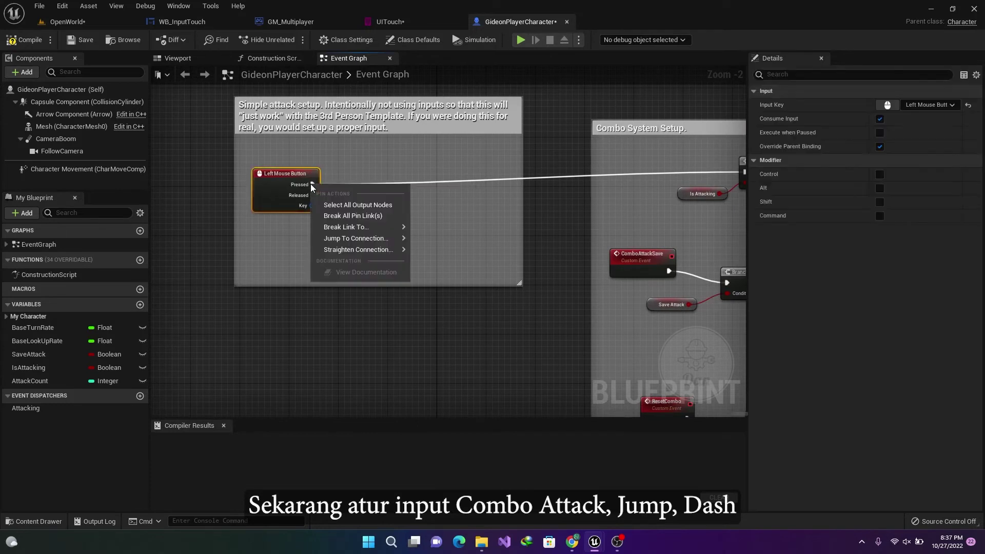
{"action": "left_click", "coordinate": [352, 216]}
{"action": "left_click_drag", "start_coordinate": [312, 184], "coordinate": [392, 188]}
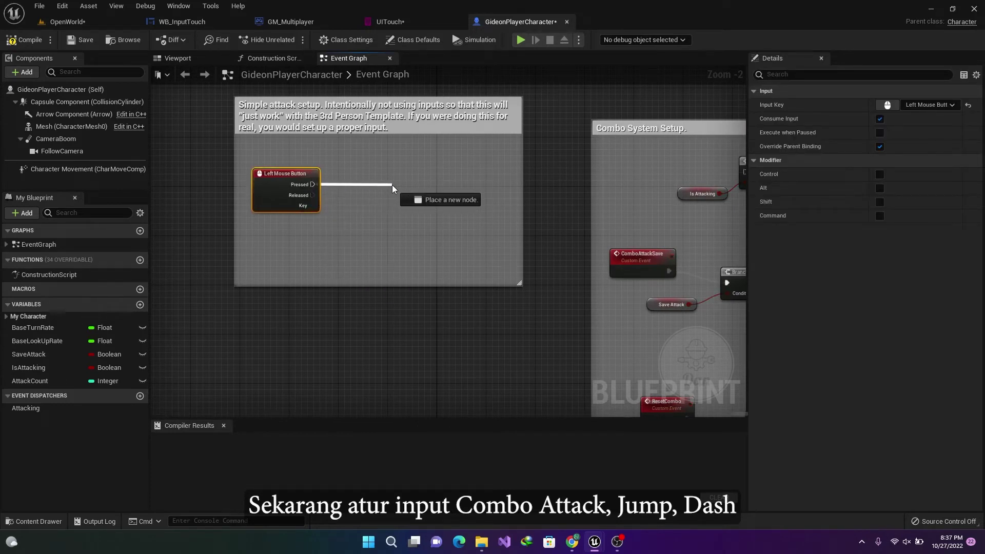
{"action": "left_click", "coordinate": [350, 212]}
In WB_InputTouch's graph, add Get All Actors Of Class with Actor Class set to GideonPlayerCharacter
{"action": "left_click", "coordinate": [295, 23]}
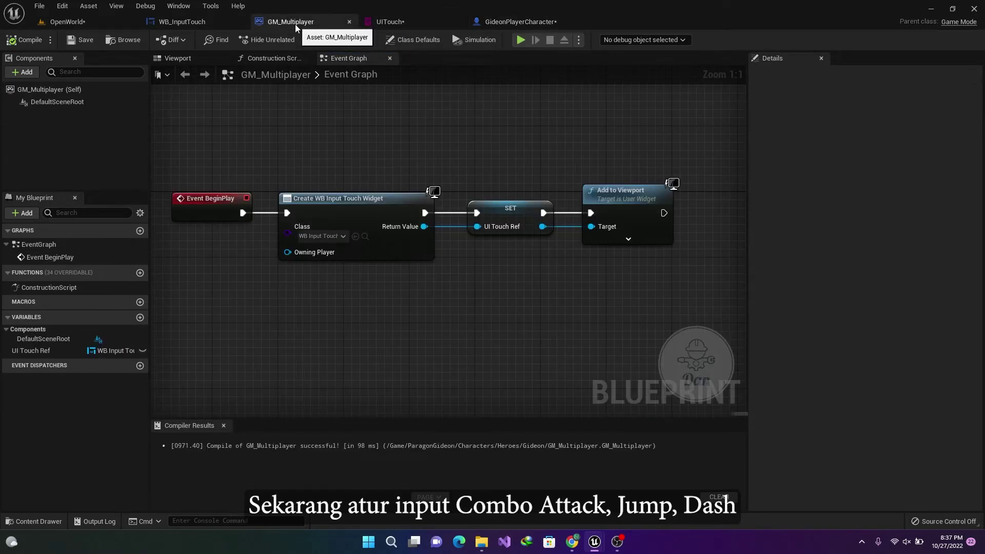
{"action": "left_click", "coordinate": [204, 19]}
{"action": "left_click", "coordinate": [946, 45]}
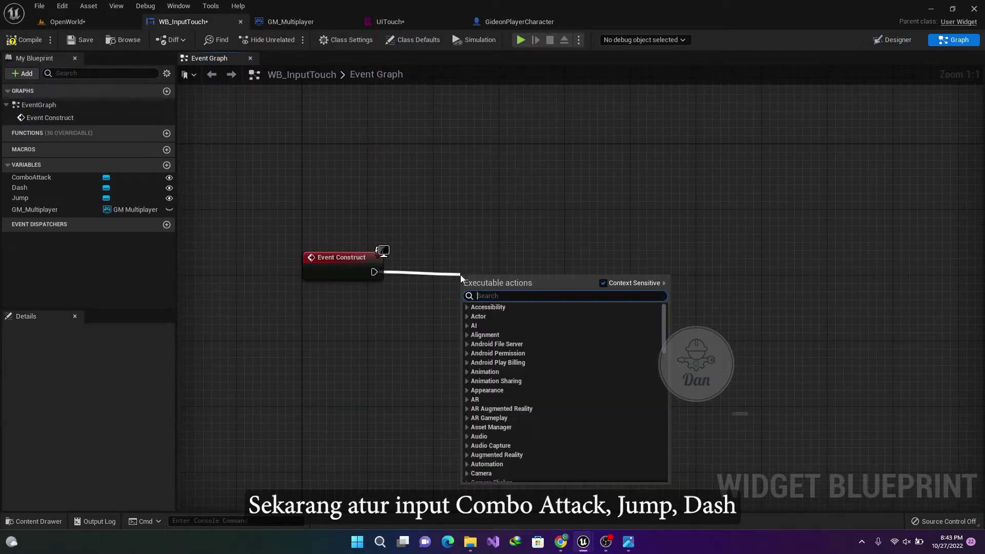
{"action": "type", "text": "get all actors"}
{"action": "key", "text": "Return"}
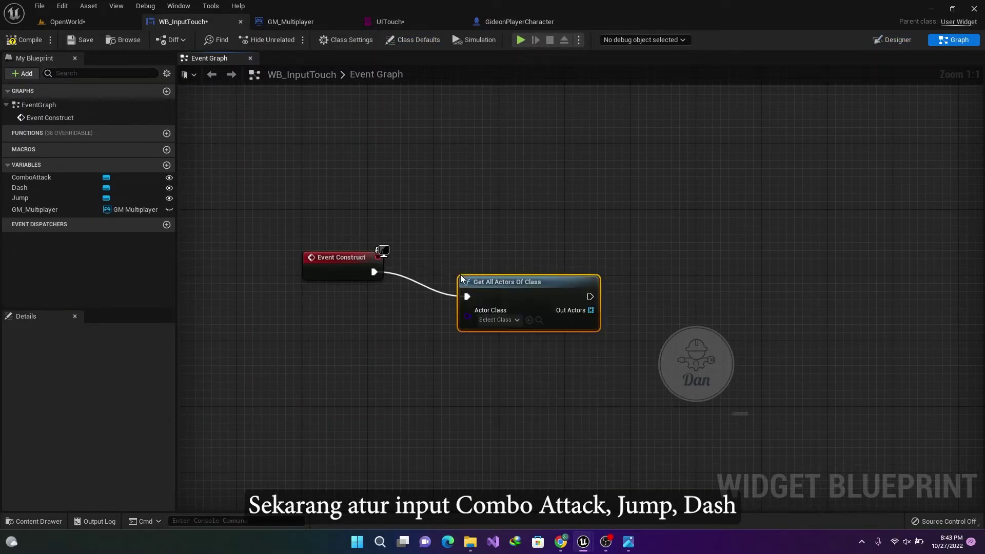
{"action": "left_click", "coordinate": [515, 320]}
{"action": "type", "text": "Gideon"}
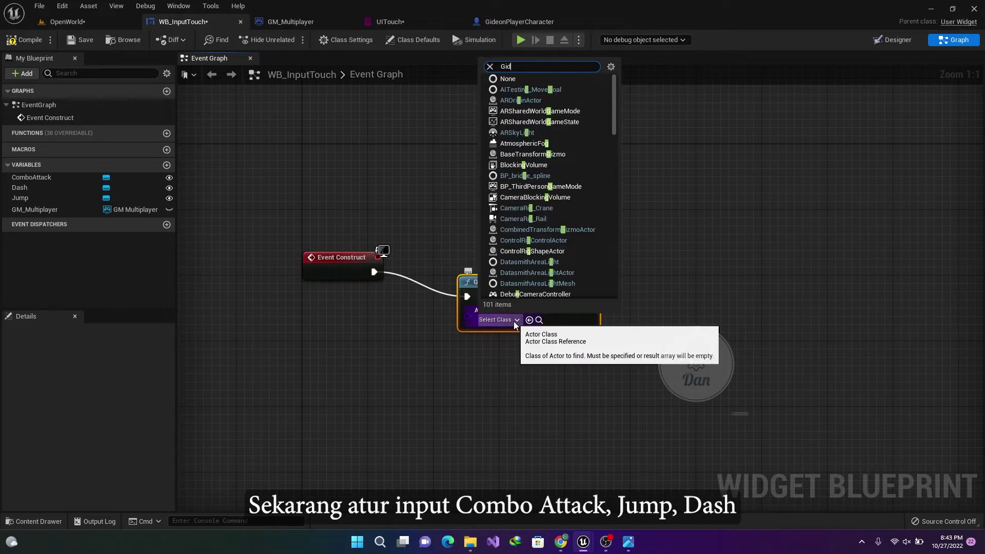
{"action": "left_click", "coordinate": [530, 358]}
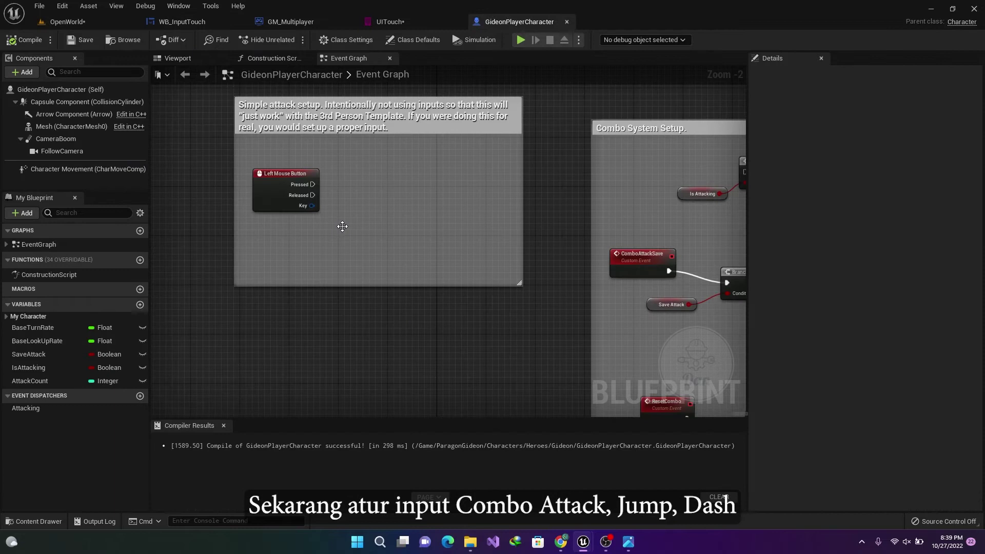
Pull a wire from Left Mouse Button's Pressed pin, then dismiss the action search
{"action": "scroll", "coordinate": [342, 227], "scroll_direction": "down", "scroll_amount": 5}
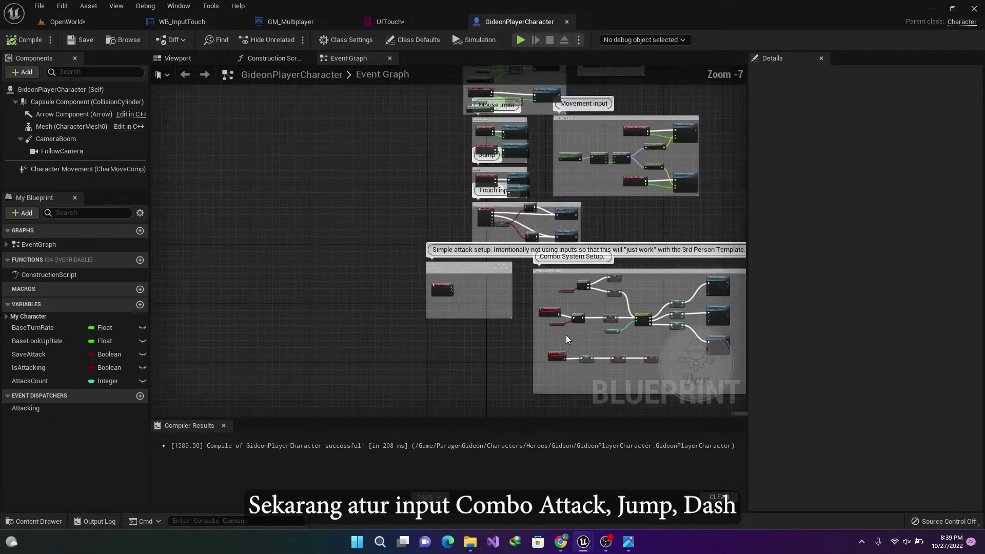
{"action": "scroll", "coordinate": [318, 255], "scroll_direction": "up", "scroll_amount": 5}
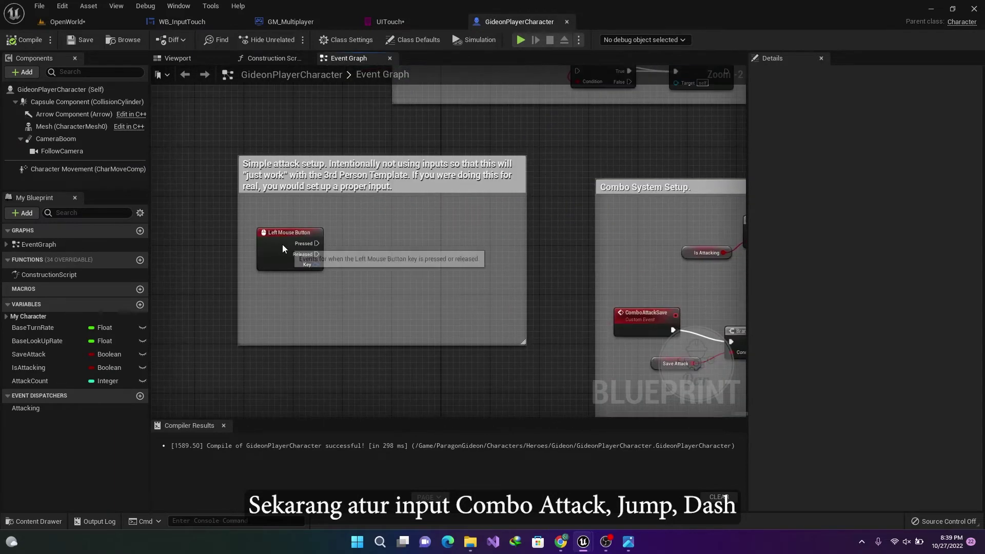
{"action": "left_click", "coordinate": [279, 221]}
{"action": "left_click_drag", "start_coordinate": [311, 225], "coordinate": [370, 226]}
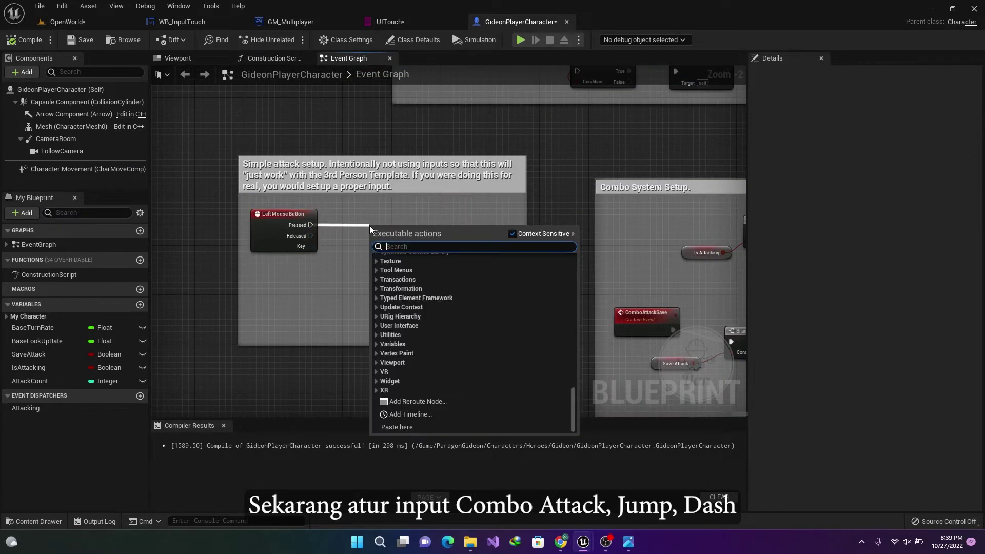
{"action": "type", "text": "custom"}
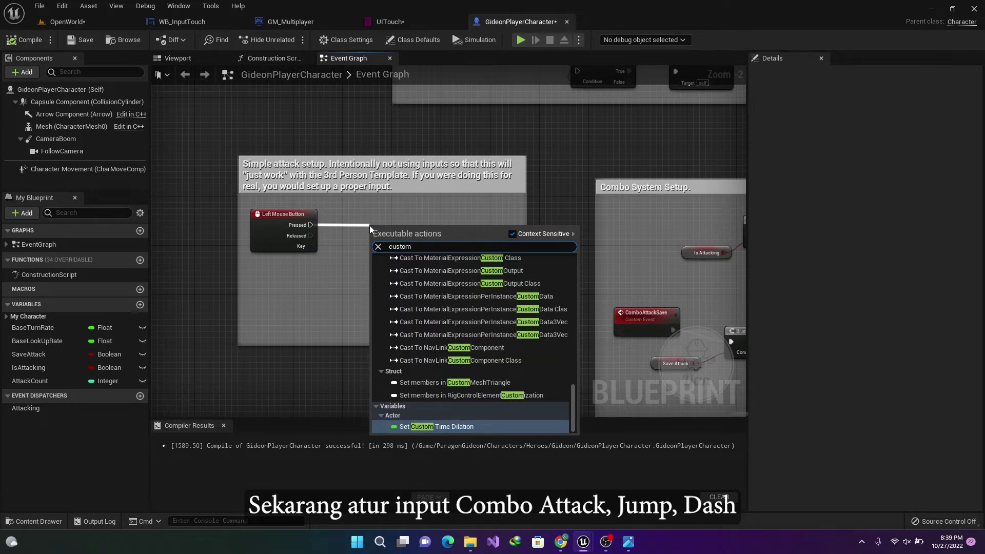
{"action": "left_click", "coordinate": [359, 254]}
{"action": "right_click_drag", "start_coordinate": [594, 271], "coordinate": [533, 272]}
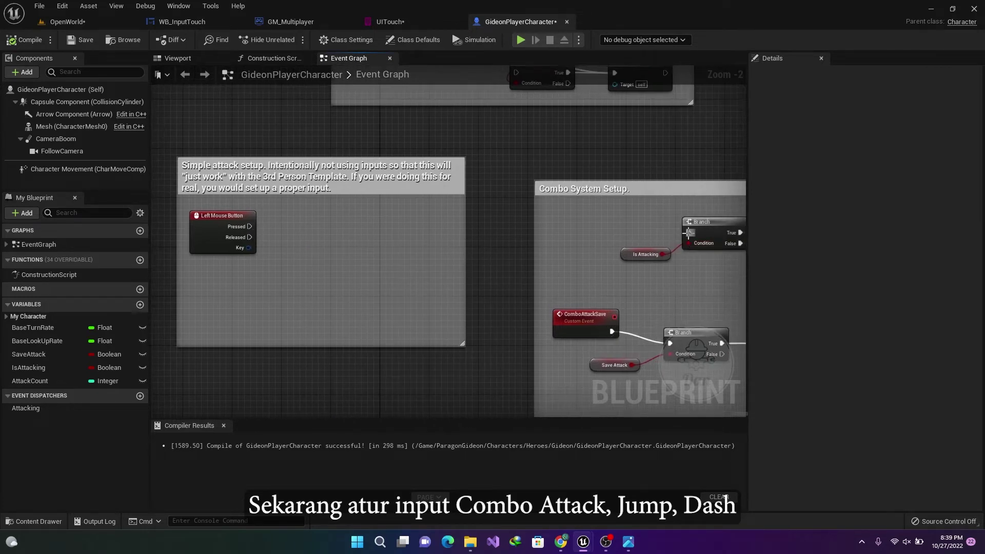
Add a custom event named ComboAttack feeding the combo system's Branch
{"action": "left_click_drag", "start_coordinate": [689, 233], "coordinate": [402, 232]}
{"action": "type", "text": "Custom"}
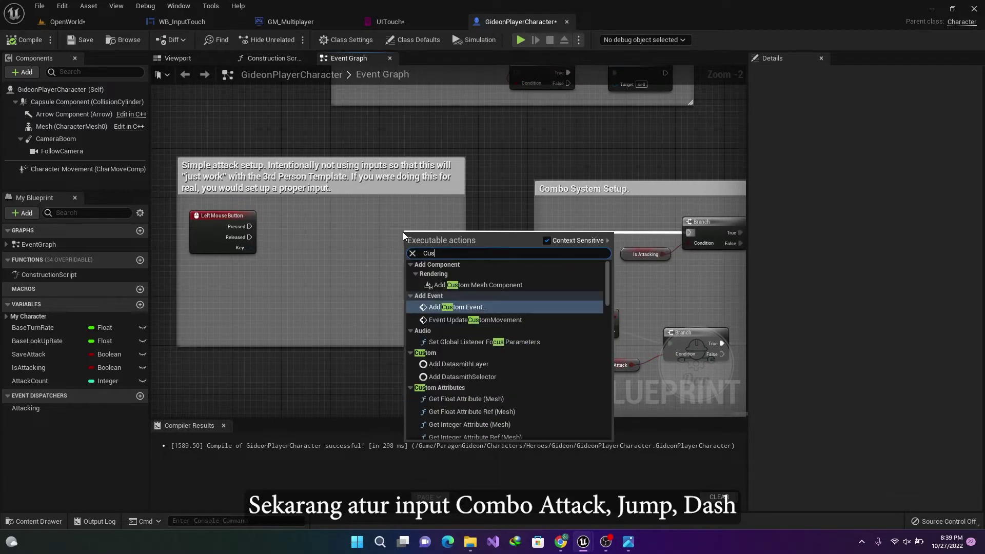
{"action": "scroll", "coordinate": [402, 232], "scroll_direction": "up", "scroll_amount": 1}
{"action": "left_click", "coordinate": [453, 308]}
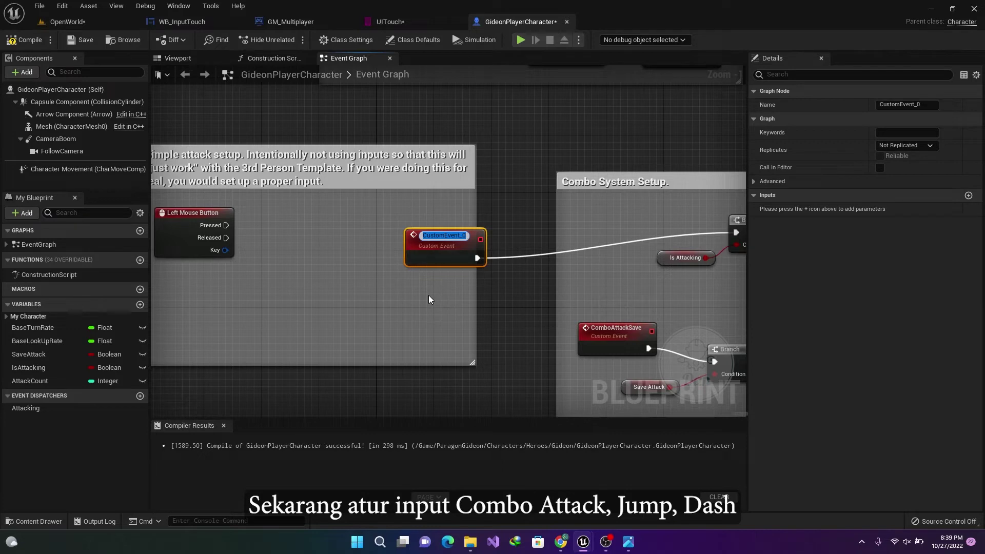
{"action": "type", "text": "Com"}
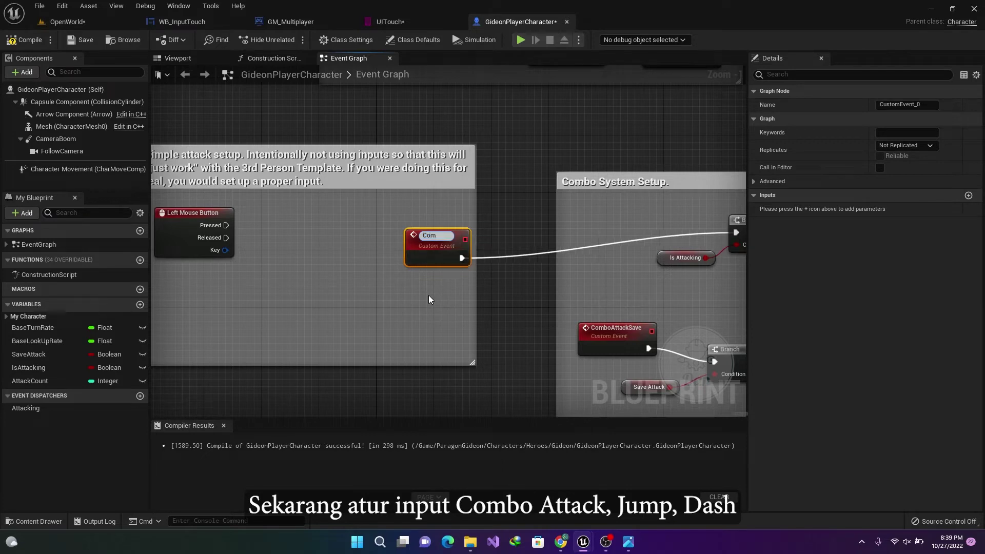
{"action": "type", "text": "boAttack"}
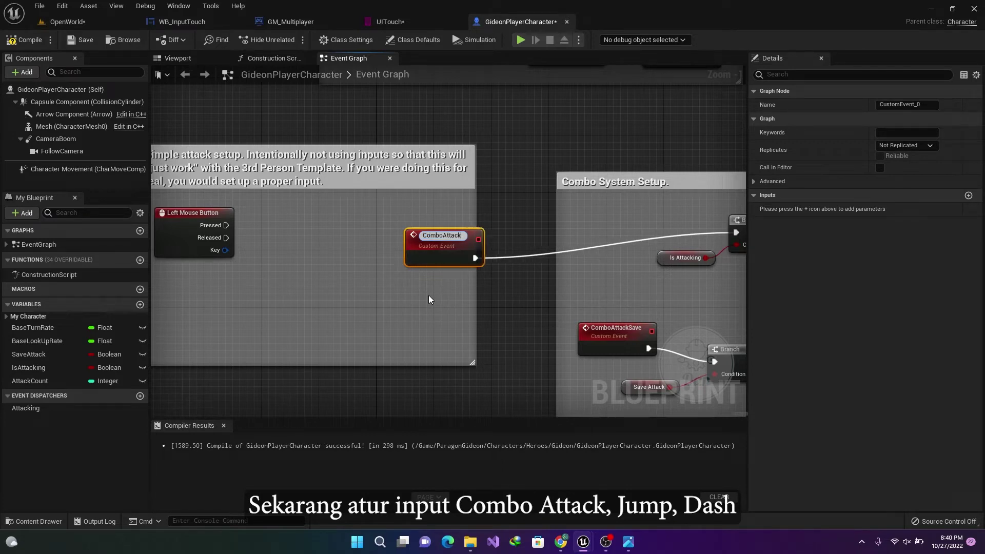
{"action": "key", "text": "Return"}
Move the ComboAttack event down-left and delete the Left Mouse Button event
{"action": "mouse_move", "coordinate": [420, 244]}
{"action": "left_mouse_down"}
{"action": "mouse_move", "coordinate": [377, 294]}
{"action": "mouse_move", "coordinate": [356, 298]}
{"action": "left_mouse_up"}
{"action": "left_click_drag", "start_coordinate": [245, 272], "coordinate": [211, 221]}
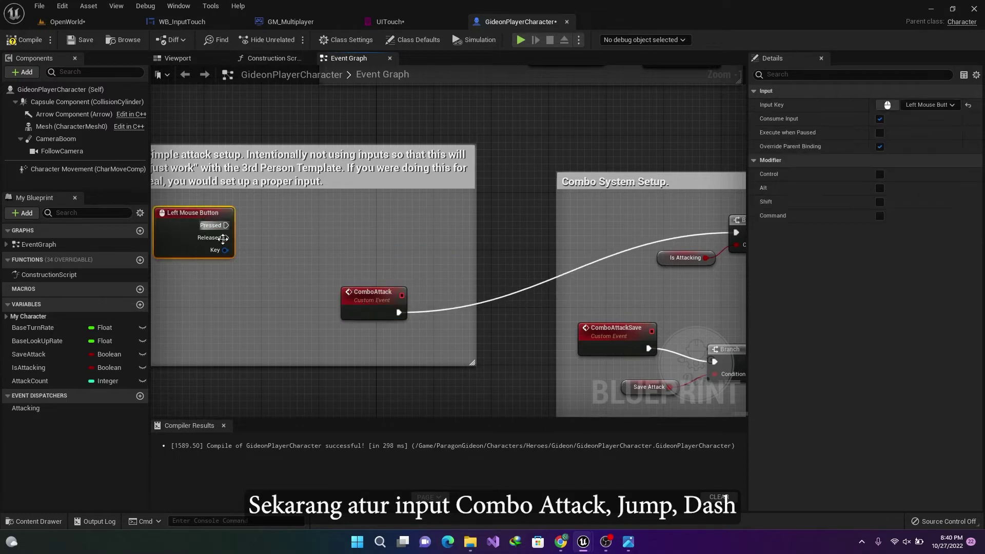
{"action": "key", "text": "Delete"}
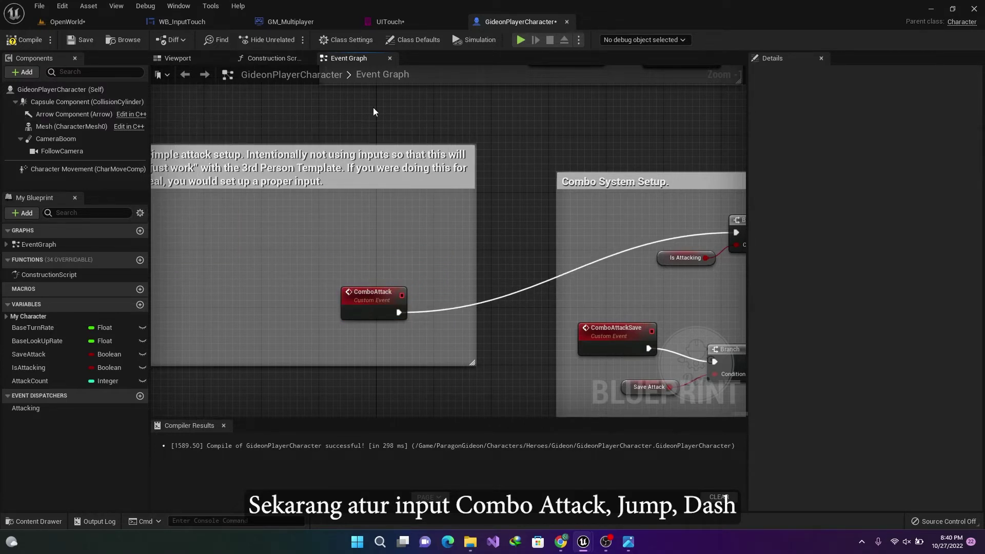
{"action": "left_click", "coordinate": [62, 6]}
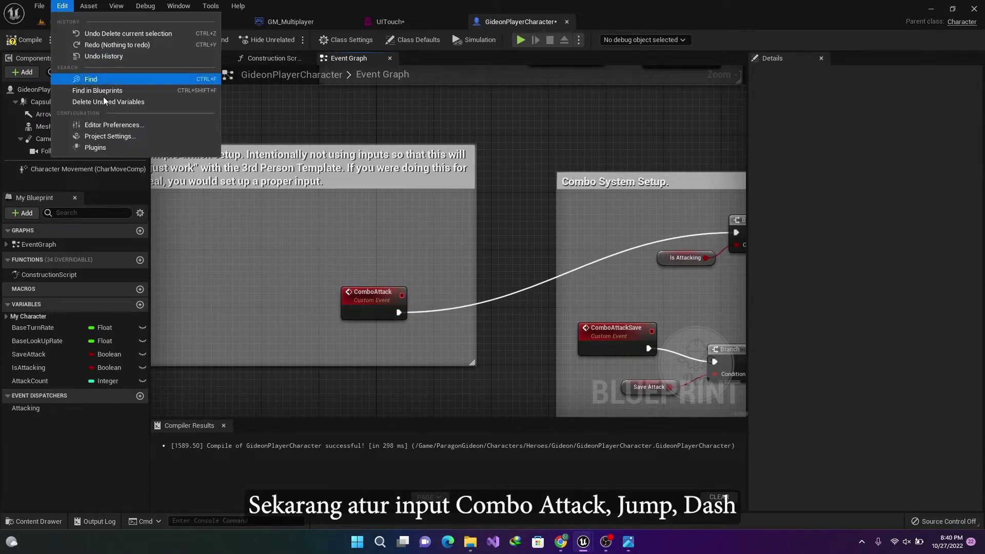
Open Project Settings > Input and collapse the six axis mappings from MoveForward to LookUp
{"action": "left_click", "coordinate": [114, 136]}
{"action": "left_click", "coordinate": [40, 450]}
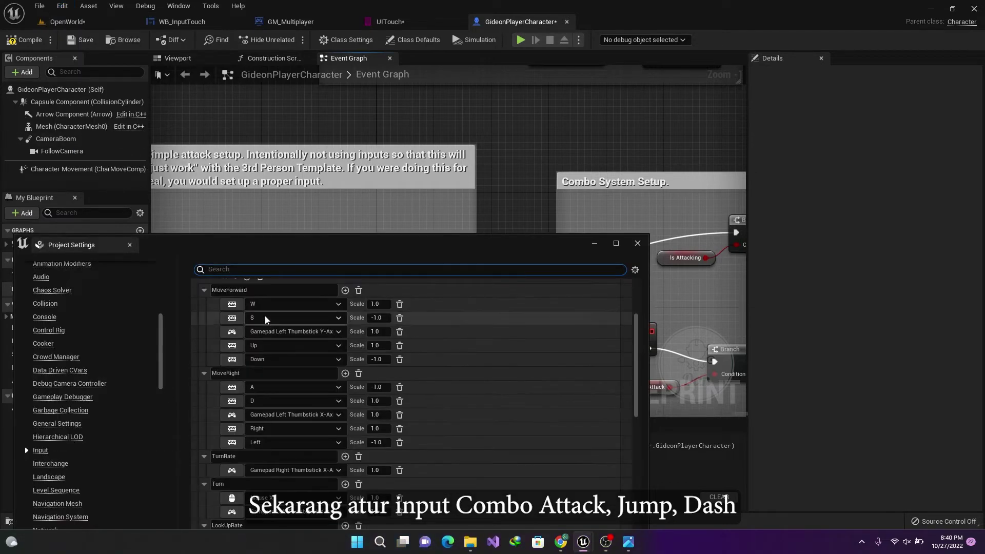
{"action": "left_click_drag", "start_coordinate": [220, 245], "coordinate": [367, 138]}
{"action": "scroll", "coordinate": [359, 257], "scroll_direction": "up", "scroll_amount": 3}
{"action": "left_click", "coordinate": [352, 249]}
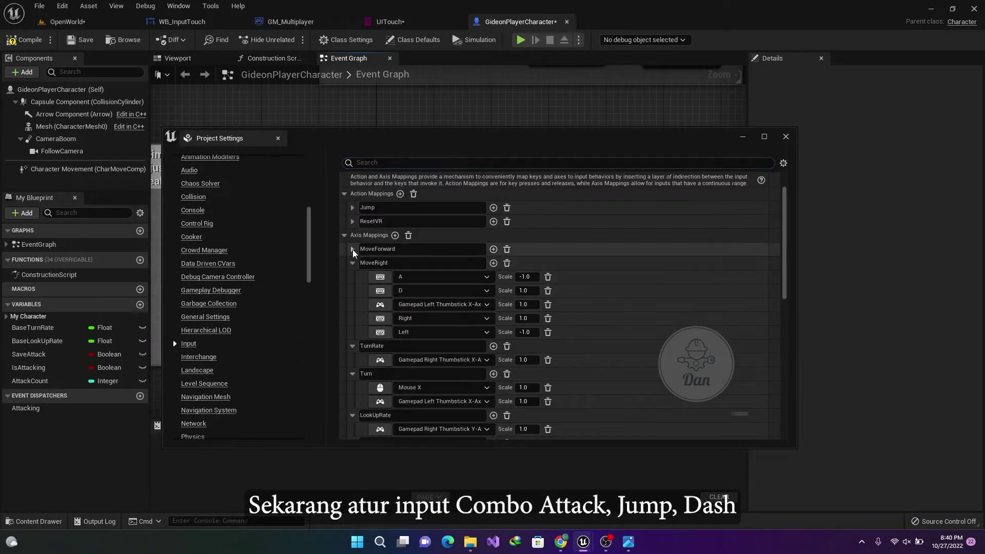
{"action": "left_click", "coordinate": [353, 262]}
{"action": "left_click", "coordinate": [352, 277]}
{"action": "left_click", "coordinate": [352, 291]}
{"action": "left_click", "coordinate": [352, 304]}
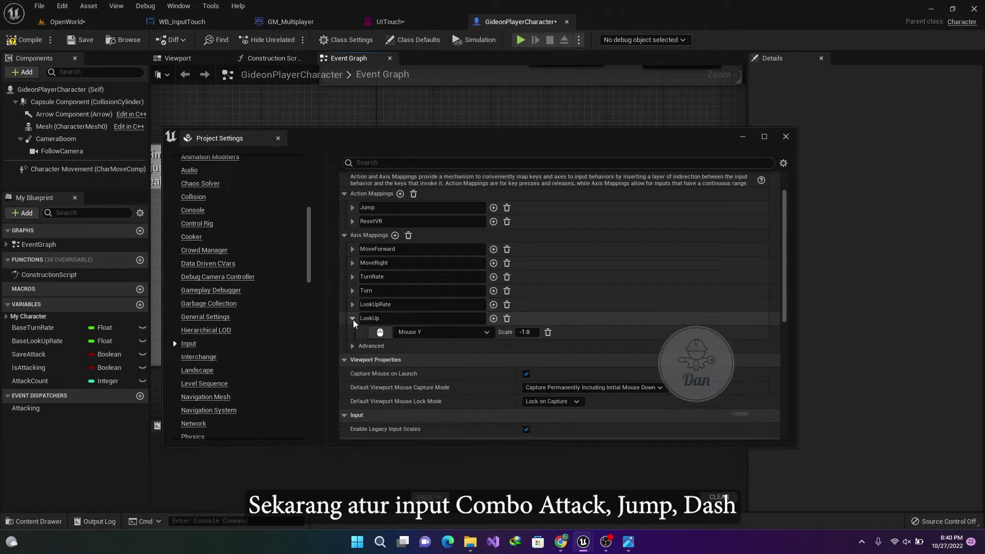
{"action": "left_click", "coordinate": [353, 318]}
Add an AttackCombo action mapping bound to Left Mouse Button
{"action": "left_click", "coordinate": [400, 193]}
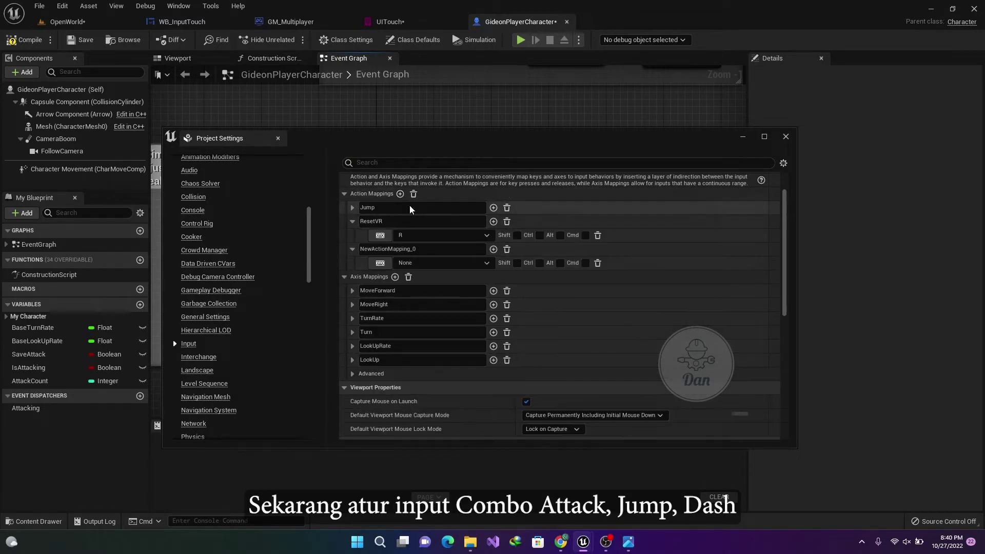
{"action": "left_click", "coordinate": [404, 248]}
{"action": "type", "text": "AttackCombo"}
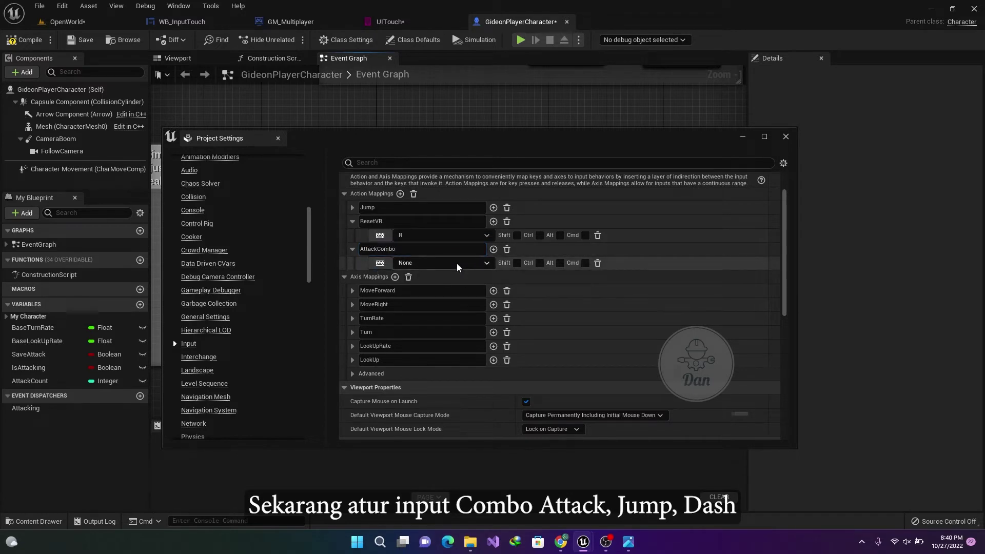
{"action": "left_click", "coordinate": [458, 267]}
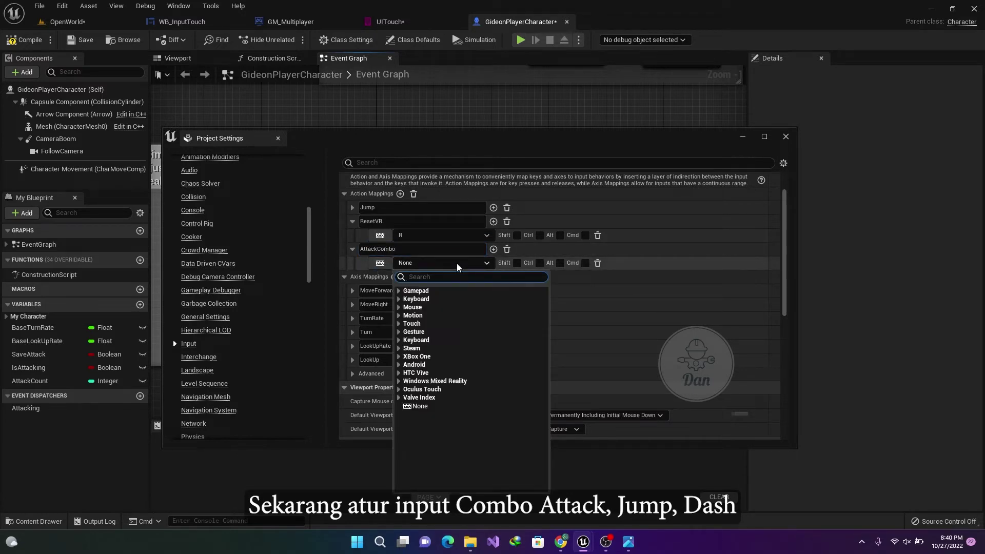
{"action": "left_click", "coordinate": [412, 307]}
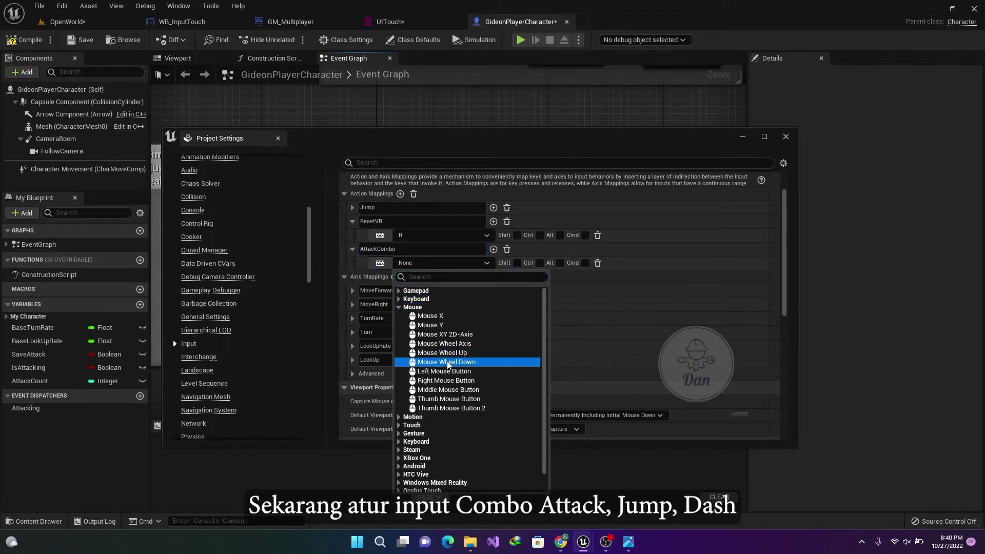
{"action": "left_click", "coordinate": [444, 371]}
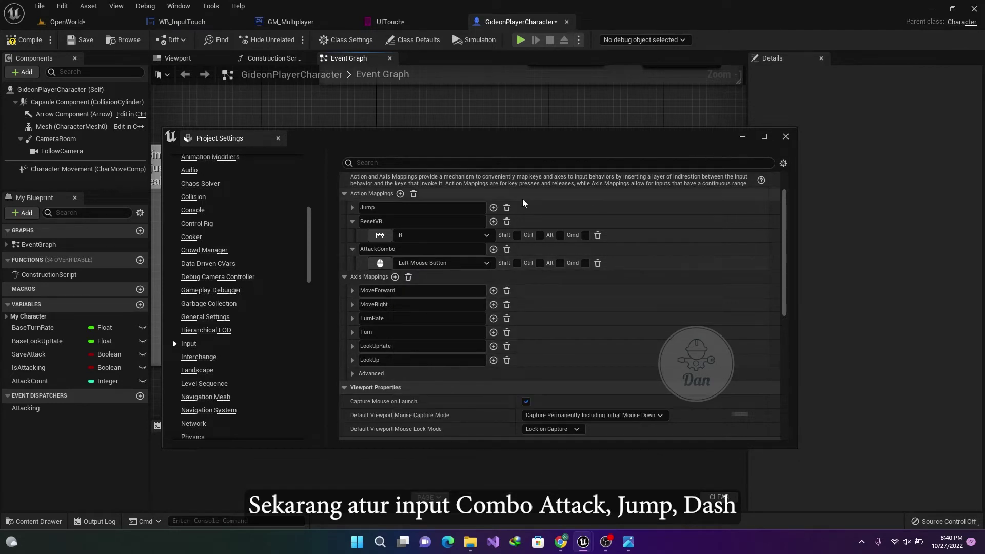
Add a Dash action mapping bound to the R key
{"action": "left_click", "coordinate": [400, 195]}
{"action": "type", "text": "Dash"}
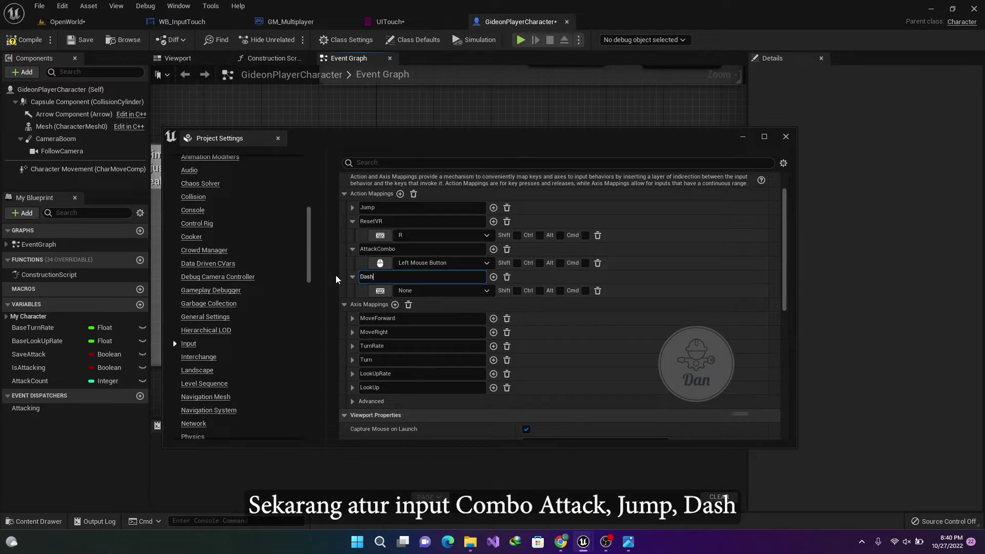
{"action": "left_click", "coordinate": [426, 291]}
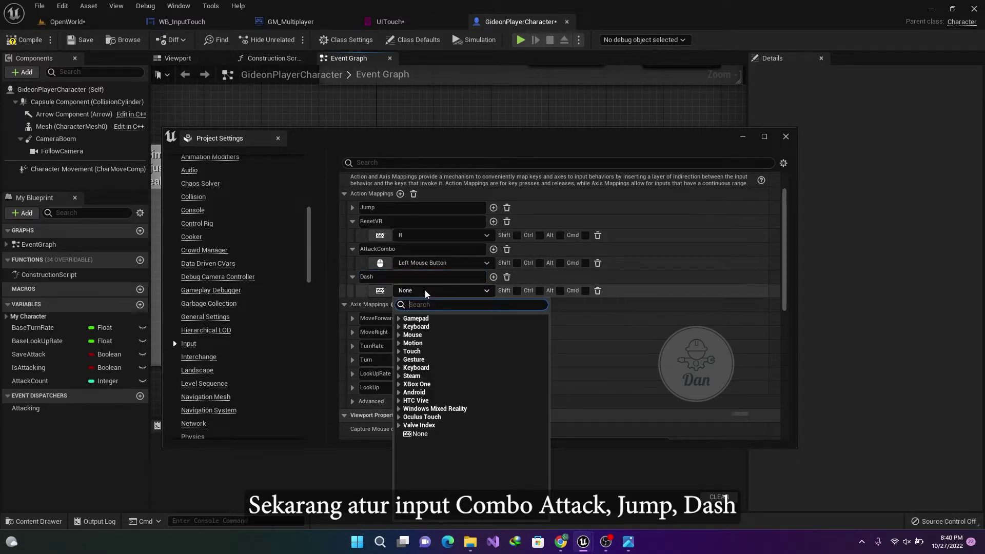
{"action": "type", "text": "R"}
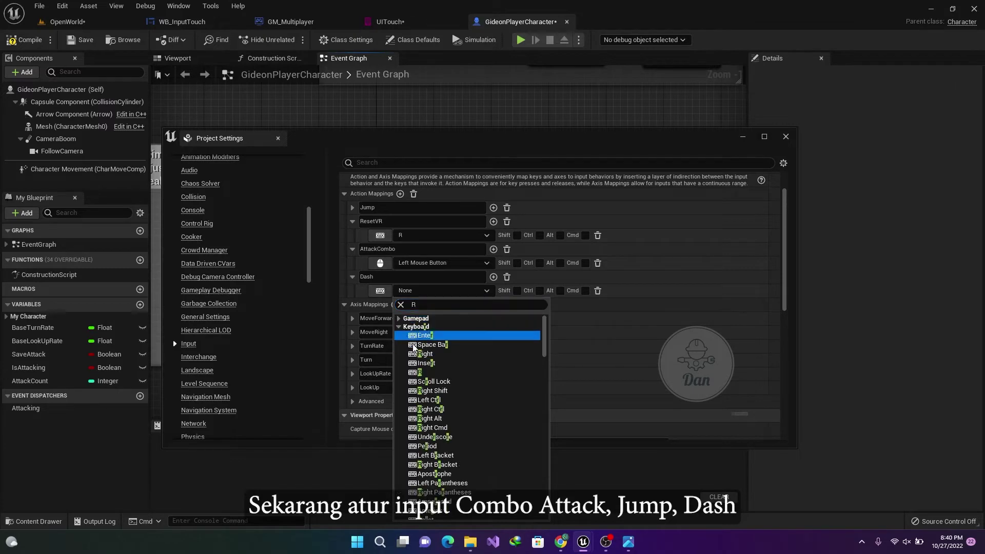
{"action": "left_click", "coordinate": [430, 373]}
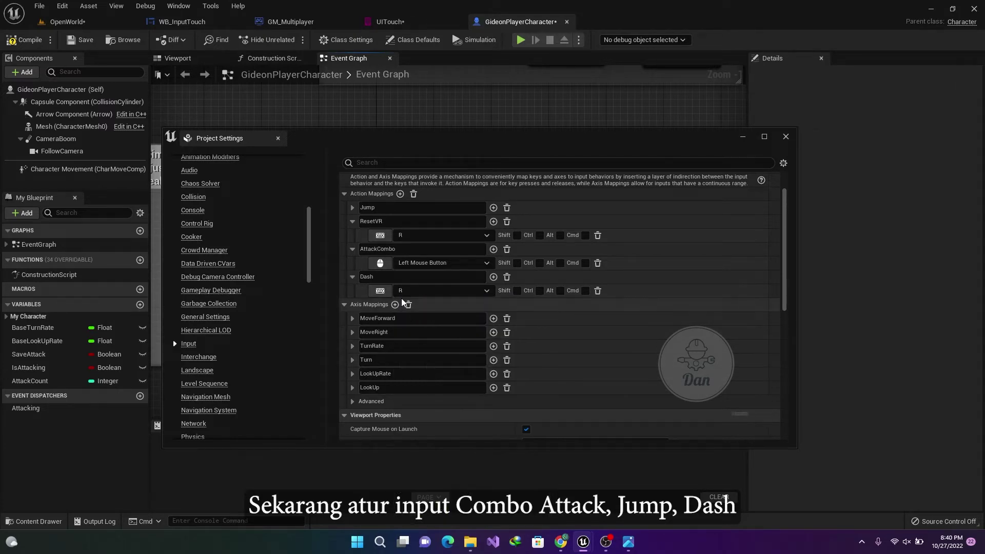
Recompile the character blueprint and place an InputAction AttackCombo event in the graph
{"action": "left_click", "coordinate": [741, 139]}
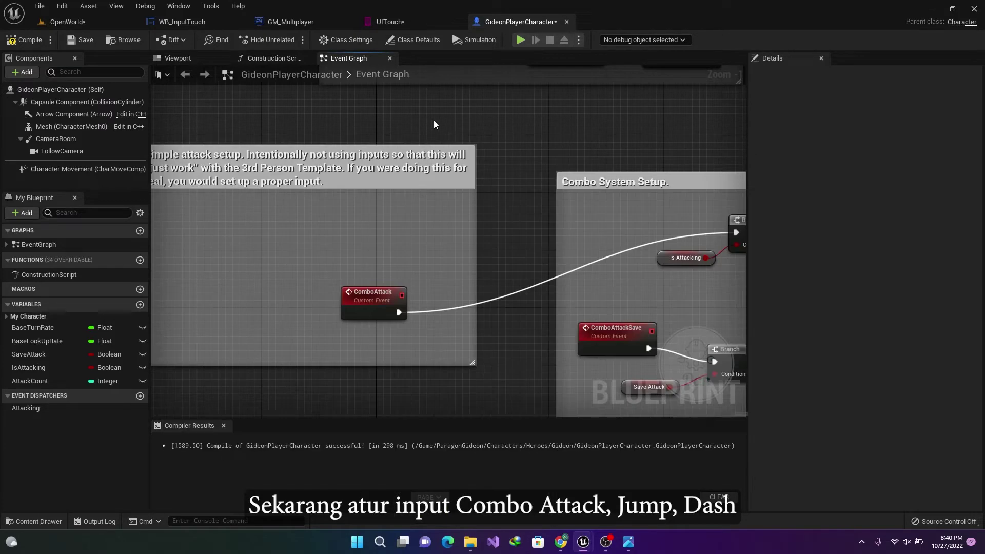
{"action": "left_click", "coordinate": [72, 40]}
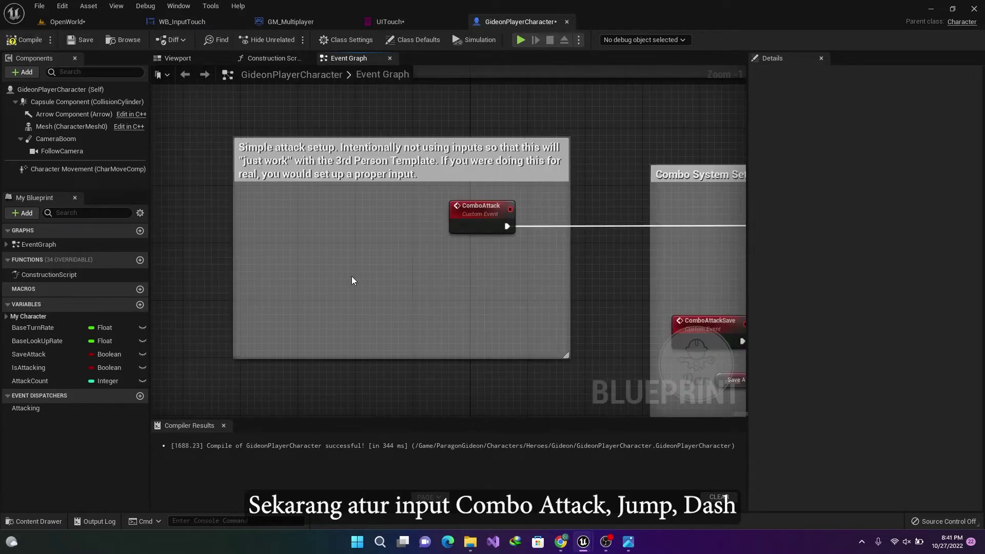
{"action": "right_click", "coordinate": [352, 276]}
{"action": "type", "text": "Action"}
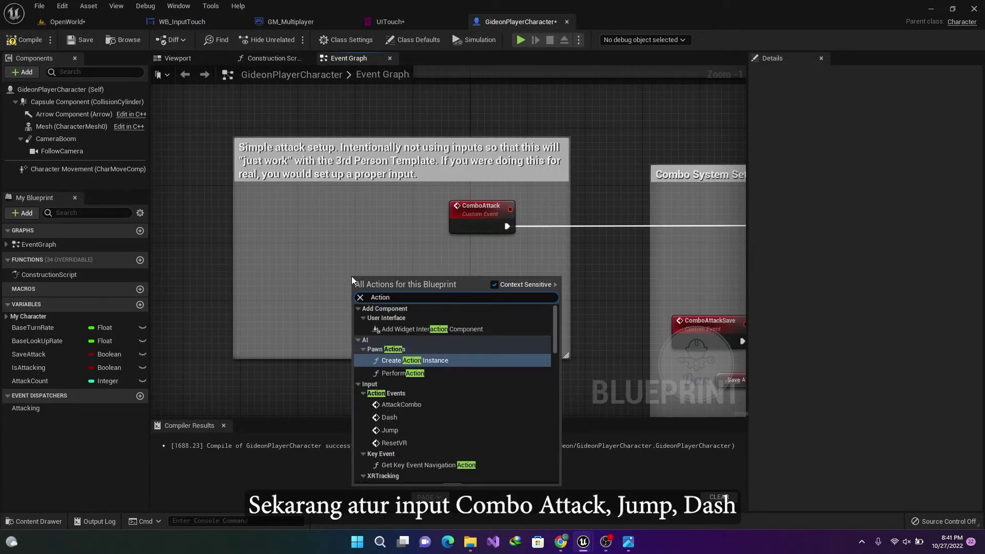
{"action": "left_click", "coordinate": [399, 403]}
Wire AttackCombo's Pressed output to a Combo Attack call, tidy both nodes, and compile
{"action": "mouse_move", "coordinate": [415, 308]}
{"action": "left_mouse_down"}
{"action": "mouse_move", "coordinate": [358, 300]}
{"action": "mouse_move", "coordinate": [441, 294]}
{"action": "left_mouse_up"}
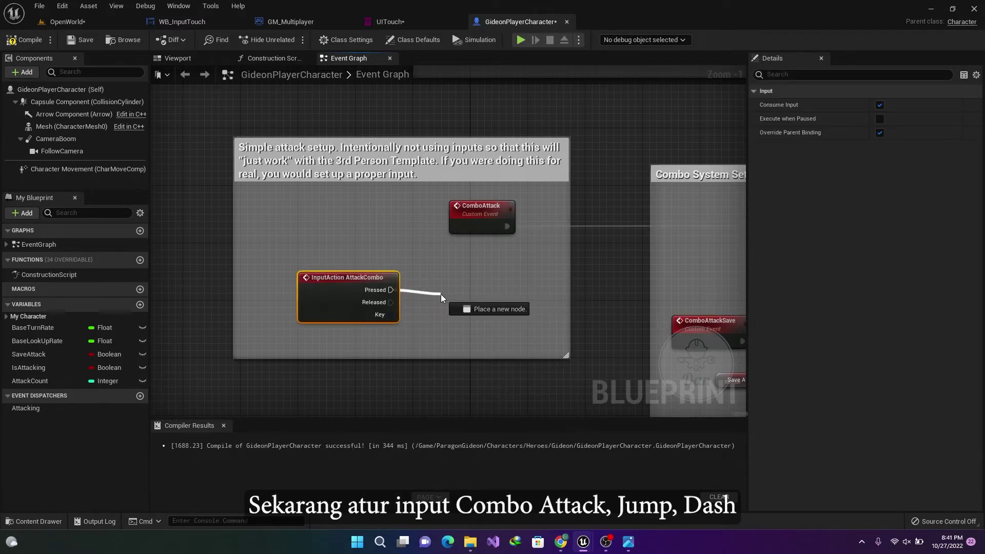
{"action": "type", "text": "Combo"}
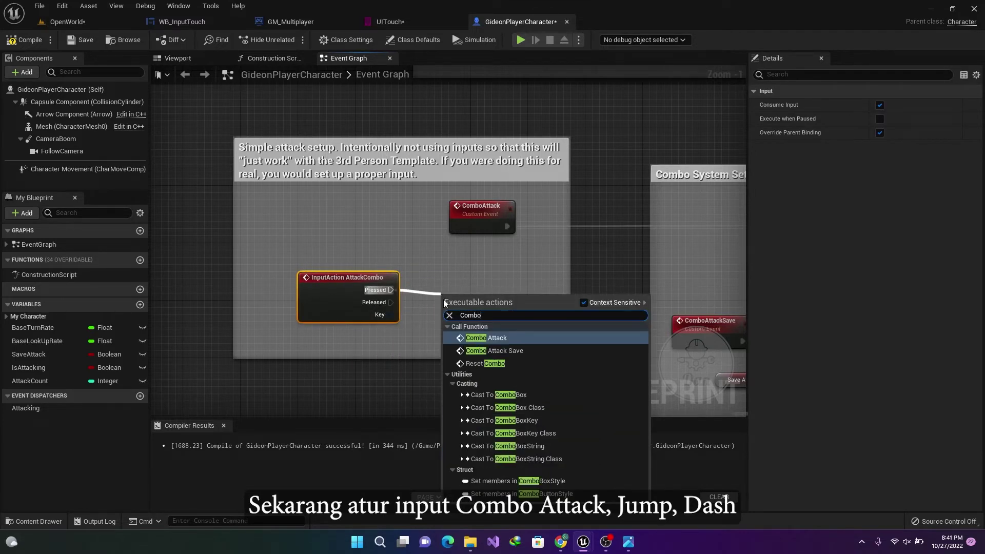
{"action": "left_click", "coordinate": [506, 339]}
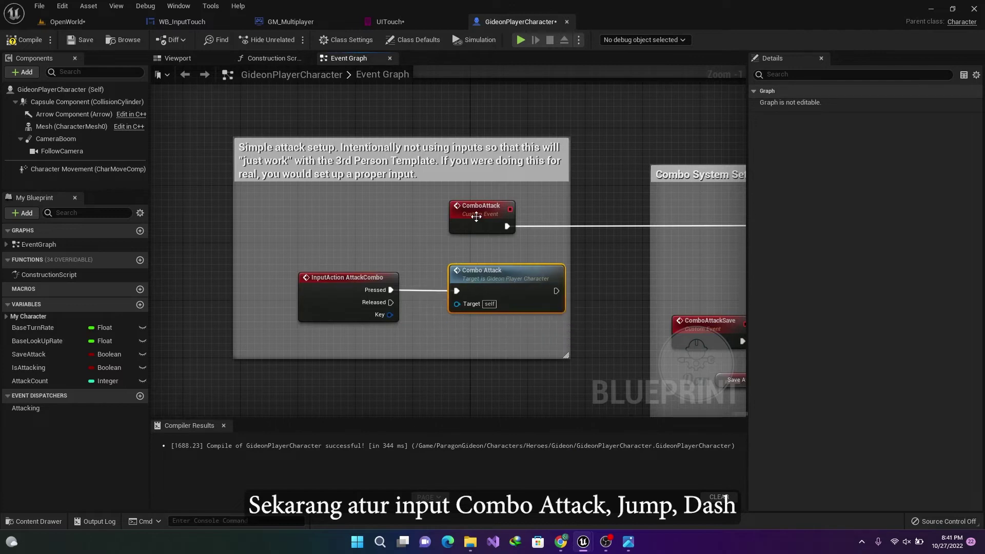
{"action": "left_click_drag", "start_coordinate": [485, 335], "coordinate": [390, 303]}
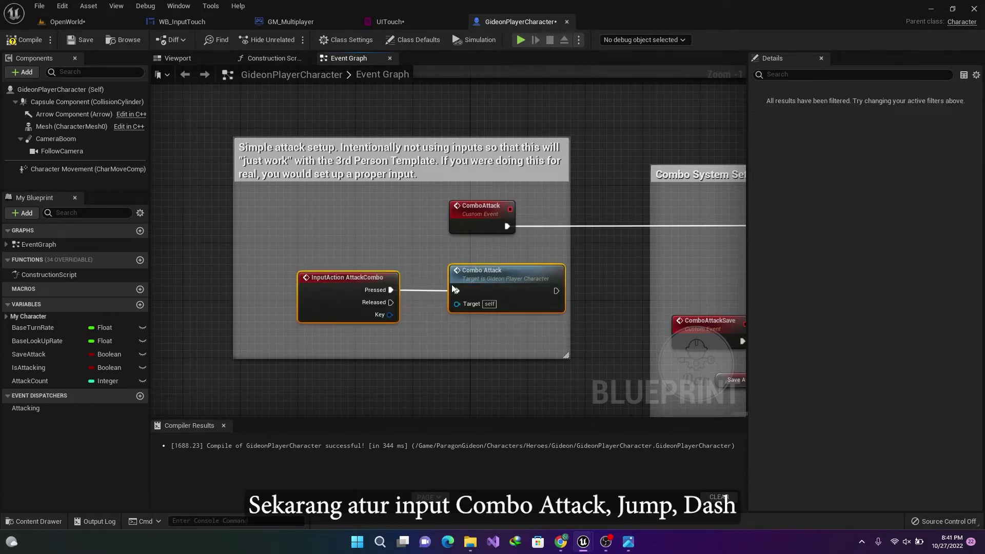
{"action": "left_click_drag", "start_coordinate": [494, 285], "coordinate": [458, 292]}
{"action": "left_click", "coordinate": [448, 329]}
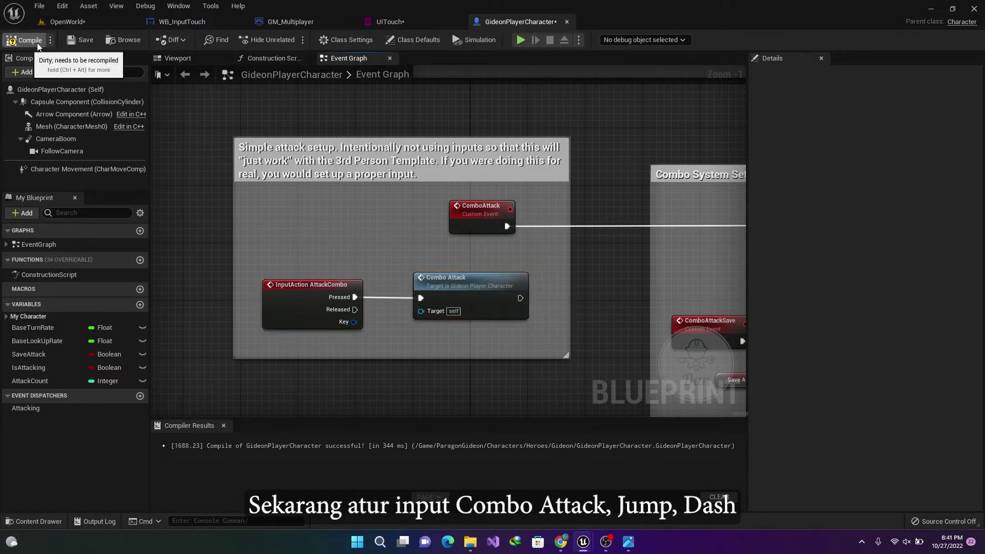
{"action": "left_click", "coordinate": [85, 42]}
Move the InputAction Jump node left and break its Pressed link to Jump
{"action": "scroll", "coordinate": [379, 247], "scroll_direction": "down", "scroll_amount": 4}
{"action": "right_click_drag", "start_coordinate": [448, 269], "coordinate": [423, 243]}
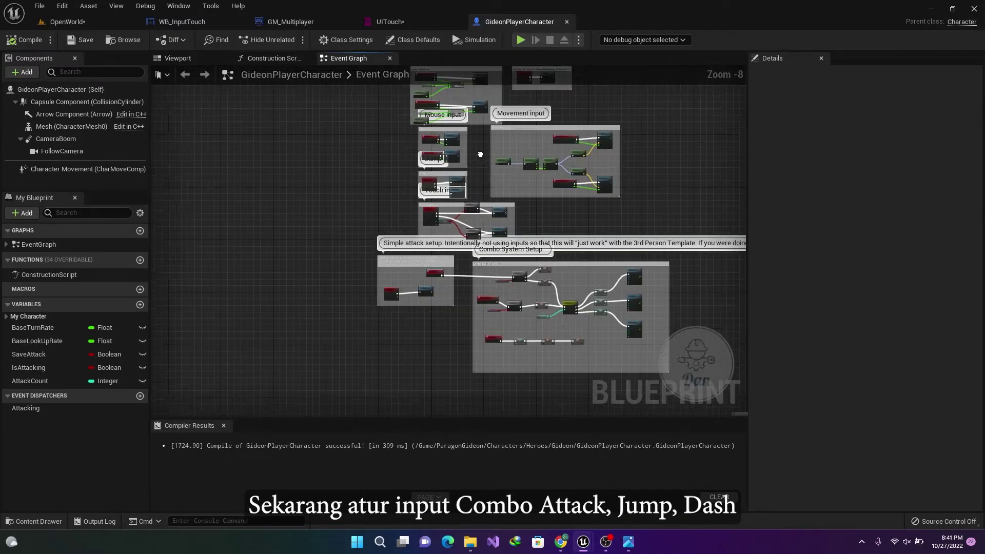
{"action": "scroll", "coordinate": [424, 242], "scroll_direction": "up", "scroll_amount": 4}
{"action": "scroll", "coordinate": [424, 242], "scroll_direction": "down", "scroll_amount": 3}
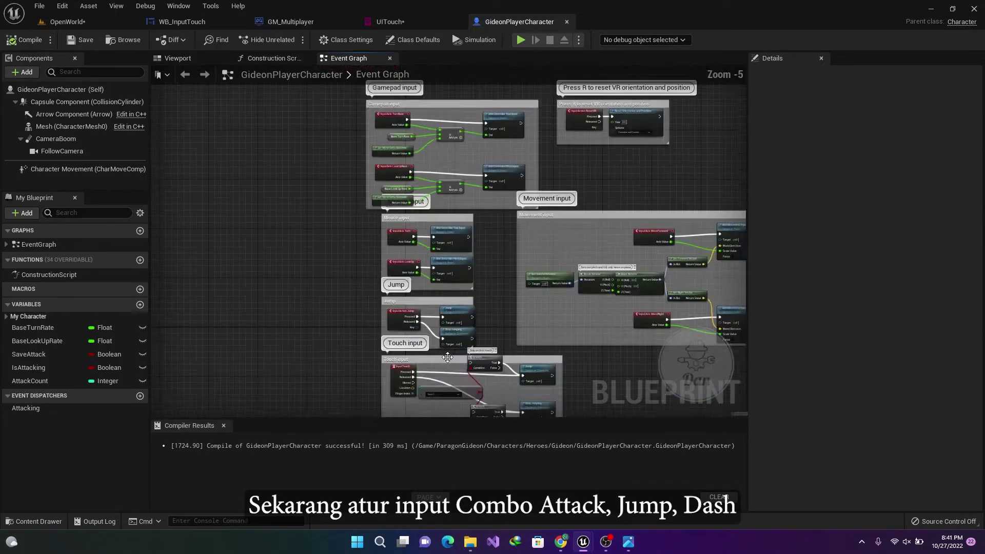
{"action": "scroll", "coordinate": [399, 337], "scroll_direction": "up", "scroll_amount": 4}
{"action": "right_click_drag", "start_coordinate": [400, 337], "coordinate": [503, 316]}
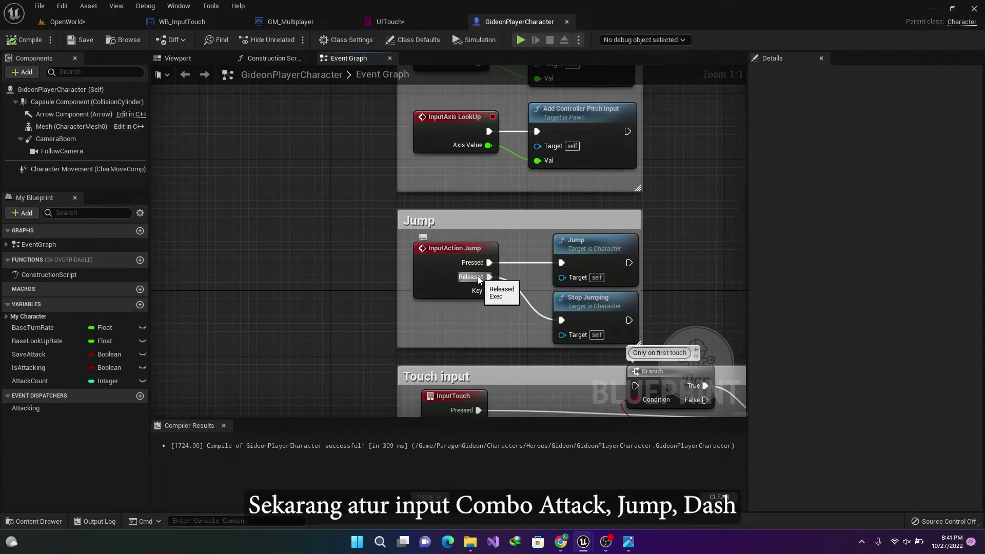
{"action": "left_click_drag", "start_coordinate": [483, 270], "coordinate": [318, 270]}
{"action": "right_click", "coordinate": [328, 266]}
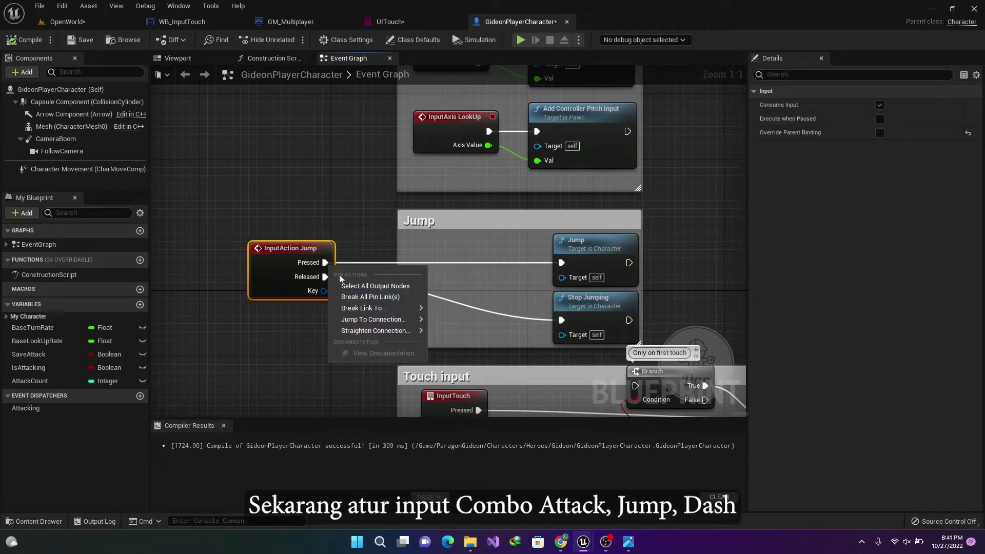
{"action": "left_click", "coordinate": [377, 298]}
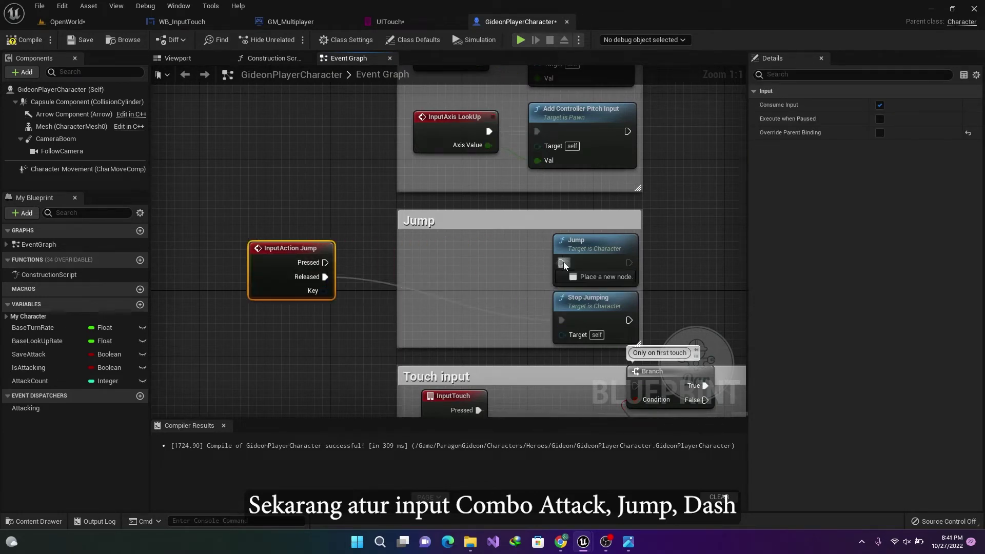
Add a new custom event, CustomEvent_0, wired to Jump's exec input
{"action": "left_click_drag", "start_coordinate": [561, 262], "coordinate": [433, 261]}
{"action": "type", "text": "c"}
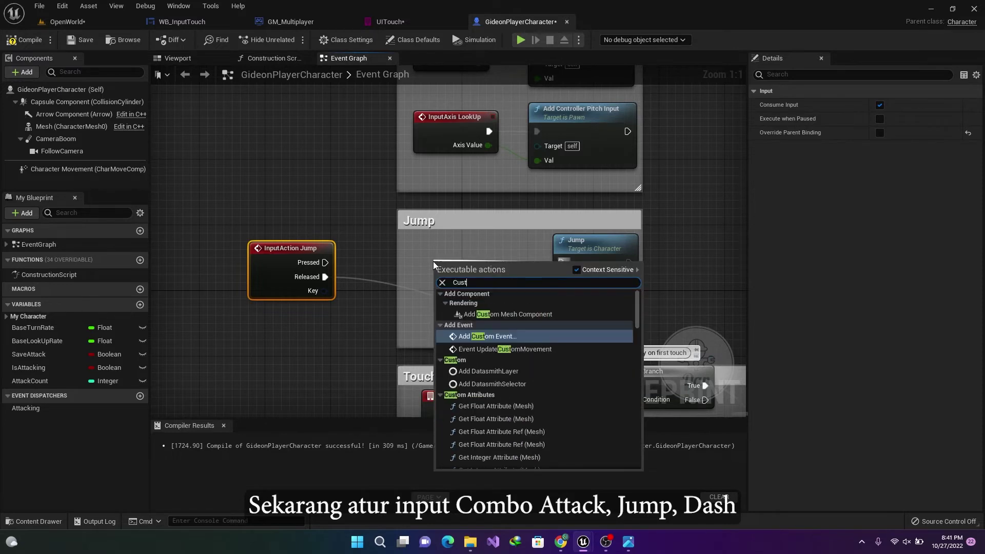
{"action": "type", "text": "ustom"}
{"action": "left_click", "coordinate": [479, 335]}
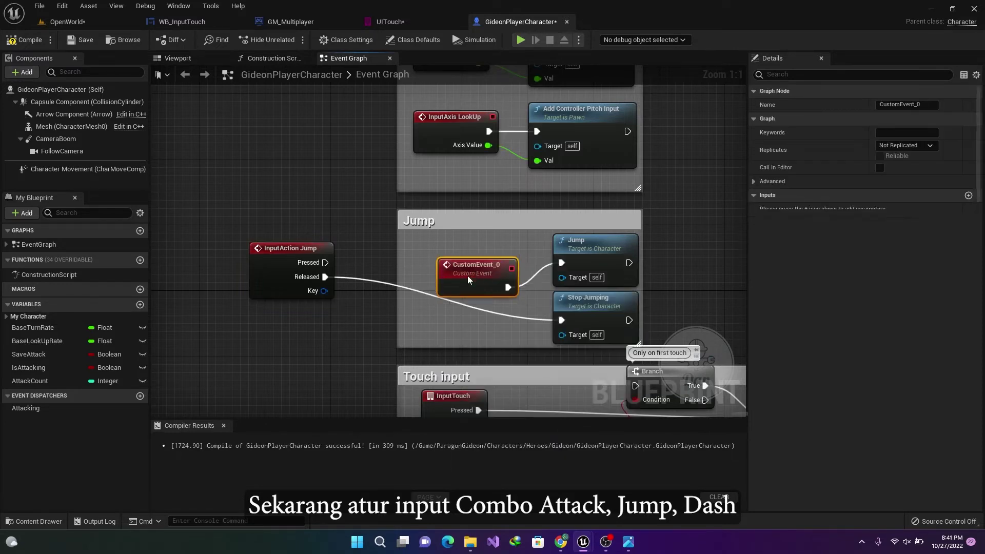
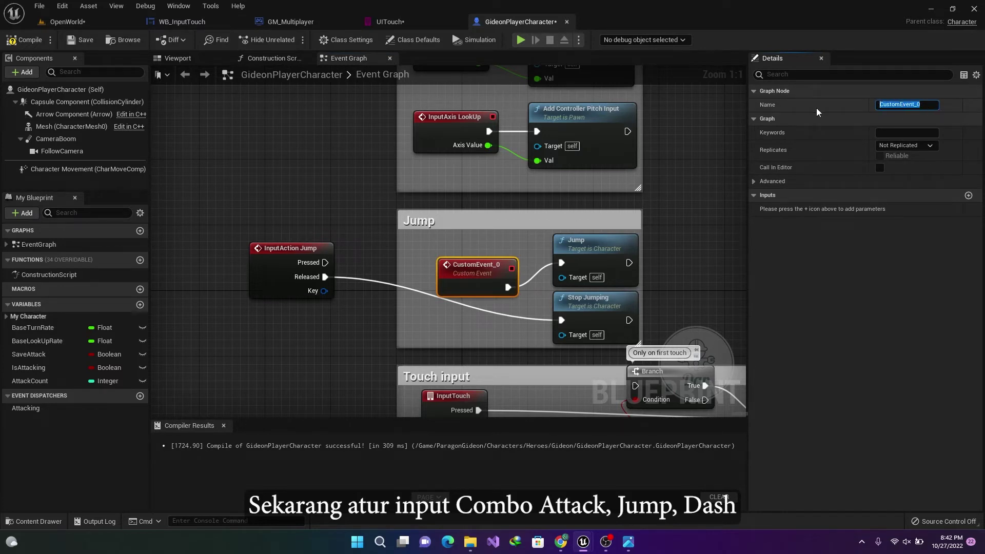
Rename the custom event to Jumping and move it into the Jump comment
{"action": "type", "text": "Jumping"}
{"action": "key", "text": "Return"}
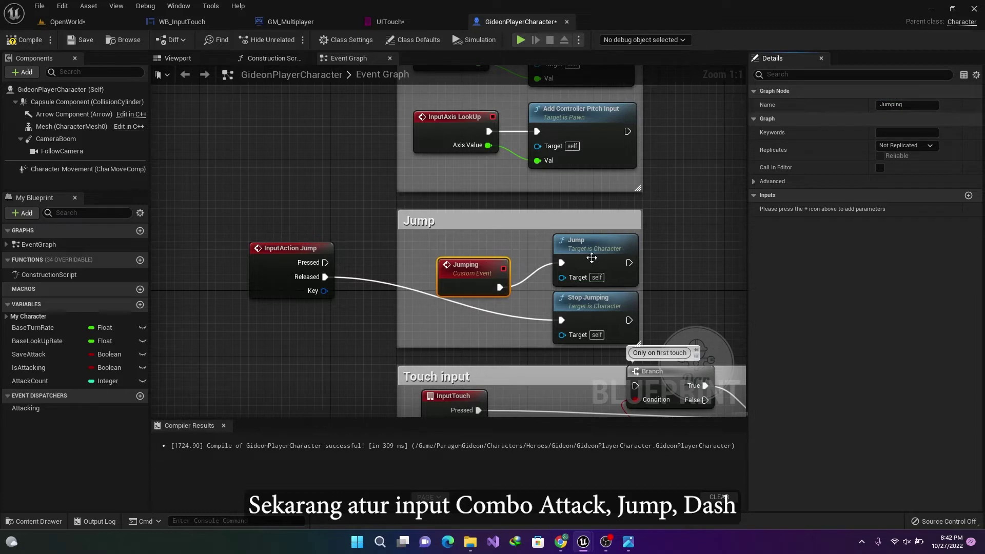
{"action": "mouse_move", "coordinate": [456, 276]}
{"action": "left_mouse_down"}
{"action": "mouse_move", "coordinate": [456, 251]}
{"action": "mouse_move", "coordinate": [333, 194]}
{"action": "left_mouse_up"}
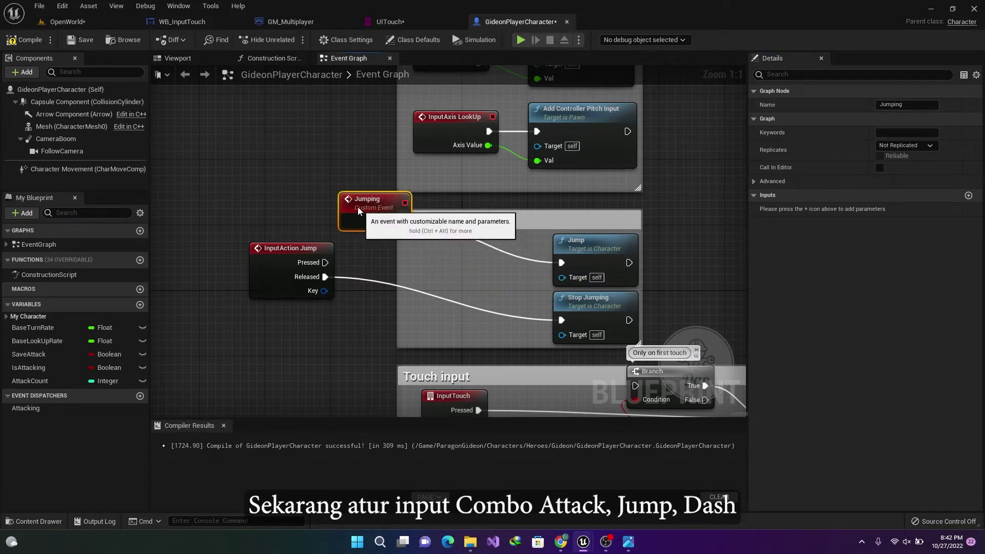
Have InputAction Jump's Pressed call the Jumping event, arranging both nodes inside the Jump comment
{"action": "left_click_drag", "start_coordinate": [325, 262], "coordinate": [377, 263]}
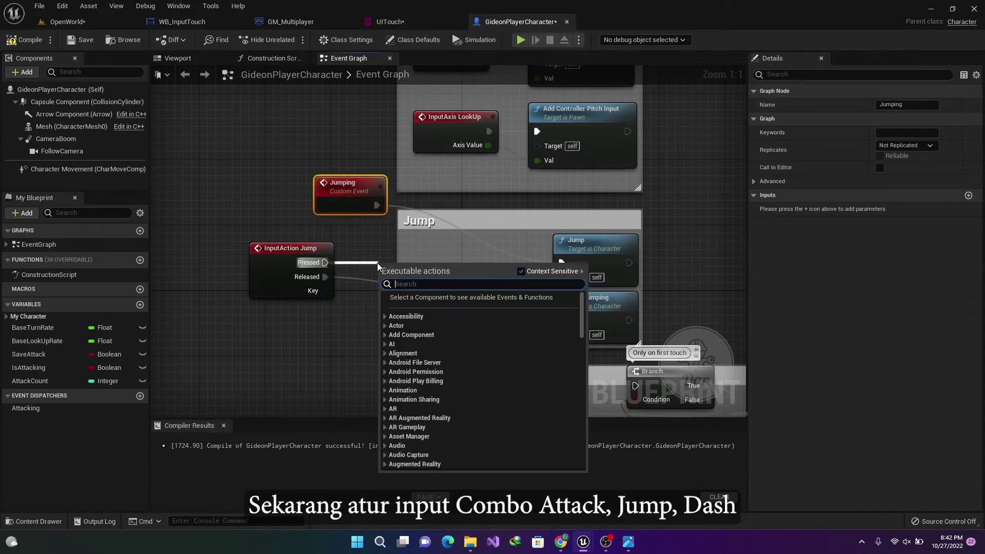
{"action": "type", "text": "jumping"}
{"action": "key", "text": "Return"}
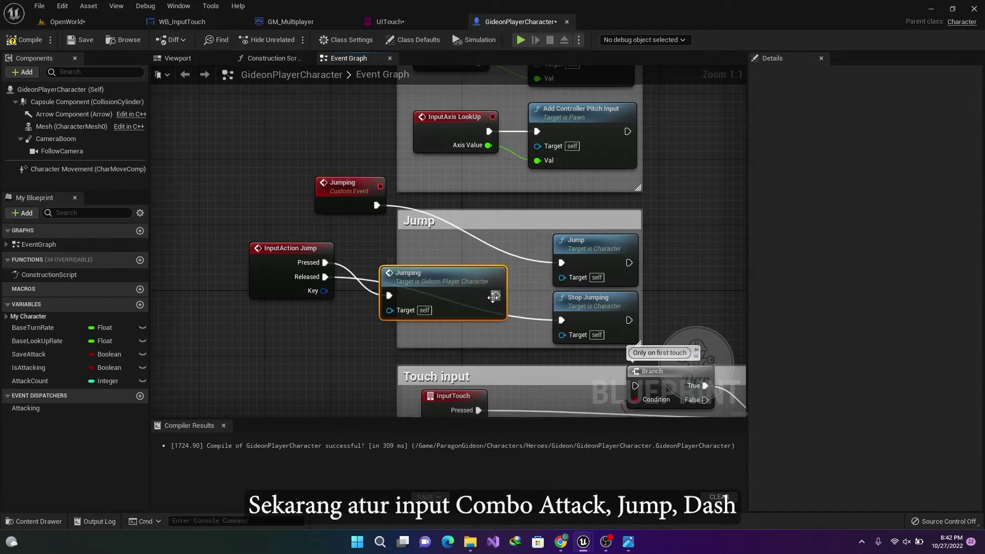
{"action": "mouse_move", "coordinate": [445, 300]}
{"action": "left_mouse_down"}
{"action": "mouse_move", "coordinate": [454, 267]}
{"action": "mouse_move", "coordinate": [307, 270]}
{"action": "left_mouse_up"}
{"action": "left_click", "coordinate": [291, 248], "text": "ctrl"}
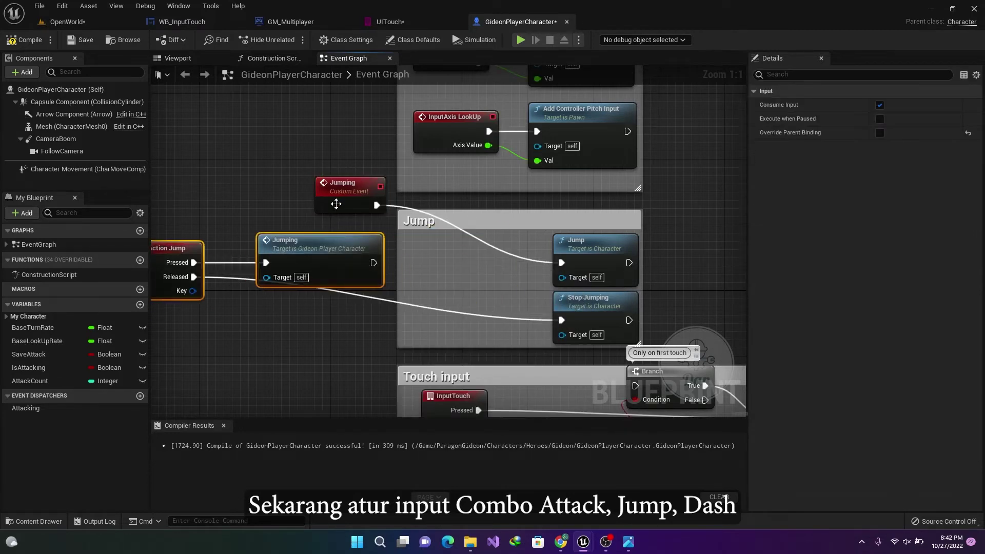
{"action": "left_click_drag", "start_coordinate": [339, 204], "coordinate": [447, 262]}
Save the character blueprint
{"action": "scroll", "coordinate": [447, 262], "scroll_direction": "down", "scroll_amount": 1}
{"action": "right_click_drag", "start_coordinate": [447, 262], "coordinate": [403, 200]}
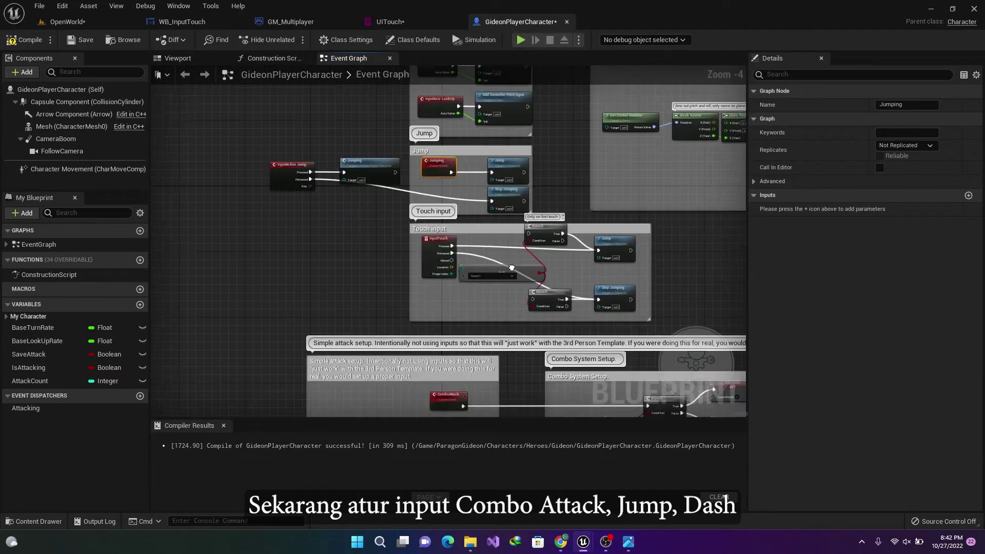
{"action": "left_click", "coordinate": [73, 42]}
In WB_InputTouch, get the first item of Out Actors and promote it to a variable named Gideon
{"action": "left_click", "coordinate": [182, 21]}
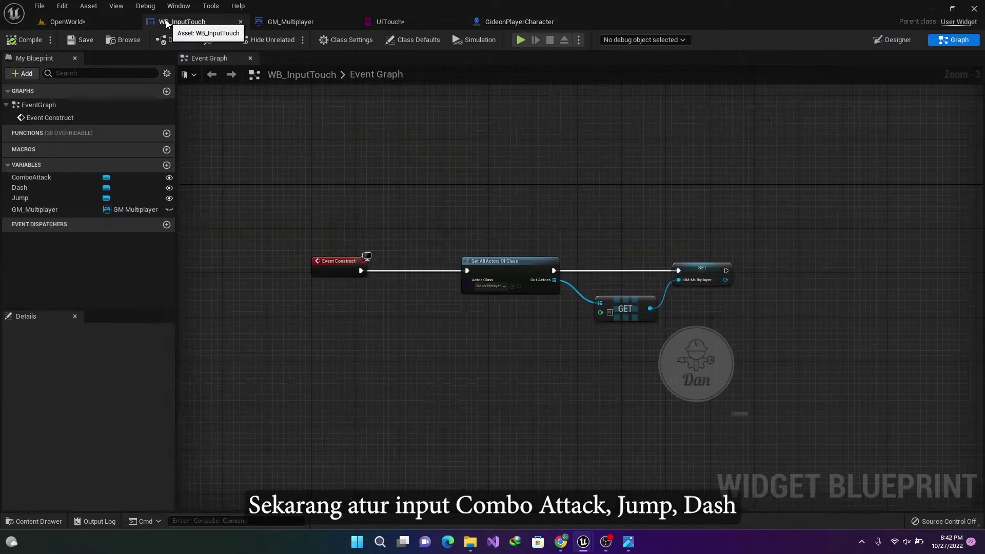
{"action": "left_click_drag", "start_coordinate": [596, 285], "coordinate": [658, 285]}
{"action": "type", "text": "get"}
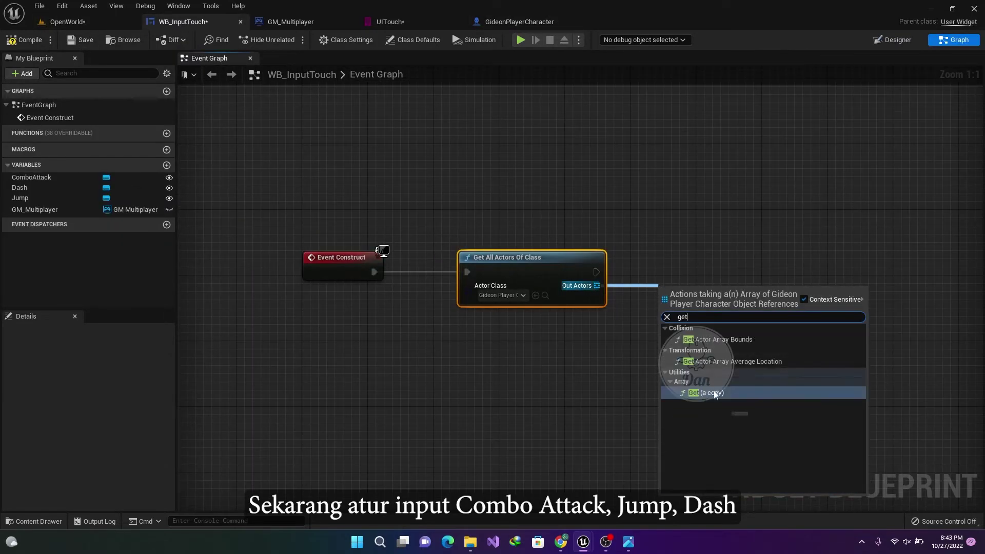
{"action": "left_click", "coordinate": [714, 393]}
{"action": "left_click_drag", "start_coordinate": [784, 282], "coordinate": [596, 272]}
{"action": "left_click", "coordinate": [821, 289]}
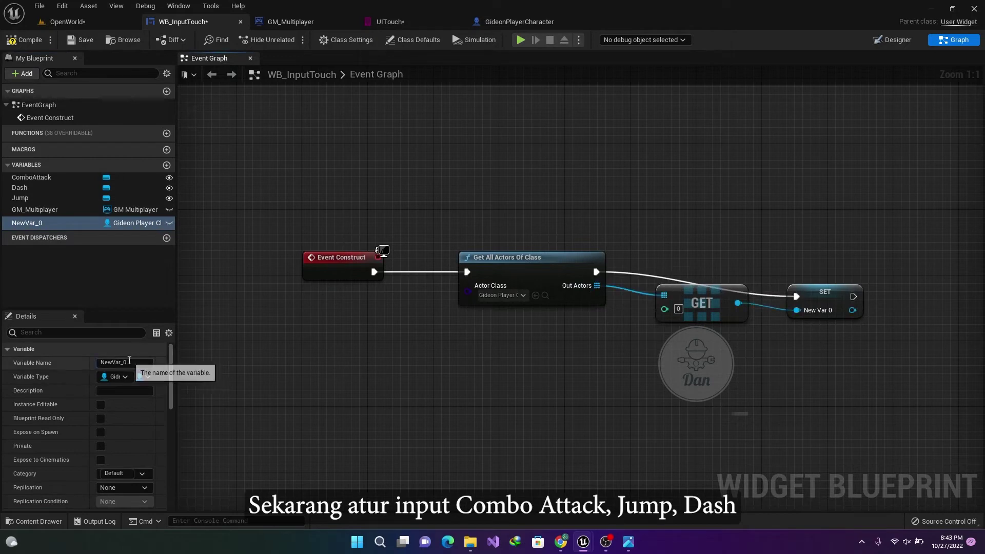
{"action": "left_click", "coordinate": [126, 363]}
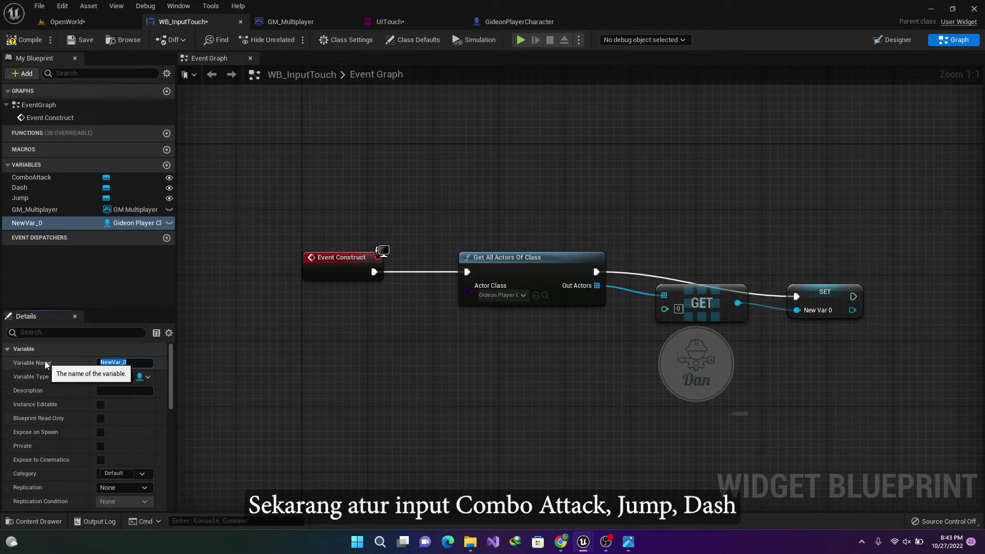
{"action": "type", "text": "Gideon"}
{"action": "key", "text": "Return"}
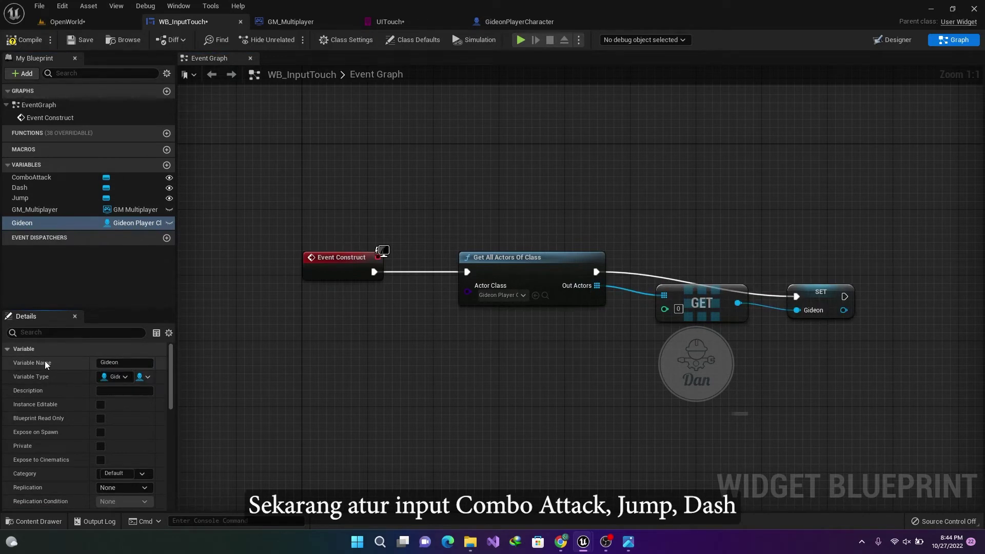
Delete the GM_Multiplayer variable and place a Gideon getter in the graph
{"action": "left_click", "coordinate": [60, 208]}
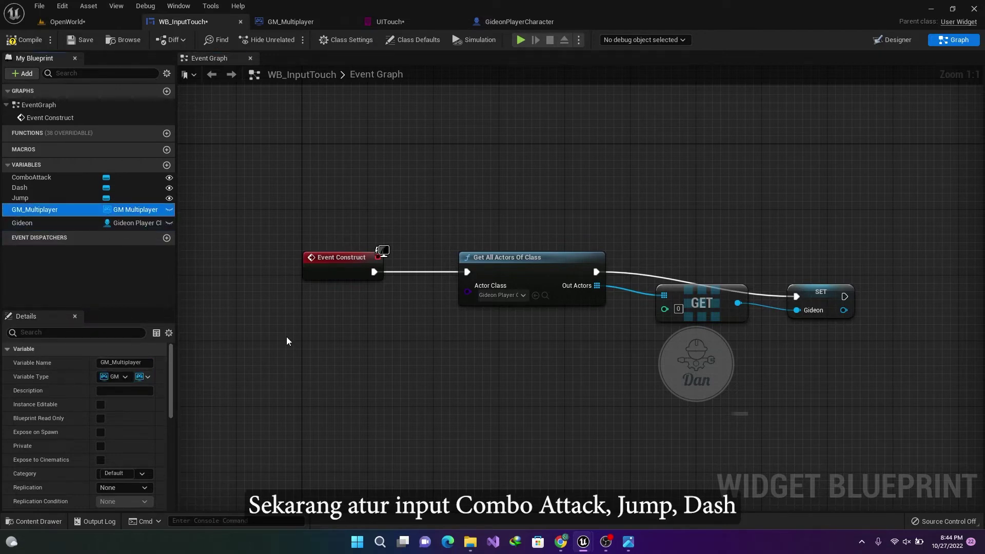
{"action": "key", "text": "Delete"}
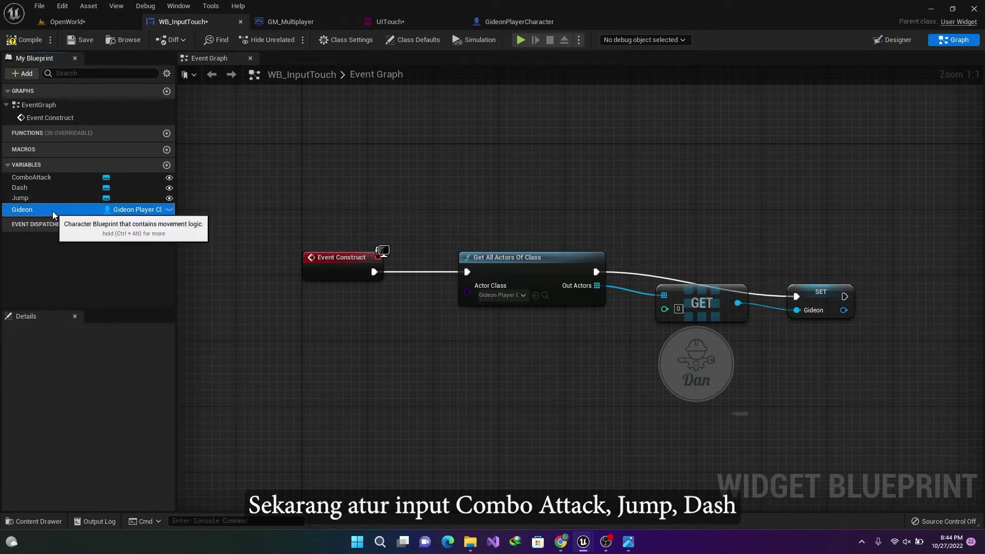
{"action": "left_click_drag", "start_coordinate": [52, 210], "coordinate": [379, 467], "text": "ctrl"}
{"action": "right_click_drag", "start_coordinate": [502, 464], "coordinate": [468, 400]}
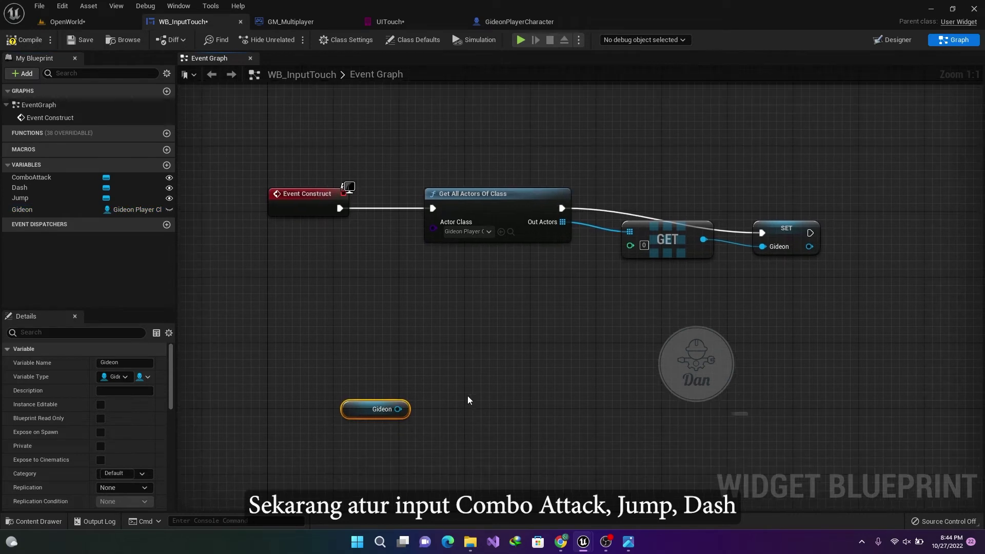
Add On Clicked events for the ComboAttack, Dash and Jump buttons
{"action": "left_click", "coordinate": [31, 177]}
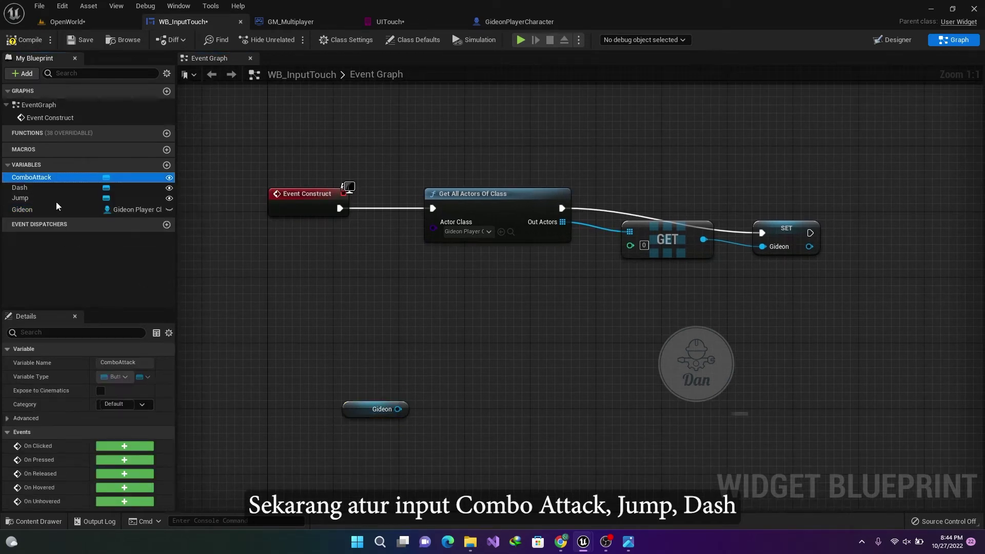
{"action": "left_click", "coordinate": [124, 446]}
{"action": "left_click", "coordinate": [70, 200]}
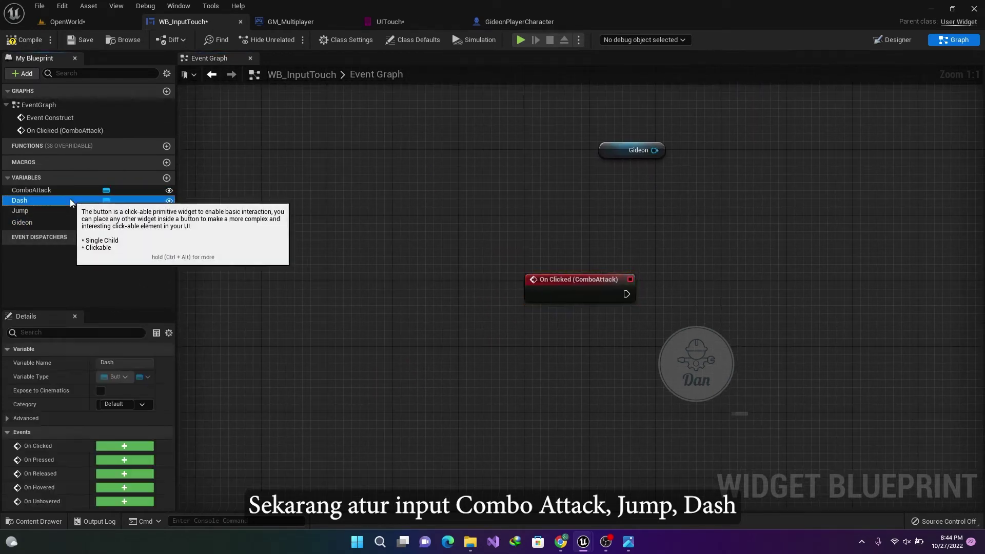
{"action": "left_click", "coordinate": [105, 445]}
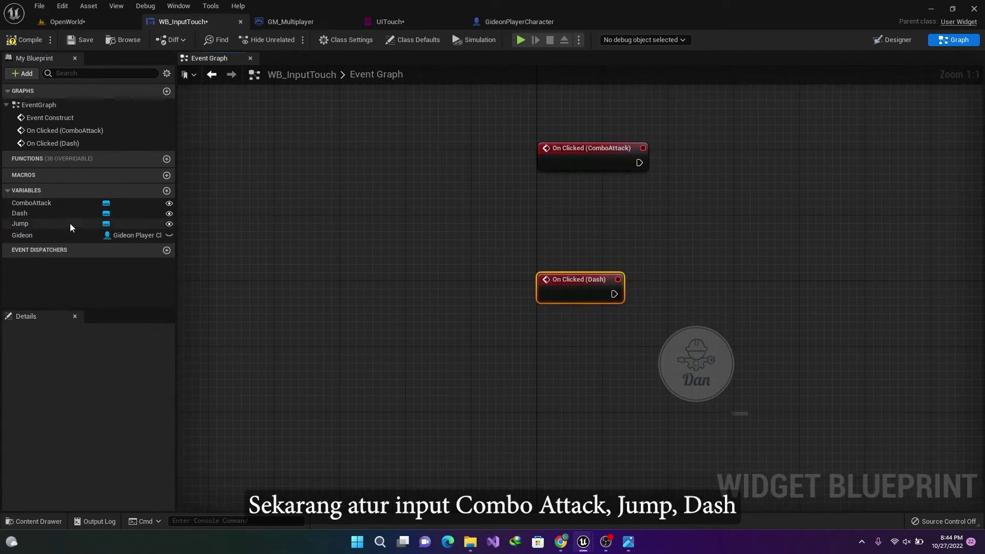
{"action": "left_click", "coordinate": [69, 223]}
{"action": "left_click", "coordinate": [126, 448]}
Have On Clicked (ComboAttack) call Combo Attack on Gideon
{"action": "scroll", "coordinate": [620, 307], "scroll_direction": "down", "scroll_amount": 3}
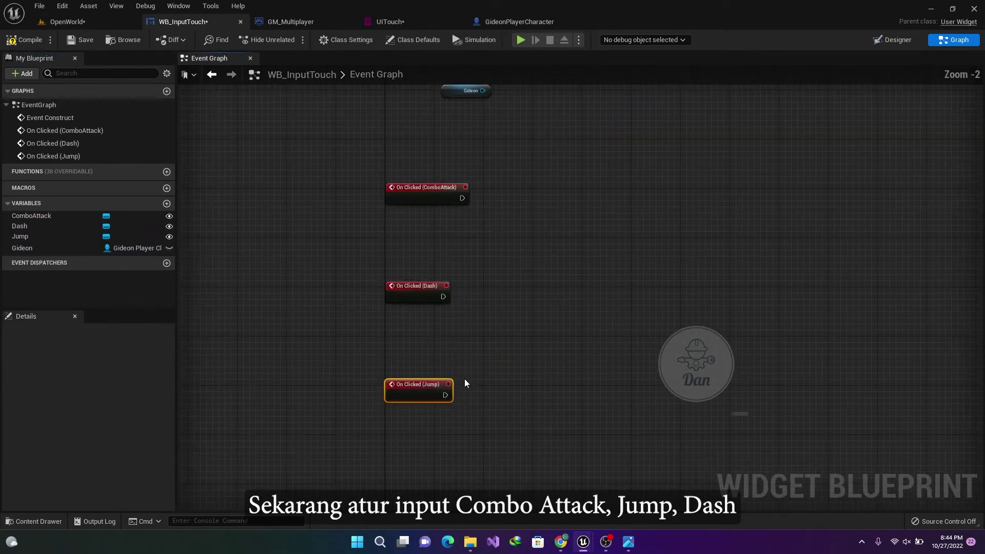
{"action": "mouse_move", "coordinate": [450, 134]}
{"action": "left_mouse_down"}
{"action": "mouse_move", "coordinate": [476, 277]}
{"action": "mouse_move", "coordinate": [409, 256]}
{"action": "left_mouse_up"}
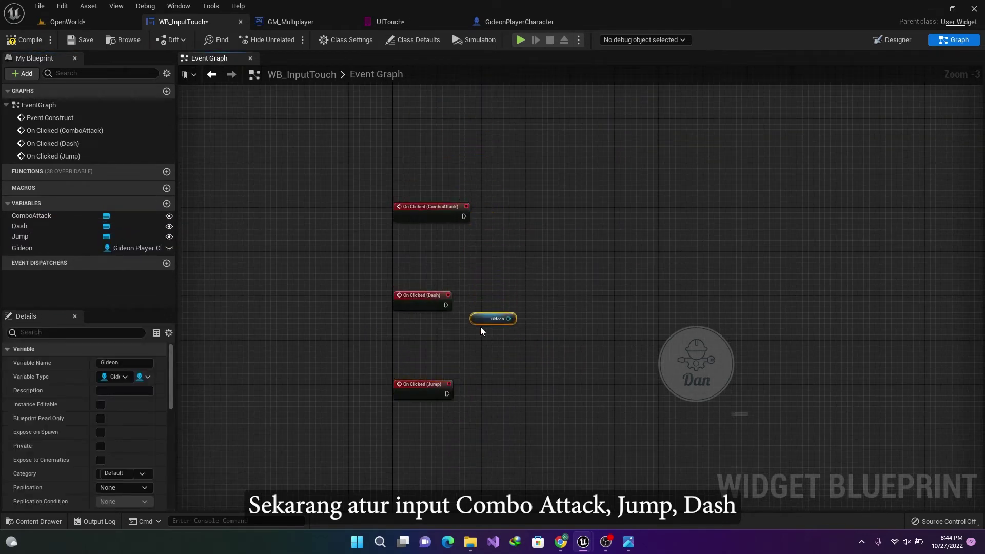
{"action": "scroll", "coordinate": [429, 257], "scroll_direction": "up", "scroll_amount": 2}
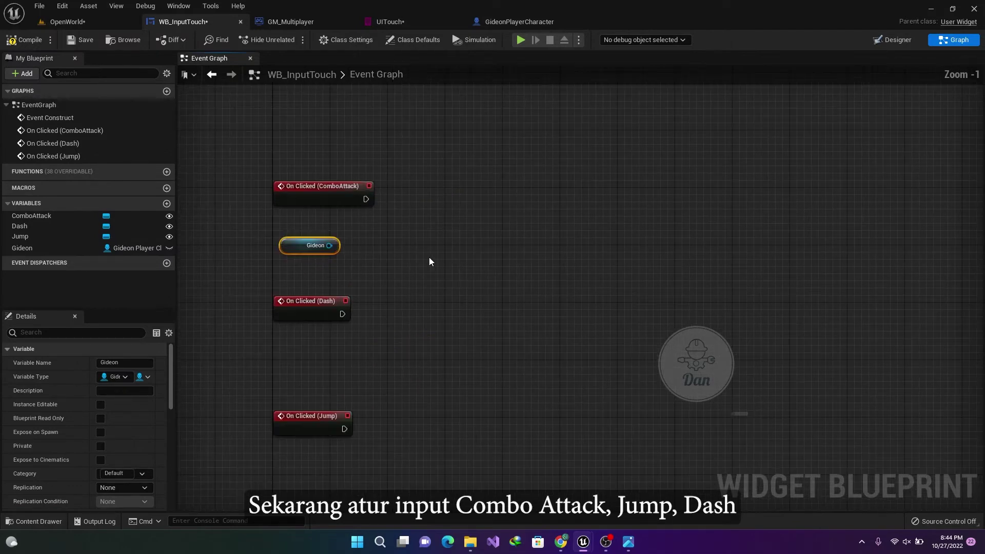
{"action": "left_click_drag", "start_coordinate": [336, 245], "coordinate": [423, 204]}
{"action": "type", "text": "com"}
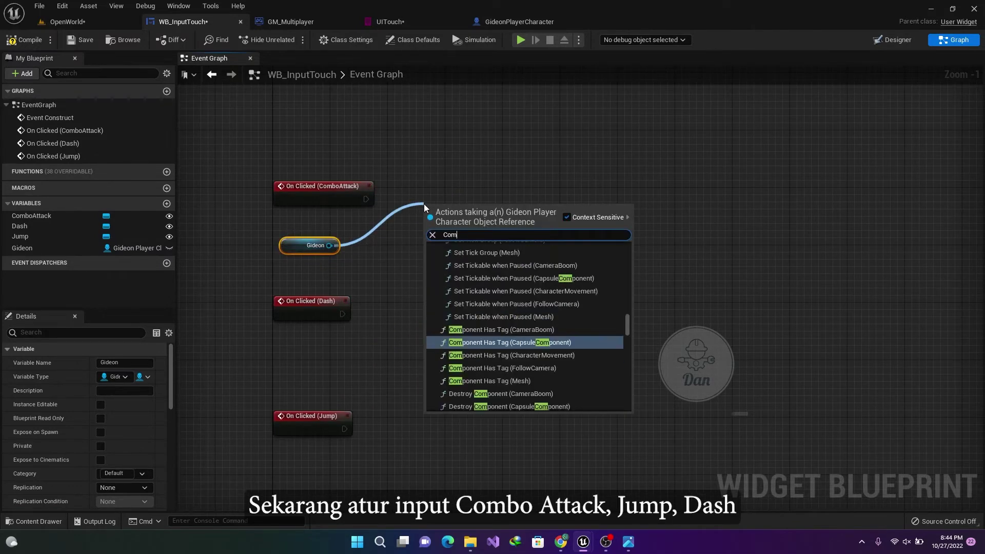
{"action": "type", "text": "bo"}
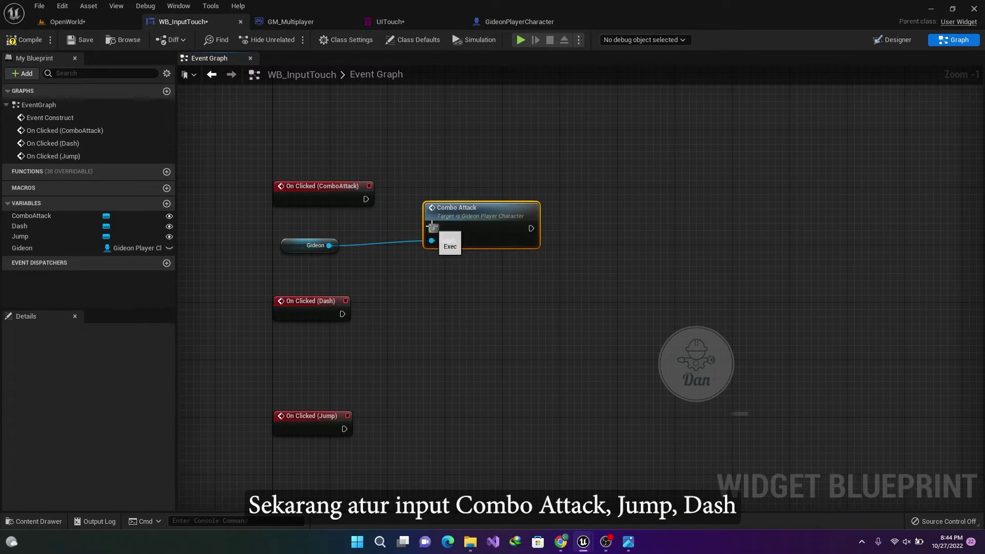
{"action": "left_click_drag", "start_coordinate": [432, 228], "coordinate": [362, 199]}
Have On Clicked (Jump) call Jumping on Gideon, and line up both call nodes
{"action": "left_click_drag", "start_coordinate": [329, 247], "coordinate": [411, 319]}
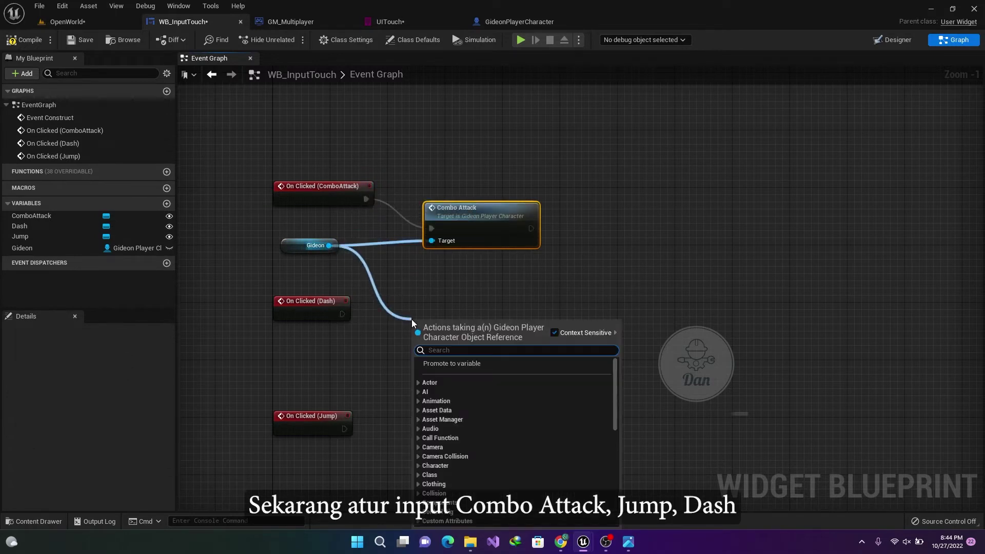
{"action": "type", "text": "DASH"}
{"action": "key", "text": "BackSpace"}
{"action": "key", "text": "BackSpace"}
{"action": "key", "text": "BackSpace"}
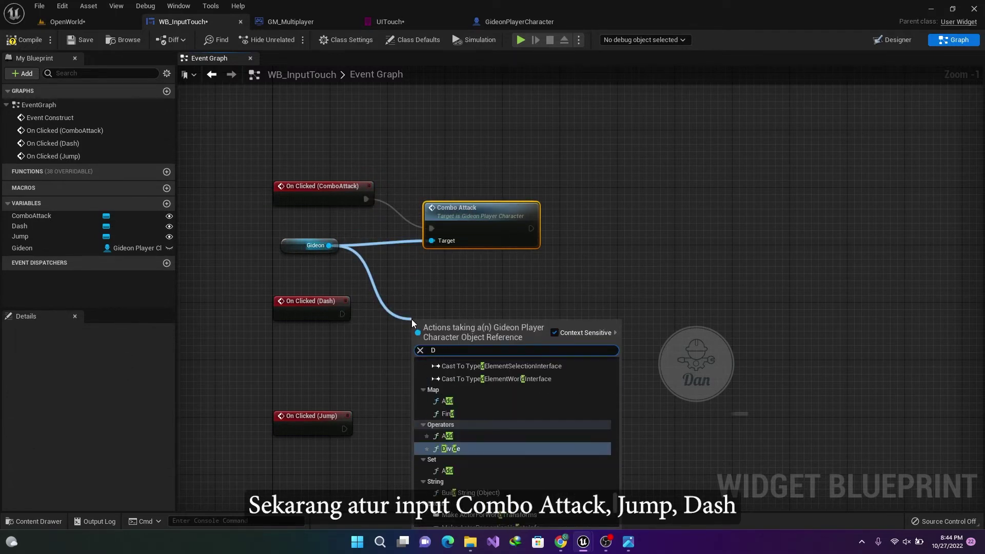
{"action": "left_click", "coordinate": [365, 328]}
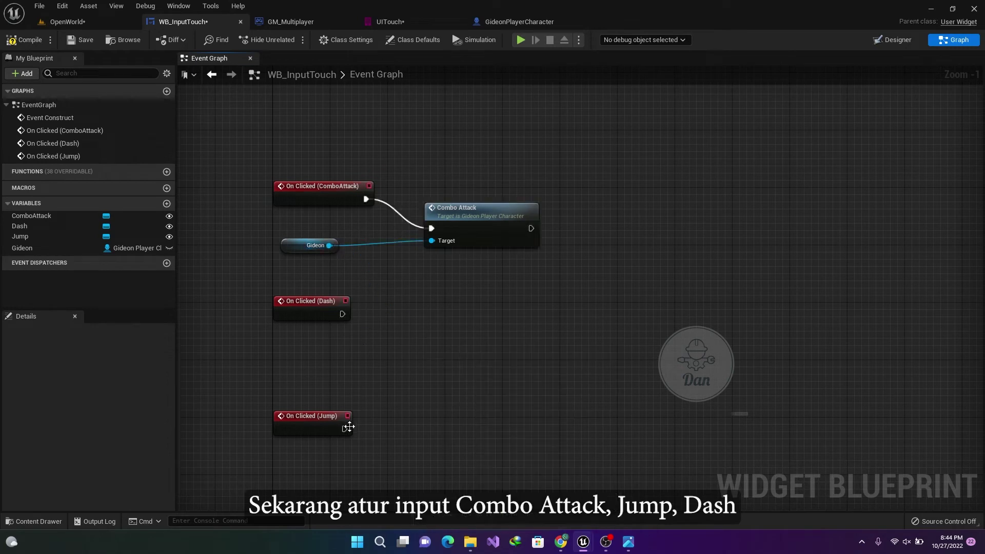
{"action": "left_click_drag", "start_coordinate": [329, 246], "coordinate": [420, 321]}
{"action": "type", "text": "Jump"}
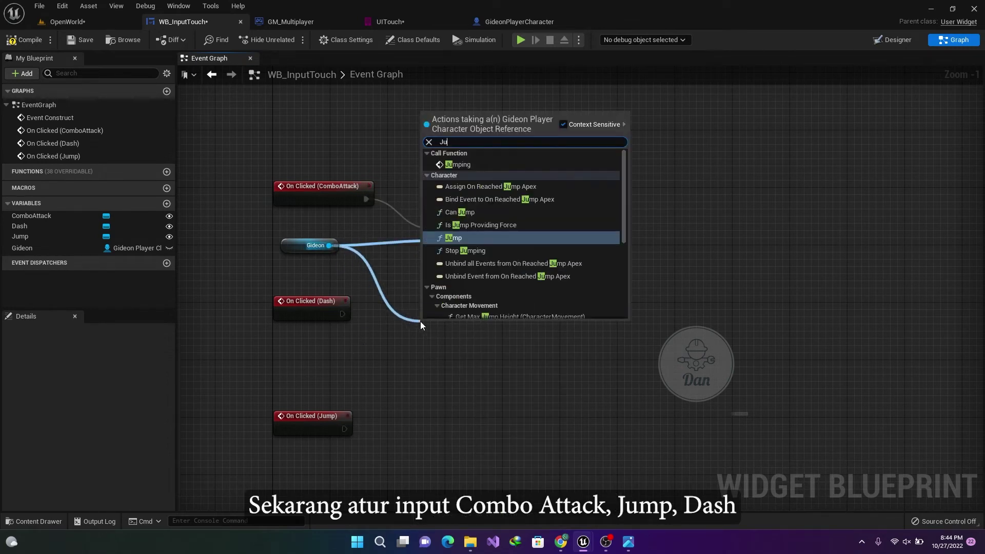
{"action": "left_click", "coordinate": [457, 164]}
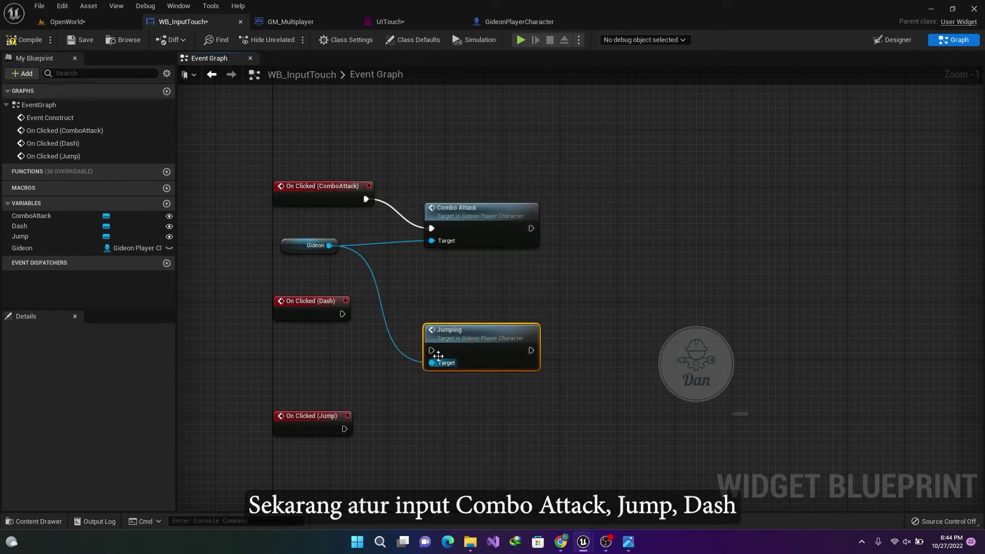
{"action": "mouse_move", "coordinate": [431, 350]}
{"action": "left_mouse_down"}
{"action": "mouse_move", "coordinate": [375, 420]}
{"action": "mouse_move", "coordinate": [344, 428]}
{"action": "mouse_move", "coordinate": [301, 281]}
{"action": "mouse_move", "coordinate": [305, 436]}
{"action": "left_mouse_up"}
{"action": "left_click_drag", "start_coordinate": [487, 339], "coordinate": [486, 283]}
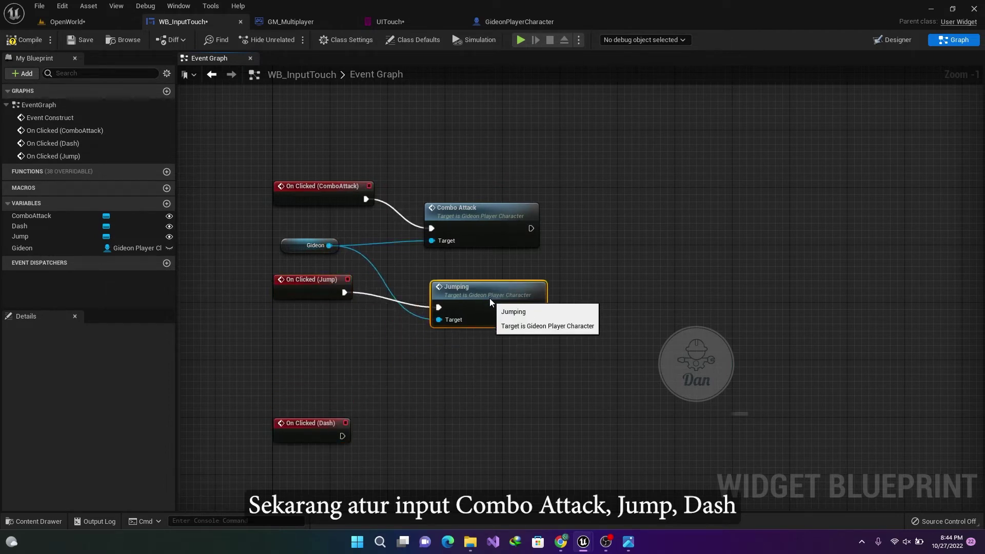
{"action": "left_click_drag", "start_coordinate": [484, 226], "coordinate": [485, 198]}
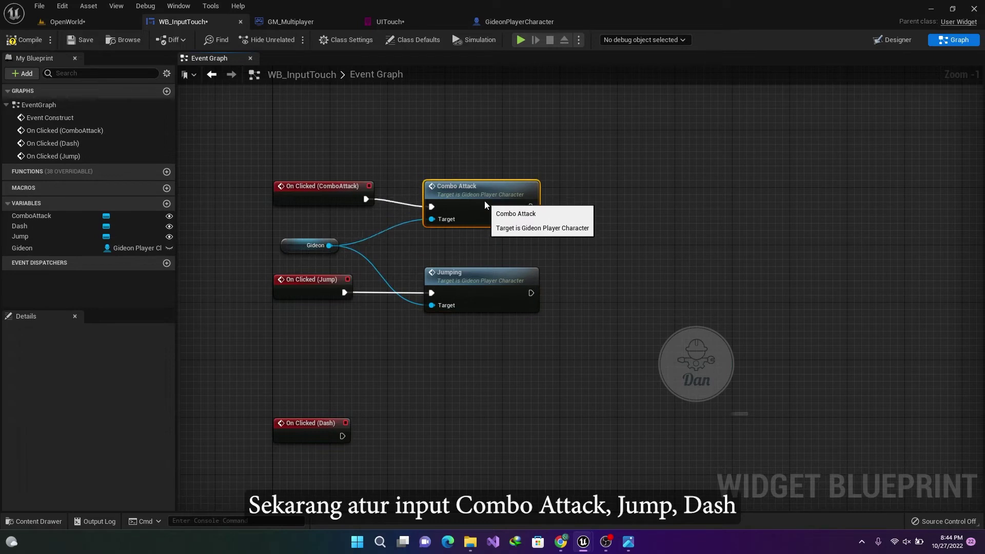
Compile and save the WB_InputTouch widget blueprint
{"action": "left_click", "coordinate": [23, 40]}
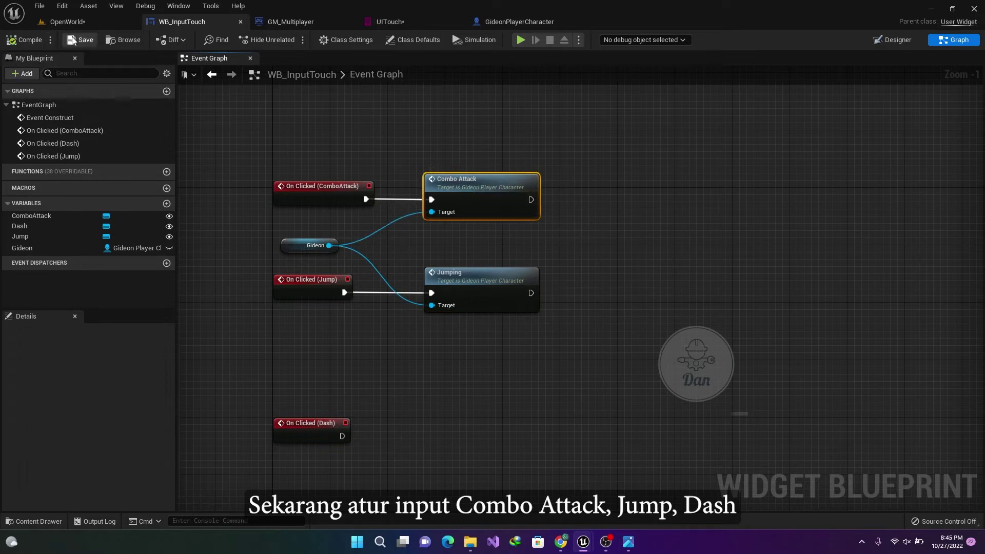
{"action": "left_click", "coordinate": [77, 40]}
{"action": "left_click", "coordinate": [65, 22]}
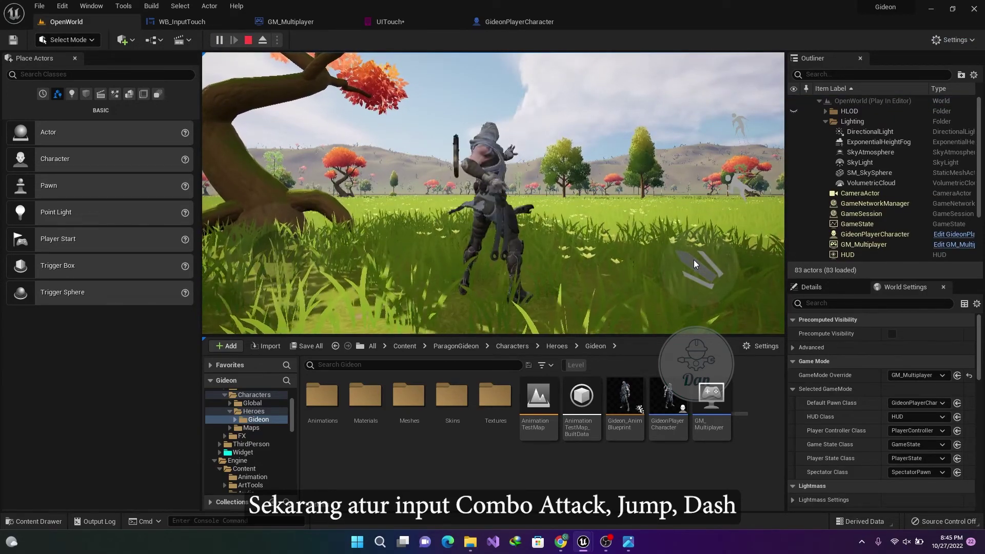
Play-test OpenWorld: turn the camera, jump, run forward with the joystick, then stop the session
{"action": "left_click_drag", "start_coordinate": [694, 260], "coordinate": [743, 122]}
{"action": "left_click", "coordinate": [744, 122]}
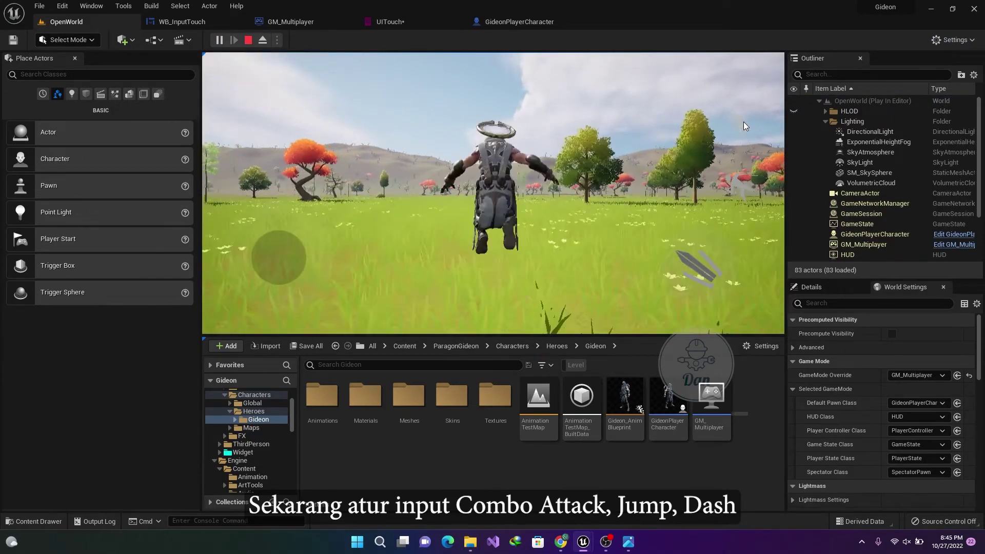
{"action": "left_click_drag", "start_coordinate": [282, 248], "coordinate": [273, 143]}
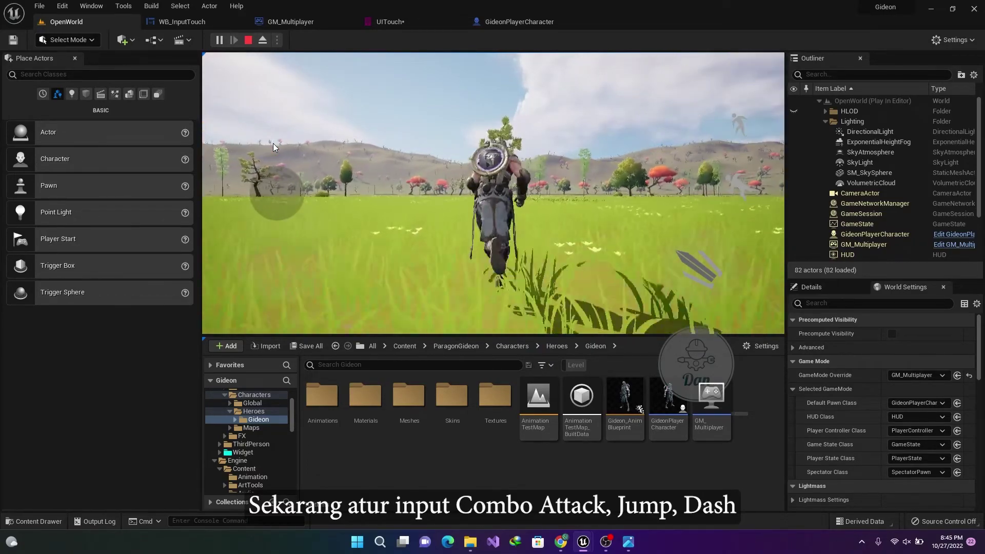
{"action": "left_click_drag", "start_coordinate": [273, 143], "coordinate": [273, 143]}
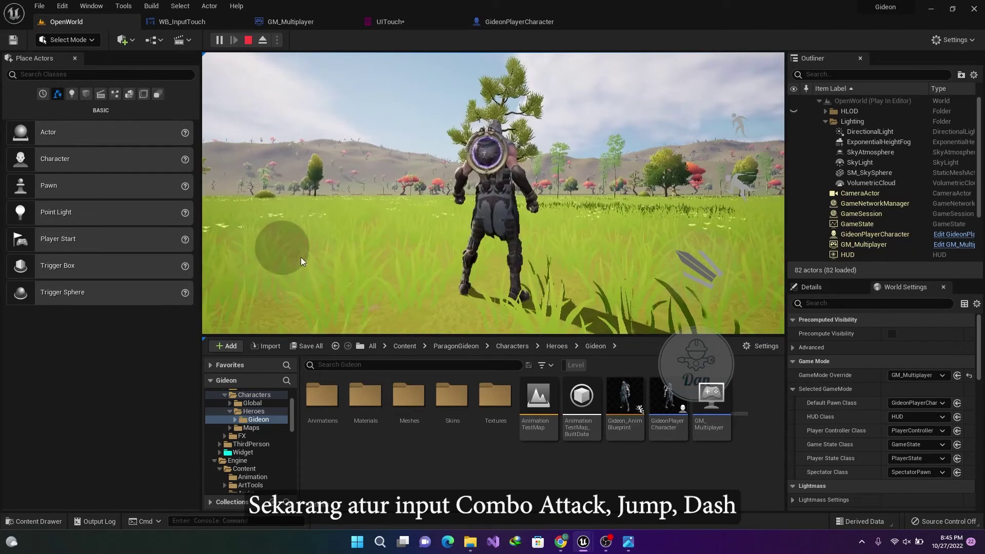
{"action": "key", "text": "Escape"}
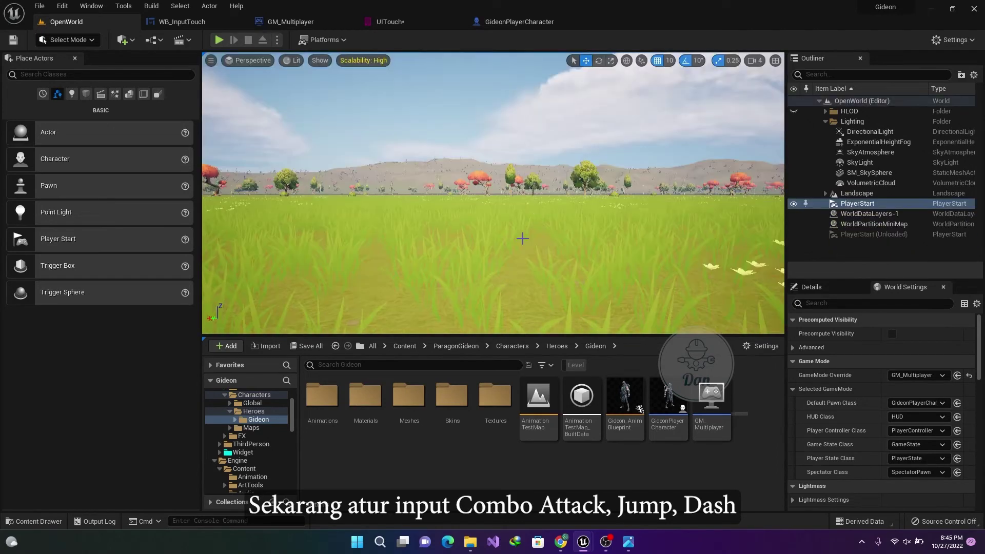
Add a custom event named Dashing to the GideonPlayerCharacter event graph
{"action": "left_click", "coordinate": [181, 23]}
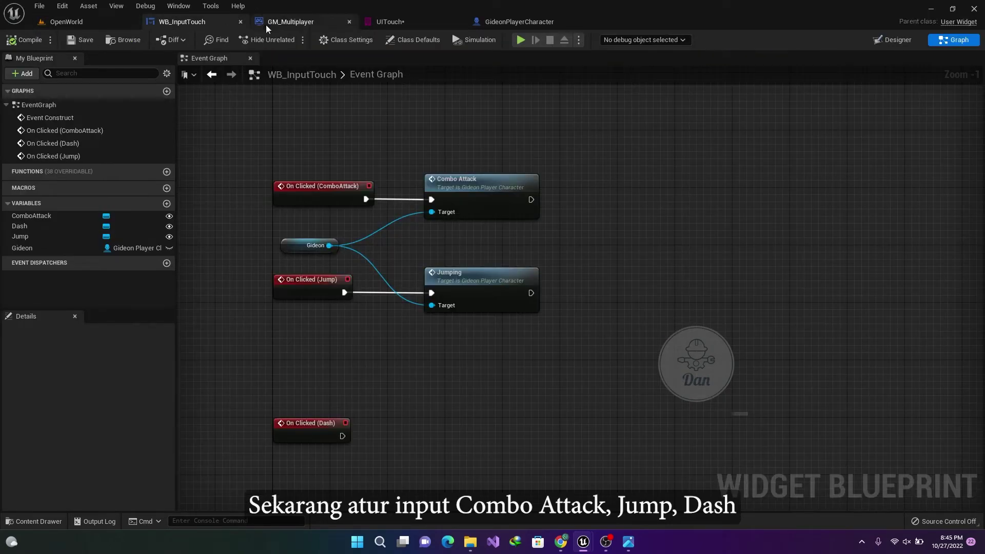
{"action": "left_click", "coordinate": [503, 23]}
{"action": "scroll", "coordinate": [486, 310], "scroll_direction": "down", "scroll_amount": 3}
{"action": "scroll", "coordinate": [346, 311], "scroll_direction": "down", "scroll_amount": 2}
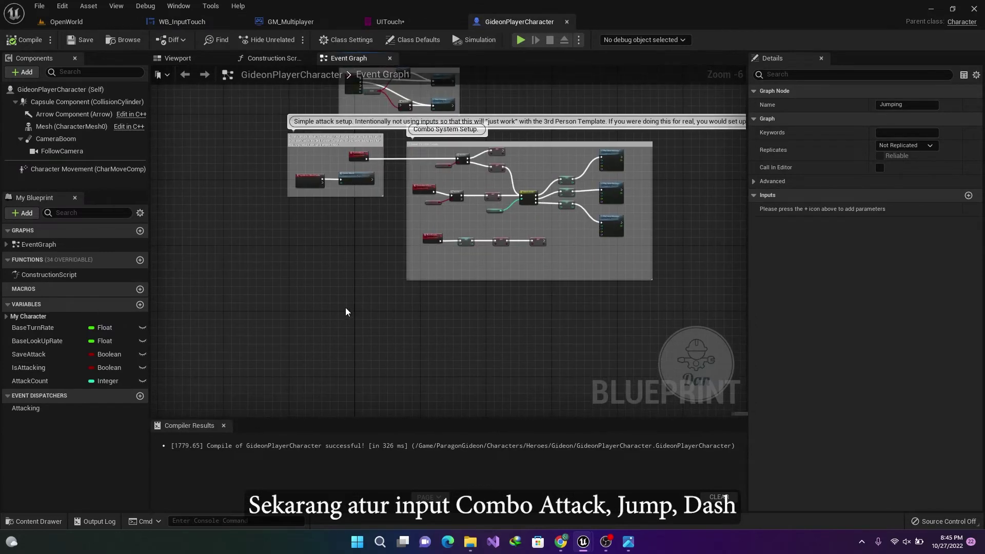
{"action": "right_click", "coordinate": [376, 308]}
{"action": "type", "text": "jump"}
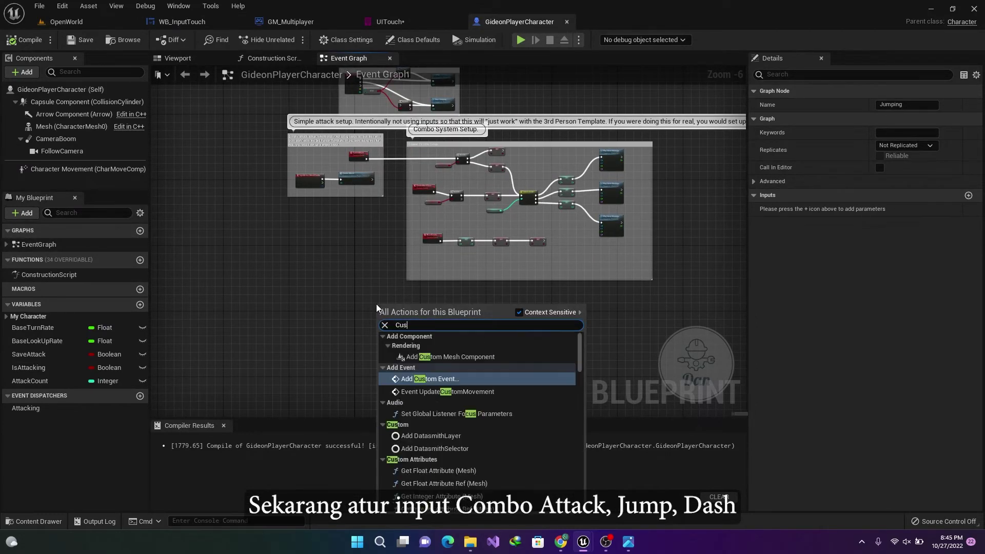
{"action": "key", "text": "Escape"}
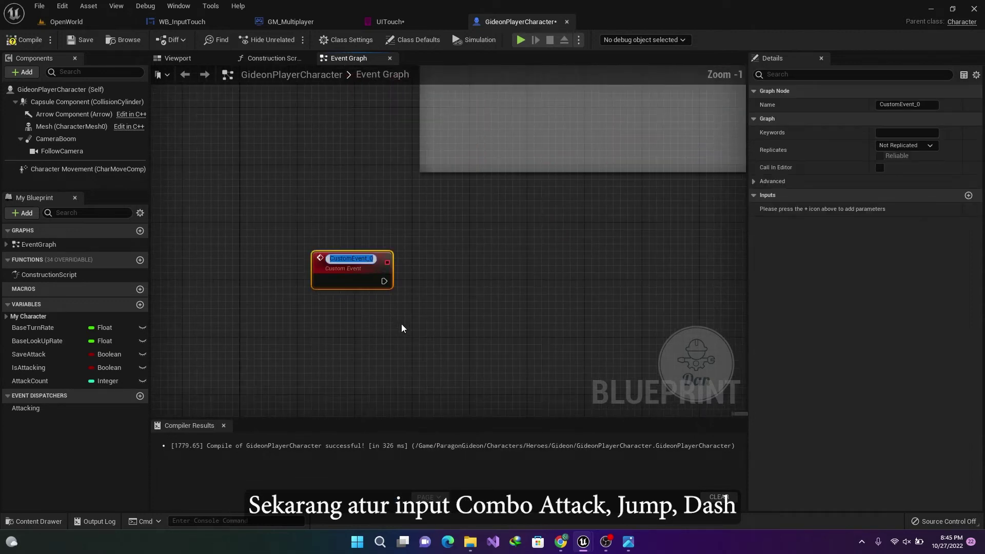
{"action": "type", "text": "Dashing"}
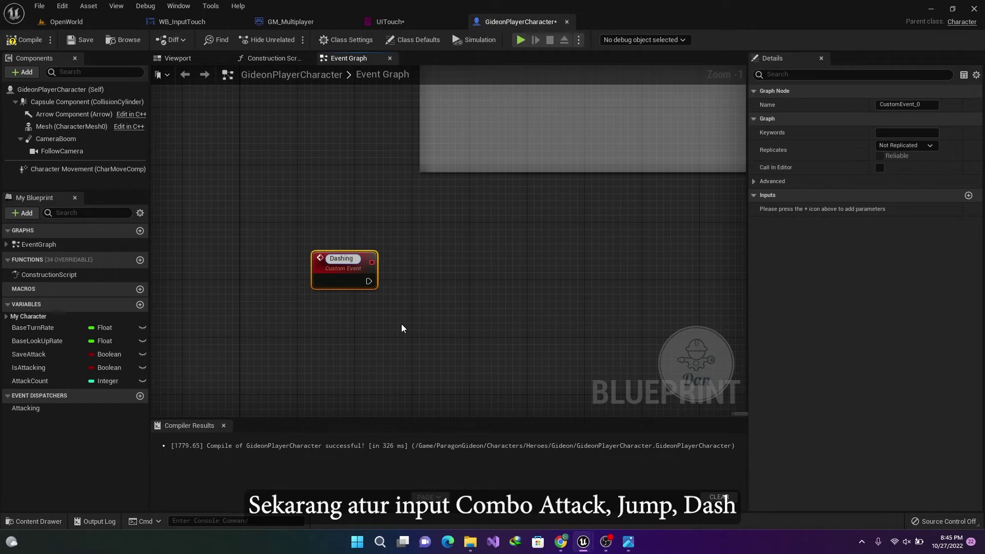
{"action": "key", "text": "Return"}
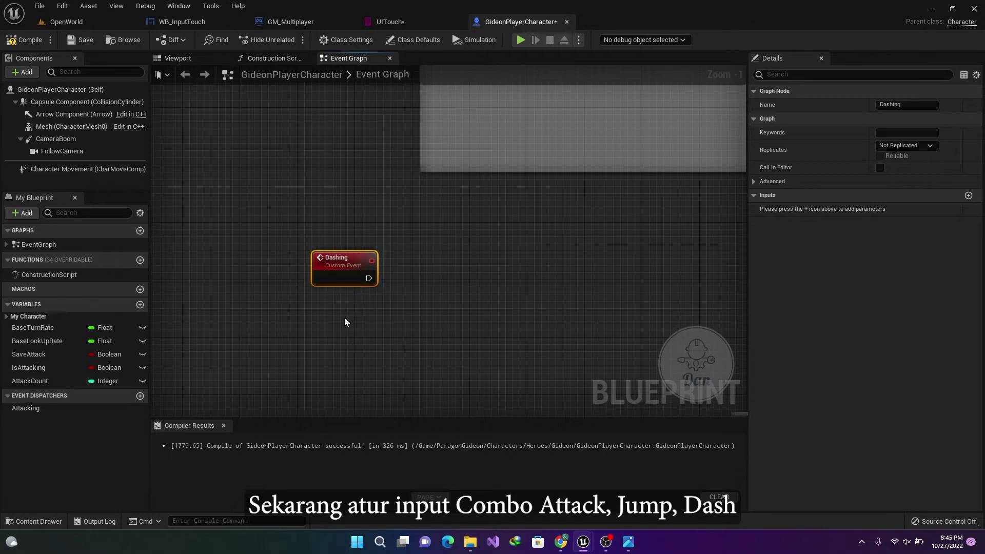
Duplicate the Dashing event and rename the copy NotDash
{"action": "key", "text": "ctrl+c"}
{"action": "key", "text": "ctrl+v"}
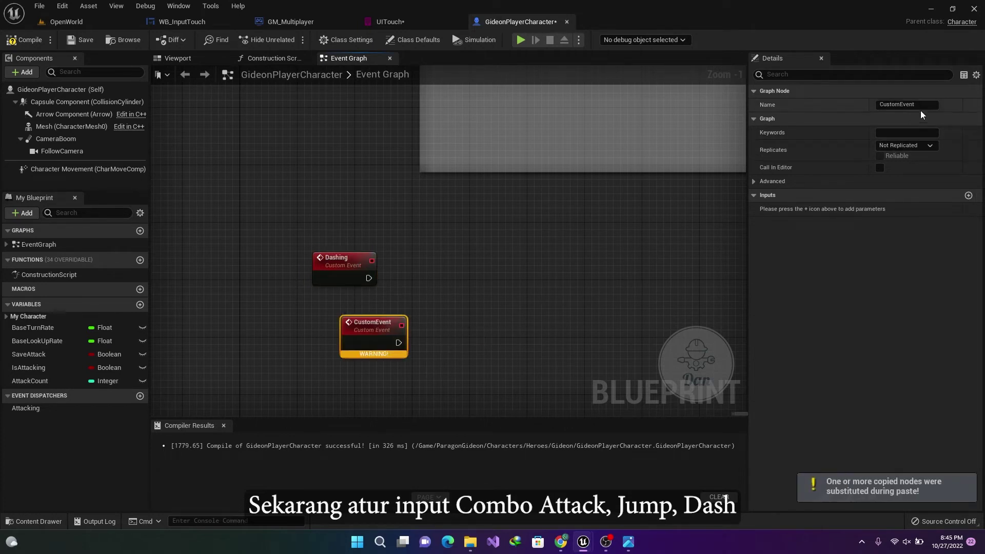
{"action": "left_click", "coordinate": [907, 105]}
{"action": "type", "text": "Not"}
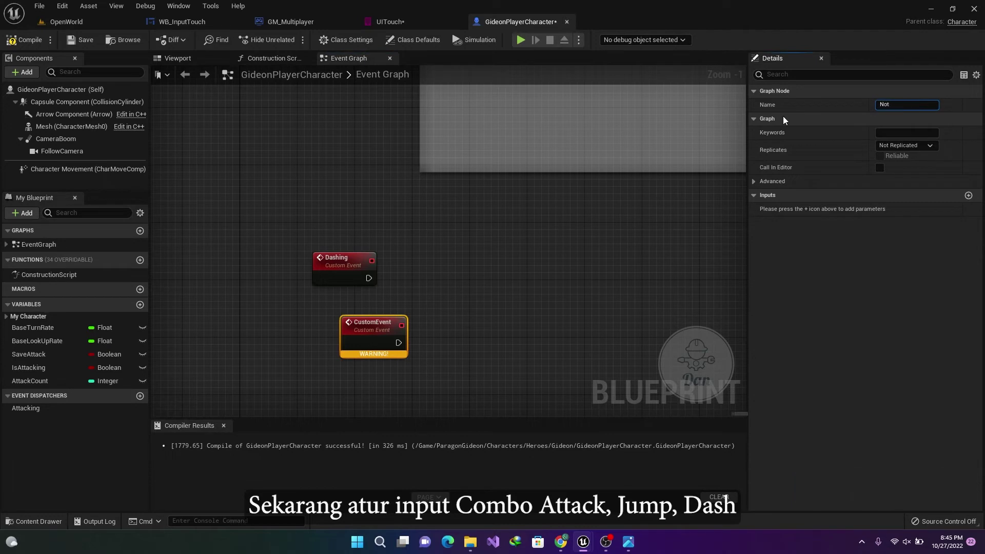
{"action": "type", "text": "Dash"}
{"action": "key", "text": "Return"}
{"action": "right_click_drag", "start_coordinate": [457, 348], "coordinate": [603, 358]}
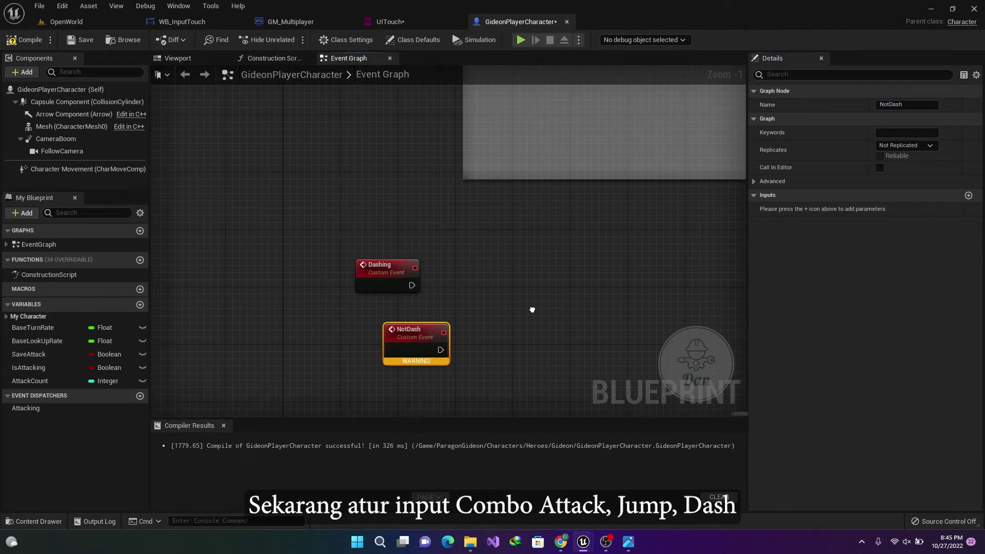
Add InputAction Dash with Pressed calling Dashing and Released calling Not Dash
{"action": "left_click", "coordinate": [354, 303]}
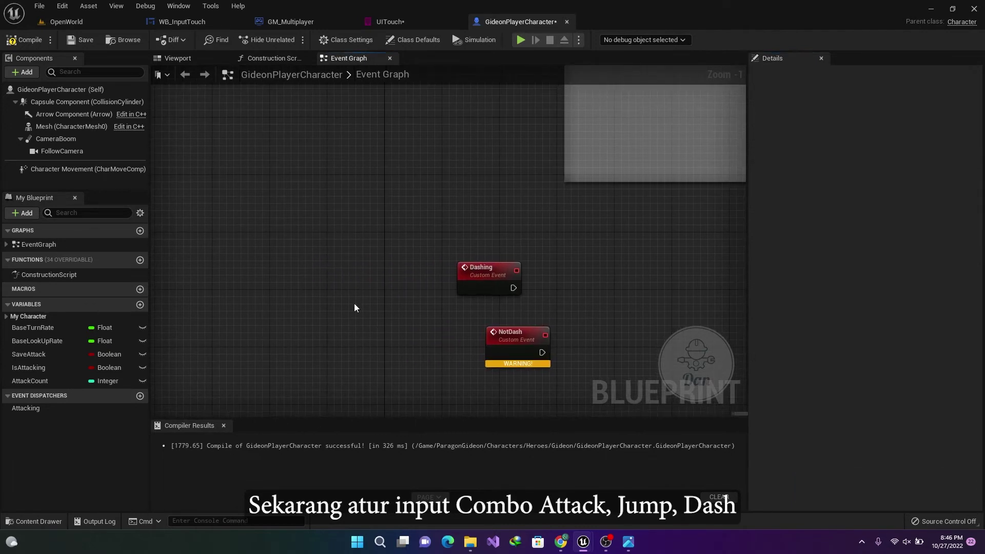
{"action": "right_click", "coordinate": [354, 304]}
{"action": "type", "text": "Action"}
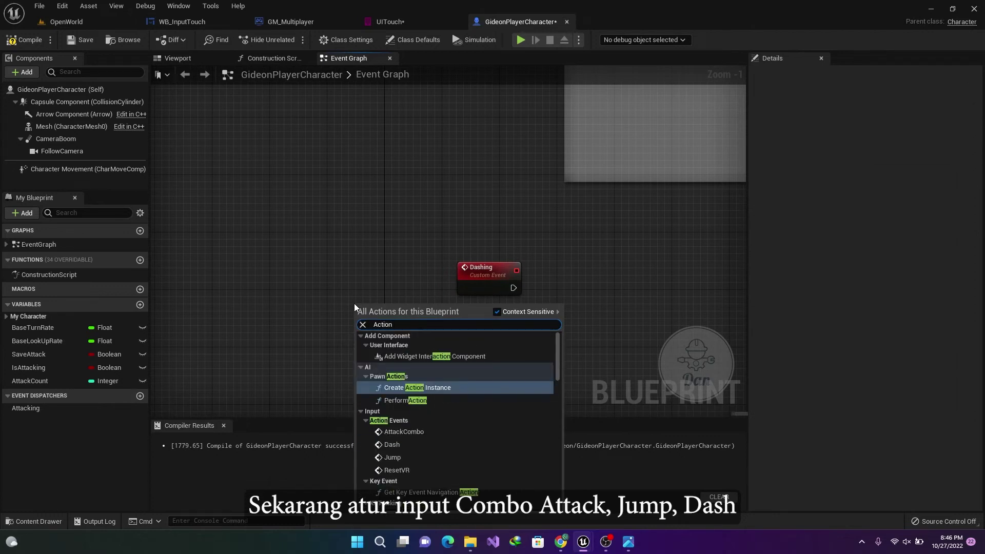
{"action": "left_click", "coordinate": [404, 445]}
{"action": "mouse_move", "coordinate": [385, 331]}
{"action": "left_mouse_down"}
{"action": "mouse_move", "coordinate": [221, 333]}
{"action": "mouse_move", "coordinate": [316, 324]}
{"action": "mouse_move", "coordinate": [346, 277]}
{"action": "left_mouse_up"}
{"action": "type", "text": "Dash"}
{"action": "key", "text": "Return"}
{"action": "left_click_drag", "start_coordinate": [260, 335], "coordinate": [332, 361]}
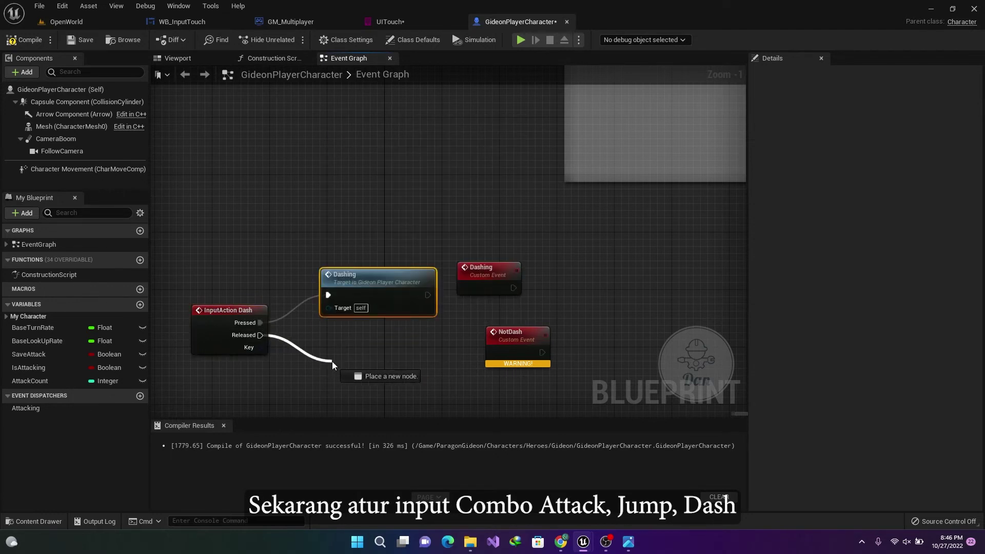
{"action": "type", "text": "NOtDASH"}
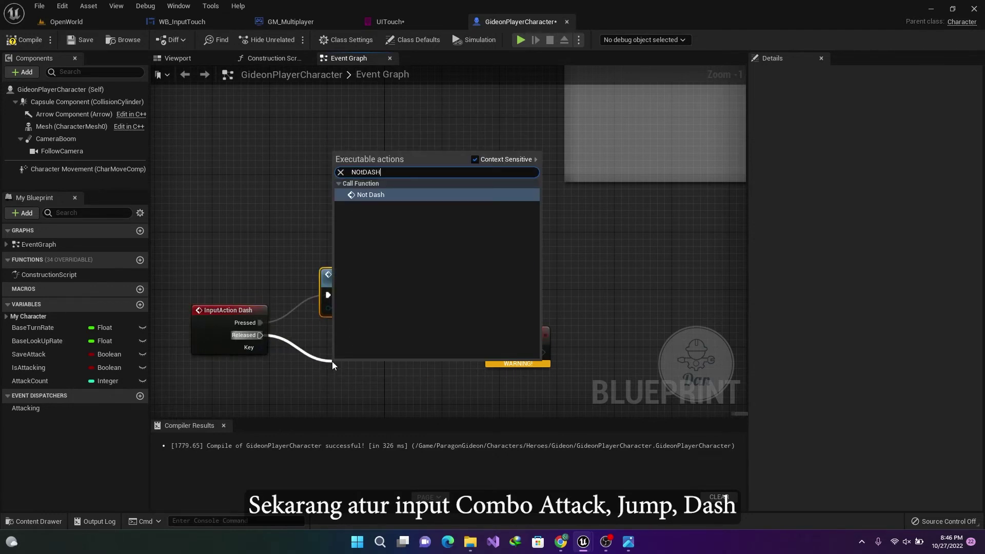
{"action": "key", "text": "Return"}
Arrange the Dashing and Not Dash calls and the Dashing and NotDash events neatly
{"action": "left_click_drag", "start_coordinate": [370, 371], "coordinate": [359, 353]}
{"action": "left_click_drag", "start_coordinate": [365, 297], "coordinate": [365, 326]}
{"action": "left_click_drag", "start_coordinate": [383, 364], "coordinate": [382, 377]}
{"action": "left_click_drag", "start_coordinate": [513, 339], "coordinate": [513, 360]}
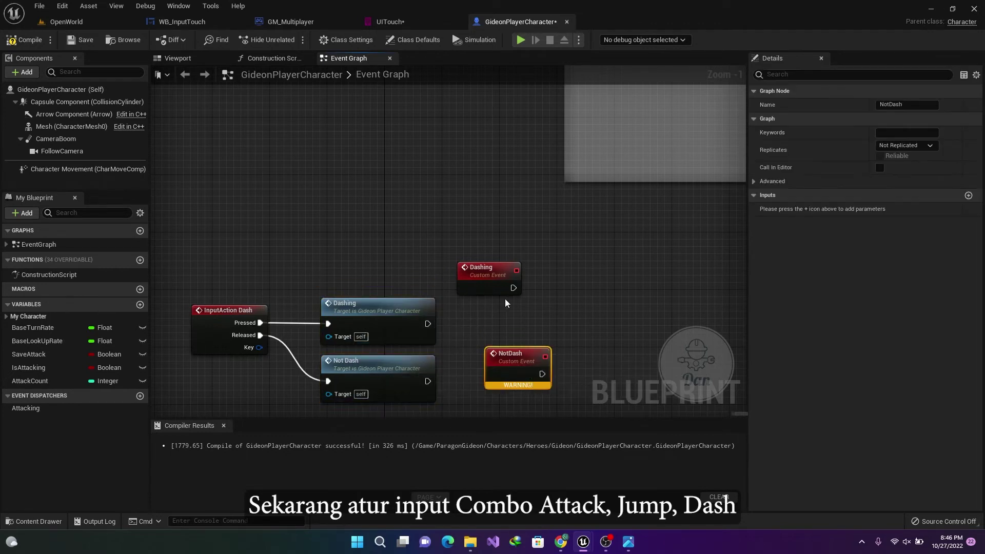
{"action": "left_click_drag", "start_coordinate": [495, 285], "coordinate": [523, 311]}
{"action": "right_click_drag", "start_coordinate": [549, 313], "coordinate": [337, 270]}
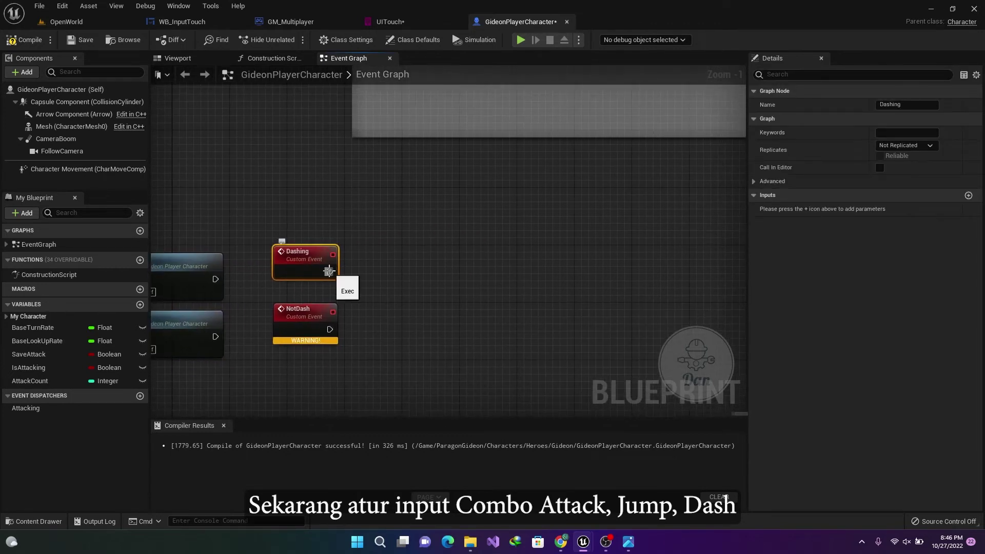
{"action": "left_click", "coordinate": [430, 281]}
Make Dashing set Character Movement's Max Acceleration to 1000000
{"action": "left_click_drag", "start_coordinate": [54, 165], "coordinate": [424, 292]}
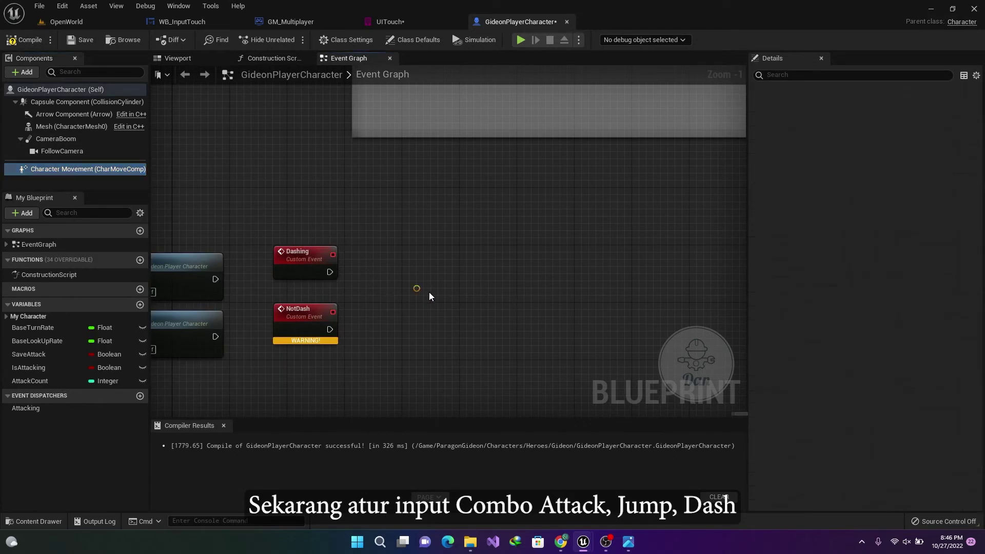
{"action": "left_click_drag", "start_coordinate": [484, 296], "coordinate": [526, 281]}
{"action": "type", "text": "A"}
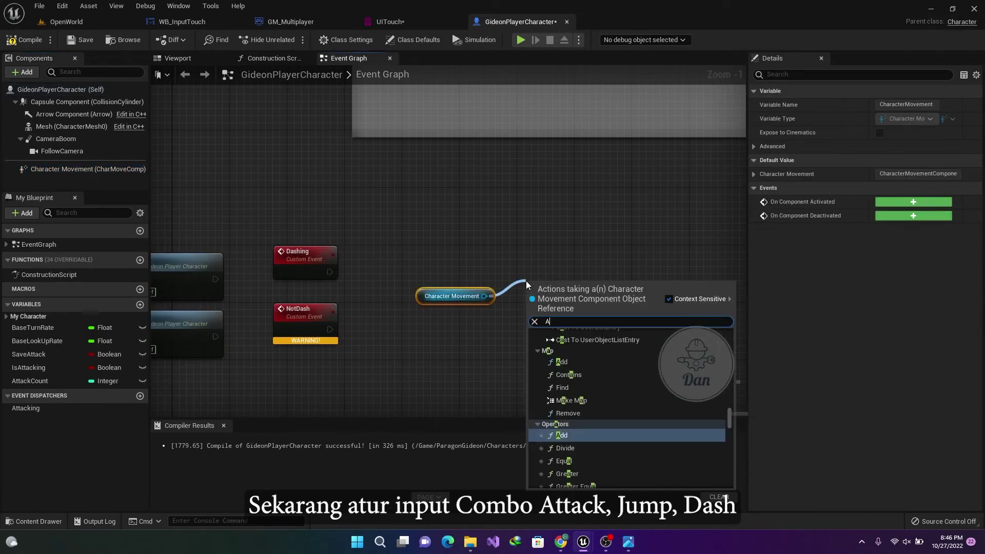
{"action": "type", "text": "cce"}
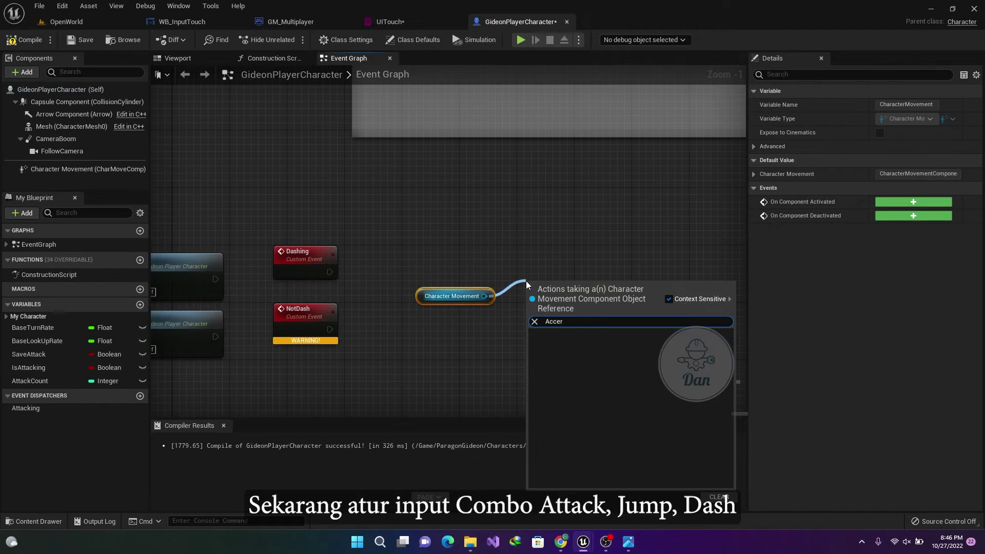
{"action": "key", "text": "Down"}
{"action": "key", "text": "Down"}
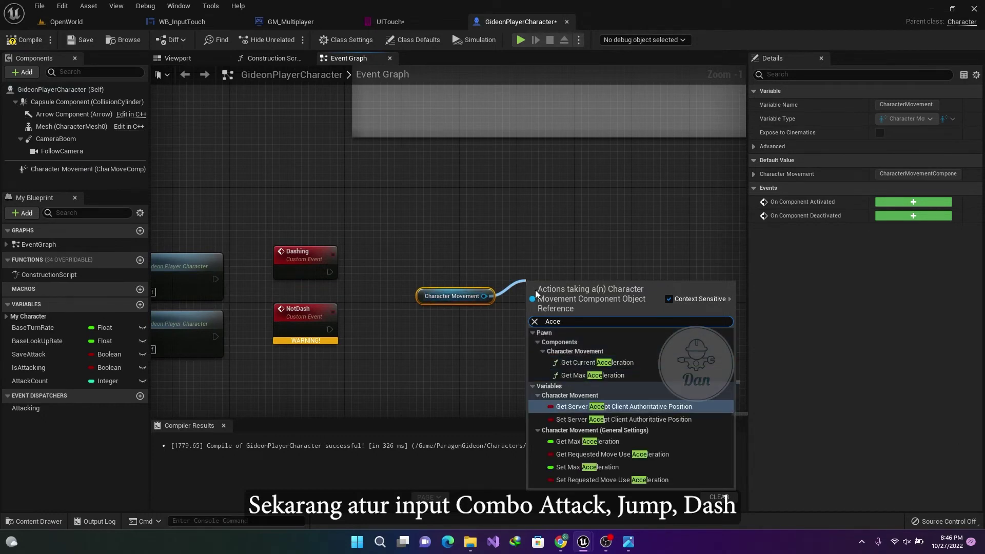
{"action": "left_click", "coordinate": [607, 468]}
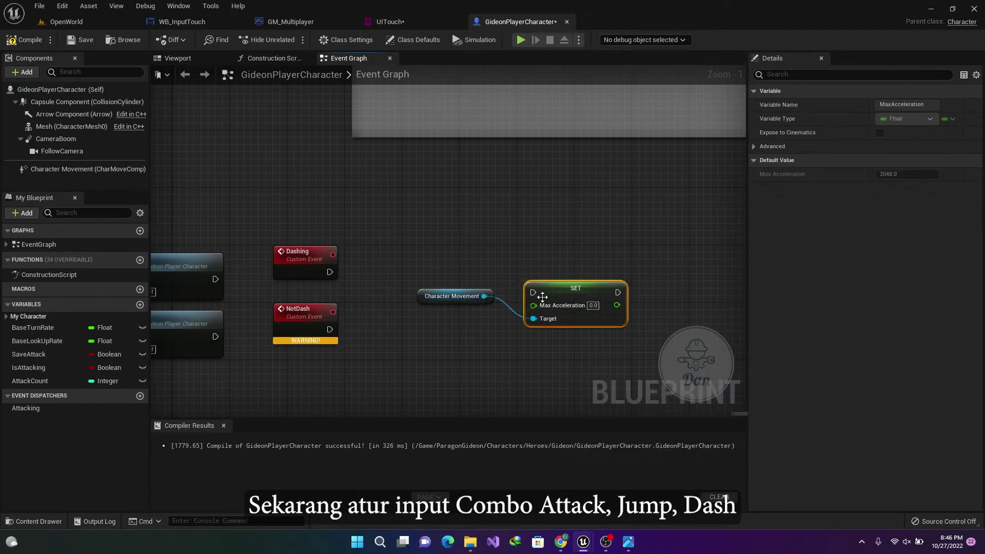
{"action": "left_click_drag", "start_coordinate": [435, 263], "coordinate": [330, 272]}
{"action": "left_click_drag", "start_coordinate": [604, 294], "coordinate": [597, 280]}
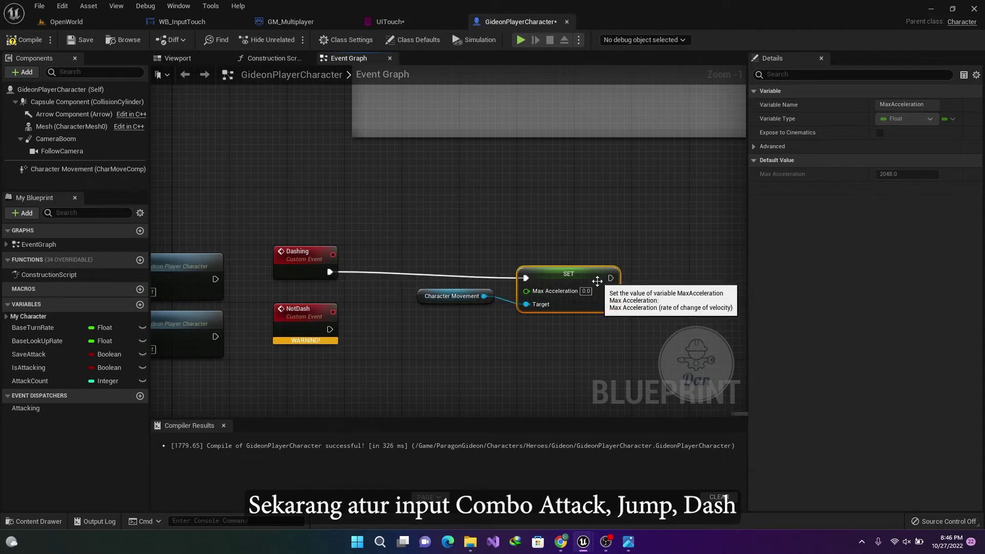
{"action": "left_click", "coordinate": [588, 292]}
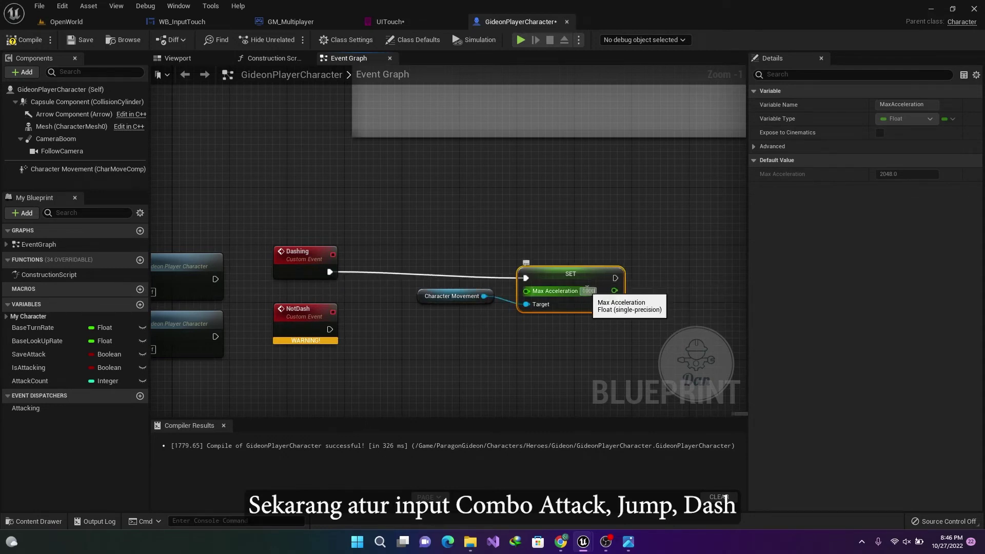
{"action": "type", "text": "000"}
{"action": "key", "text": "Return"}
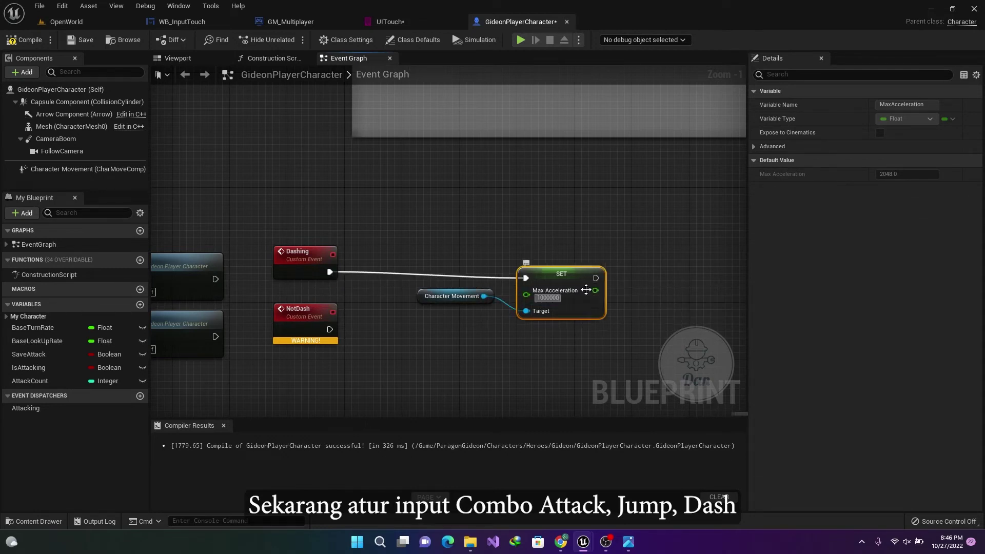
{"action": "left_click_drag", "start_coordinate": [586, 291], "coordinate": [586, 283]}
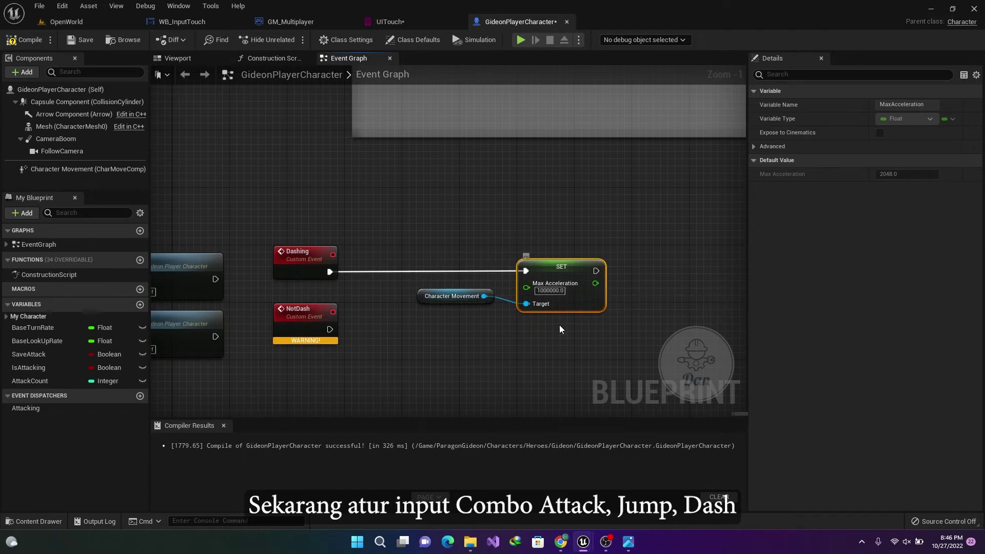
{"action": "left_click", "coordinate": [631, 308]}
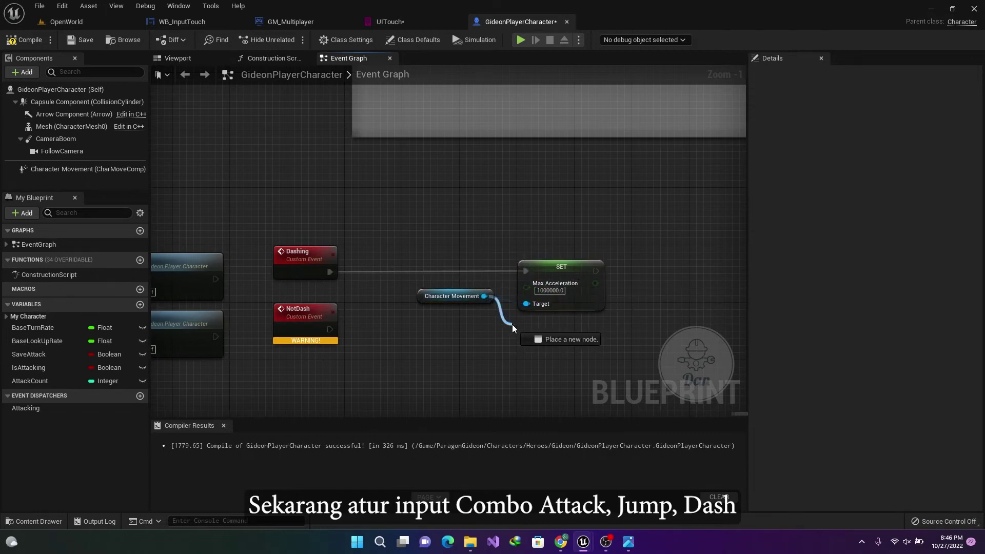
Duplicate the Max Acceleration setter and give the copy the default value 2048
{"action": "left_click", "coordinate": [97, 169]}
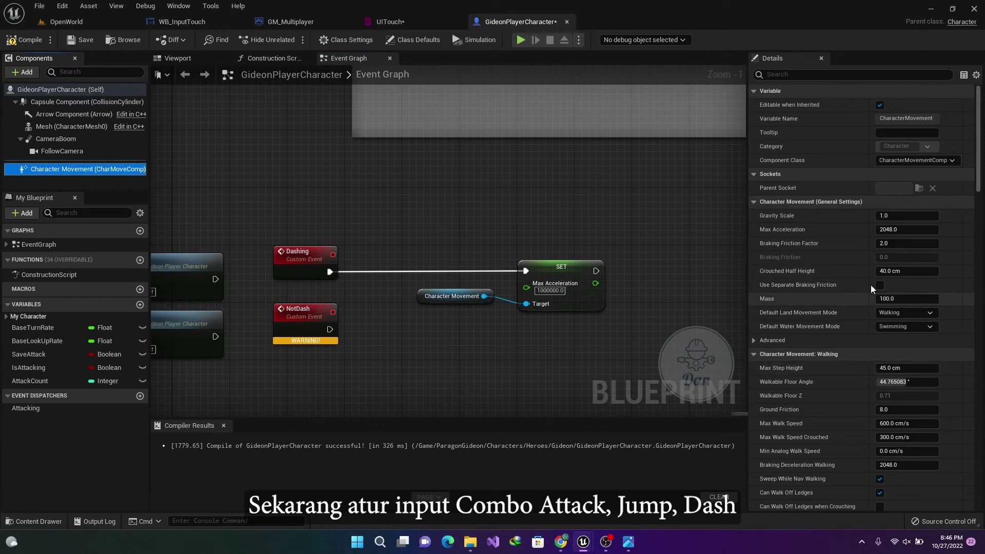
{"action": "left_click", "coordinate": [891, 230]}
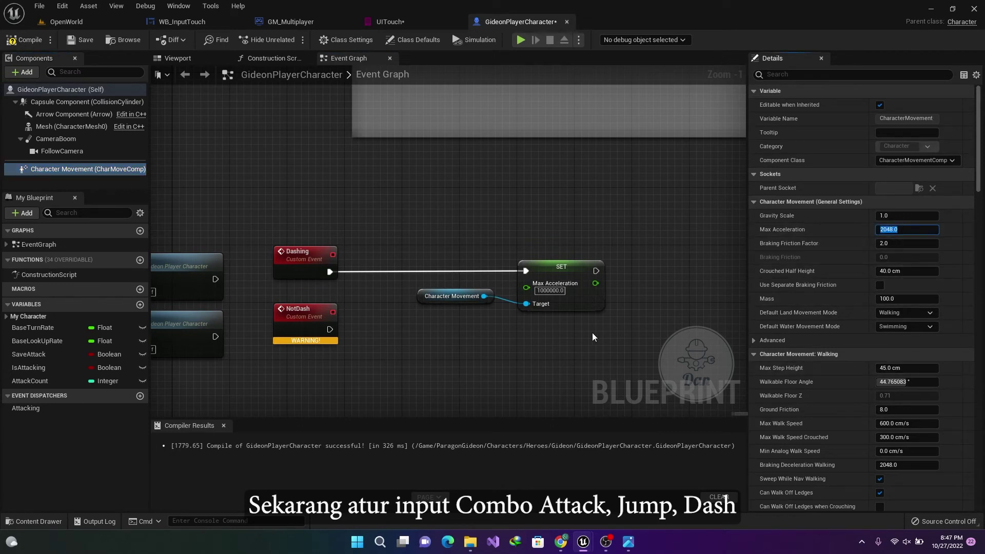
{"action": "left_click", "coordinate": [559, 267]}
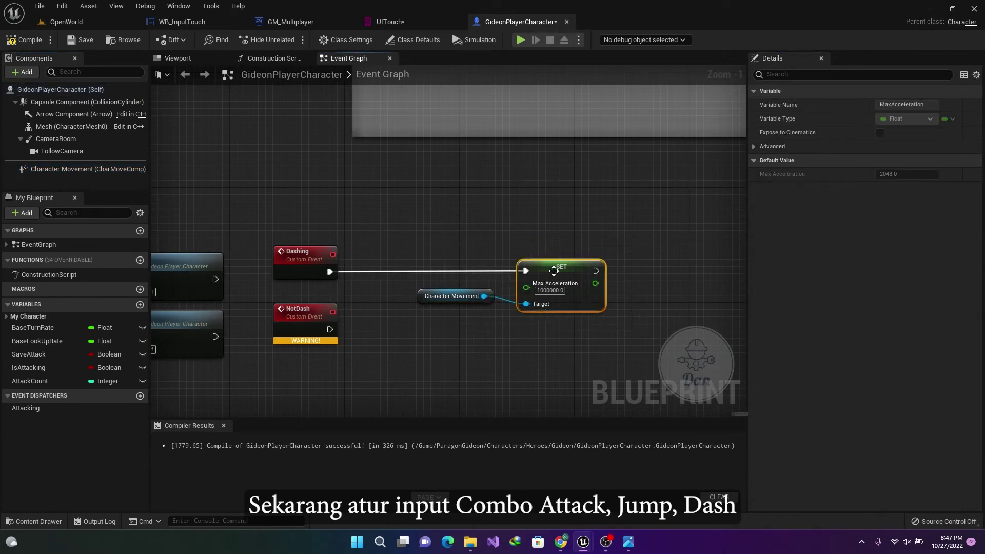
{"action": "key", "text": "ctrl+c"}
{"action": "key", "text": "ctrl+v"}
{"action": "left_click", "coordinate": [606, 356]}
{"action": "key", "text": "ctrl+v"}
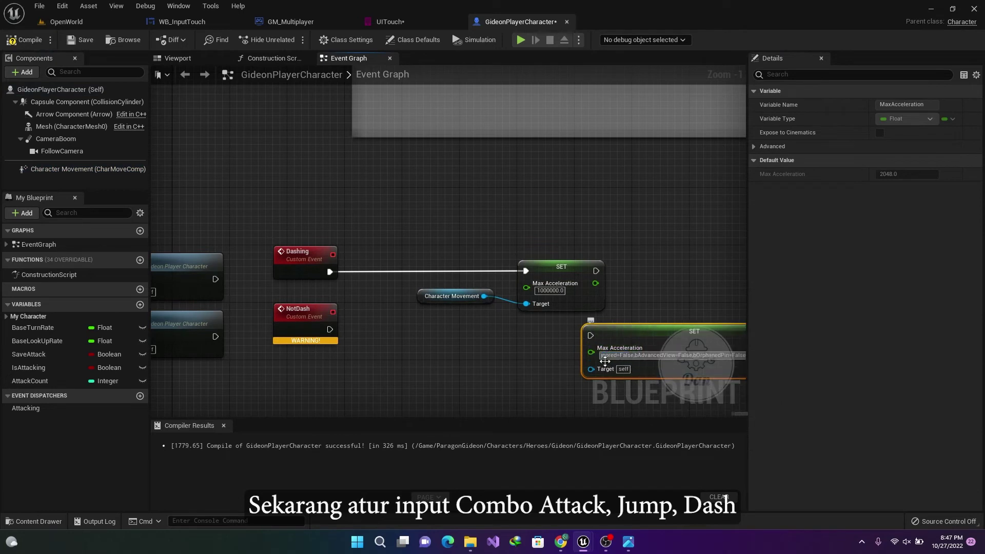
{"action": "key", "text": "Return"}
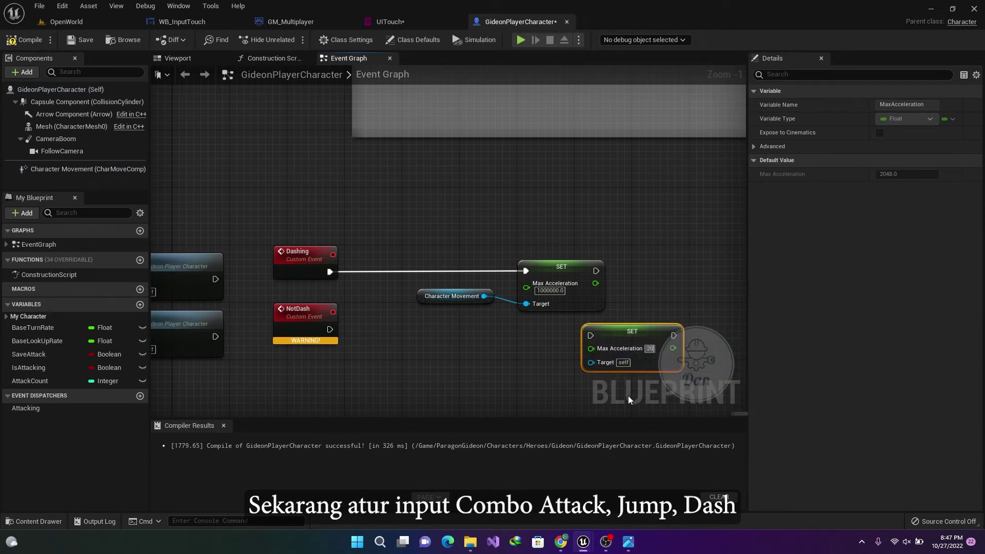
Wire NotDash's exec and the Character Movement target into the 2048 setter
{"action": "left_click_drag", "start_coordinate": [590, 335], "coordinate": [342, 328]}
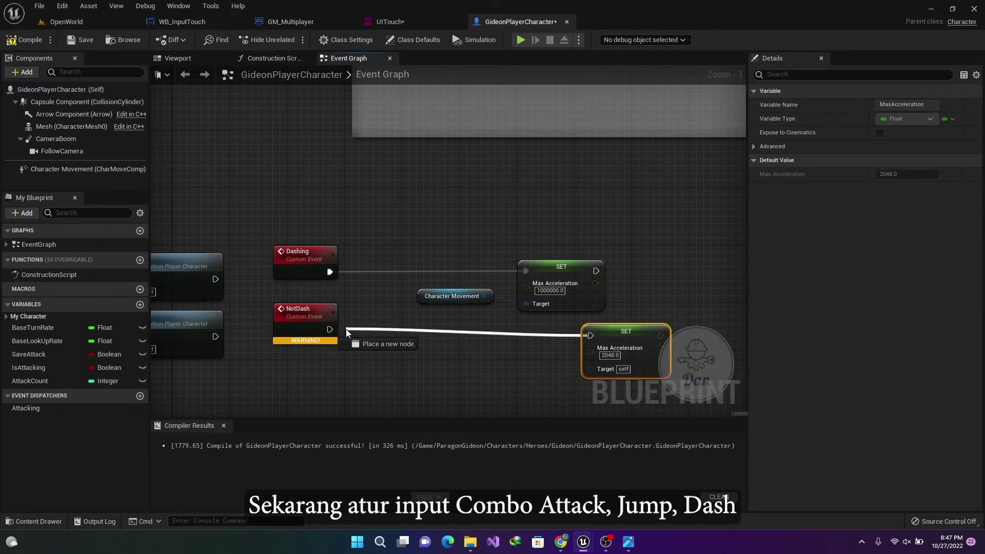
{"action": "mouse_move", "coordinate": [484, 296]}
{"action": "left_mouse_down"}
{"action": "mouse_move", "coordinate": [577, 347]}
{"action": "mouse_move", "coordinate": [591, 369]}
{"action": "left_mouse_up"}
{"action": "left_click_drag", "start_coordinate": [627, 333], "coordinate": [562, 336]}
{"action": "left_click", "coordinate": [630, 321]}
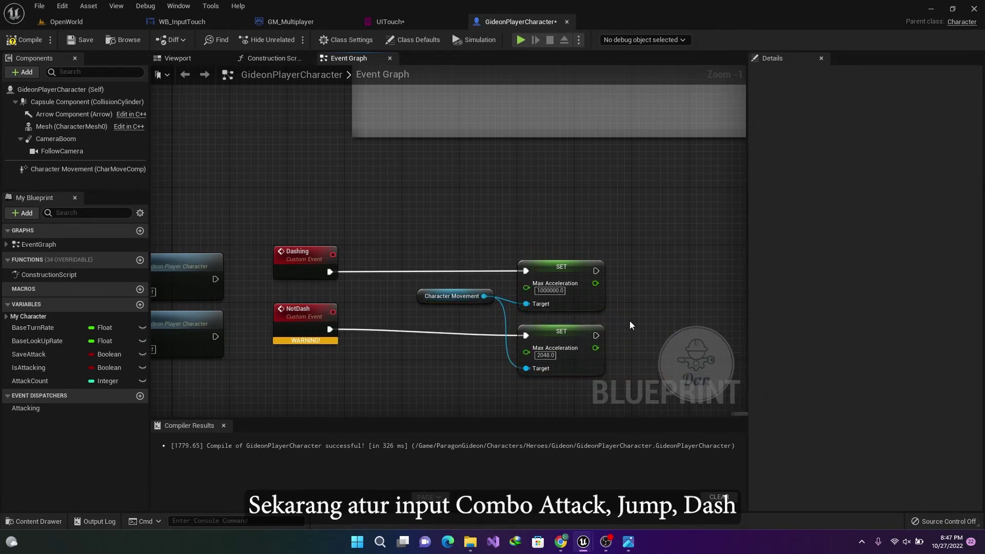
{"action": "right_click_drag", "start_coordinate": [478, 328], "coordinate": [429, 334]}
Move NotDash and its acceleration setter lower and line them up
{"action": "left_click_drag", "start_coordinate": [322, 359], "coordinate": [285, 344]}
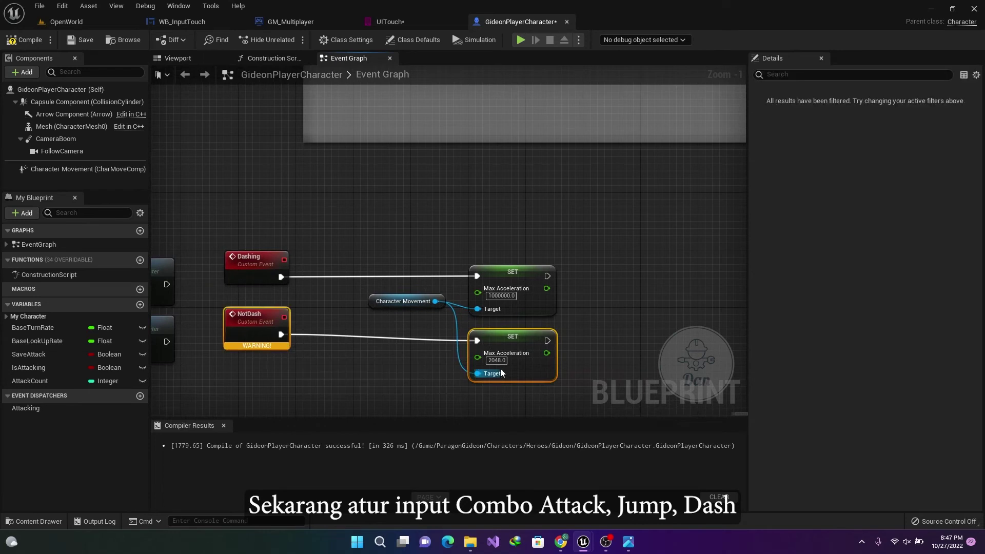
{"action": "left_click_drag", "start_coordinate": [514, 350], "coordinate": [514, 364]}
{"action": "left_click_drag", "start_coordinate": [248, 335], "coordinate": [248, 343]}
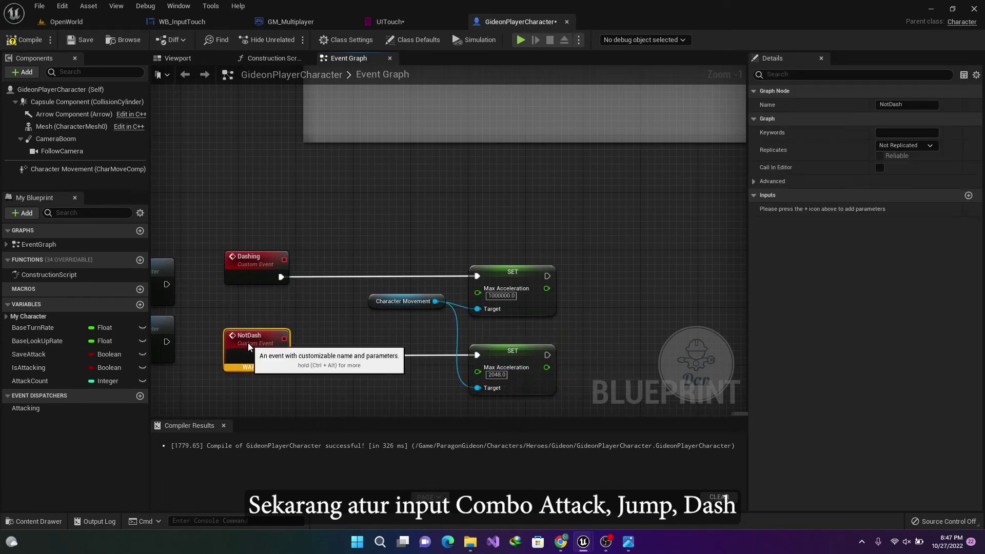
{"action": "left_click", "coordinate": [623, 321]}
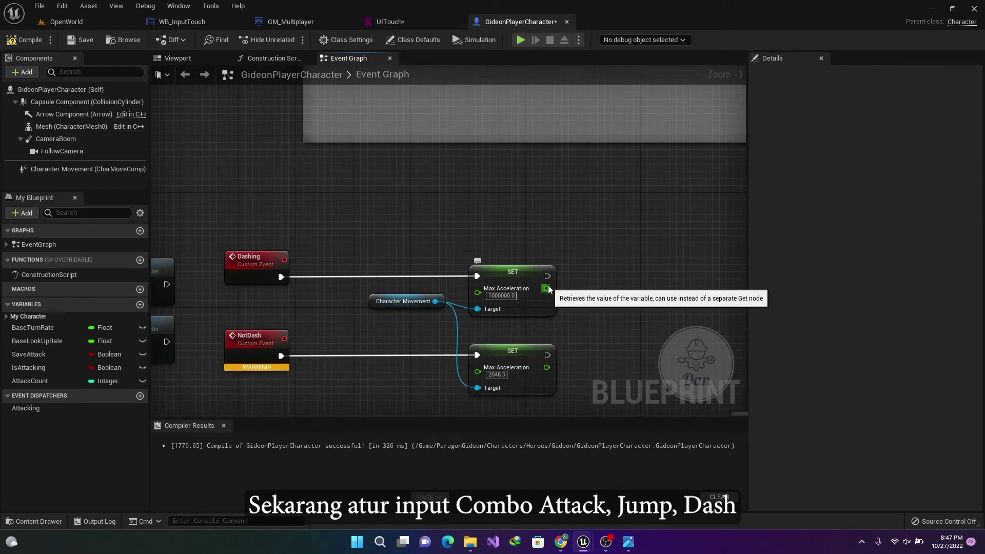
Add a Set Max Walk Speed of 10000 on Character Movement after Dashing's acceleration setter
{"action": "left_click_drag", "start_coordinate": [548, 276], "coordinate": [591, 278]}
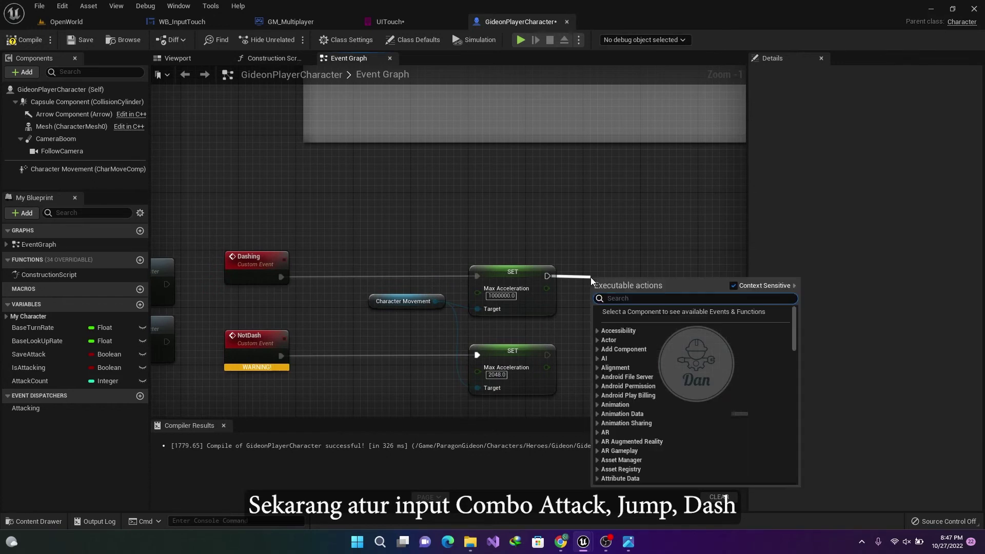
{"action": "type", "text": "Set "}
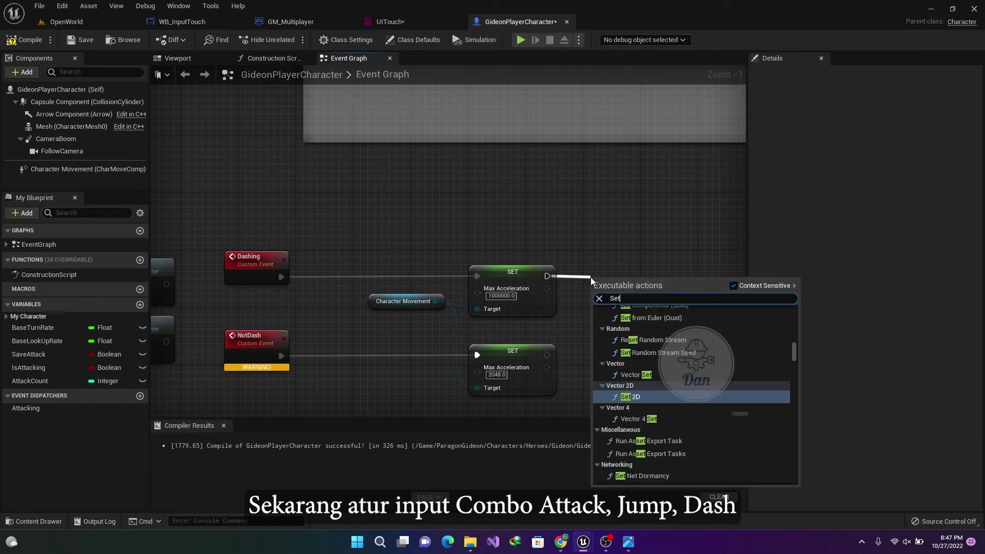
{"action": "type", "text": "Max W"}
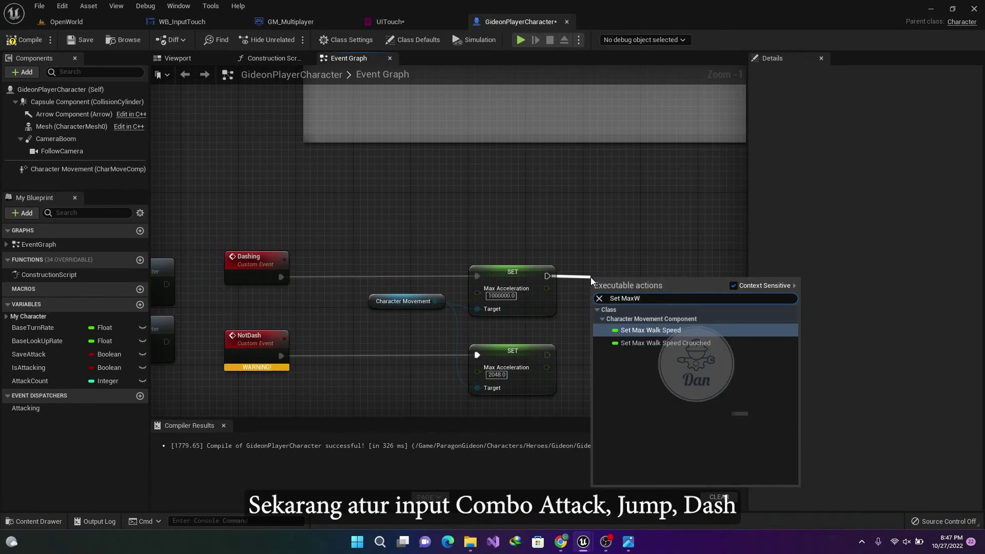
{"action": "key", "text": "Return"}
{"action": "left_click_drag", "start_coordinate": [599, 317], "coordinate": [436, 302]}
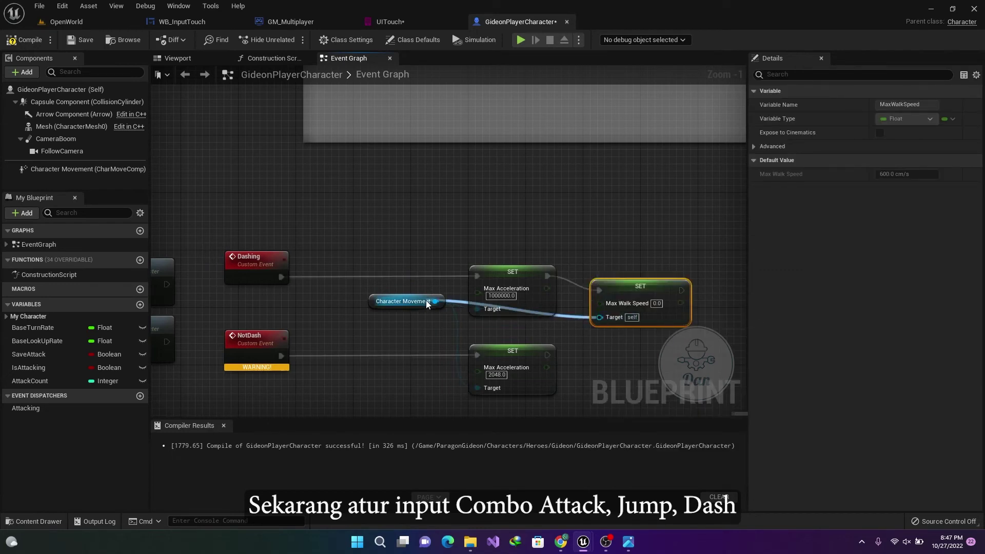
{"action": "left_click_drag", "start_coordinate": [649, 293], "coordinate": [649, 279]}
{"action": "left_click", "coordinate": [663, 342]}
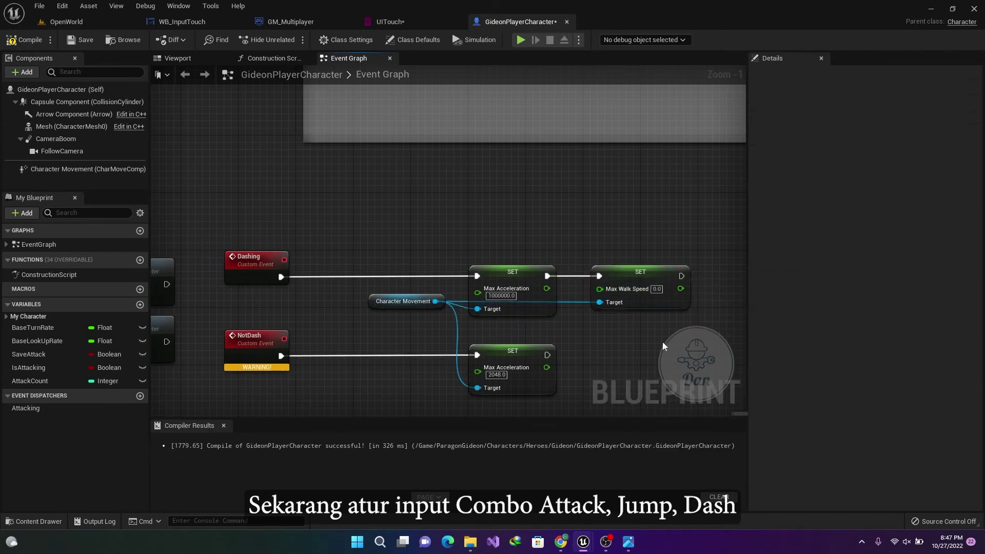
{"action": "left_click", "coordinate": [98, 170]}
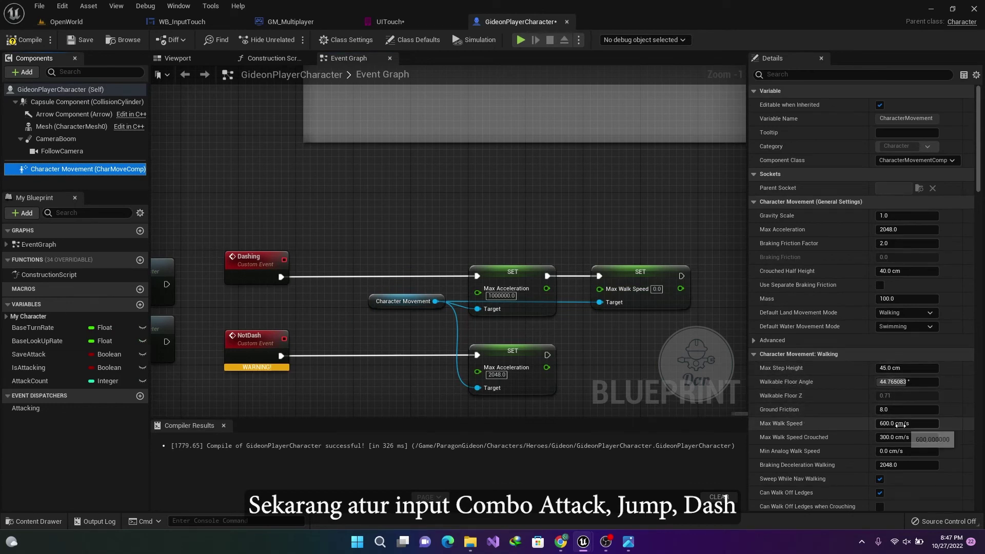
{"action": "left_click", "coordinate": [656, 289]}
{"action": "type", "text": "10000"}
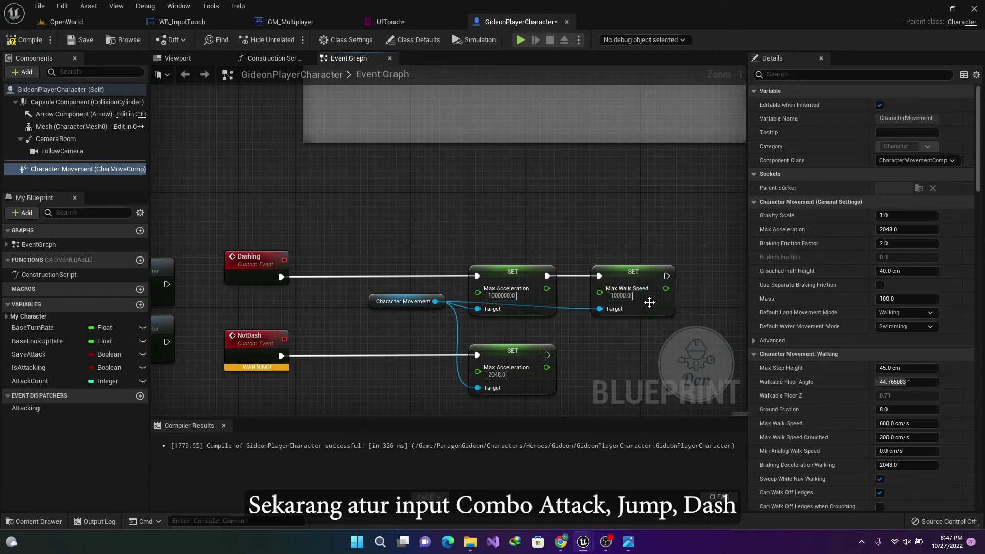
{"action": "left_click", "coordinate": [633, 272]}
Chain a copy of the walk-speed setter after NotDash with 600, then compile
{"action": "key", "text": "ctrl+c"}
{"action": "key", "text": "ctrl+v"}
{"action": "left_click_drag", "start_coordinate": [672, 398], "coordinate": [548, 355]}
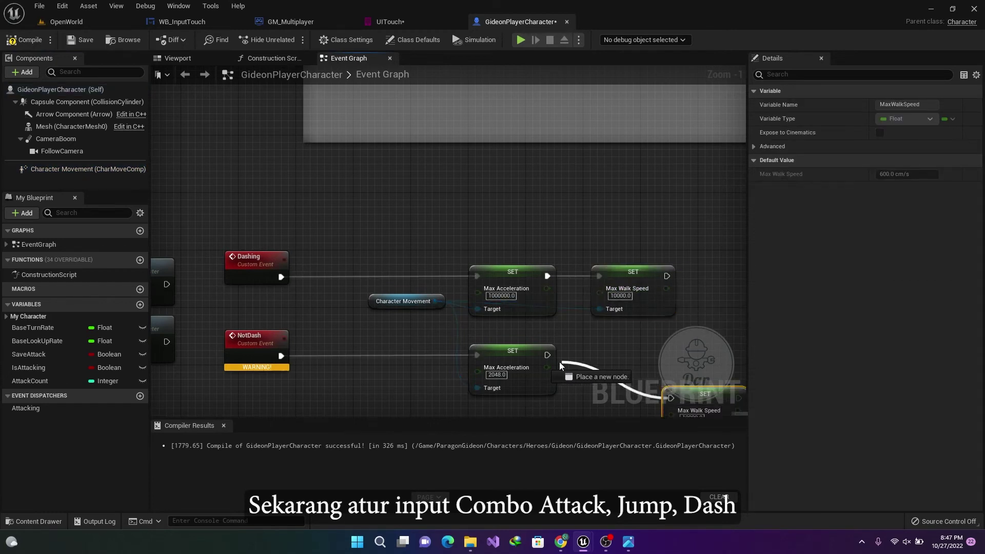
{"action": "left_click_drag", "start_coordinate": [715, 393], "coordinate": [643, 350]}
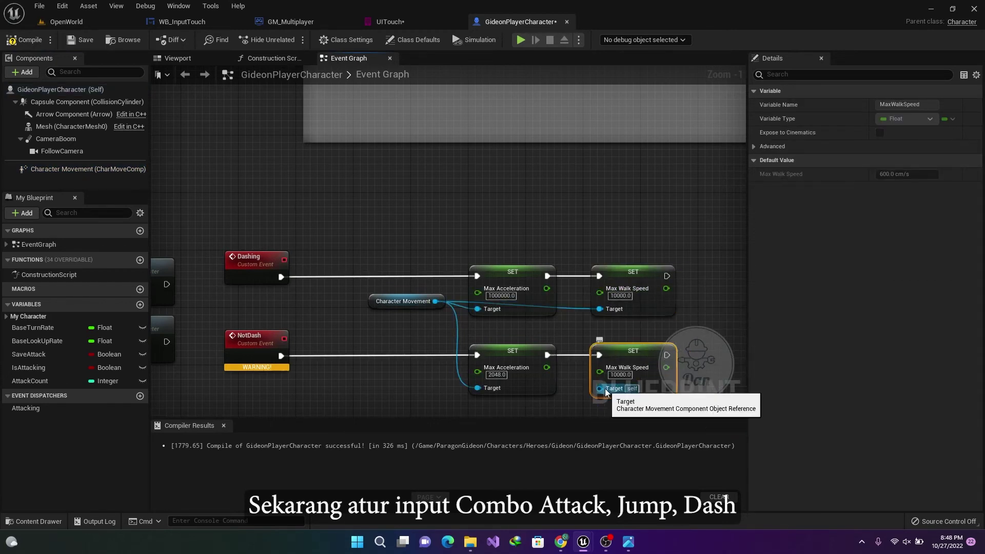
{"action": "mouse_move", "coordinate": [435, 301]}
{"action": "left_mouse_down"}
{"action": "mouse_move", "coordinate": [577, 368]}
{"action": "mouse_move", "coordinate": [599, 388]}
{"action": "left_mouse_up"}
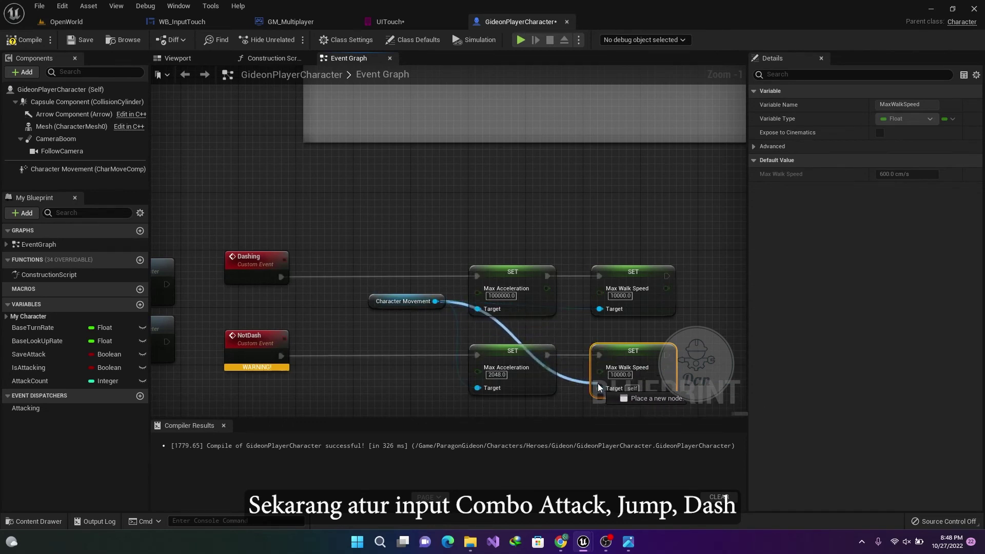
{"action": "left_click_drag", "start_coordinate": [371, 301], "coordinate": [348, 329]}
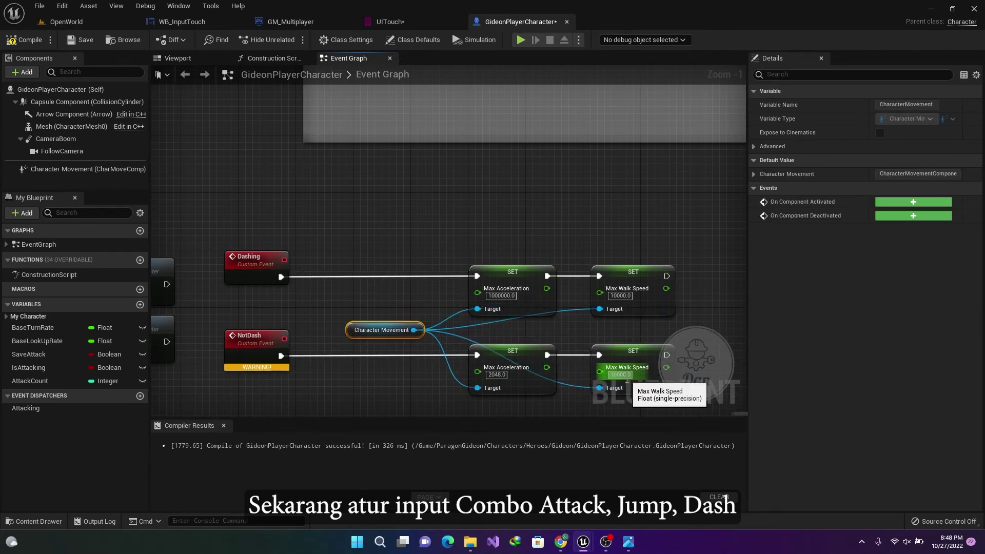
{"action": "type", "text": "600"}
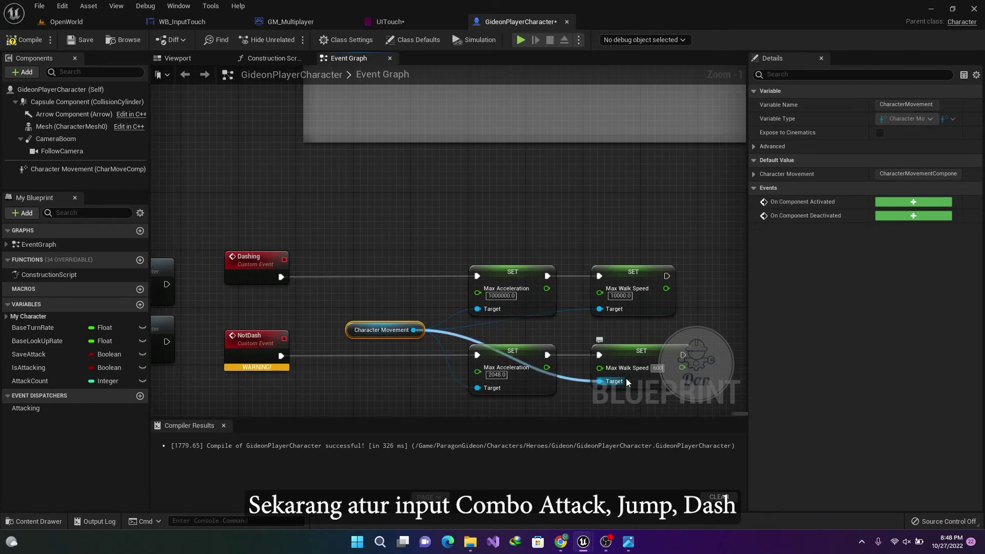
{"action": "left_click", "coordinate": [632, 344]}
{"action": "left_click", "coordinate": [24, 40]}
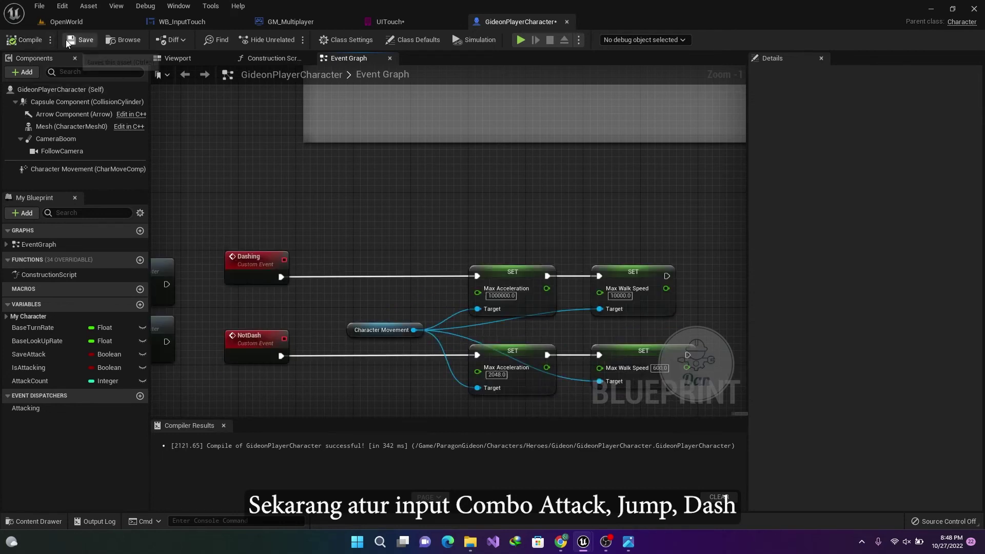
Replace the Dash button's On Clicked event with On Pressed and On Released (Dash) events
{"action": "left_click", "coordinate": [186, 21]}
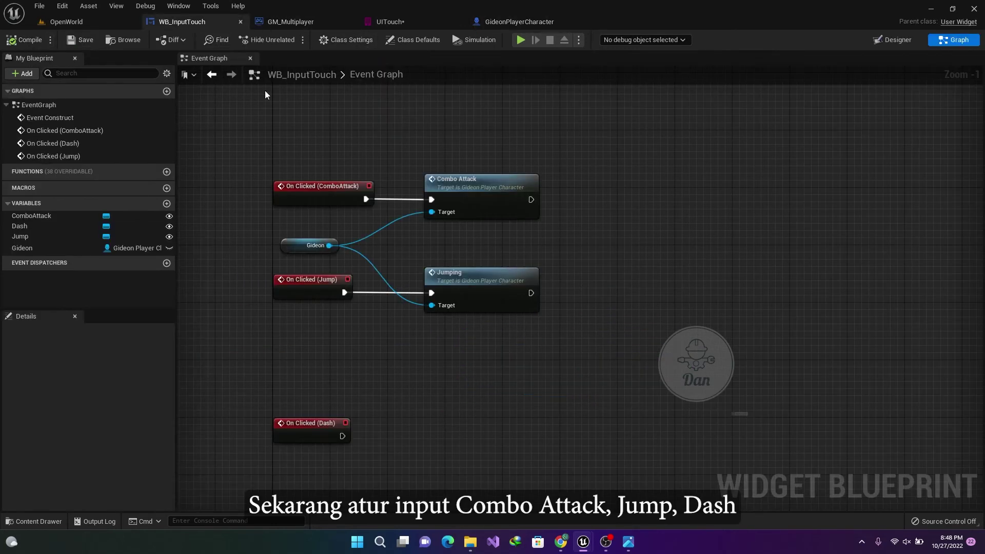
{"action": "left_click_drag", "start_coordinate": [321, 419], "coordinate": [323, 389]}
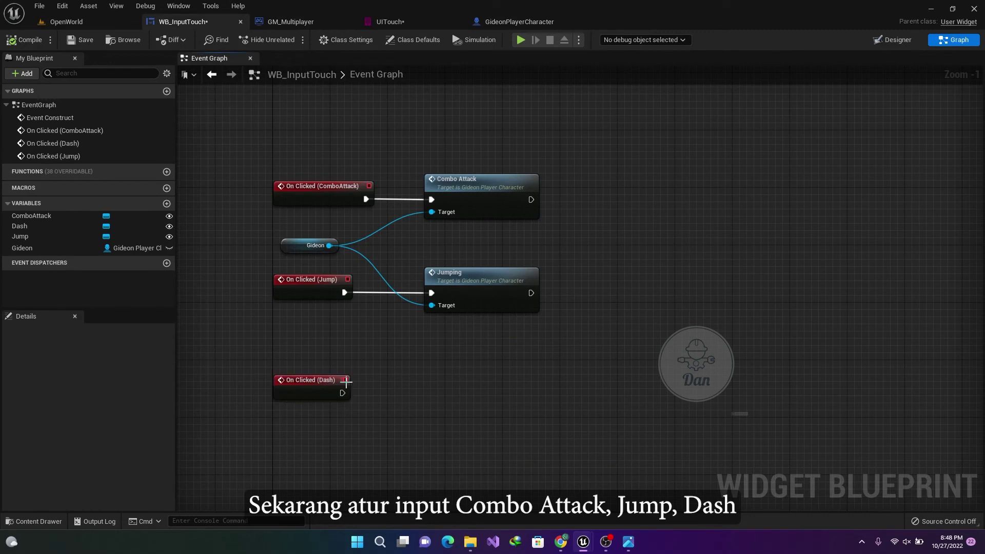
{"action": "mouse_move", "coordinate": [329, 245]}
{"action": "left_mouse_down"}
{"action": "mouse_move", "coordinate": [408, 389]}
{"action": "mouse_move", "coordinate": [408, 428]}
{"action": "left_mouse_up"}
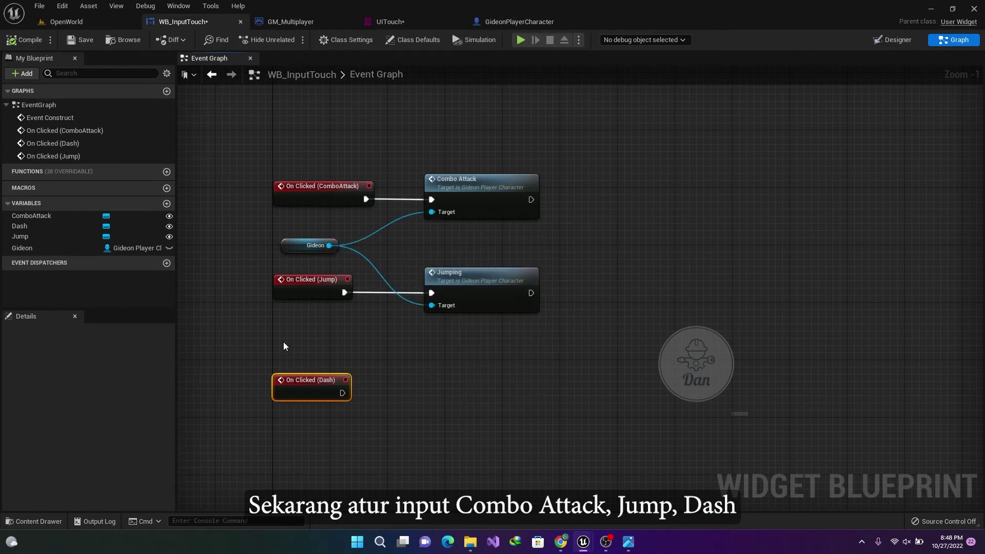
{"action": "key", "text": "Delete"}
{"action": "left_click", "coordinate": [47, 214]}
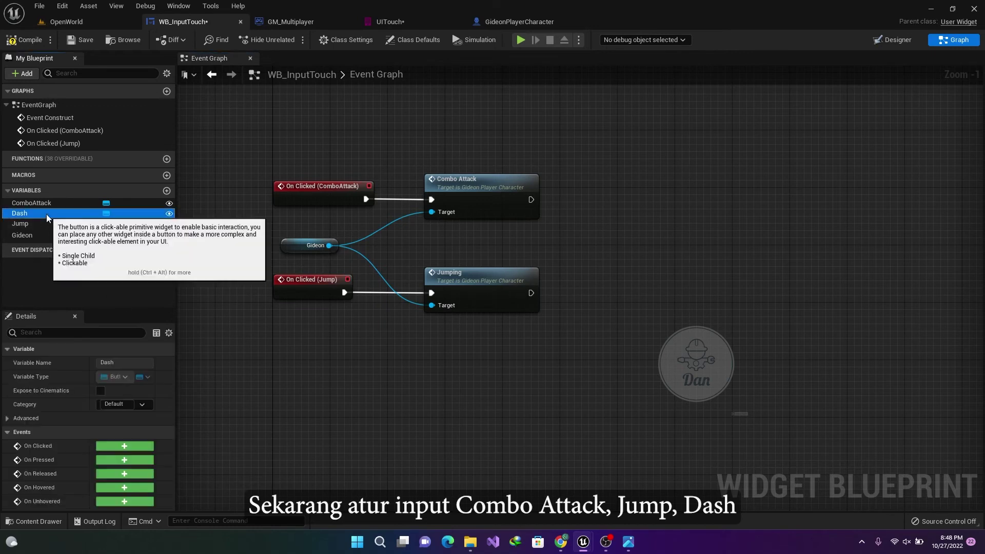
{"action": "left_click", "coordinate": [121, 461]}
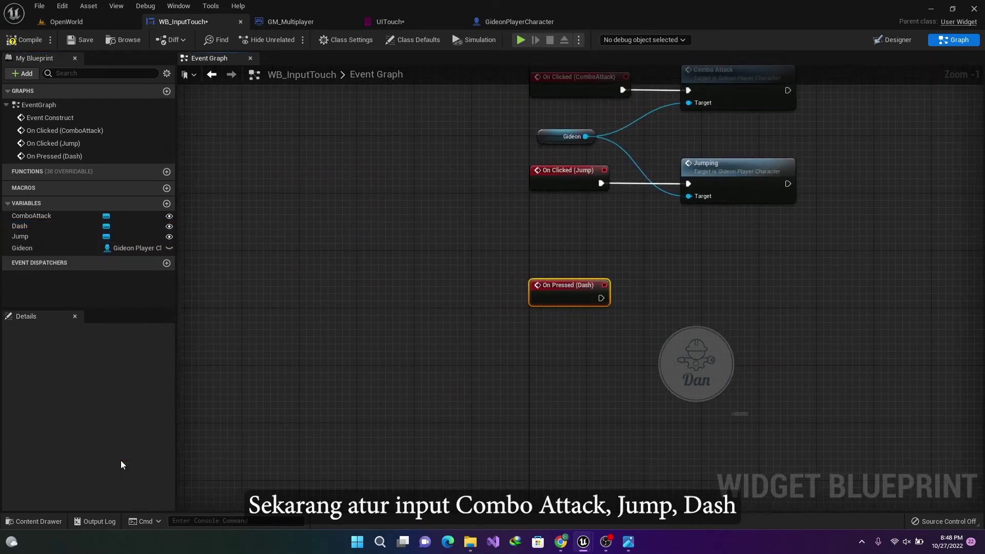
{"action": "left_click", "coordinate": [51, 229]}
{"action": "left_click", "coordinate": [113, 474]}
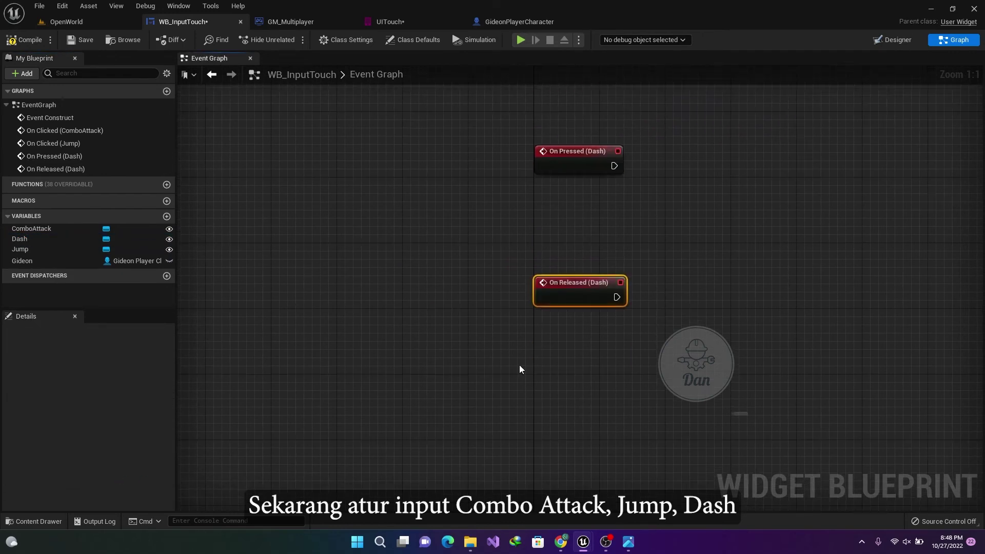
Get the Gideon reference and wire On Pressed (Dash) into a Dashing call on it
{"action": "right_click_drag", "start_coordinate": [506, 403], "coordinate": [456, 337]}
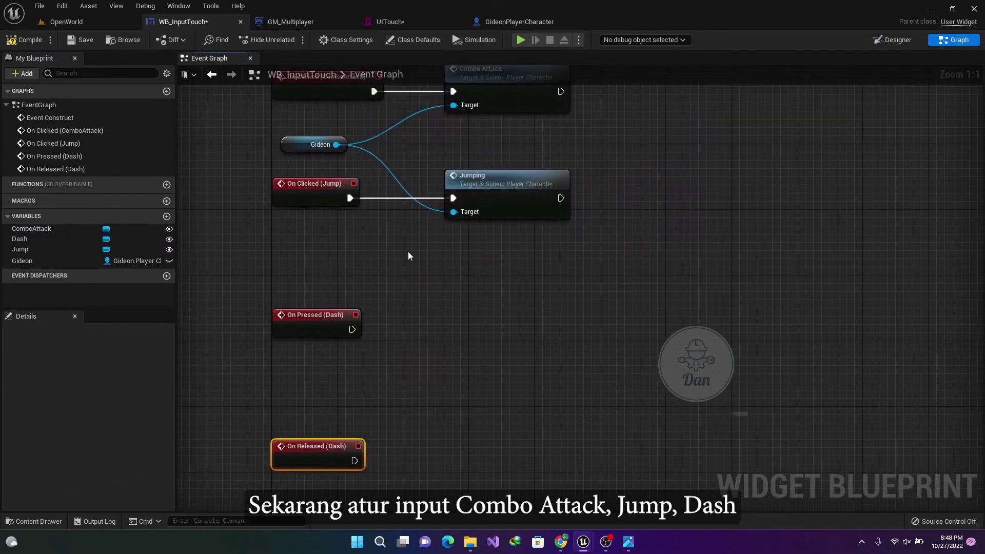
{"action": "mouse_move", "coordinate": [69, 260]}
{"action": "left_mouse_down"}
{"action": "mouse_move", "coordinate": [294, 386]}
{"action": "mouse_move", "coordinate": [423, 359]}
{"action": "mouse_move", "coordinate": [433, 343]}
{"action": "left_mouse_up"}
{"action": "left_click", "coordinate": [319, 404]}
{"action": "type", "text": "Dash"}
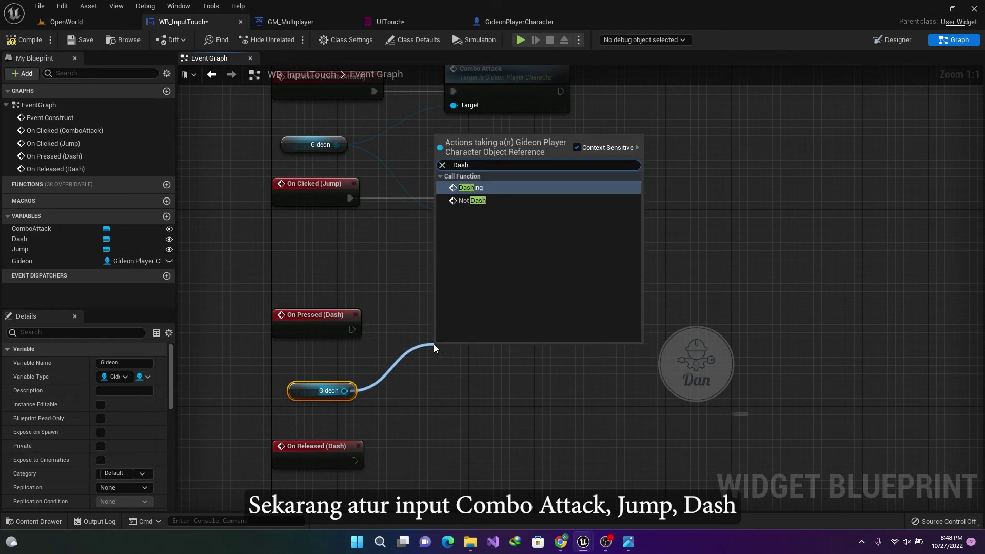
{"action": "left_click", "coordinate": [473, 187]}
{"action": "mouse_move", "coordinate": [352, 329]}
{"action": "left_mouse_down"}
{"action": "mouse_move", "coordinate": [446, 370]}
{"action": "mouse_move", "coordinate": [454, 322]}
{"action": "mouse_move", "coordinate": [446, 314]}
{"action": "left_mouse_up"}
Wire On Released (Dash) into a Not Dash call on Gideon, then go back to OpenWorld
{"action": "left_click_drag", "start_coordinate": [345, 391], "coordinate": [412, 466]}
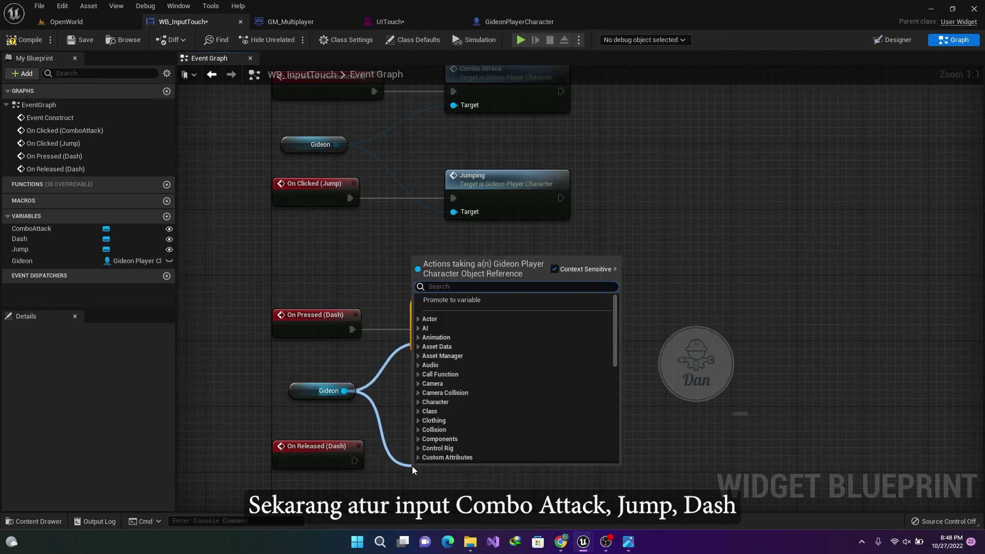
{"action": "type", "text": "Not Dash"}
{"action": "key", "text": "Return"}
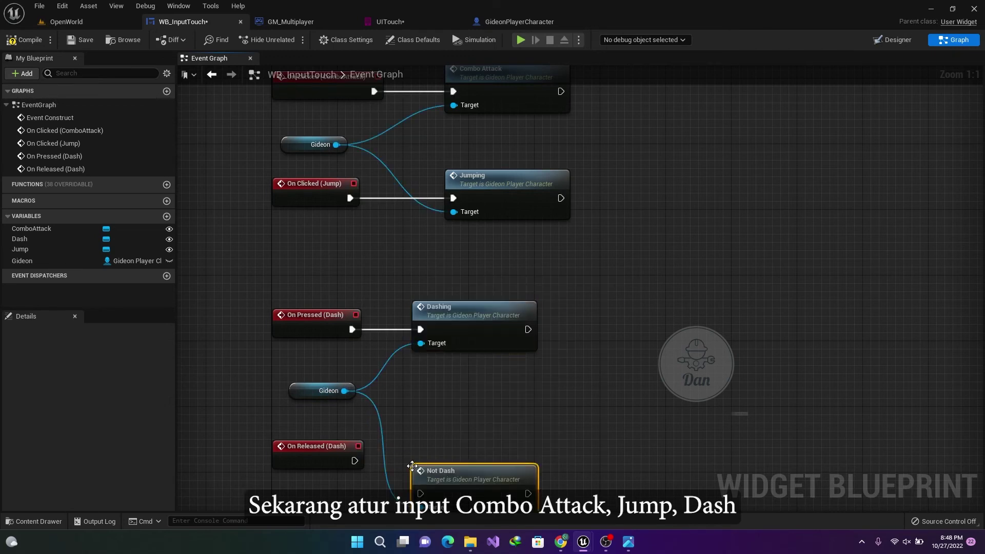
{"action": "left_click_drag", "start_coordinate": [421, 494], "coordinate": [404, 484]}
{"action": "left_click_drag", "start_coordinate": [358, 460], "coordinate": [358, 460]}
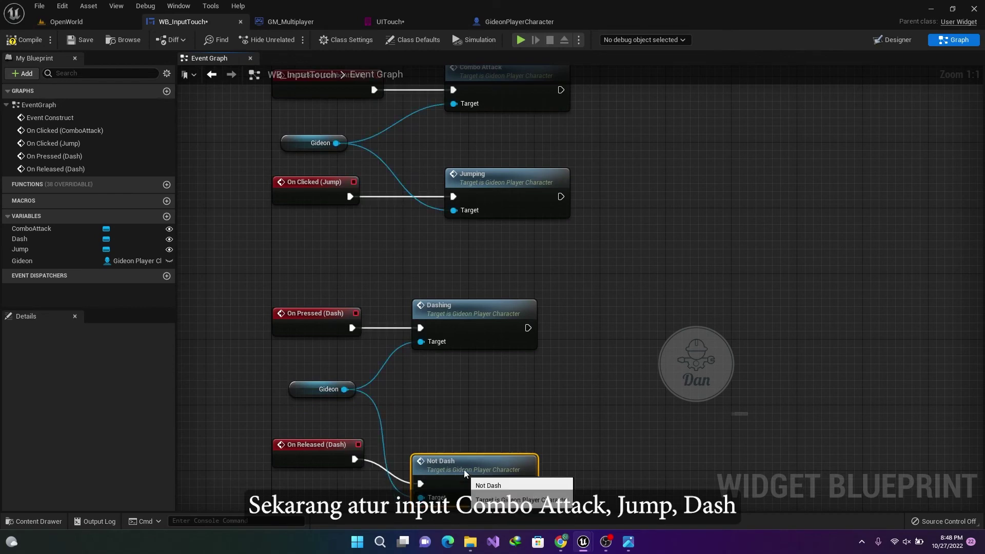
{"action": "left_click_drag", "start_coordinate": [461, 479], "coordinate": [466, 454]}
{"action": "left_click", "coordinate": [8, 45]}
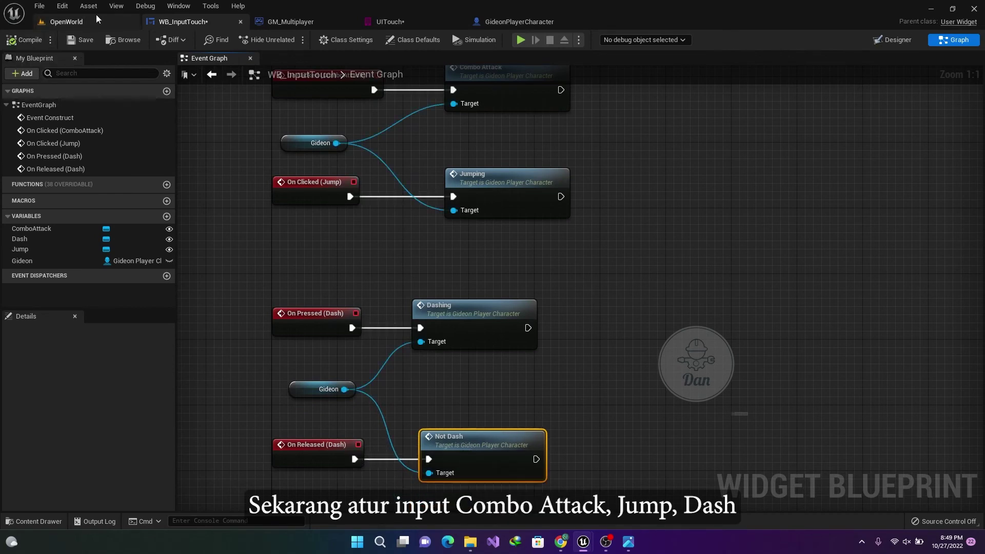
{"action": "left_click", "coordinate": [97, 21]}
Run a brief Play In Editor session, stop it with Esc, and switch to GideonPlayerCharacter
{"action": "key", "text": "alt+p"}
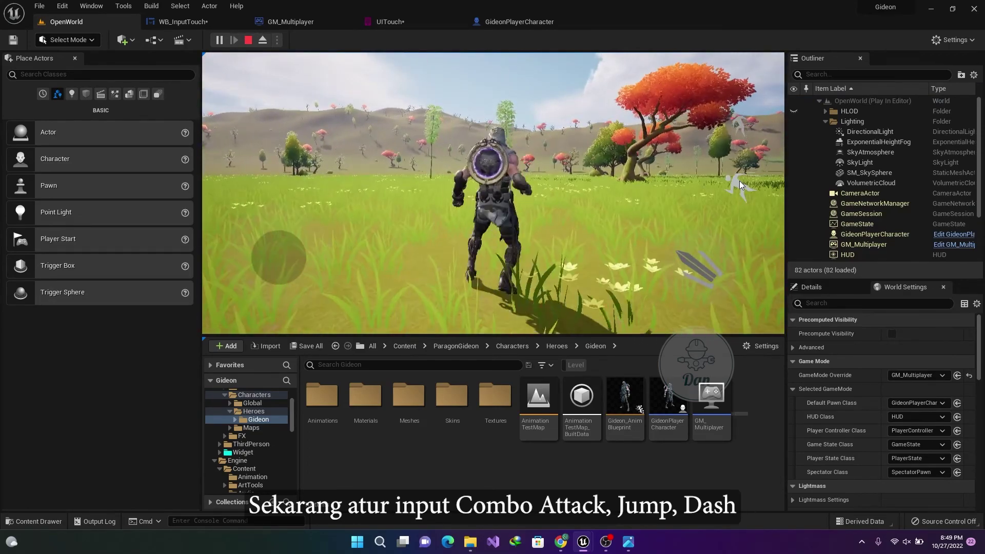
{"action": "key", "text": "Escape"}
{"action": "left_click", "coordinate": [519, 22]}
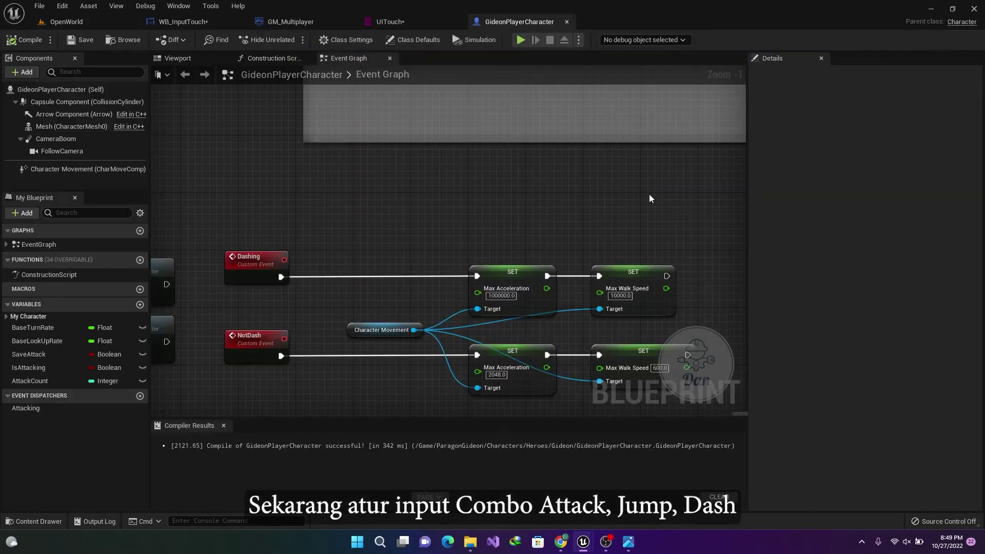
Enable CameraBoom camera lag with lag speed 3.0 and max distance 5.0, then compile
{"action": "left_click", "coordinate": [63, 141]}
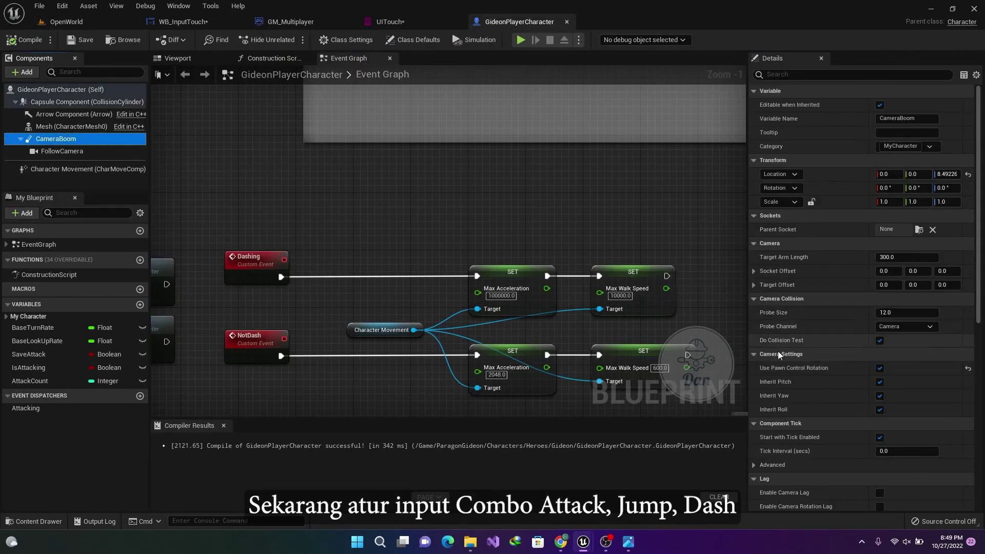
{"action": "scroll", "coordinate": [785, 369], "scroll_direction": "down", "scroll_amount": 8}
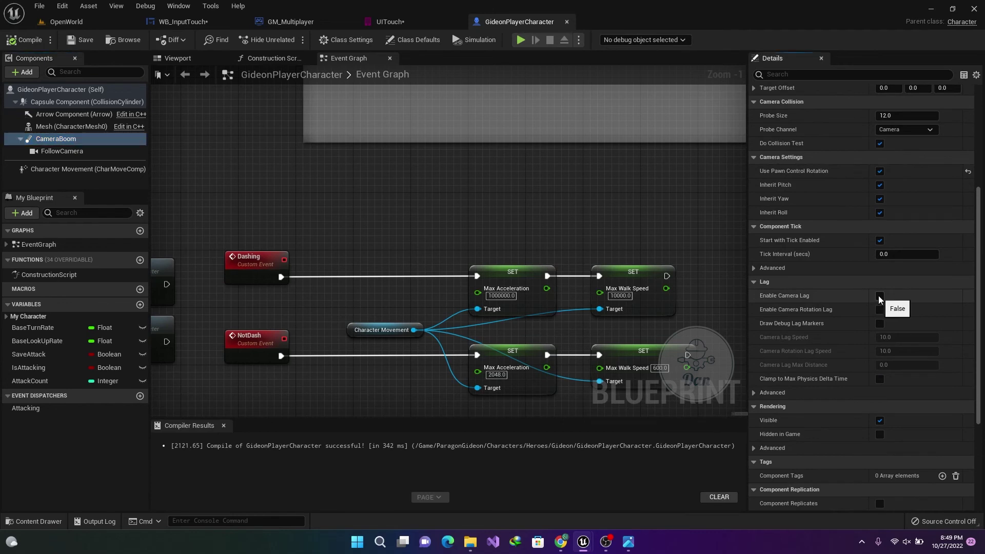
{"action": "left_click", "coordinate": [880, 296]}
{"action": "left_click", "coordinate": [880, 310]}
{"action": "left_click", "coordinate": [887, 338]}
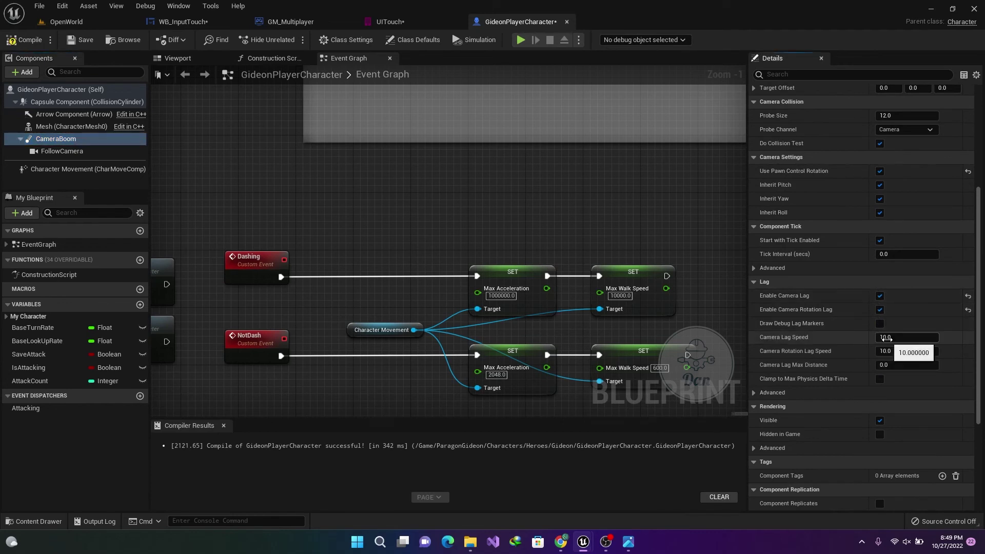
{"action": "left_click", "coordinate": [880, 309]}
{"action": "type", "text": "3"}
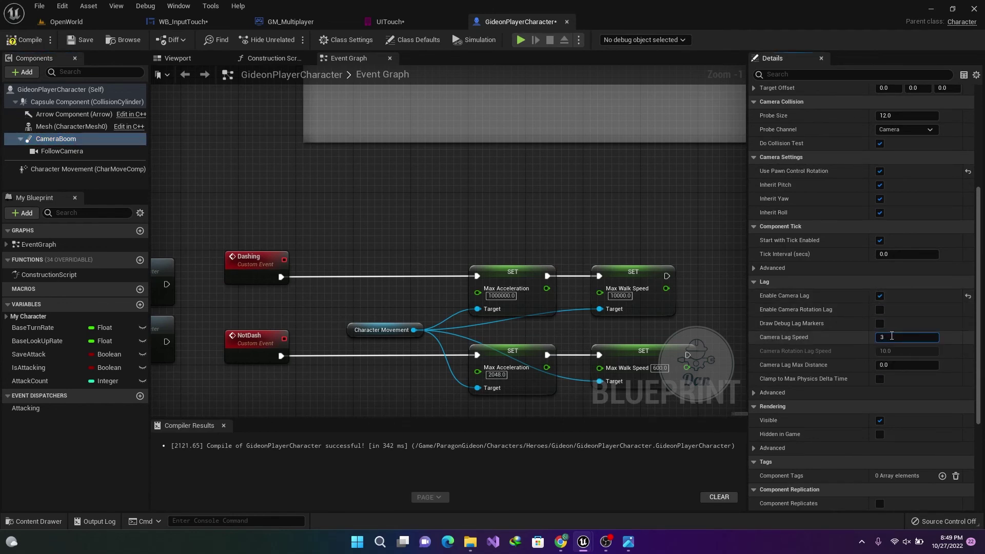
{"action": "key", "text": "Return"}
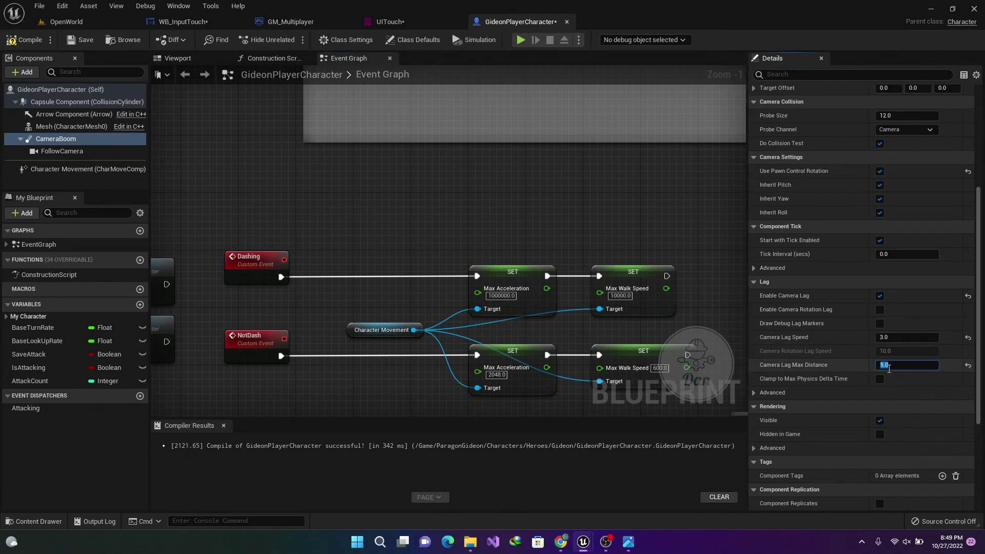
{"action": "key", "text": "Return"}
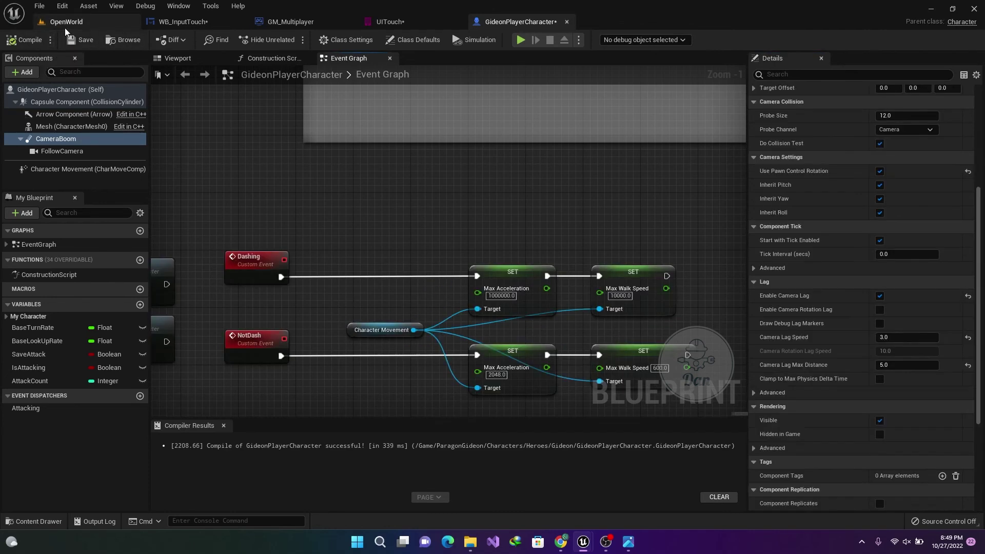
{"action": "left_click", "coordinate": [65, 22]}
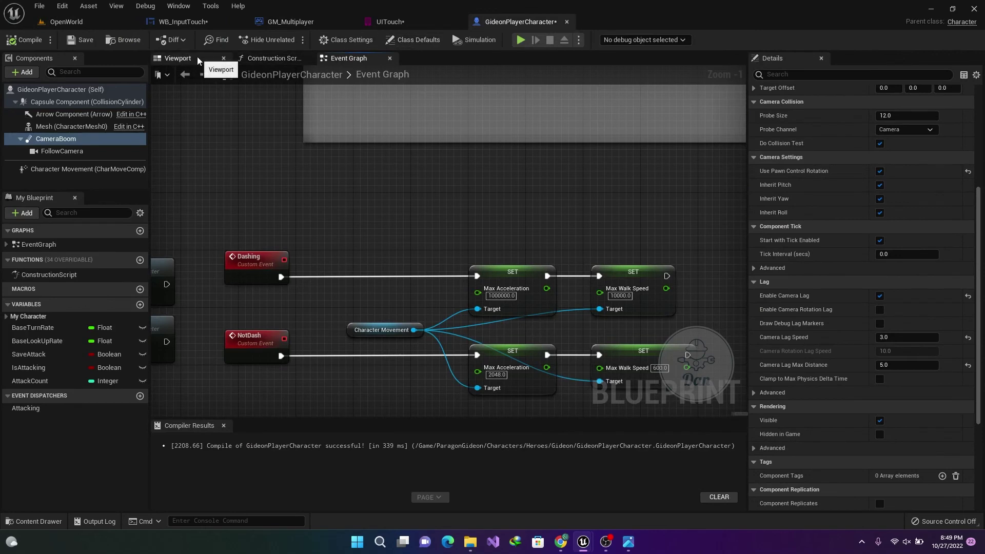
In the Viewport, raise the FollowCamera to location Y 70, Z 30
{"action": "left_click", "coordinate": [197, 60]}
{"action": "left_click", "coordinate": [312, 192]}
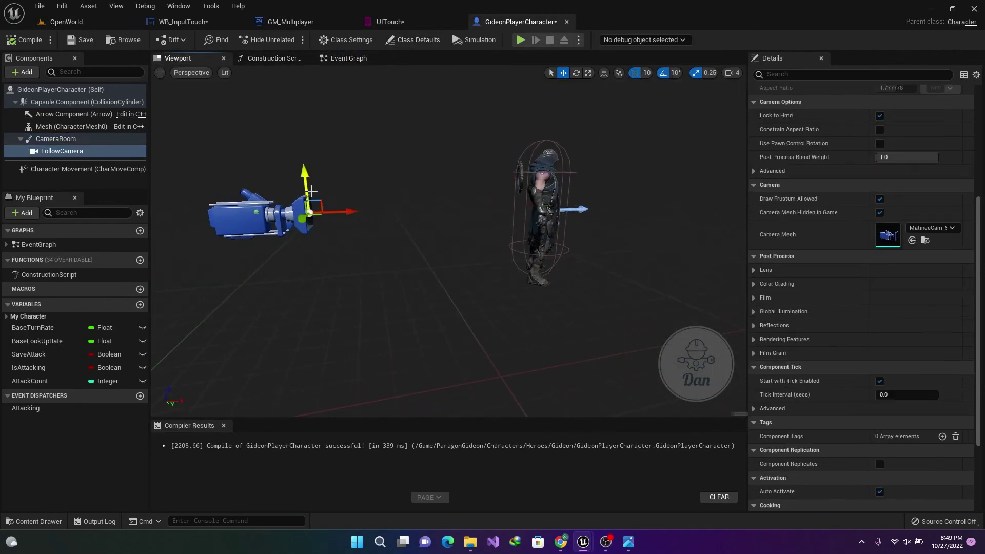
{"action": "right_click_drag", "start_coordinate": [311, 191], "coordinate": [359, 195]}
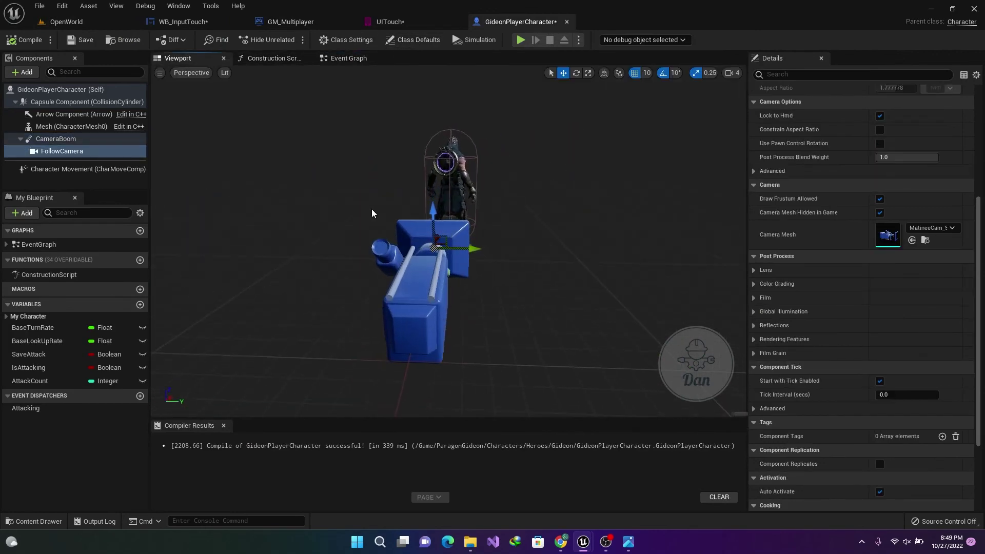
{"action": "left_click_drag", "start_coordinate": [474, 249], "coordinate": [577, 251]}
{"action": "scroll", "coordinate": [918, 210], "scroll_direction": "up", "scroll_amount": 3}
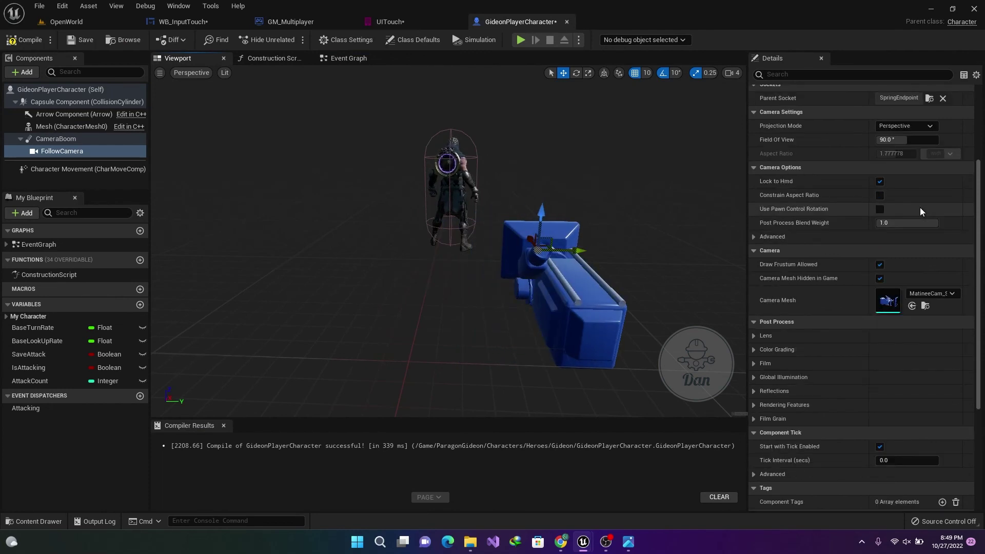
{"action": "scroll", "coordinate": [918, 202], "scroll_direction": "up", "scroll_amount": 3}
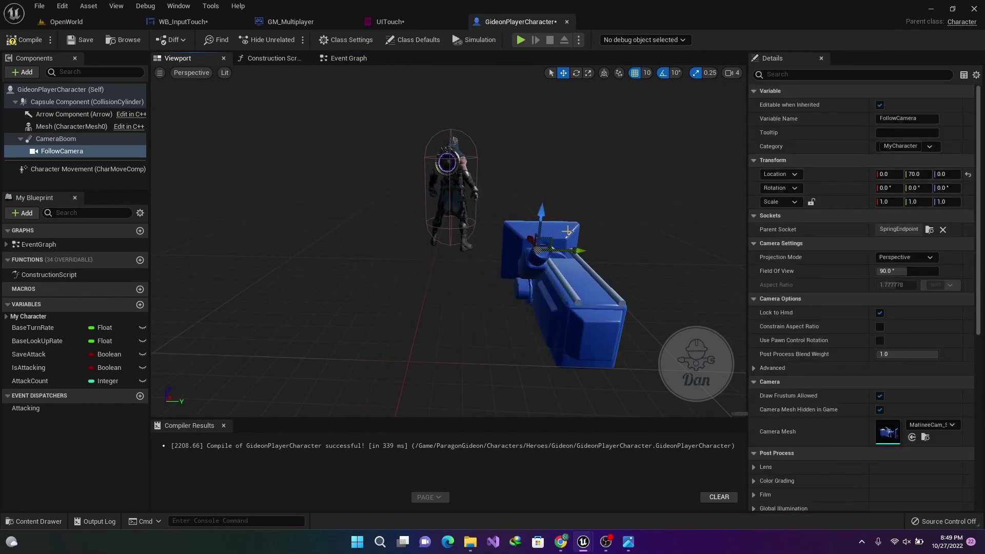
{"action": "left_click_drag", "start_coordinate": [545, 183], "coordinate": [535, 198]}
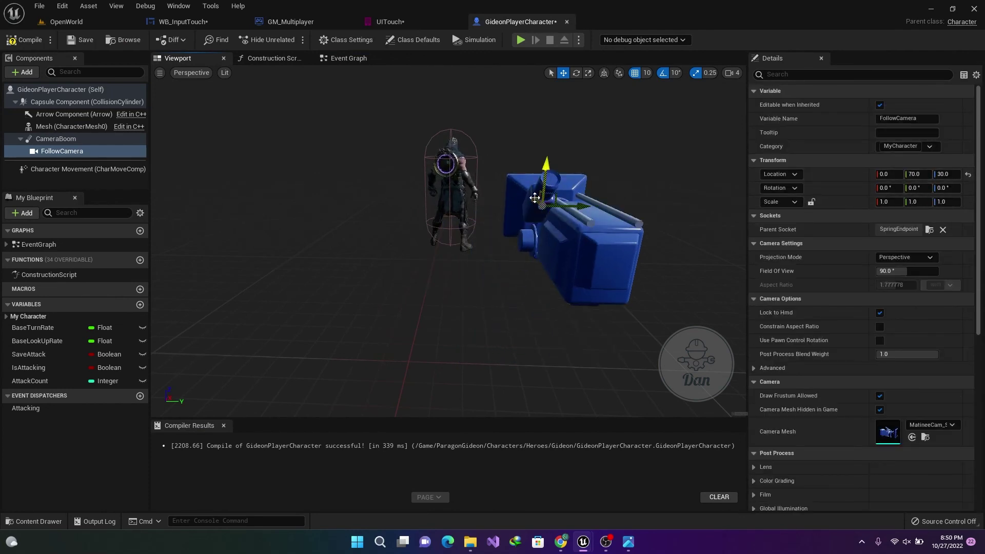
Play OpenWorld, swing the camera around Gideon to check the lag, then stop with Esc
{"action": "left_click", "coordinate": [61, 25]}
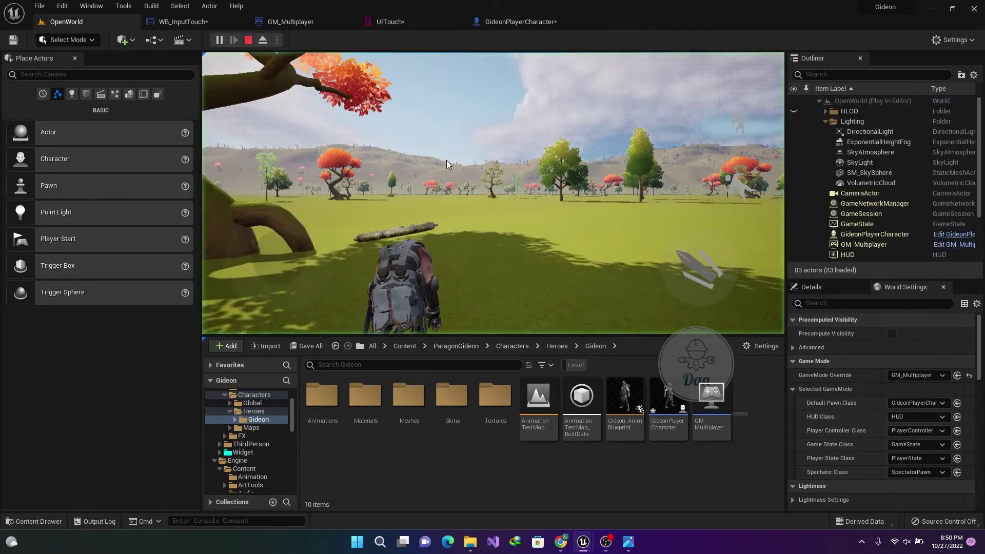
{"action": "left_click_drag", "start_coordinate": [460, 208], "coordinate": [746, 180]}
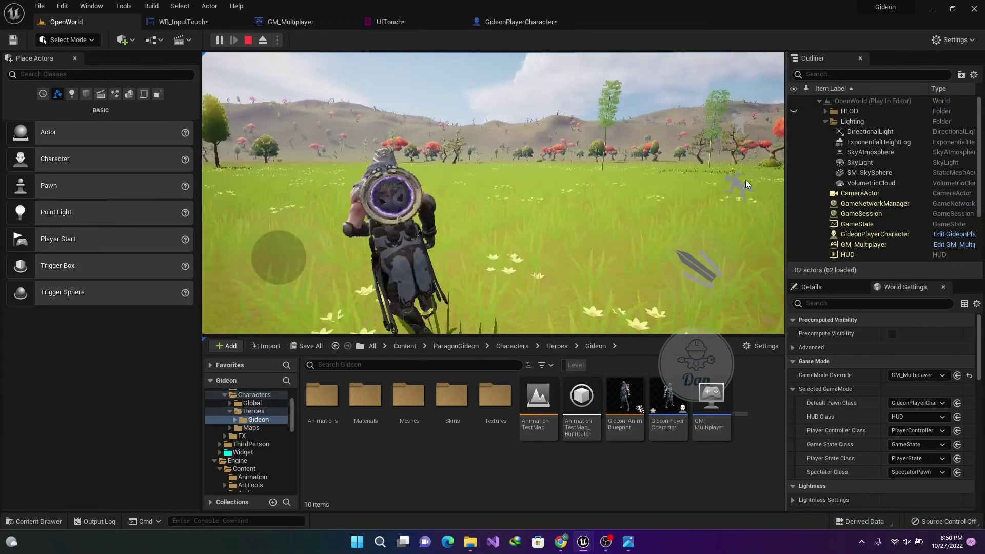
{"action": "key", "text": "Escape"}
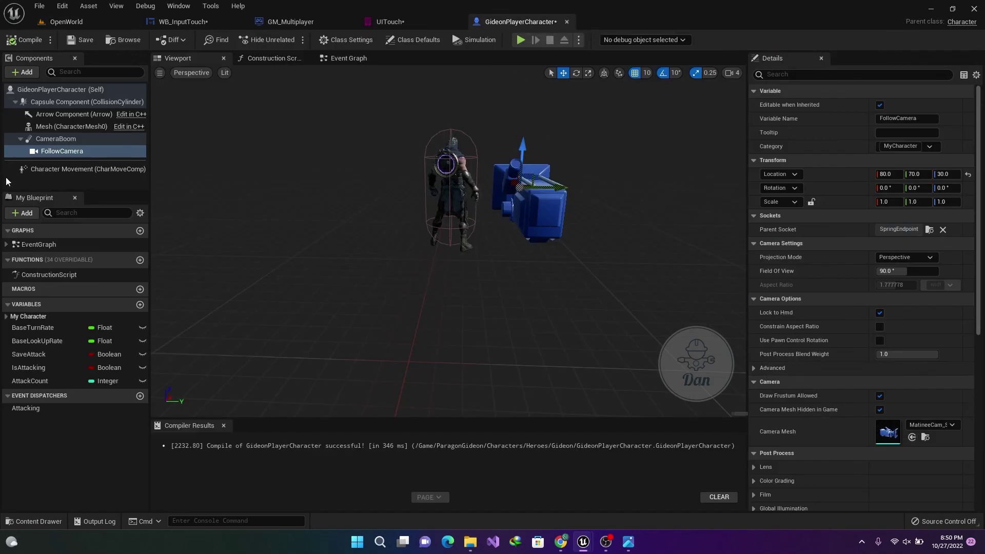
Enable CameraBoom rotation lag at speed 3.0 with lag max distance 0.0, then return to OpenWorld
{"action": "left_click", "coordinate": [59, 140]}
{"action": "scroll", "coordinate": [839, 395], "scroll_direction": "down", "scroll_amount": 5}
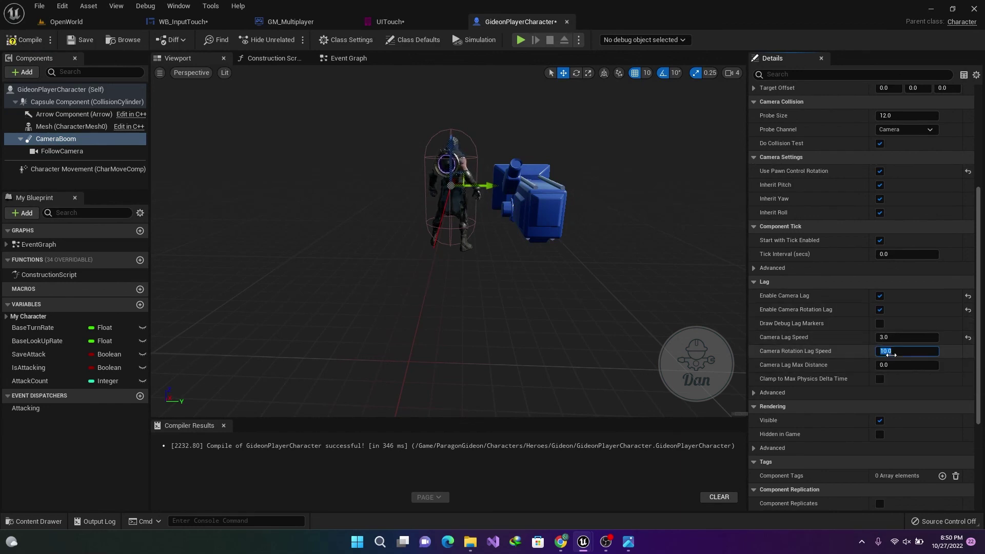
{"action": "left_click", "coordinate": [67, 22]}
Run Gideon forward across the meadow, tap Dash twice, and steer him toward the trees
{"action": "key", "text": "alt+p"}
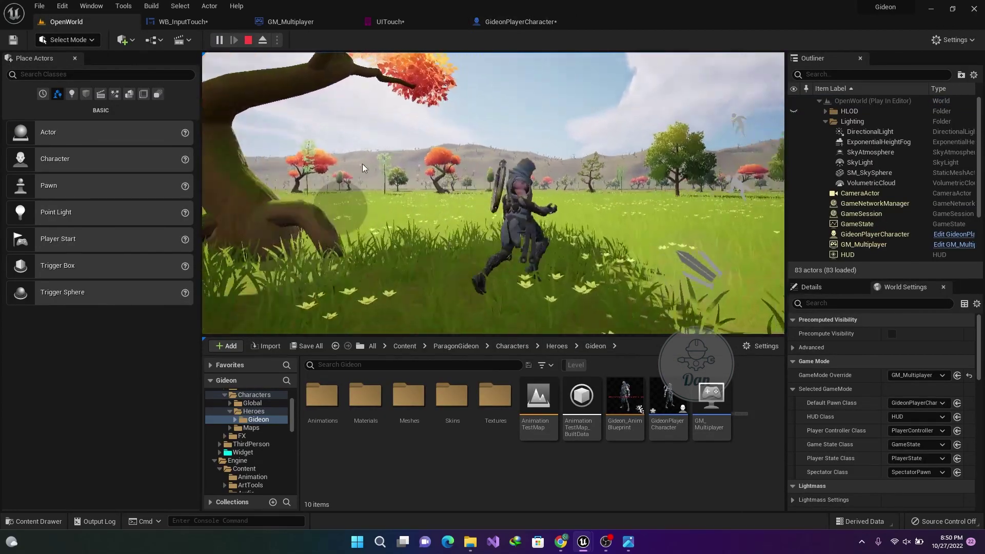
{"action": "left_click_drag", "start_coordinate": [333, 173], "coordinate": [271, 130]}
{"action": "key", "text": "w"}
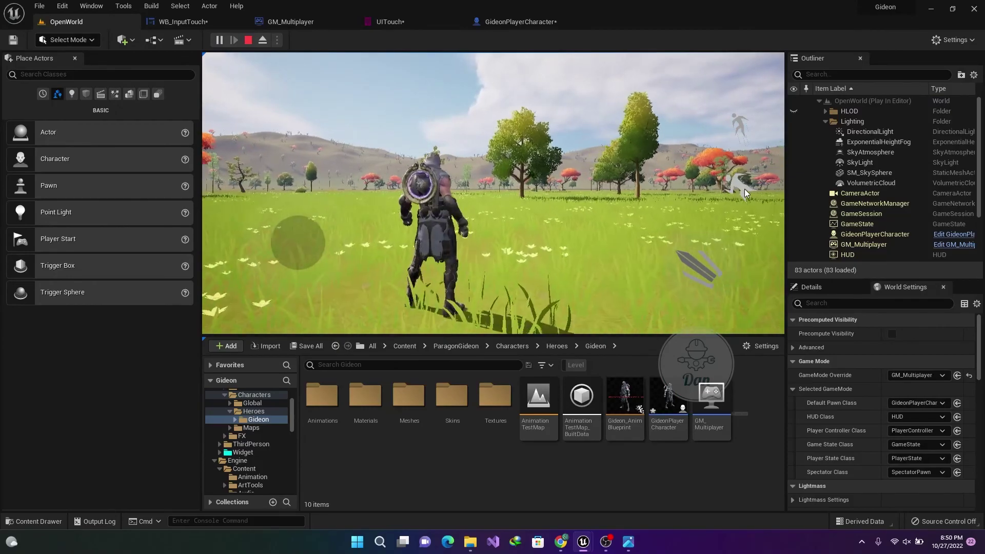
{"action": "left_click", "coordinate": [744, 189]}
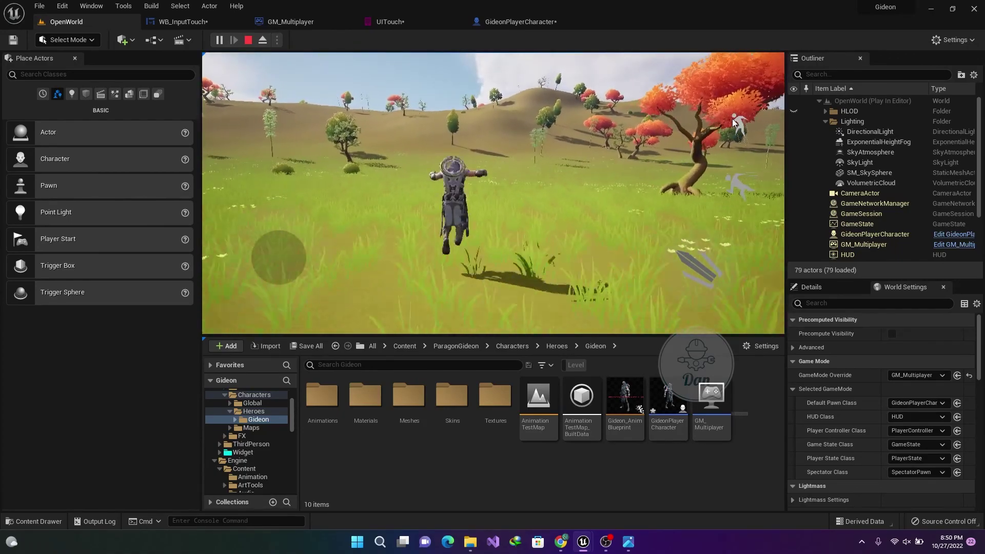
{"action": "left_click", "coordinate": [731, 181]}
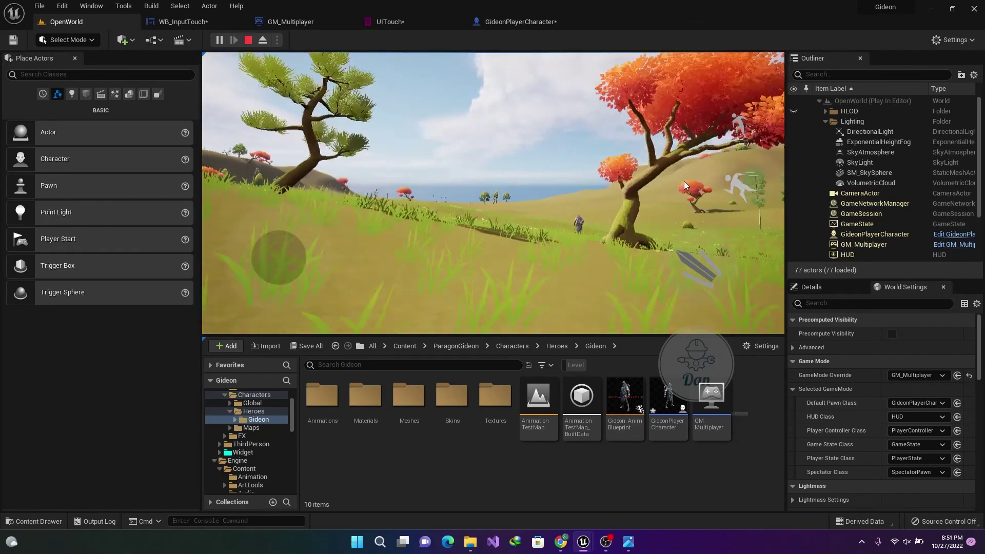
{"action": "left_click_drag", "start_coordinate": [405, 207], "coordinate": [353, 128]}
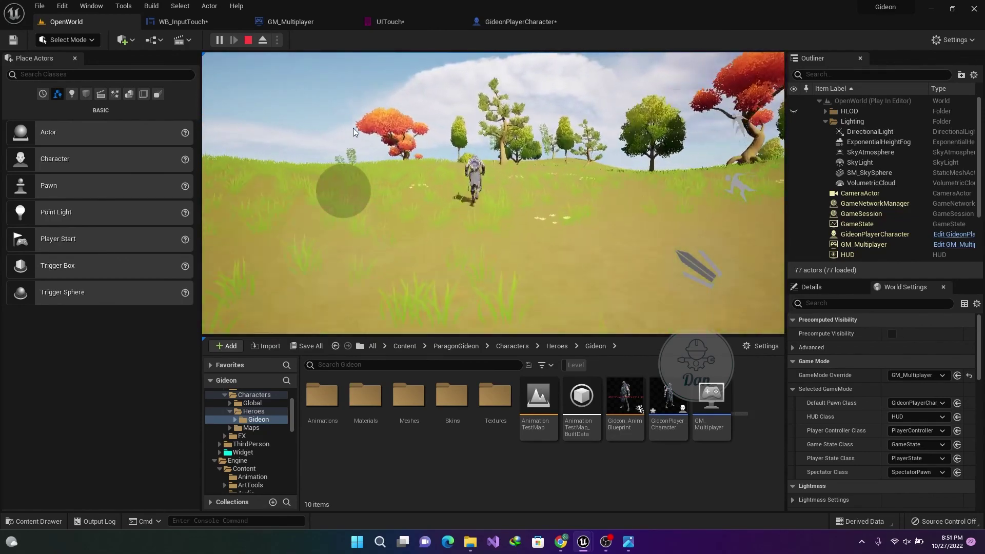
{"action": "left_click_drag", "start_coordinate": [353, 127], "coordinate": [323, 131]}
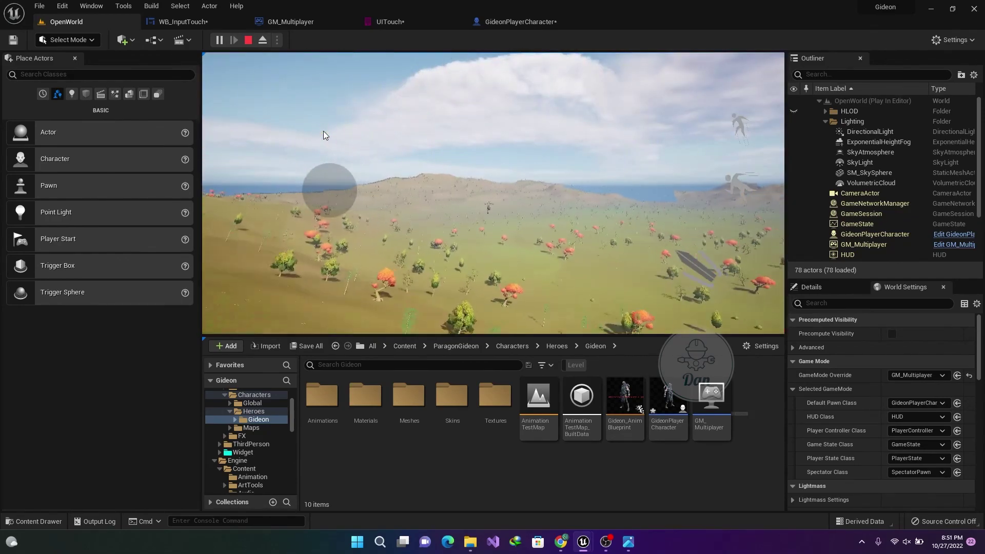